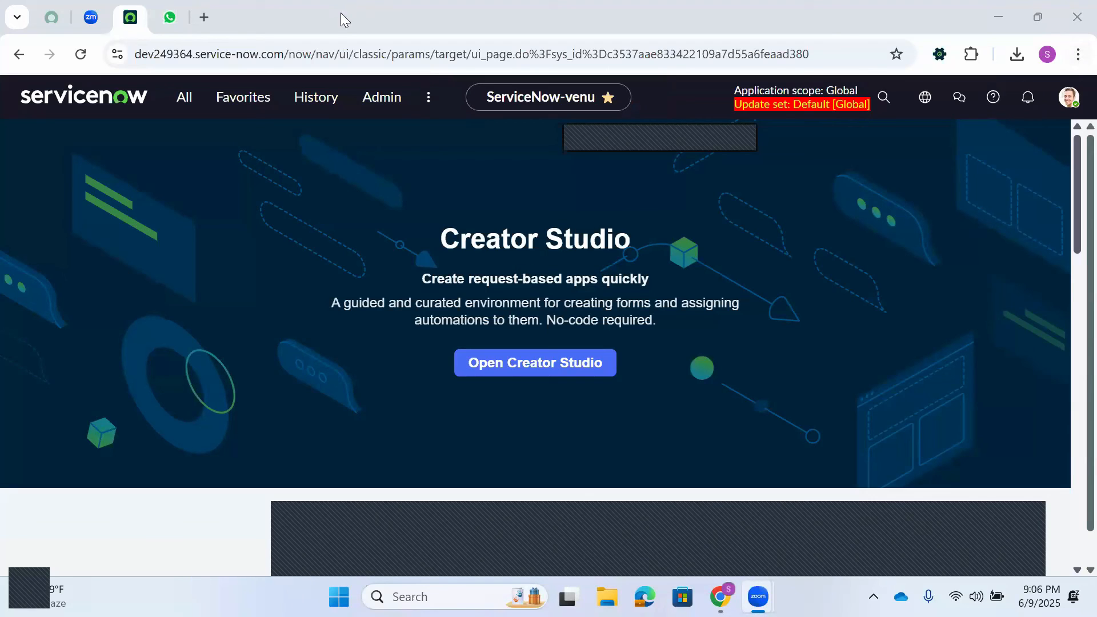
Step: Open a new Chrome window from the browser menu
click(1078, 55)
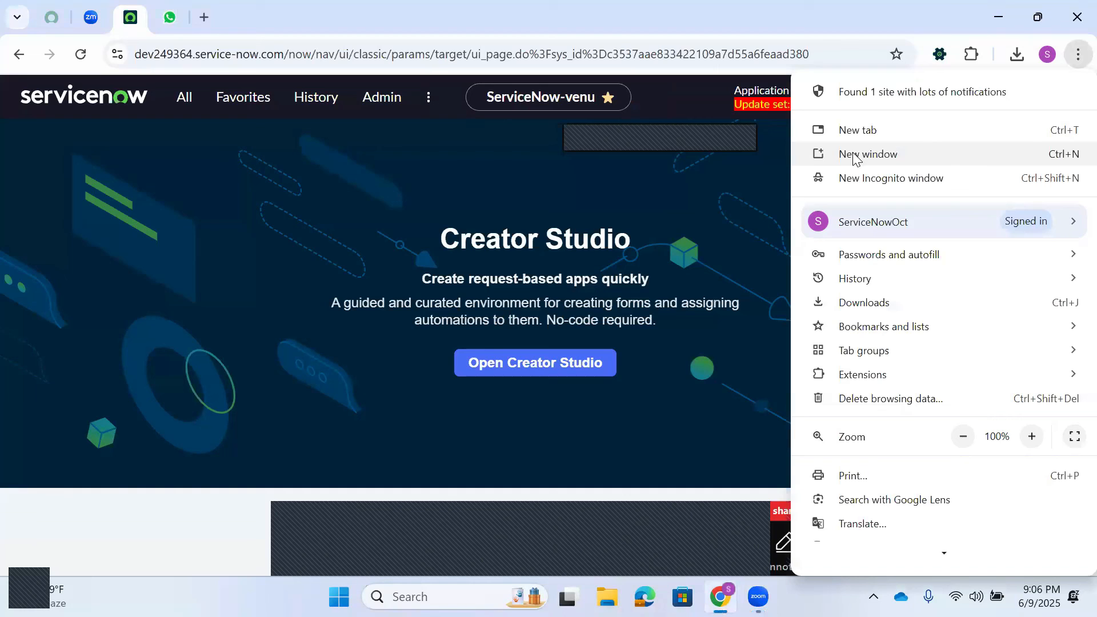
click(1037, 144)
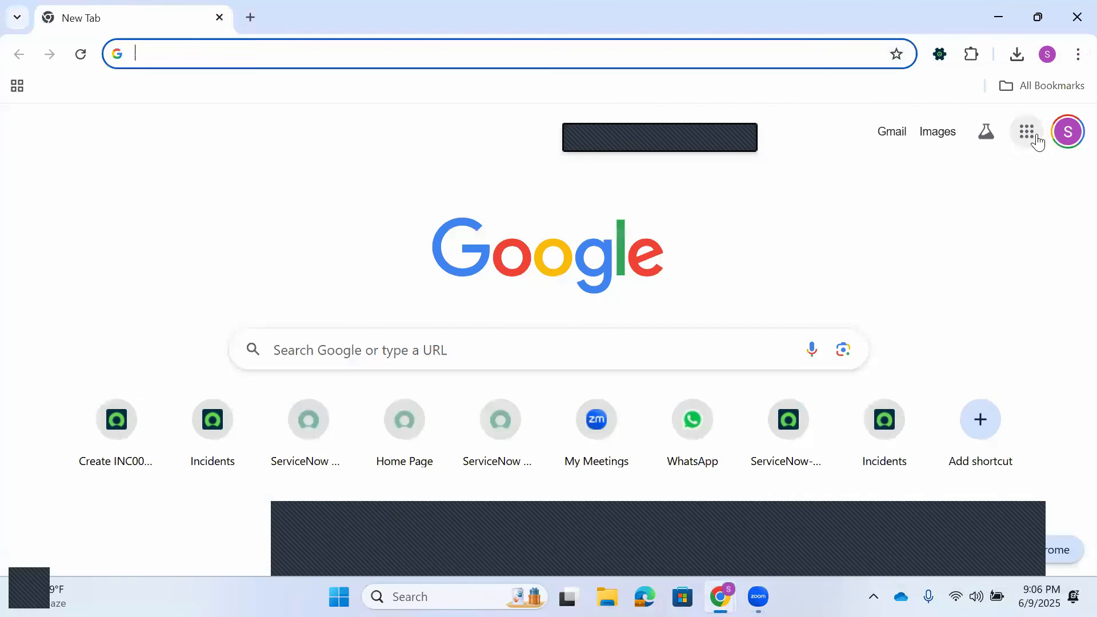
click(1035, 142)
Step: Add another account from the profile menu and begin creating a personal Google account
click(1066, 144)
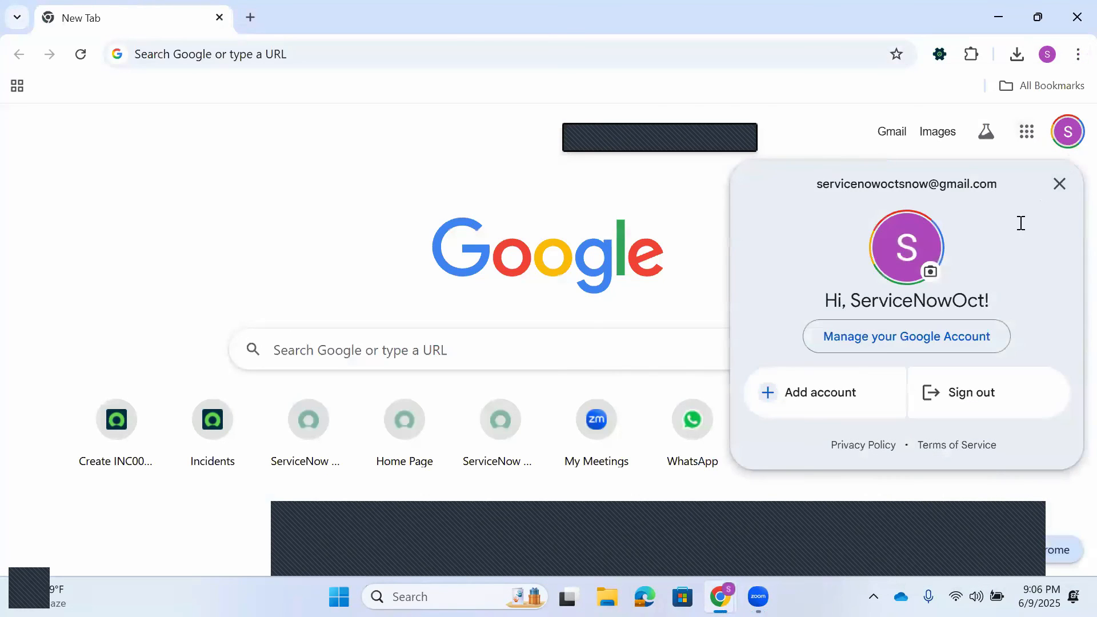
click(814, 394)
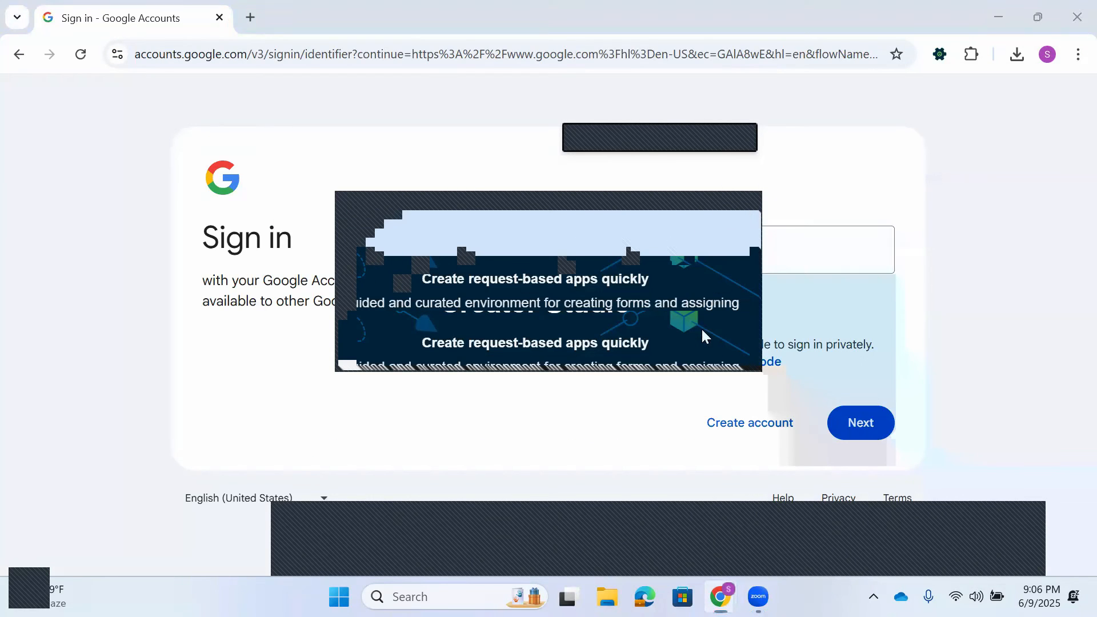
click(639, 255)
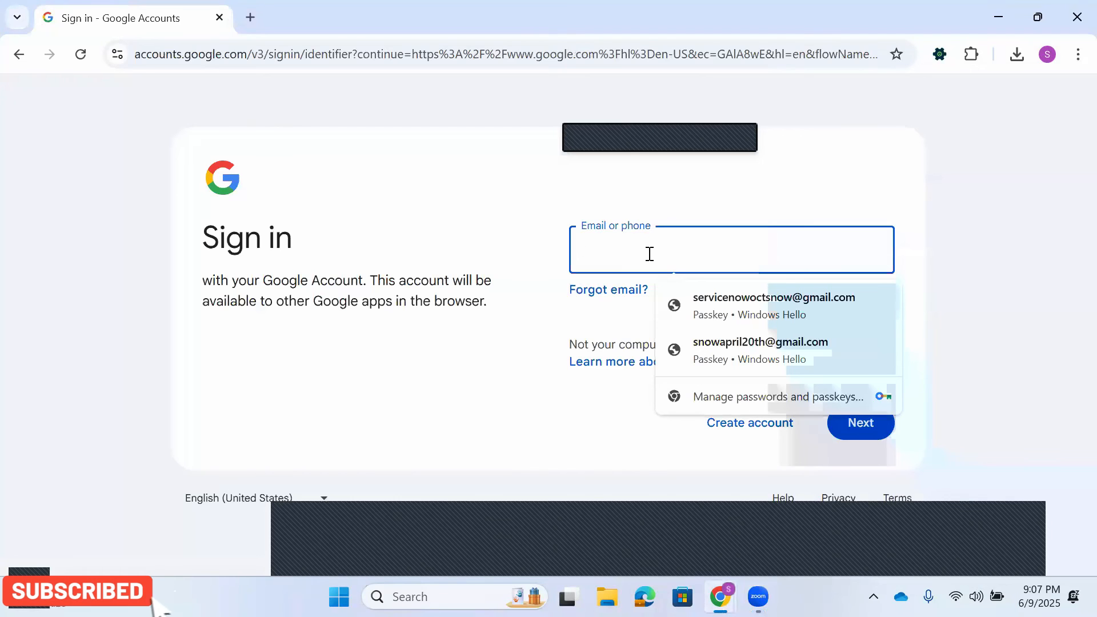
click(714, 426)
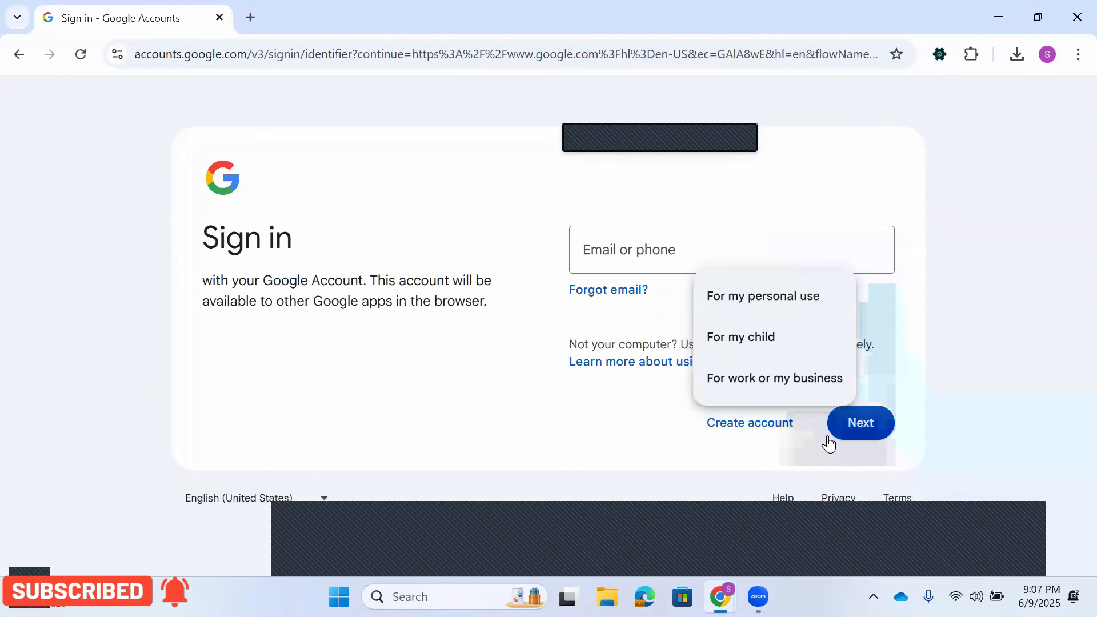
click(747, 303)
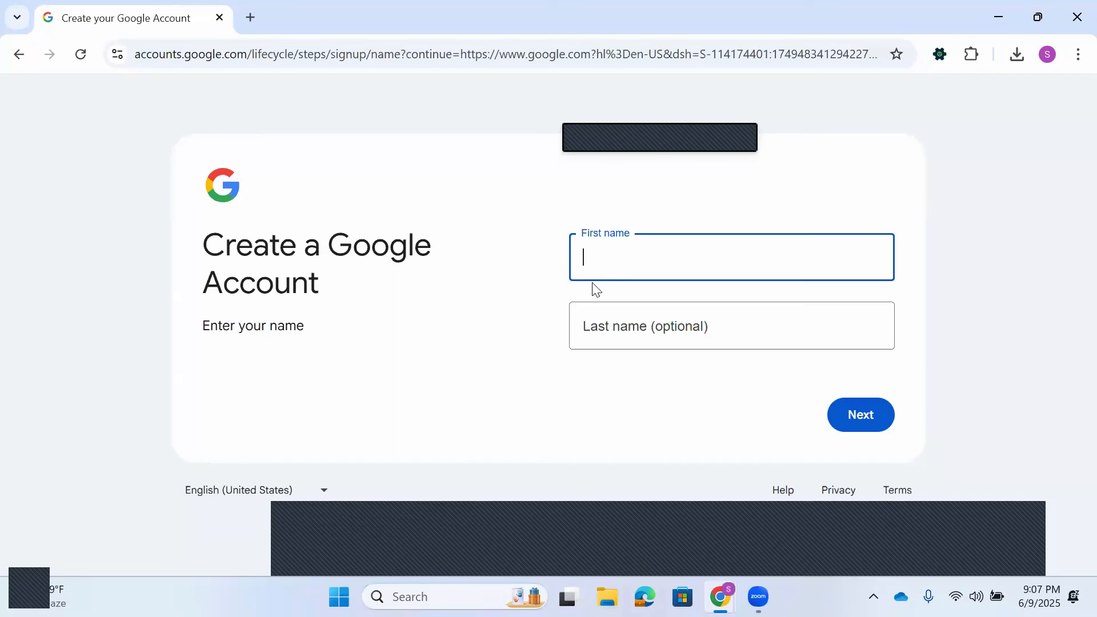
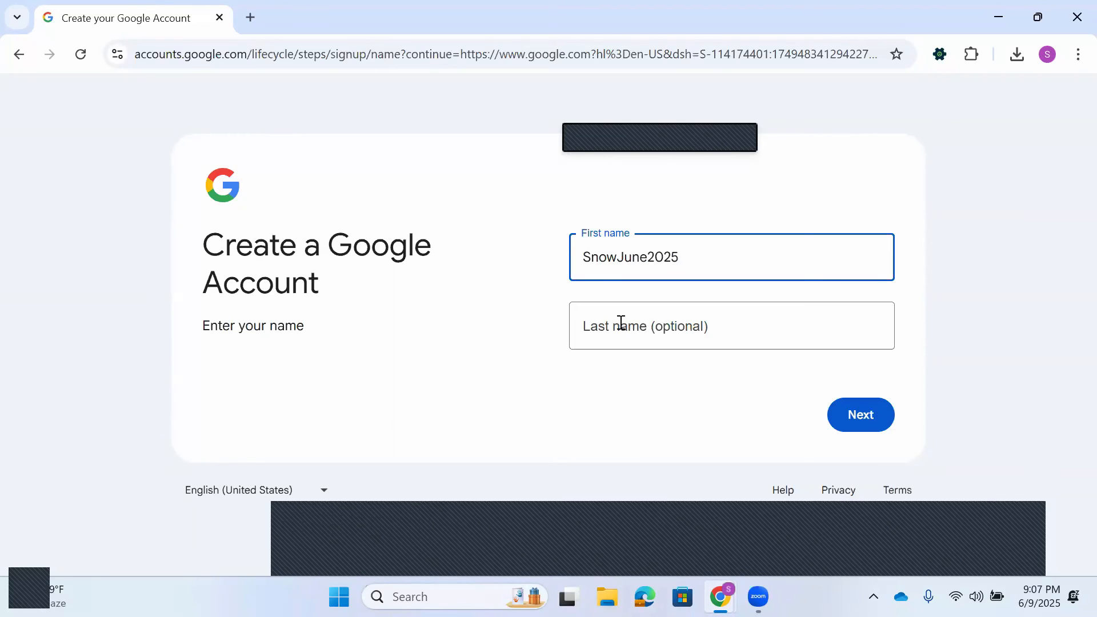
Step: Enter the first and last name, trimming the extra '2025' from the first name, and continue
click(620, 324)
text(2025)
click(698, 258)
key(BackSpace)
key(BackSpace)
key(BackSpace)
key(BackSpace)
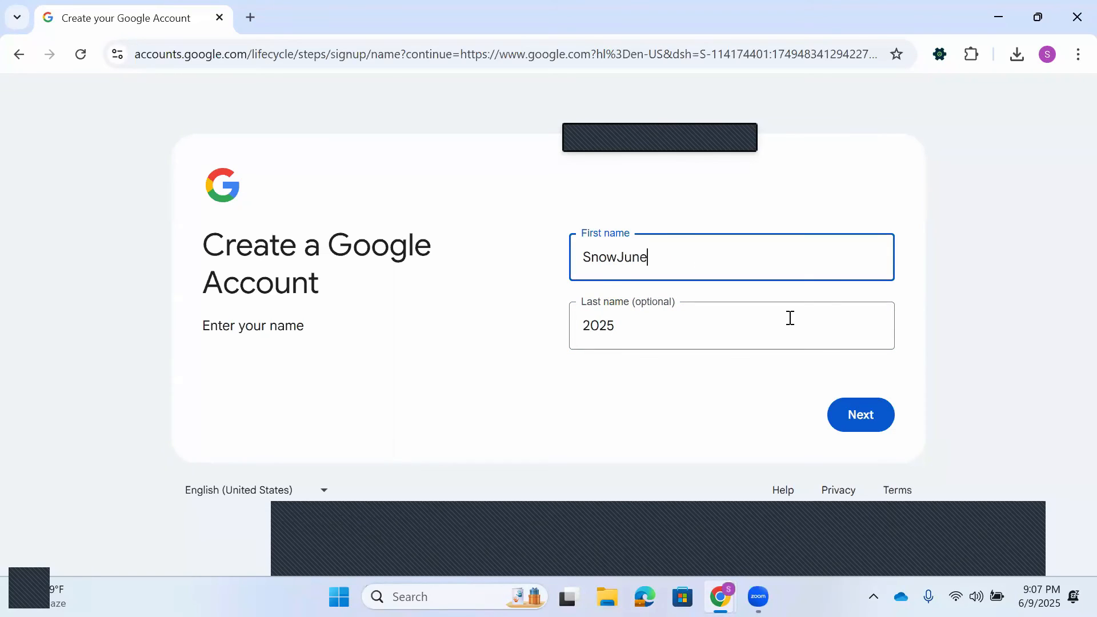
click(856, 415)
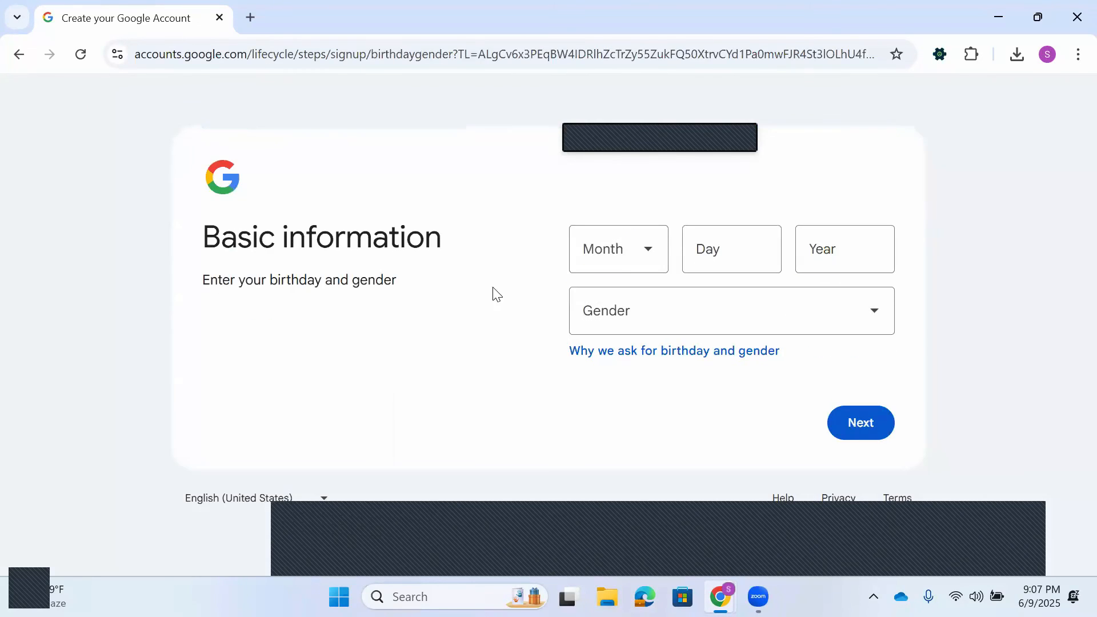
click(622, 260)
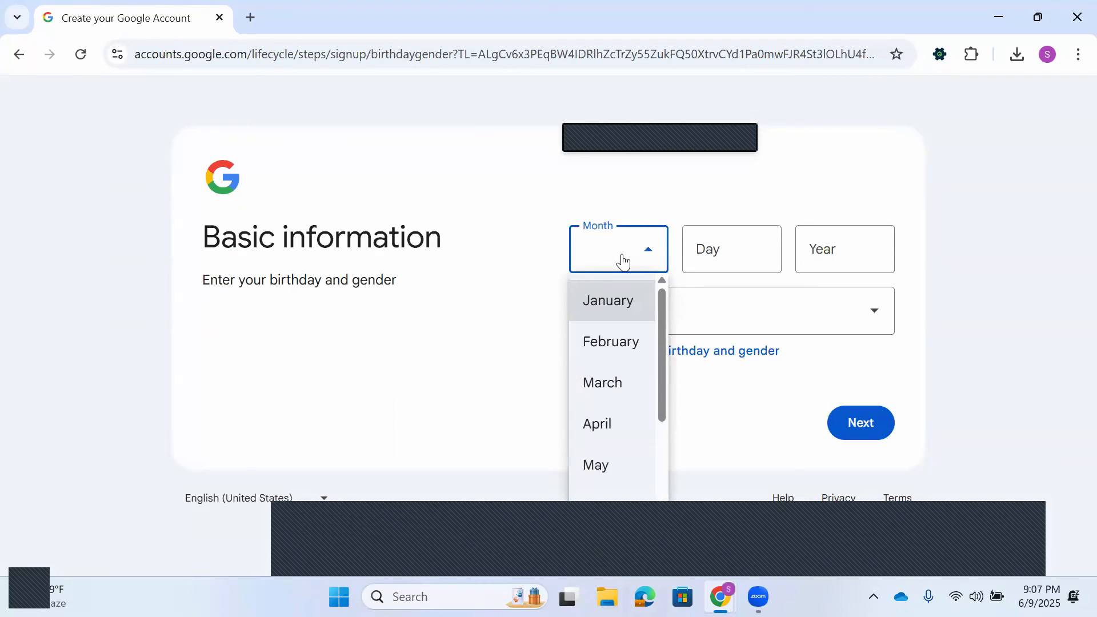
scroll(599, 457, down, 2)
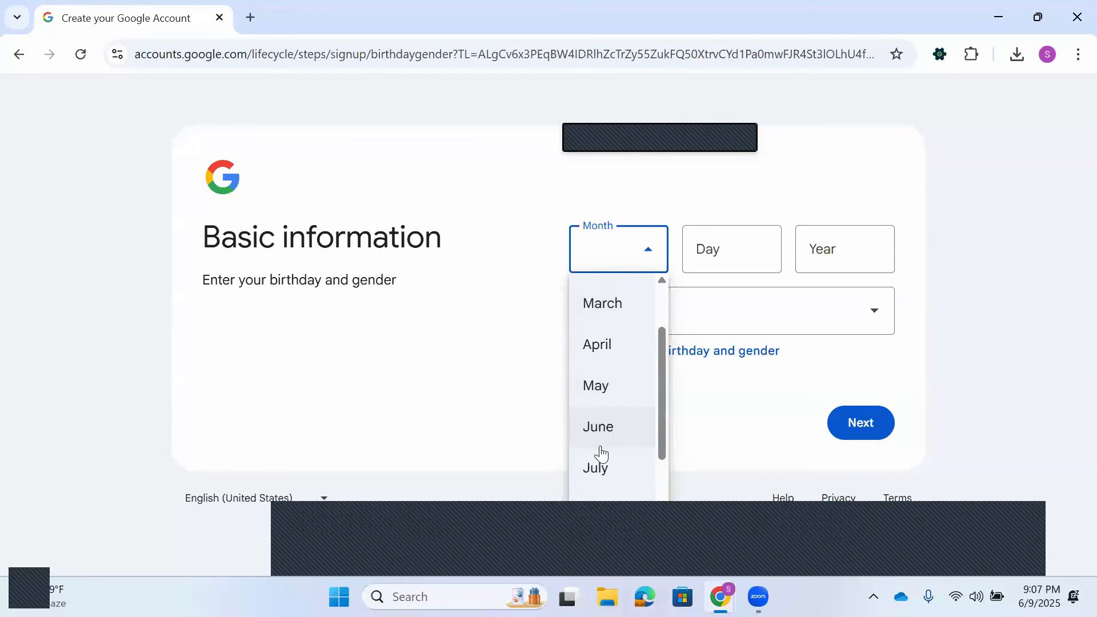
click(626, 426)
click(711, 251)
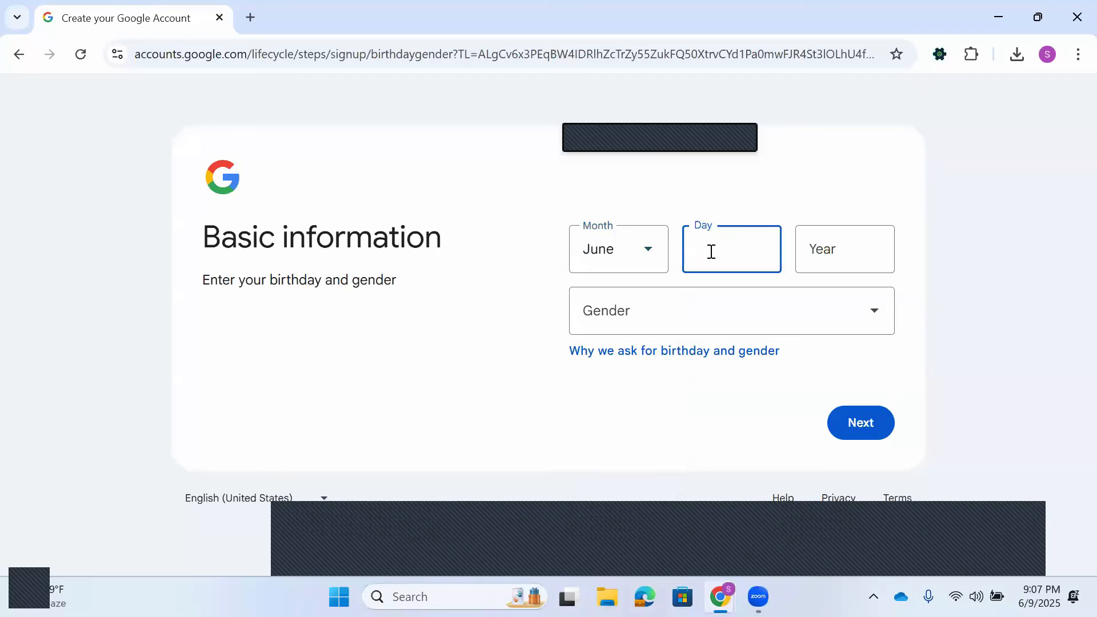
text(9)
click(824, 226)
text(2)
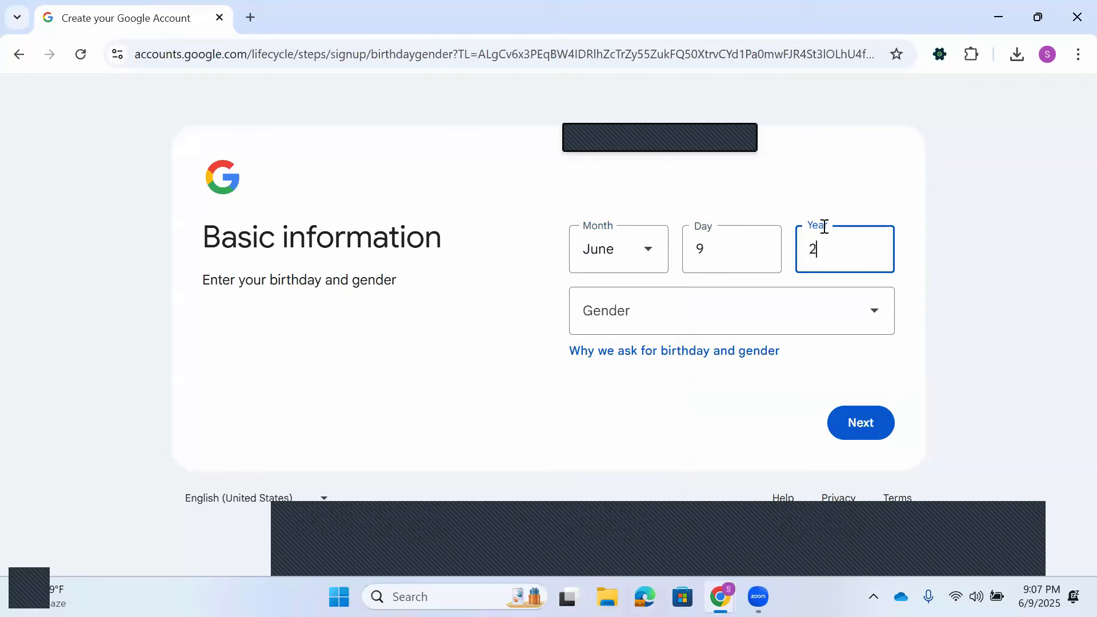
text(011)
click(657, 329)
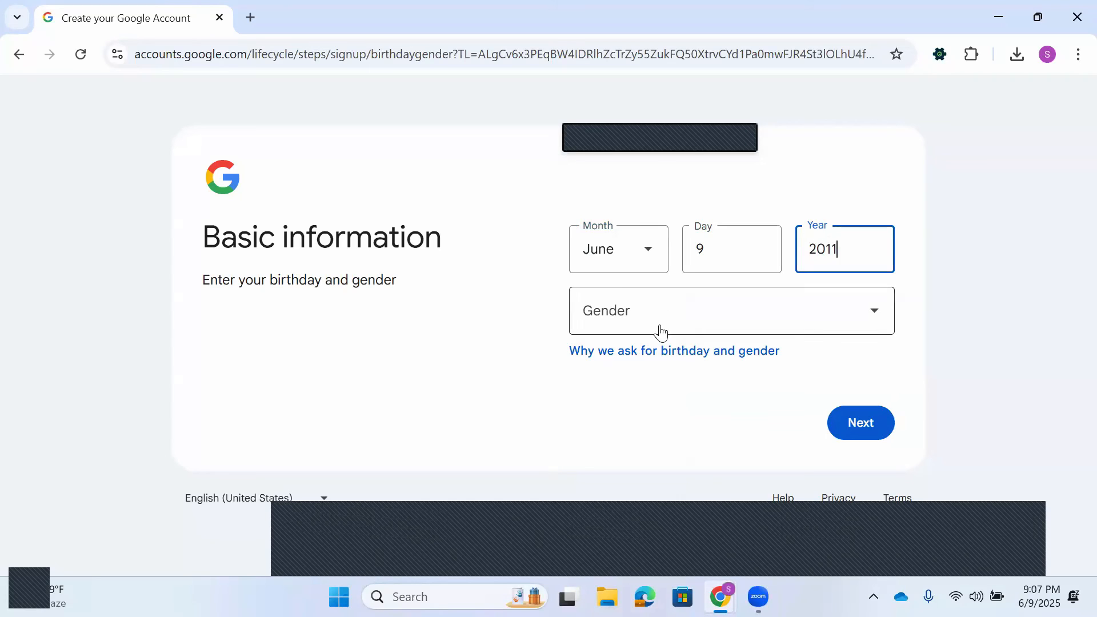
click(619, 362)
click(845, 424)
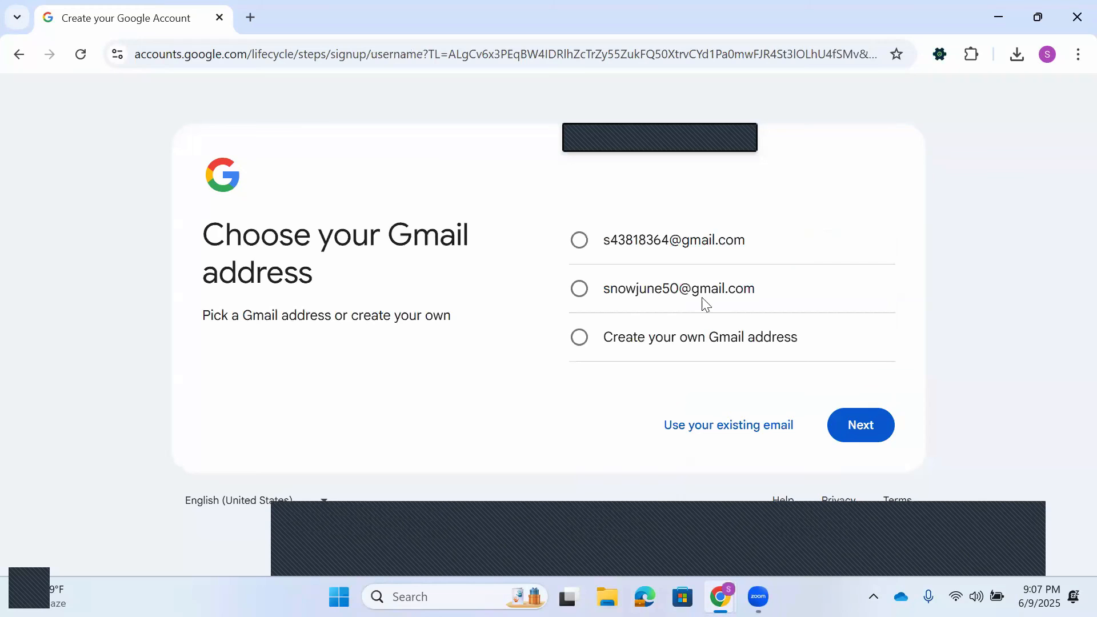
Step: Choose the second suggested Gmail address, then set and confirm a matching password with it shown
click(691, 307)
click(879, 443)
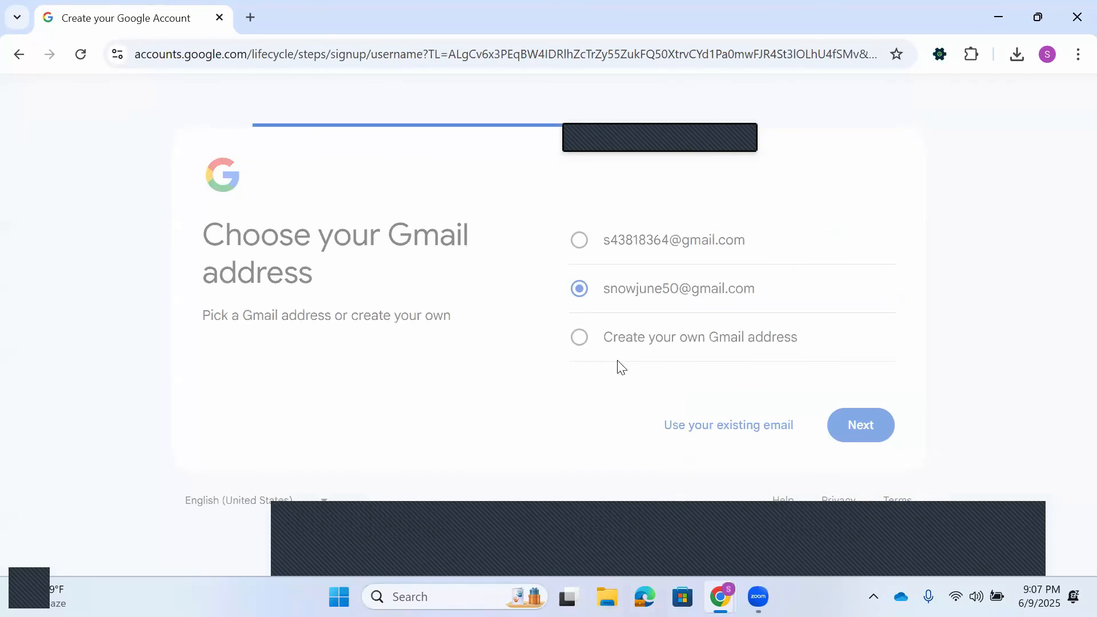
text(••••••••)
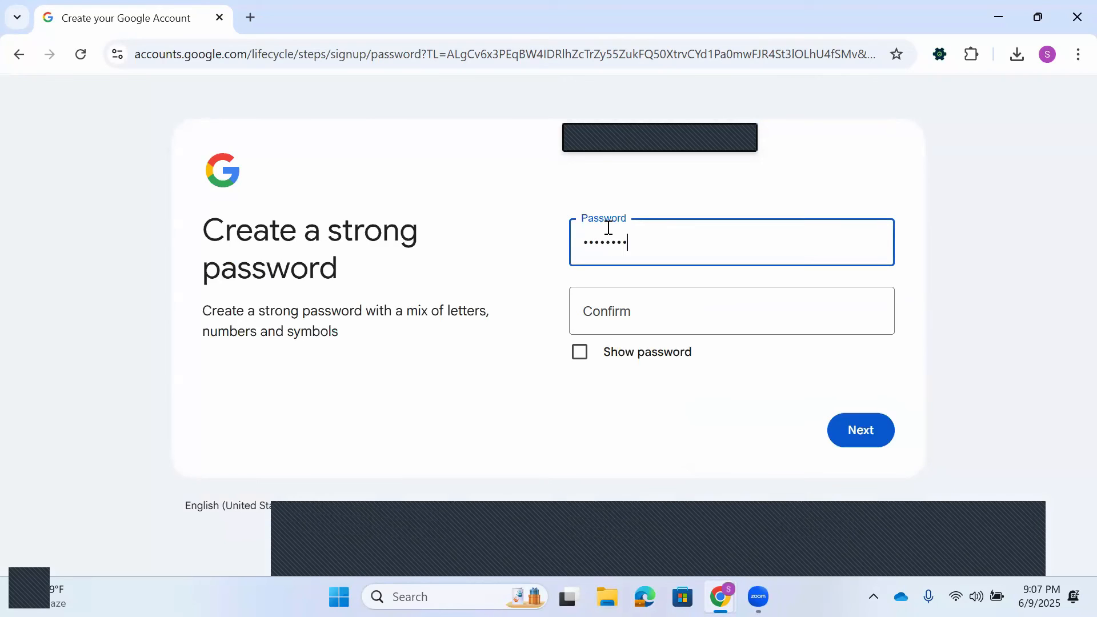
text(•)
click(580, 351)
click(638, 304)
click(716, 247)
text(@)
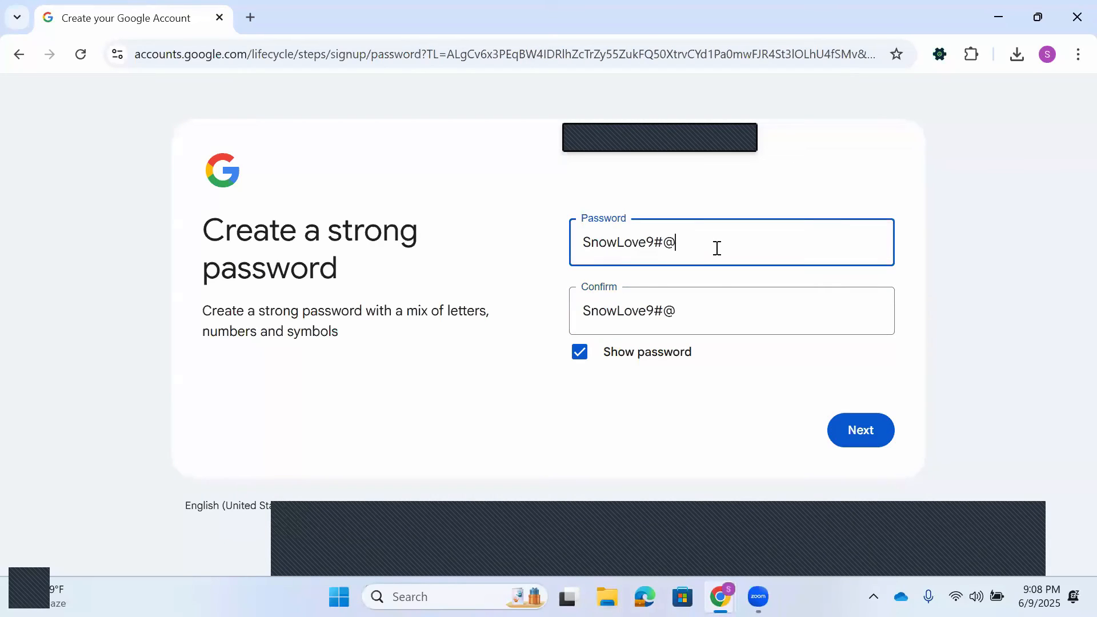
click(852, 440)
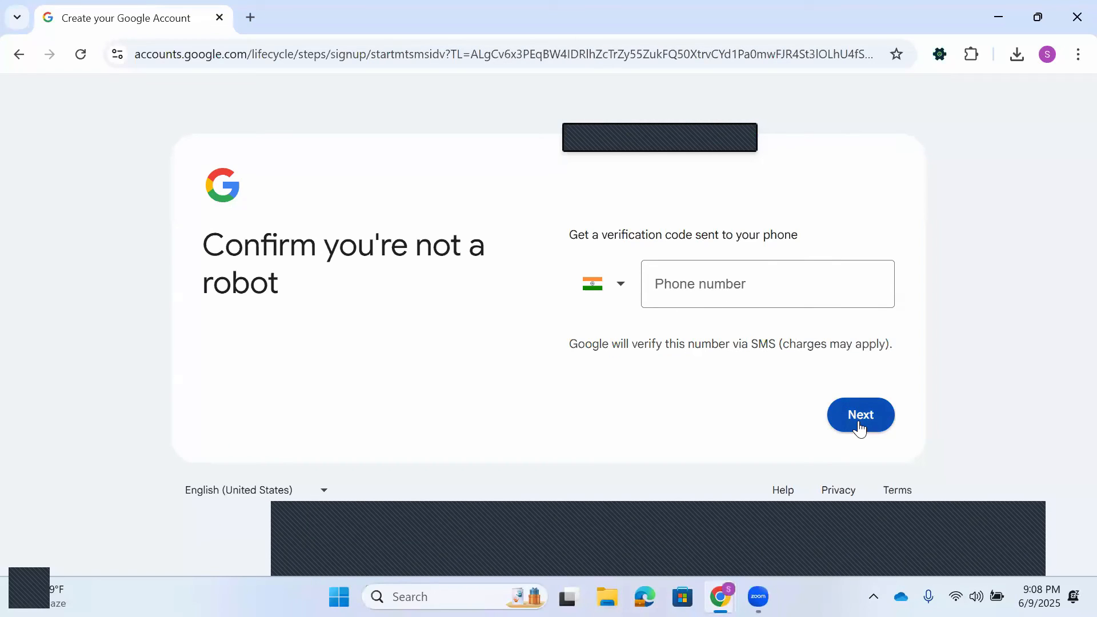
Step: Continue through phone verification to reach the Privacy and Terms page
click(859, 428)
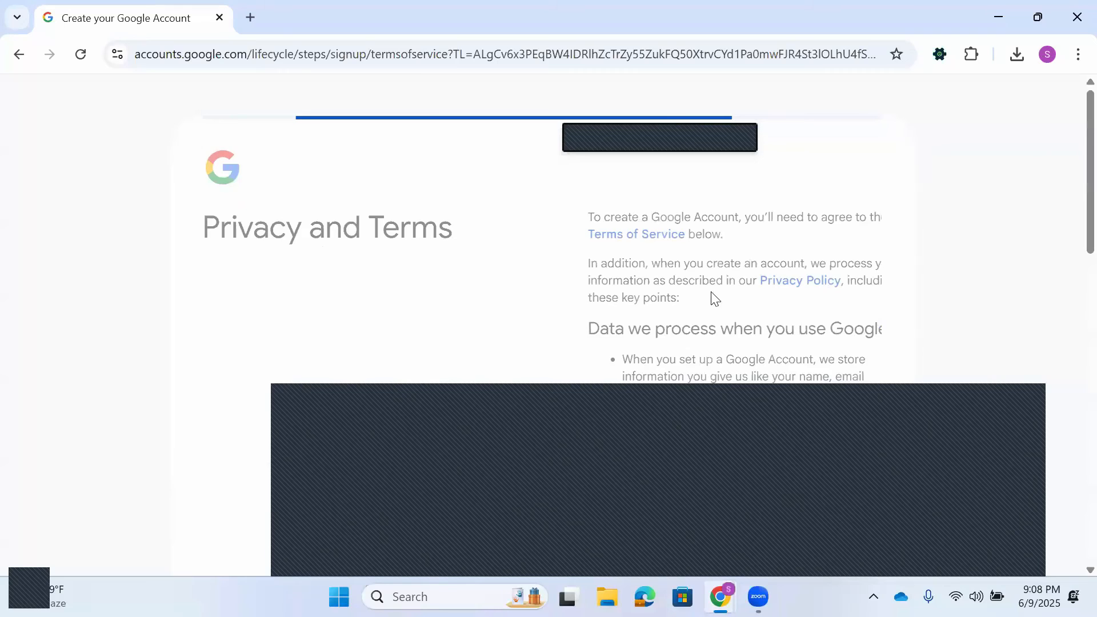
Step: Expand More options, opt in to settings reminders, and agree to the terms
scroll(713, 294, down, 12)
scroll(712, 294, down, 3)
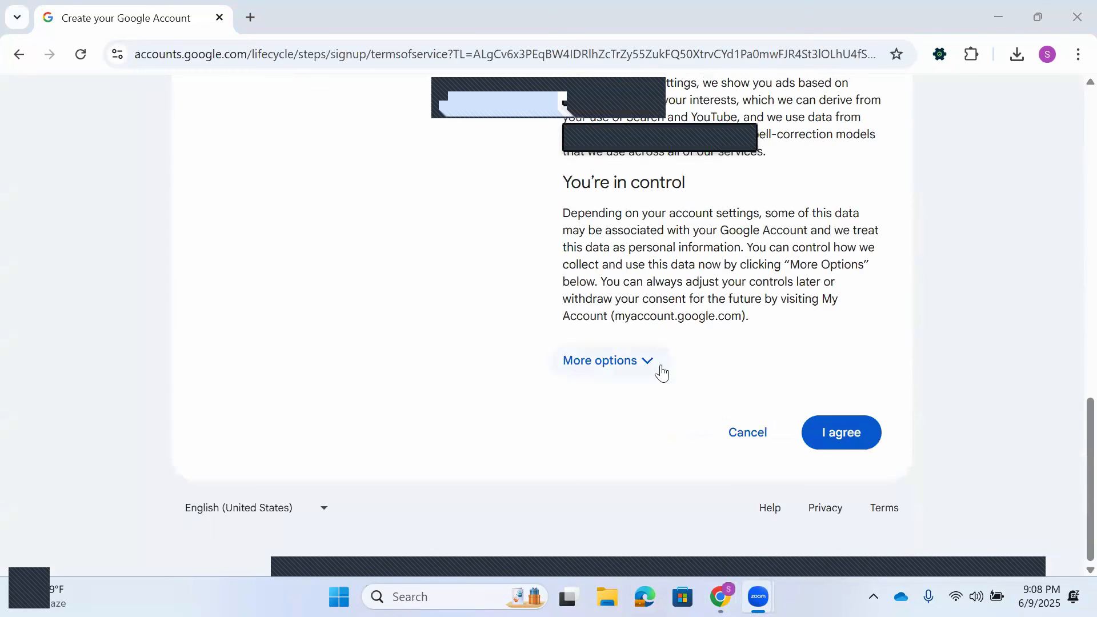
click(656, 365)
scroll(685, 343, down, 8)
scroll(681, 349, down, 5)
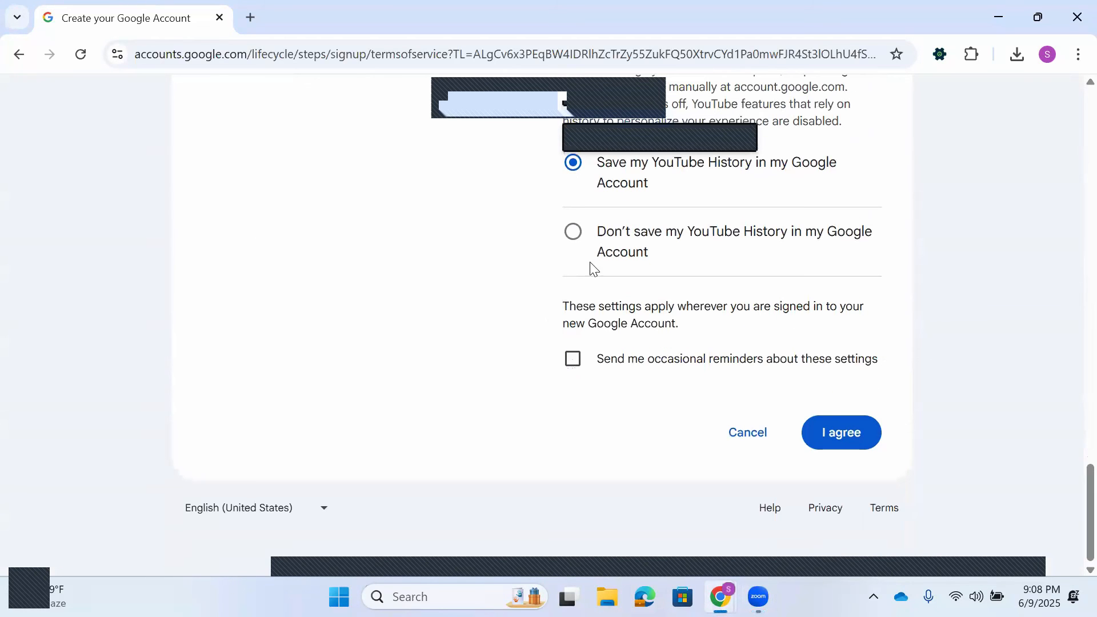
click(572, 358)
click(857, 440)
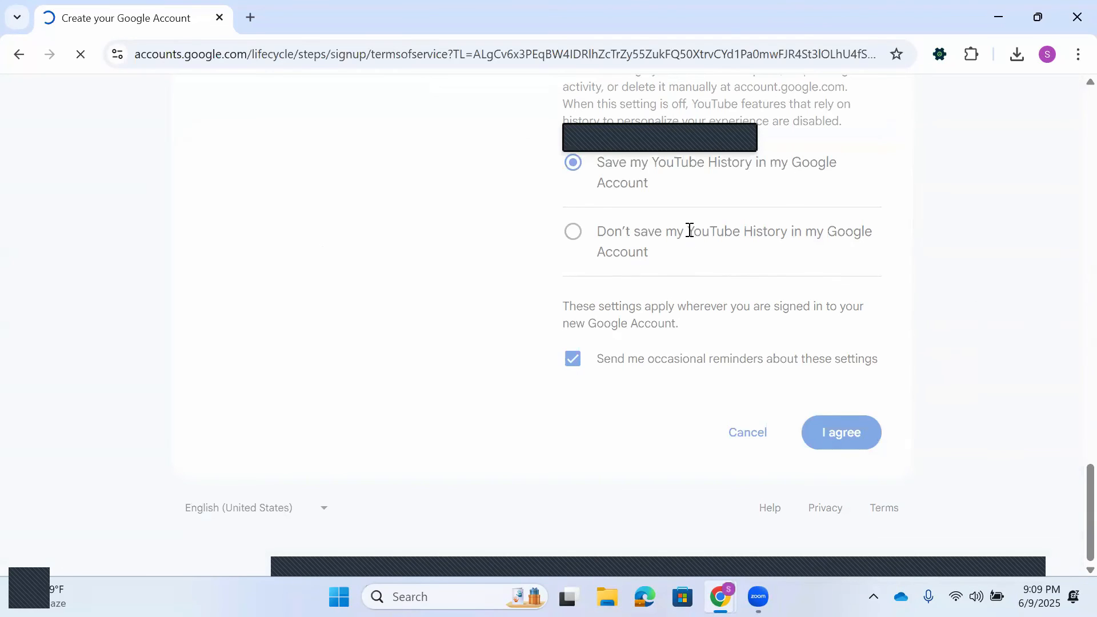
Step: Dismiss the recovery-phone suggestion and open a new tab
click(1070, 99)
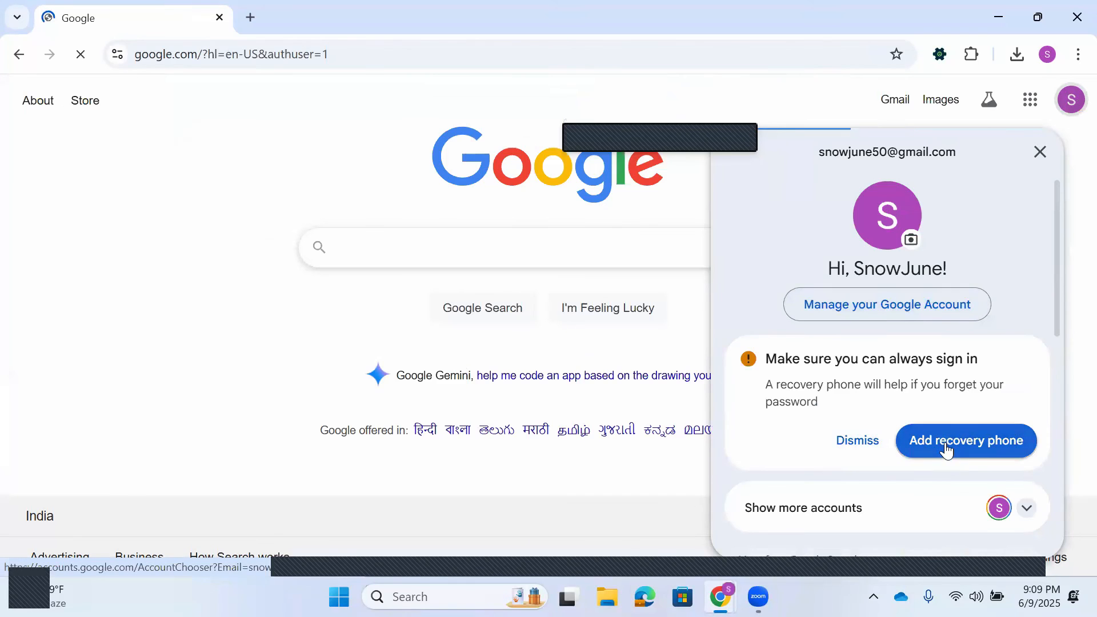
click(859, 441)
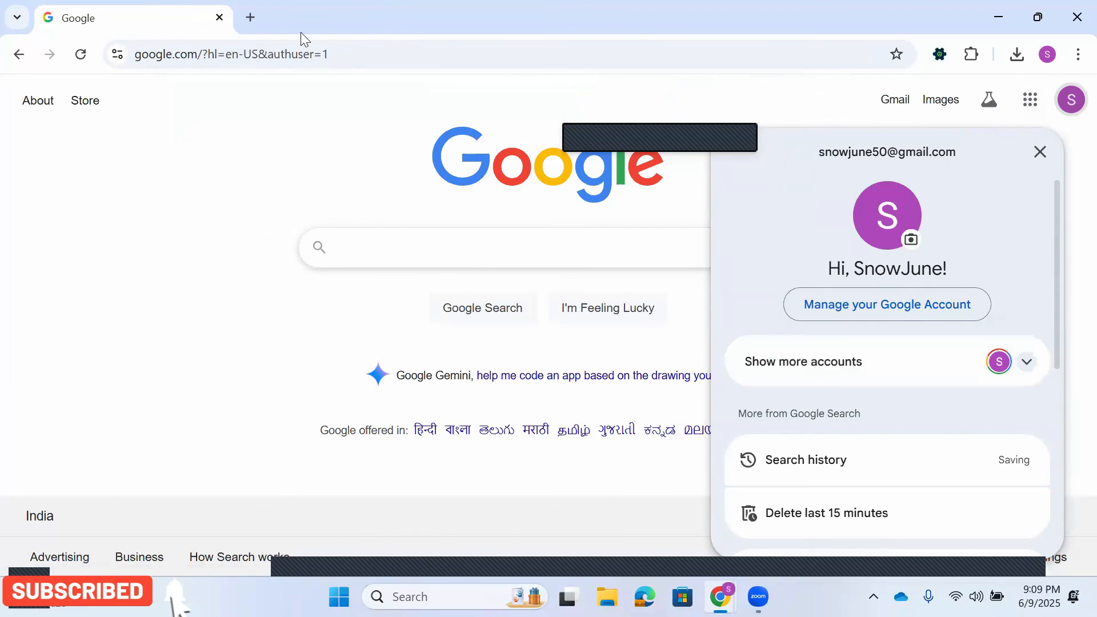
click(250, 19)
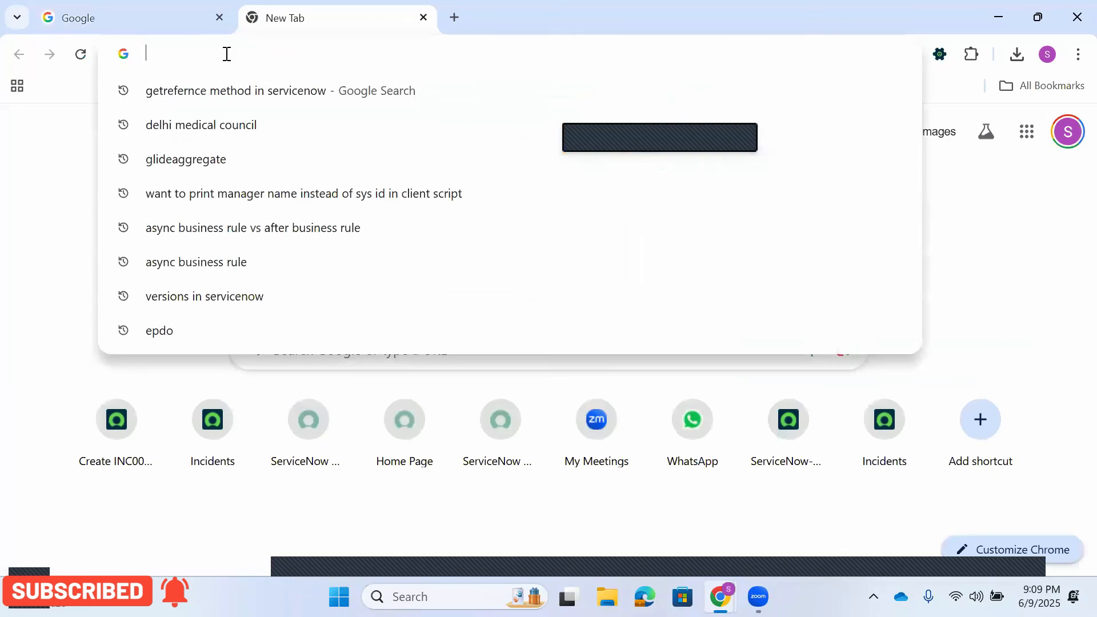
Step: Go to the ServiceNow developer site and copy its web address
text(deve)
key(BackSpace)
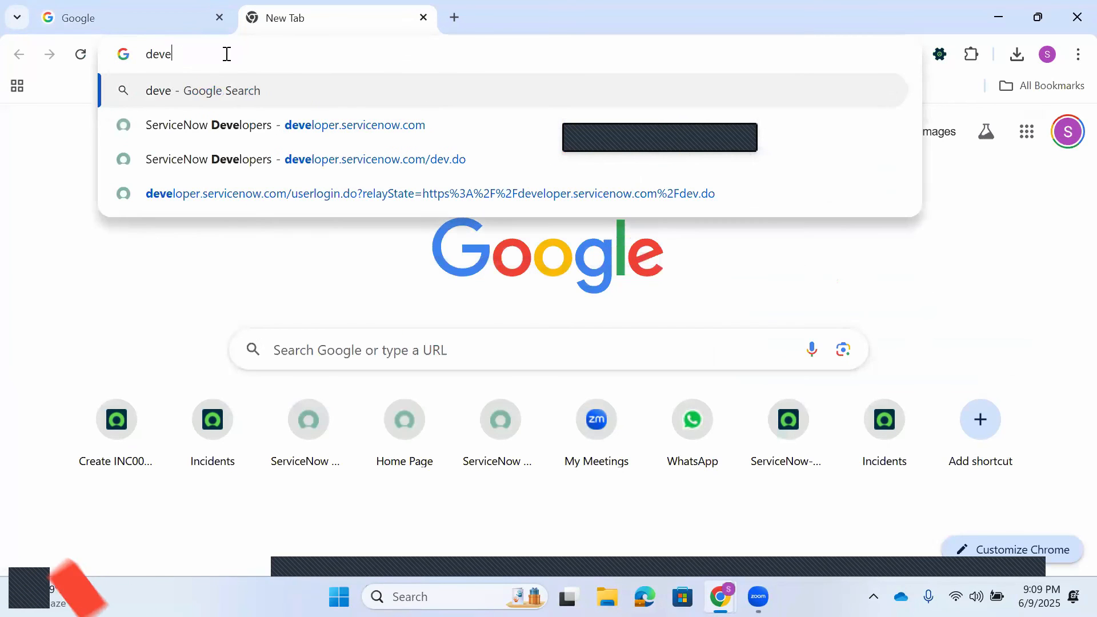
text(loper.servicenow.com)
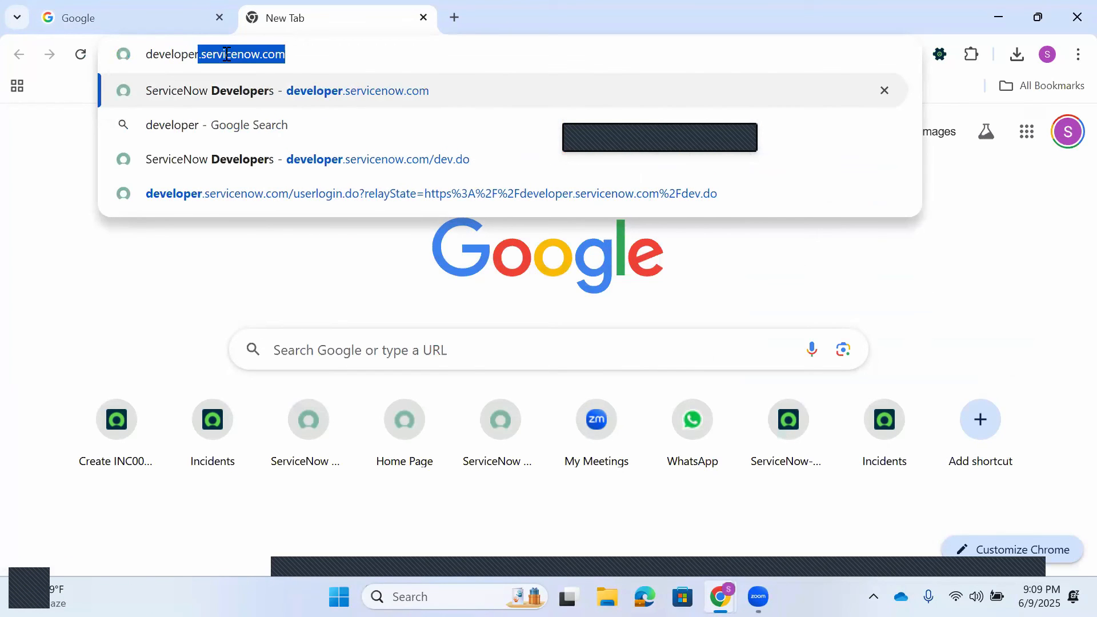
key(Return)
click(226, 54)
right_click(227, 54)
click(268, 222)
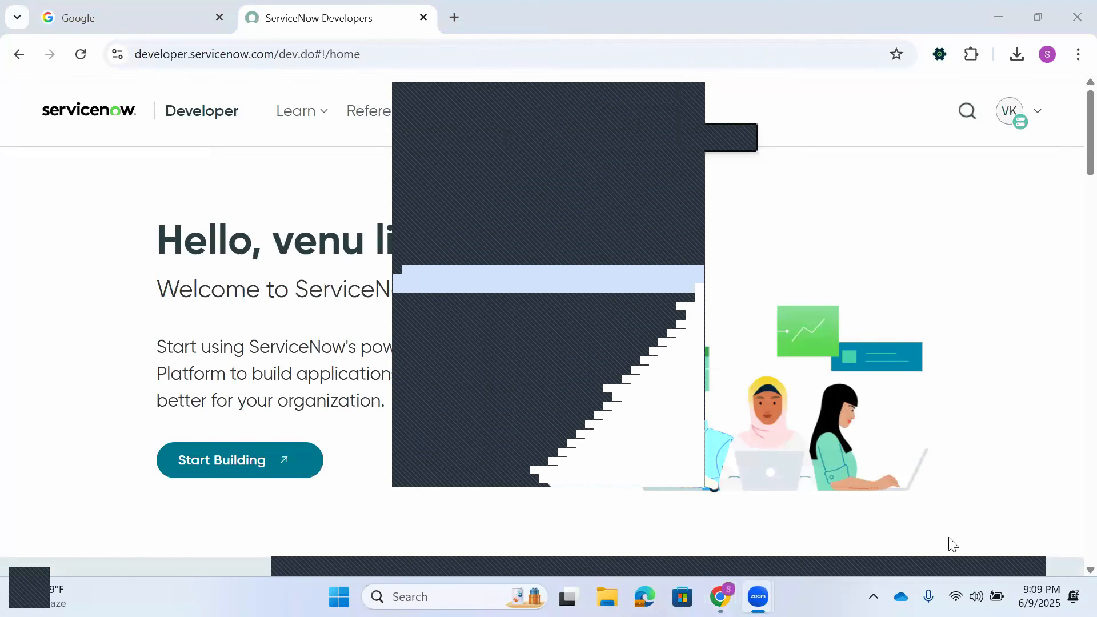
Step: Sign out of the ServiceNow developer account from the avatar menu
click(903, 300)
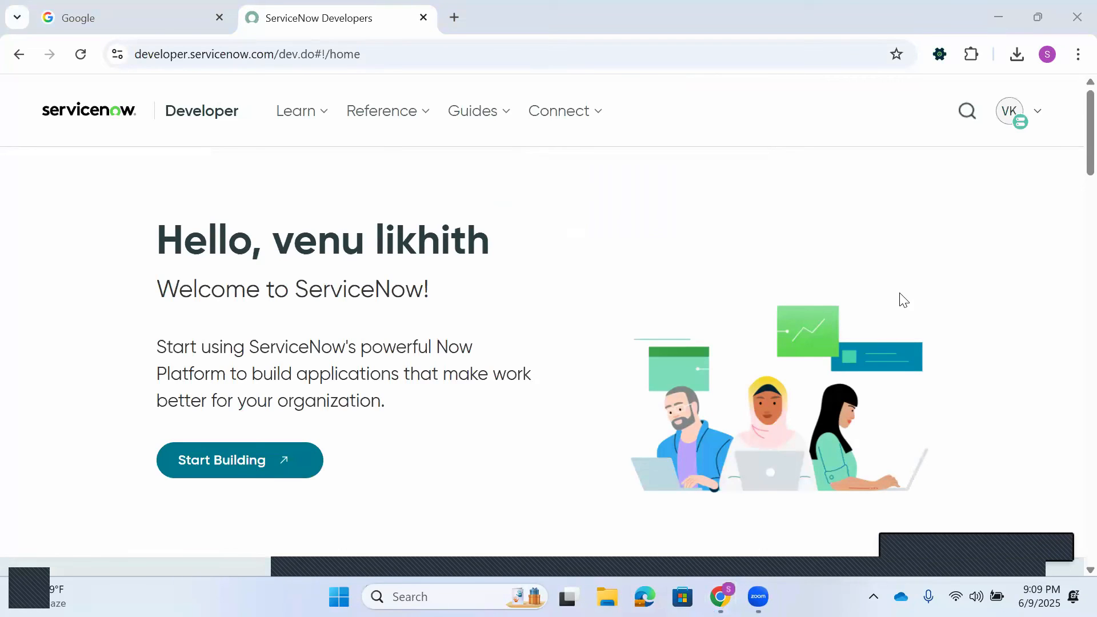
click(1023, 117)
click(720, 381)
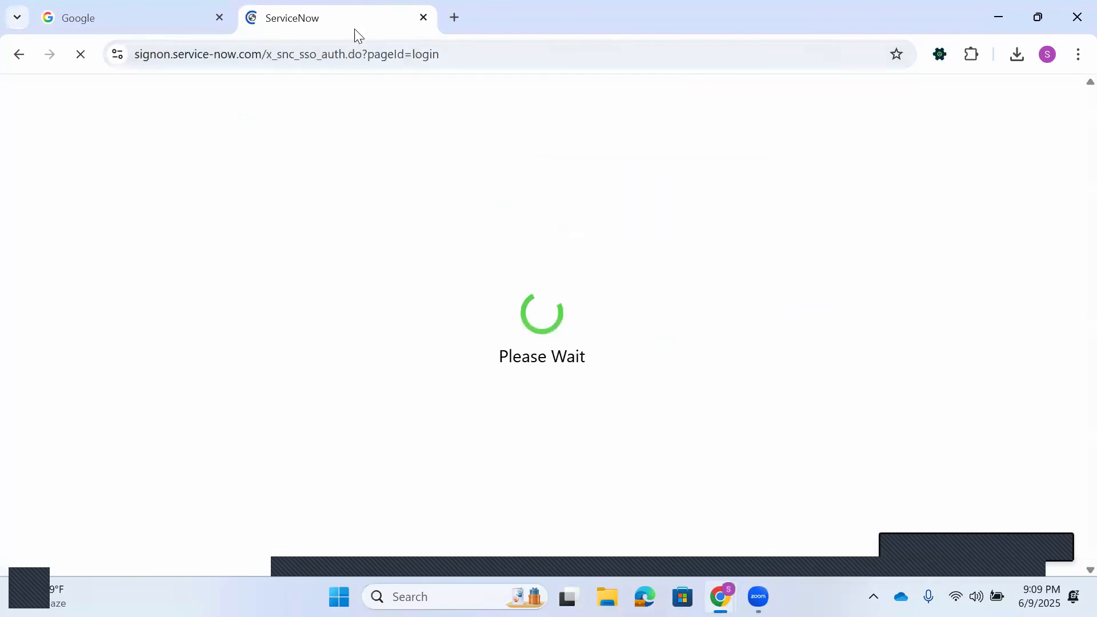
Step: Close the old ServiceNow tab and load developer.servicenow.com in a fresh tab
click(453, 18)
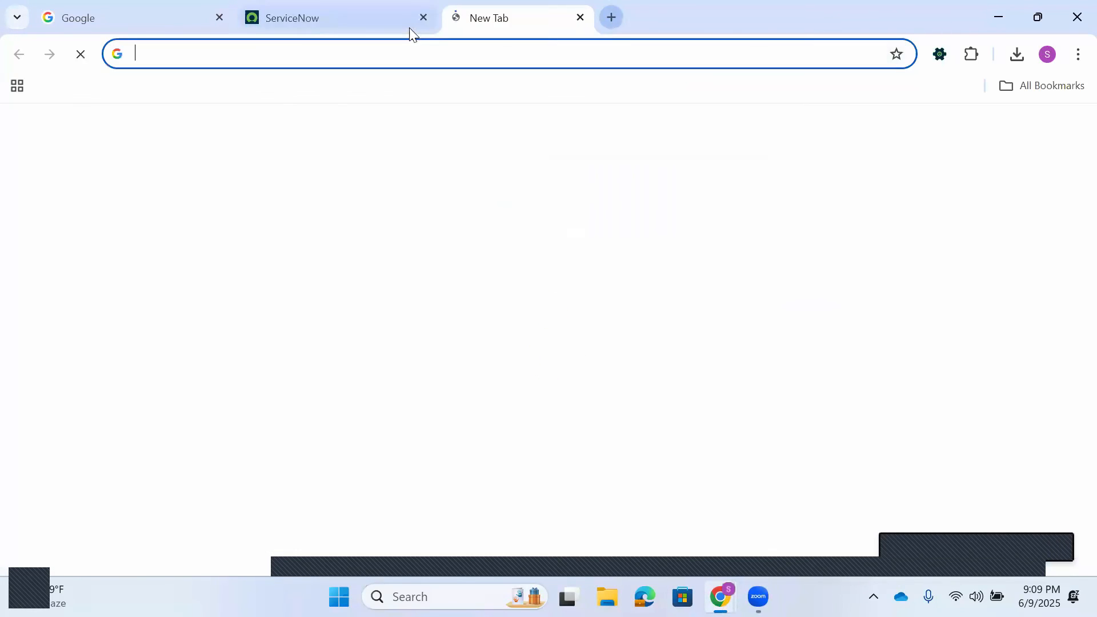
click(423, 17)
click(304, 54)
text(developer.servicenow.com)
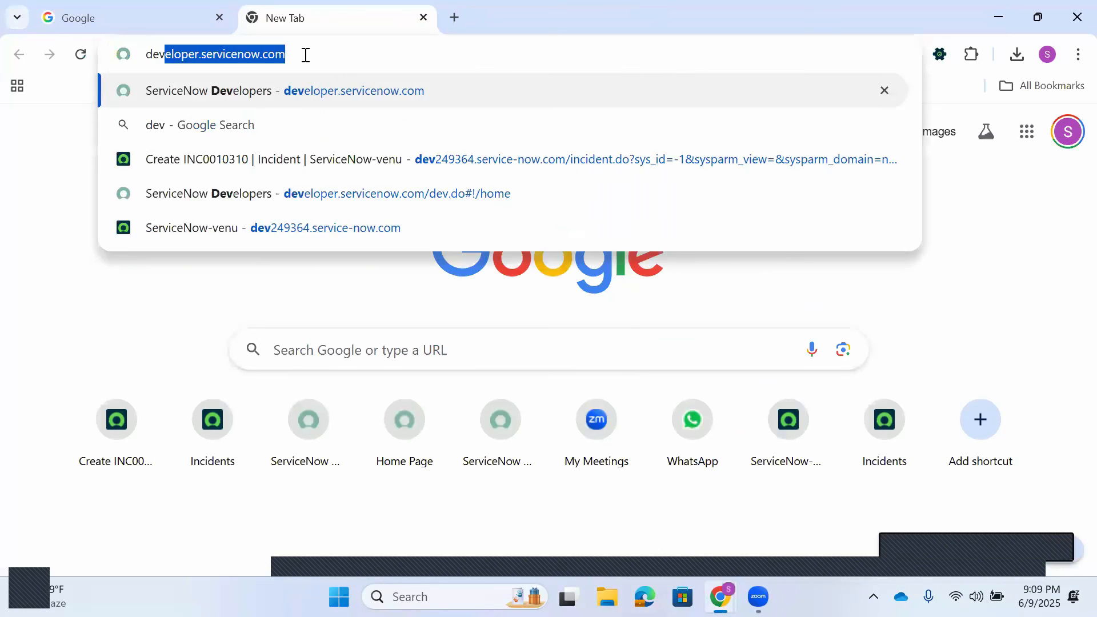
key(Return)
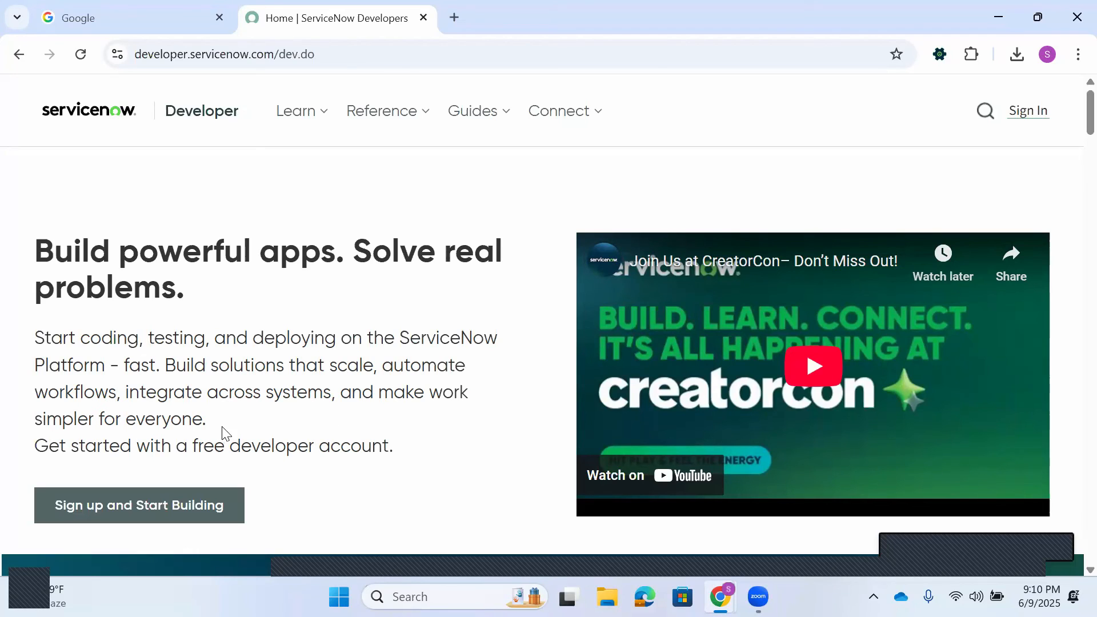
Step: Highlight the free developer account phrase on the signed-out home page
drag(196, 445, 380, 478)
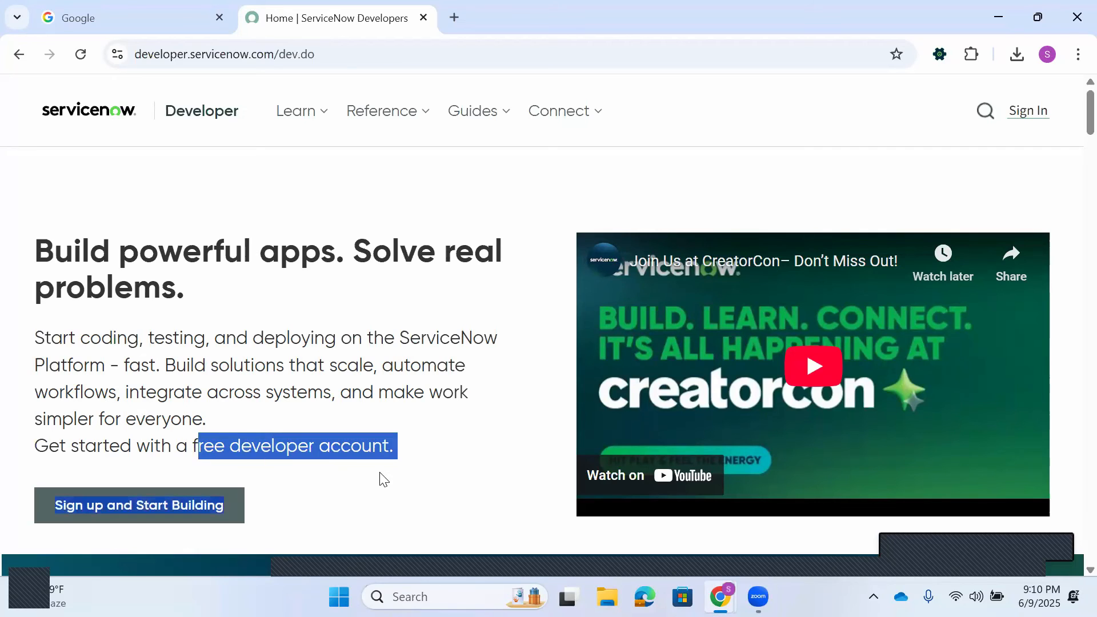
click(315, 486)
scroll(172, 354, down, 1)
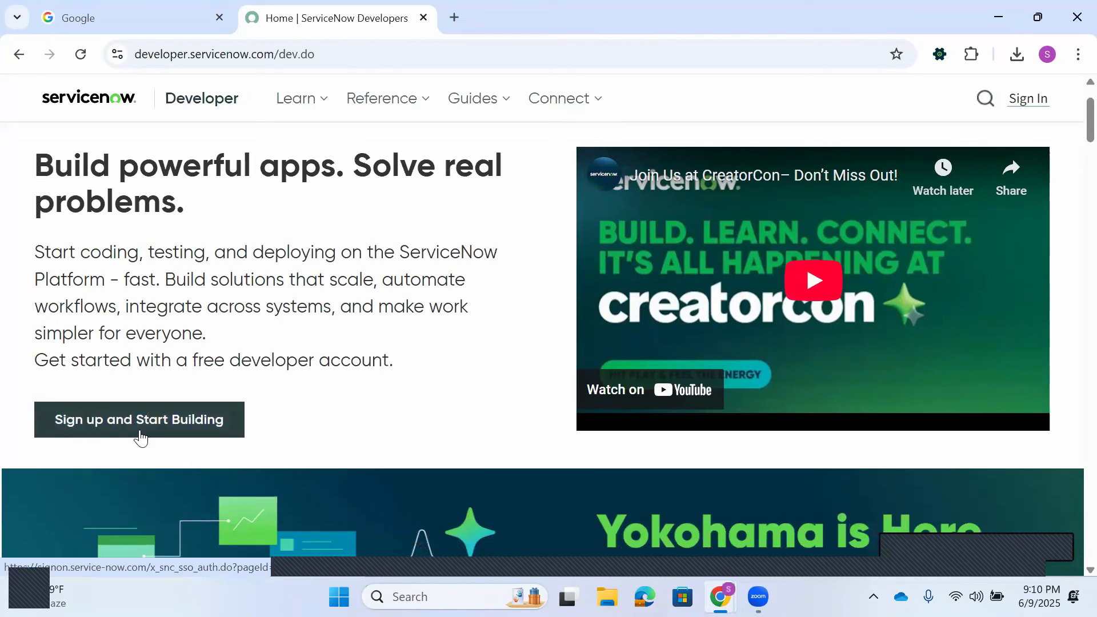
scroll(343, 274, up, 1)
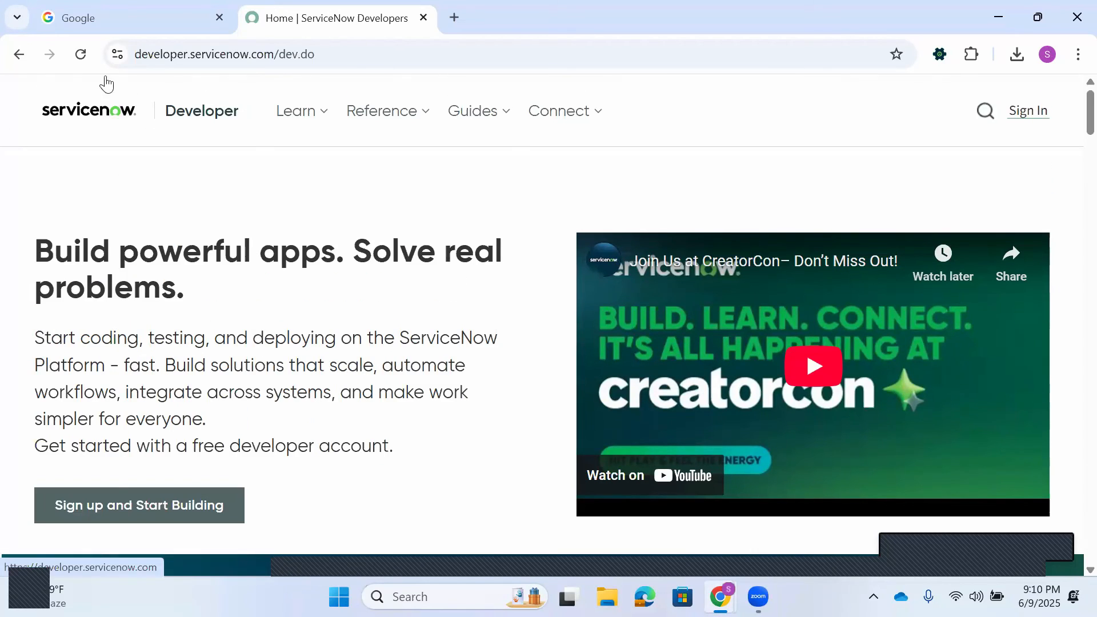
Step: Search 'ServiceNow was Founded in the year' and read the AI Overview answer, 2004
click(454, 18)
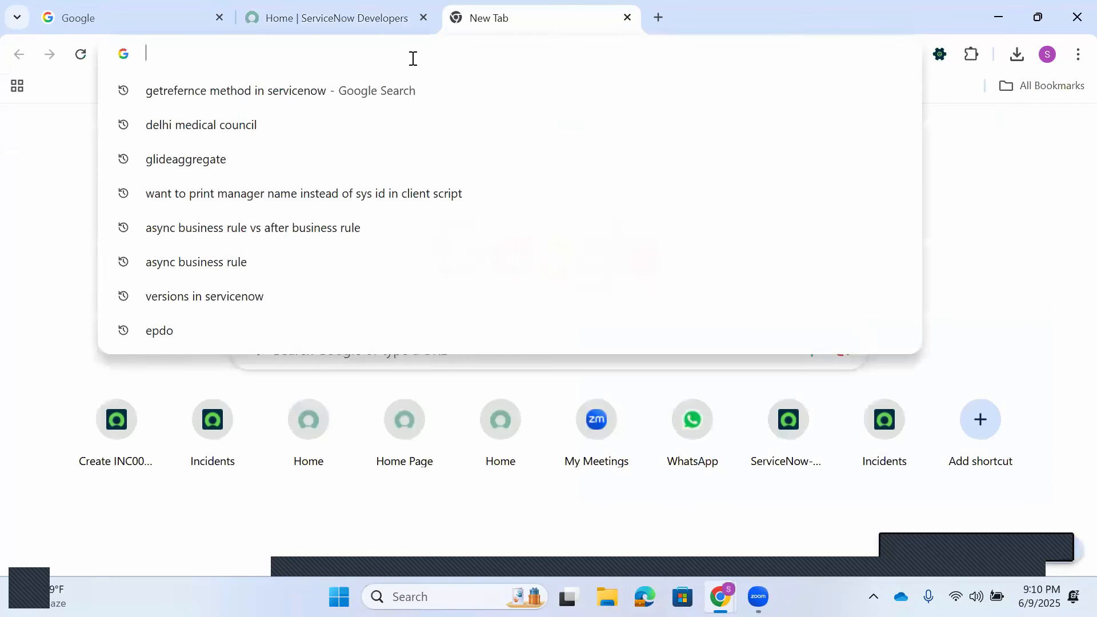
text(Service)
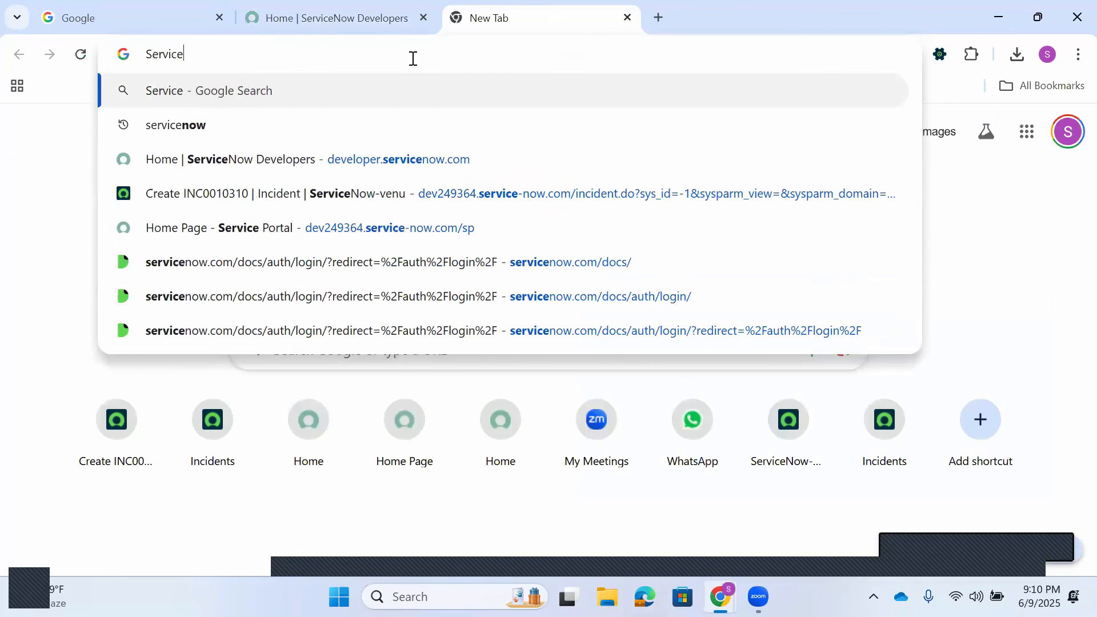
text(Now was F)
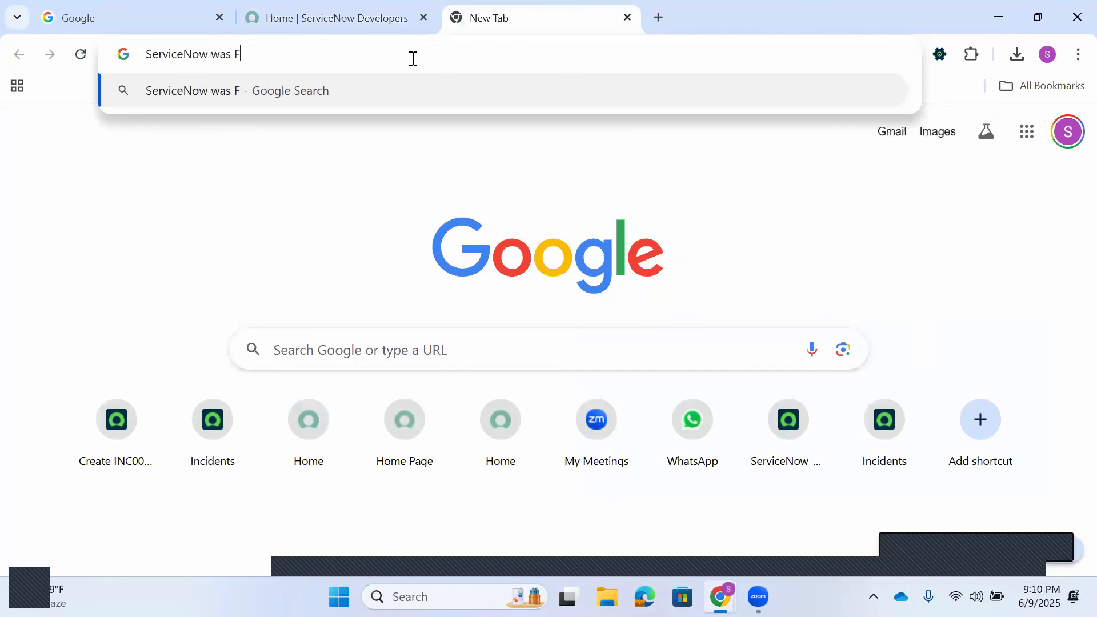
text(ounded in t)
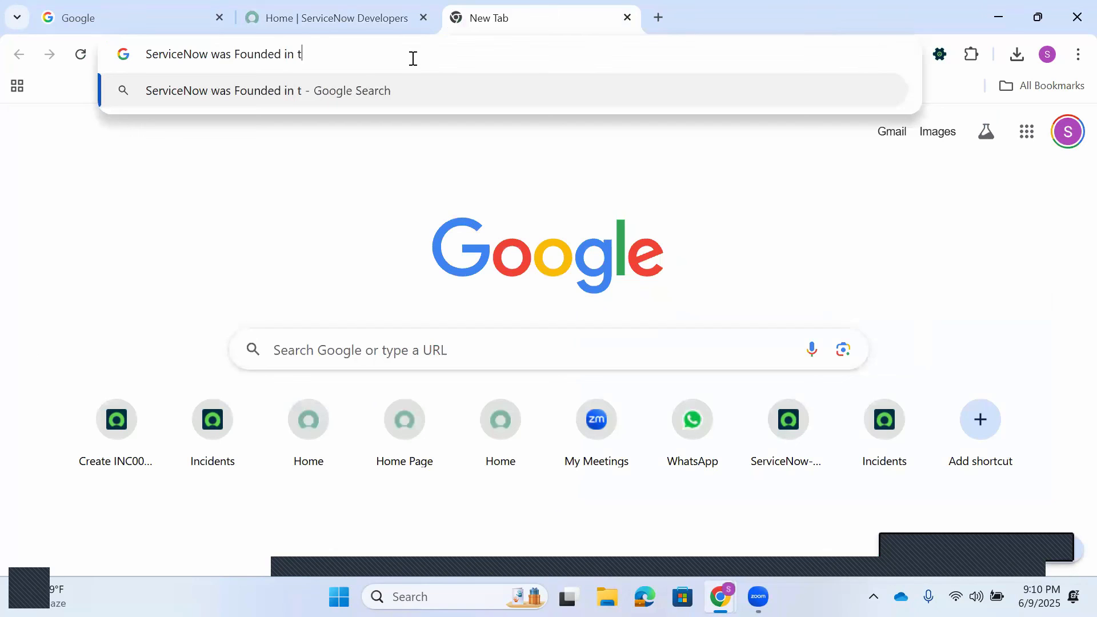
text(he year])
key(Return)
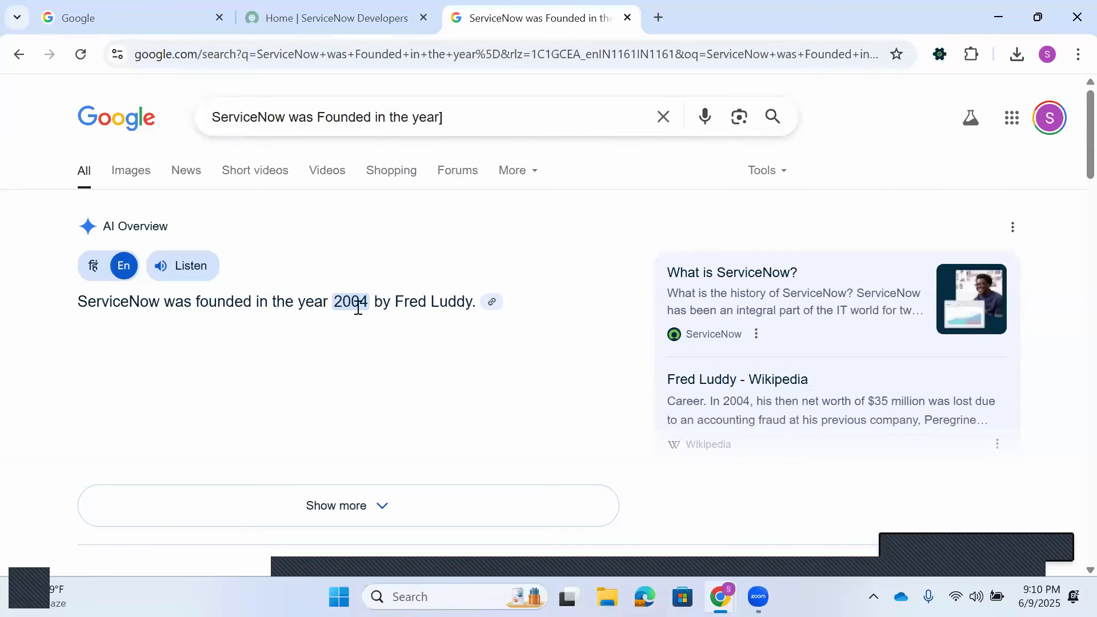
click(472, 117)
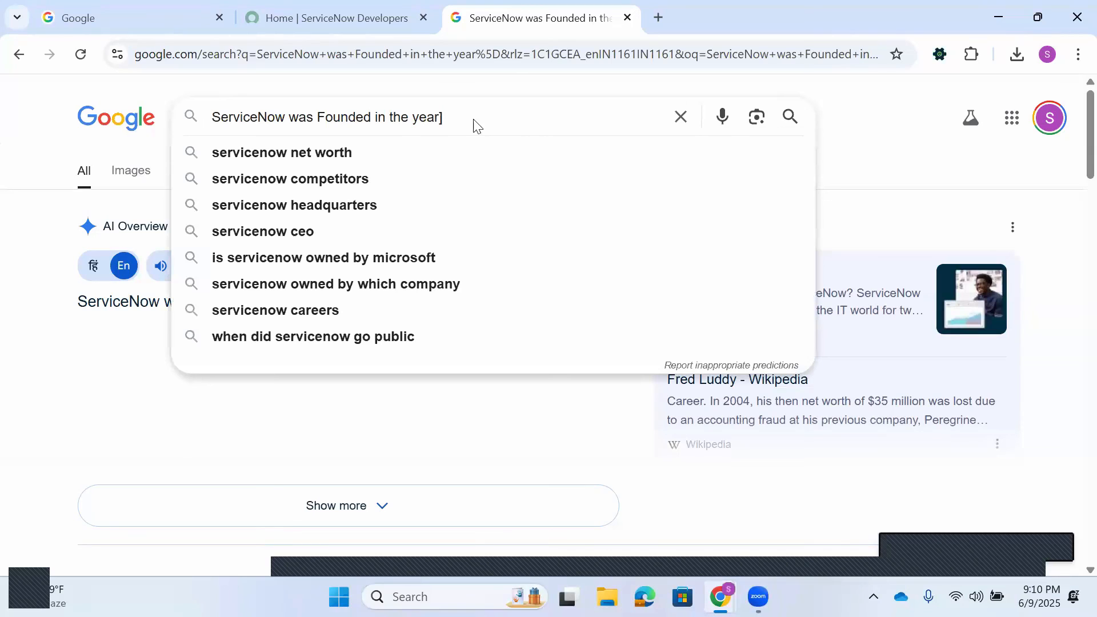
key(BackSpace)
click(184, 368)
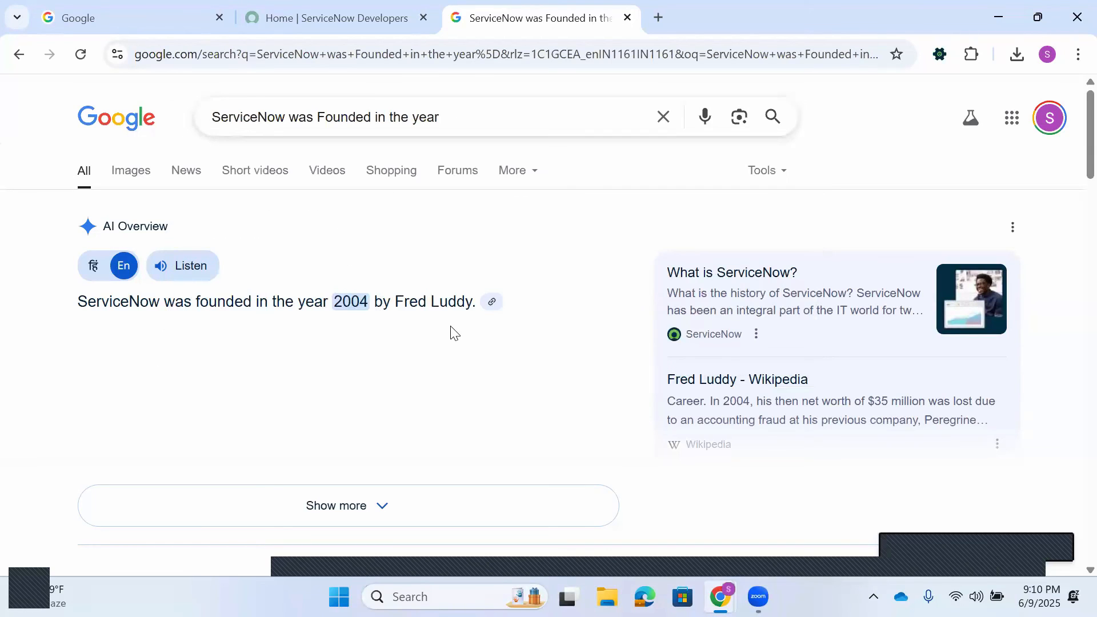
drag(397, 303, 469, 318)
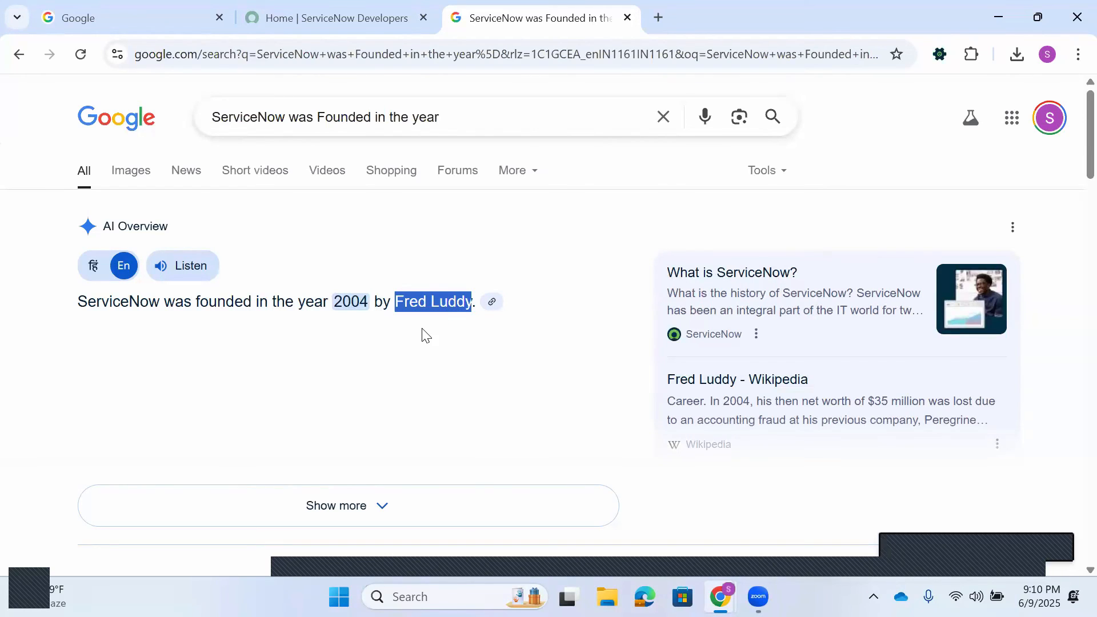
triple_click(482, 114)
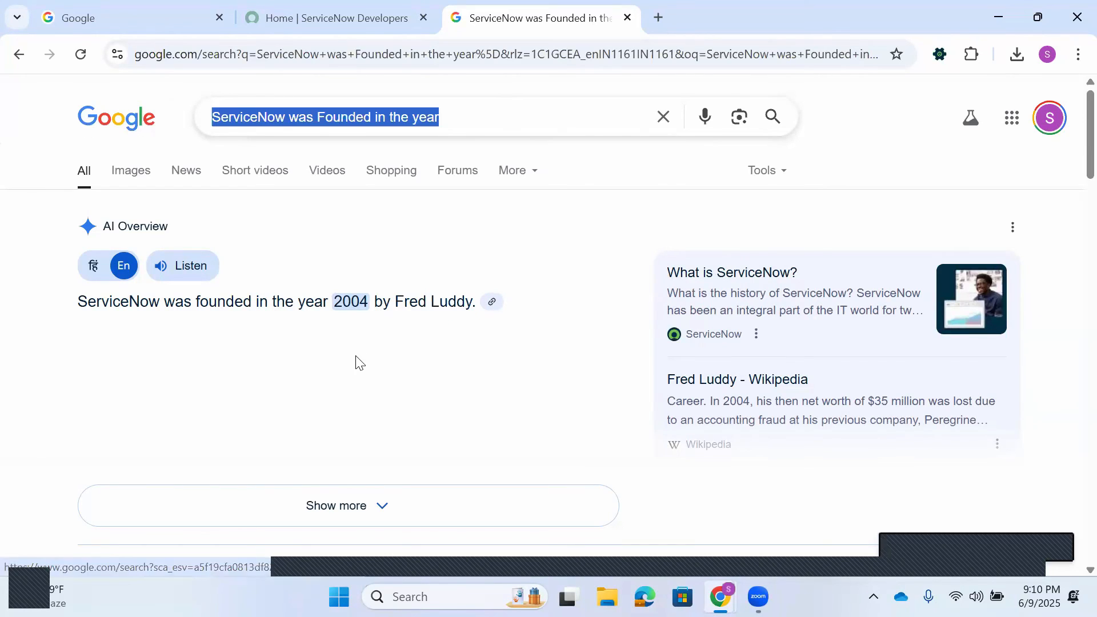
Step: Search 'versions in servicenow' and open the Versions documentation result
key(BackSpace)
text(Version)
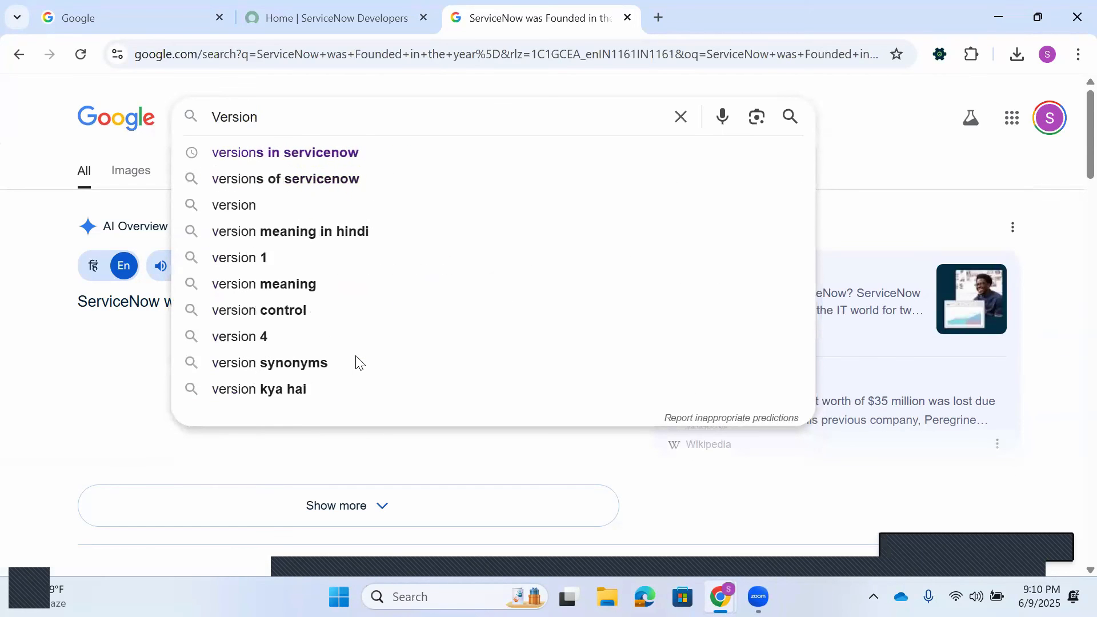
click(284, 153)
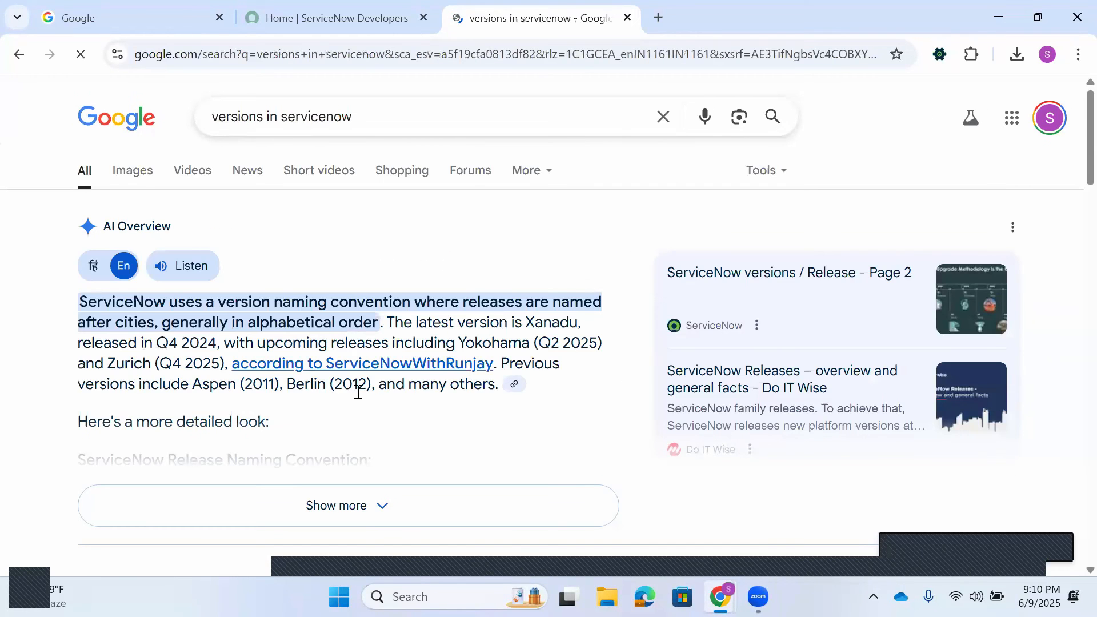
click(409, 117)
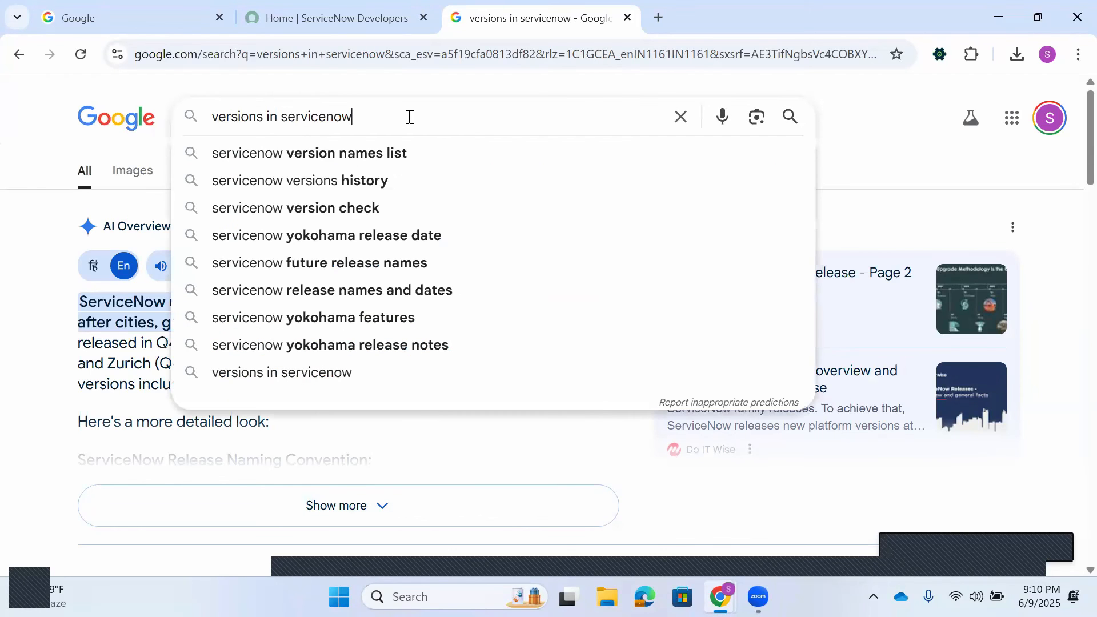
scroll(262, 211, down, 9)
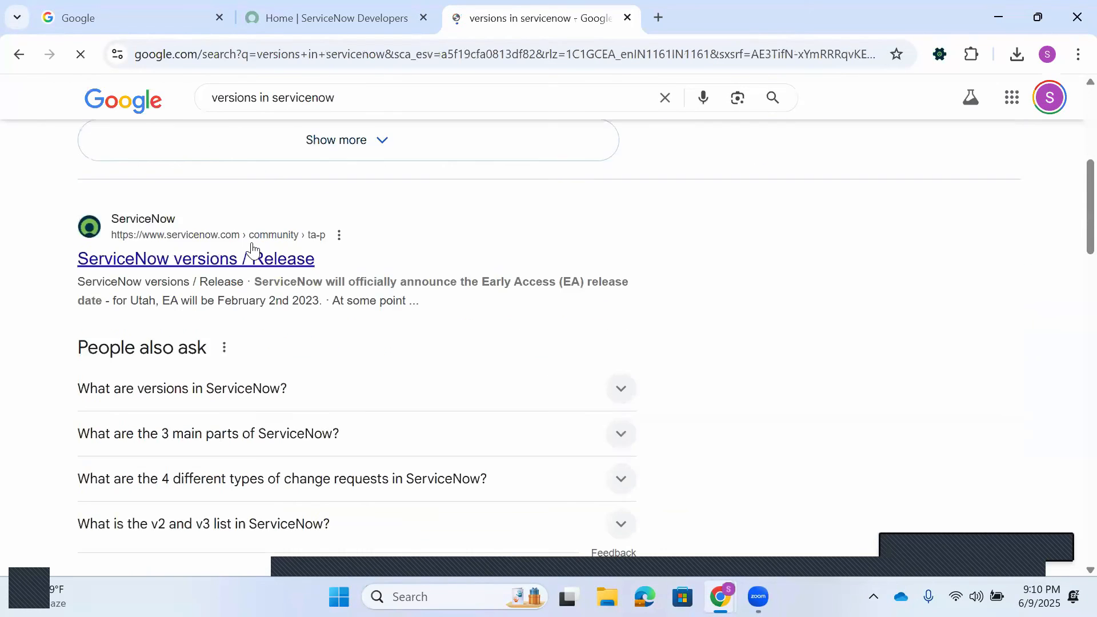
scroll(251, 245, up, 1)
scroll(251, 246, down, 1)
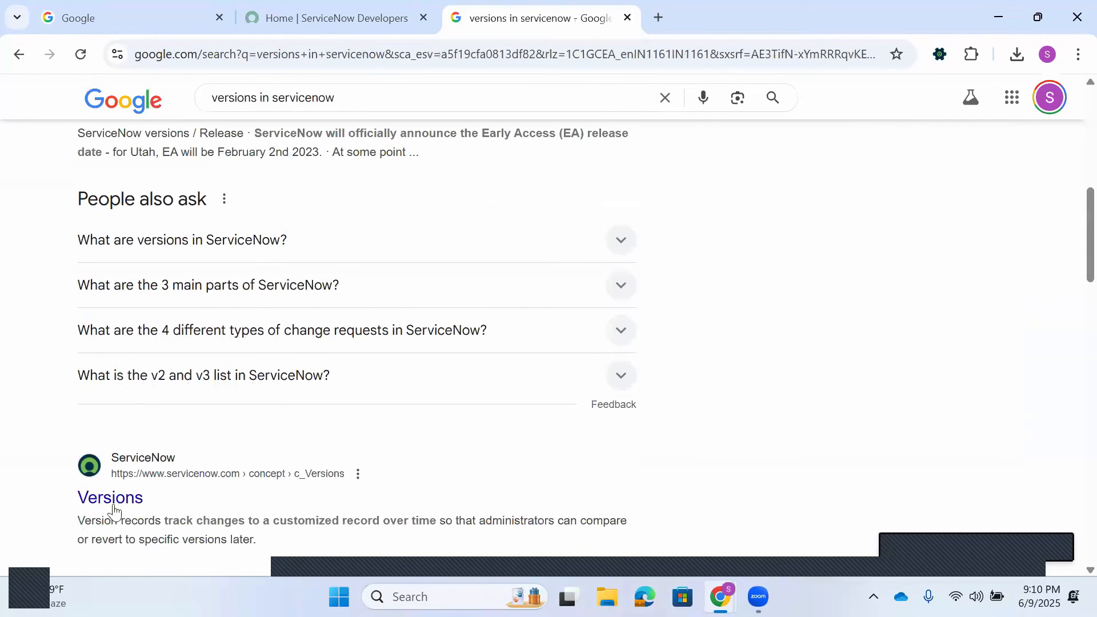
click(146, 499)
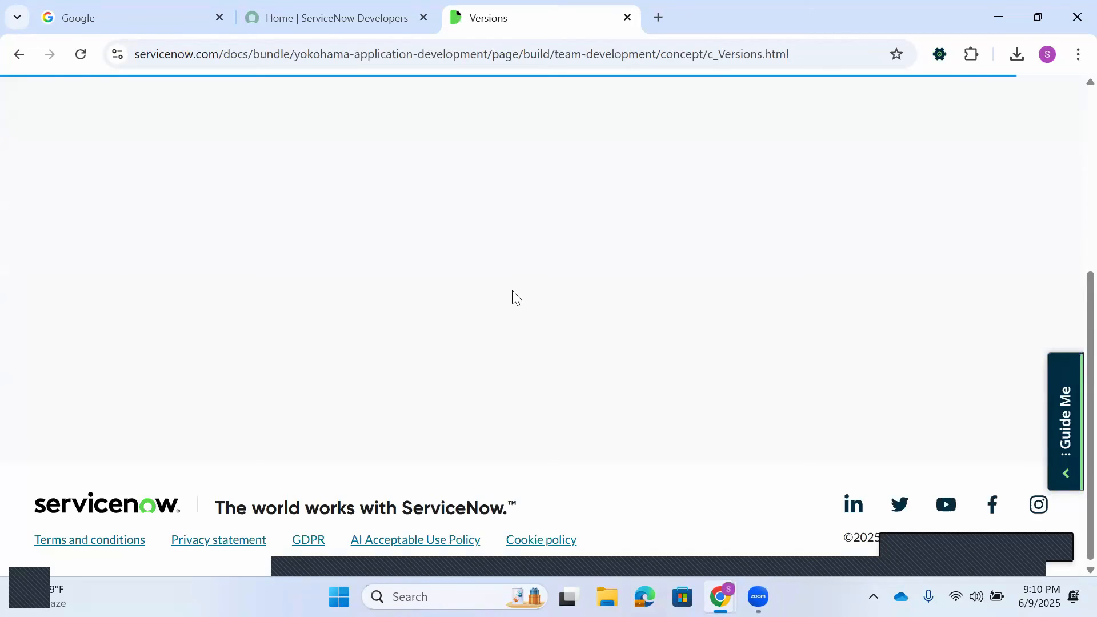
Step: Return to the results and open the 'ServiceNow versions / Release' community article
click(19, 54)
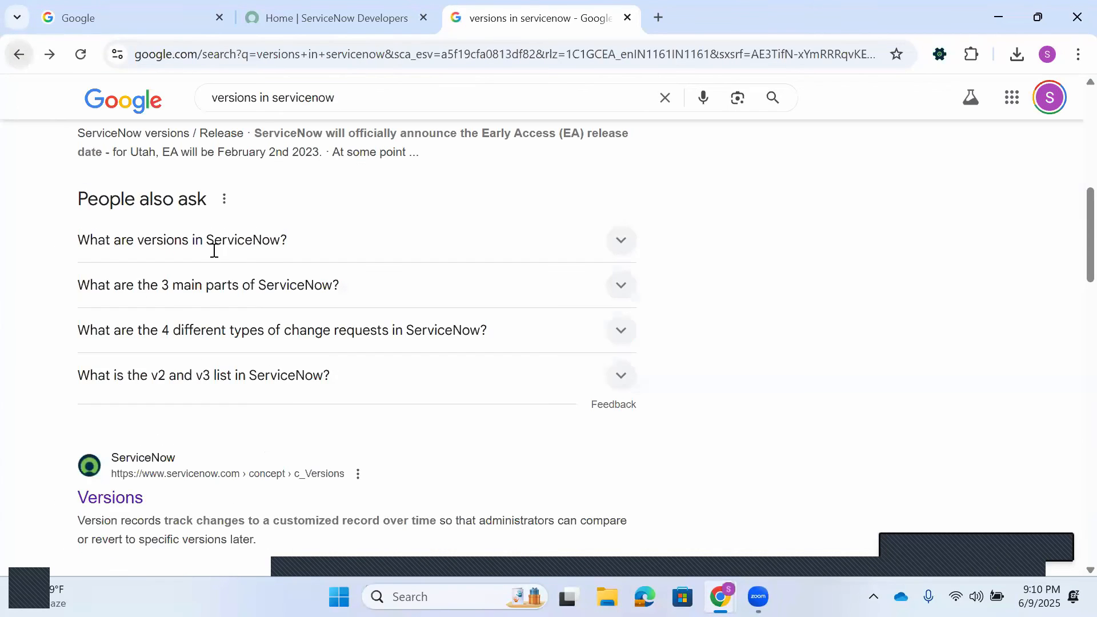
scroll(162, 255, up, 3)
click(163, 281)
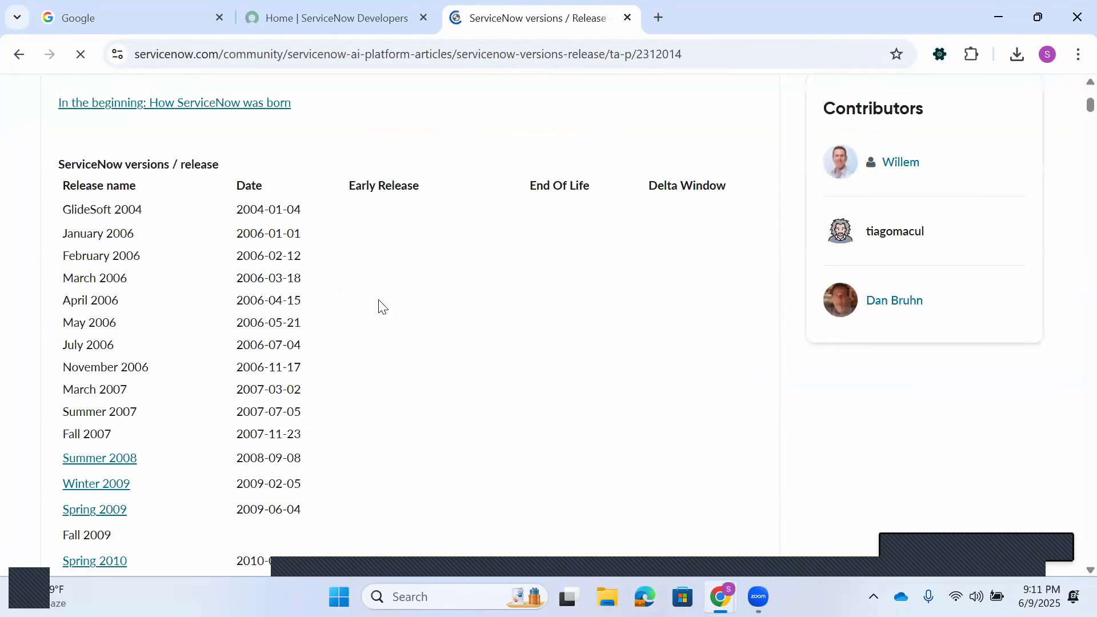
Step: Highlight GlideSoft, its 2004 year and the January 2006 release, then return to the article top
double_click(109, 209)
double_click(127, 210)
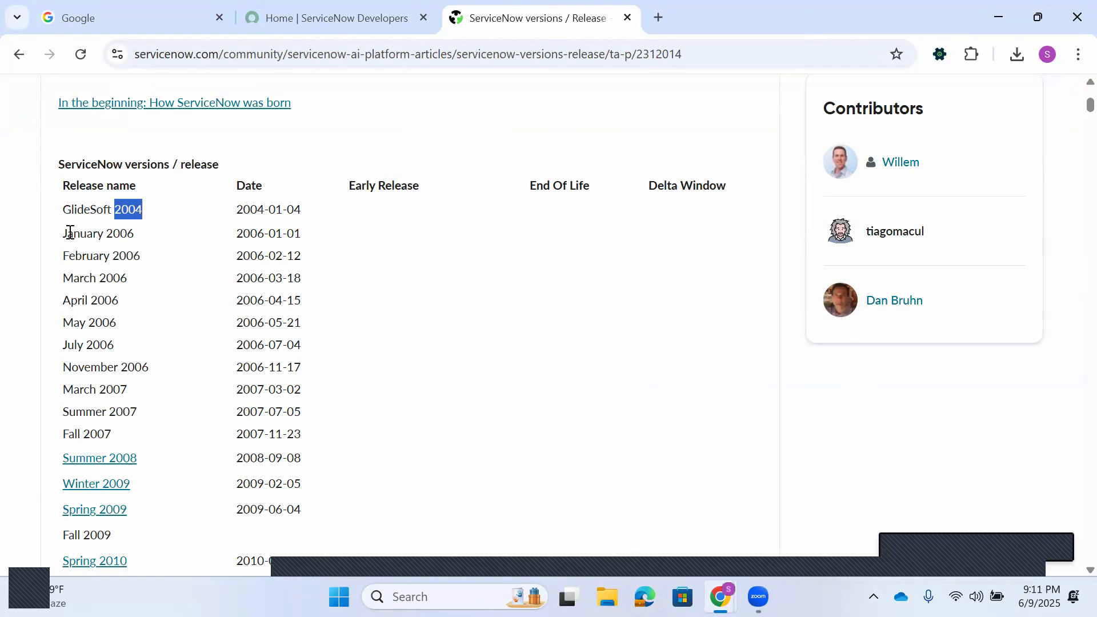
drag(64, 236, 141, 244)
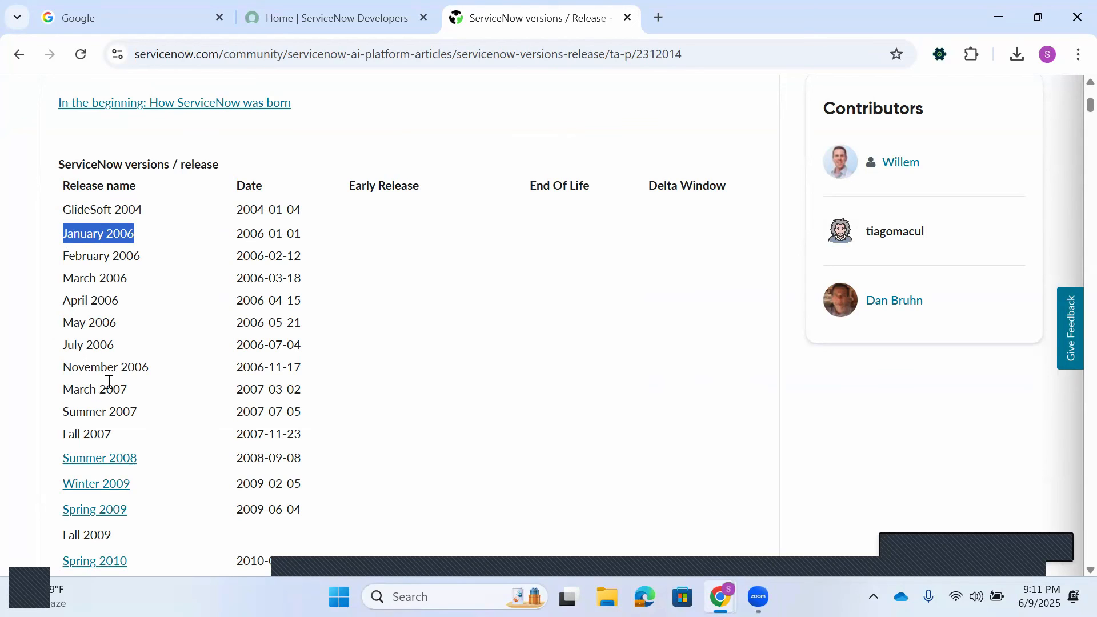
scroll(142, 320, down, 1)
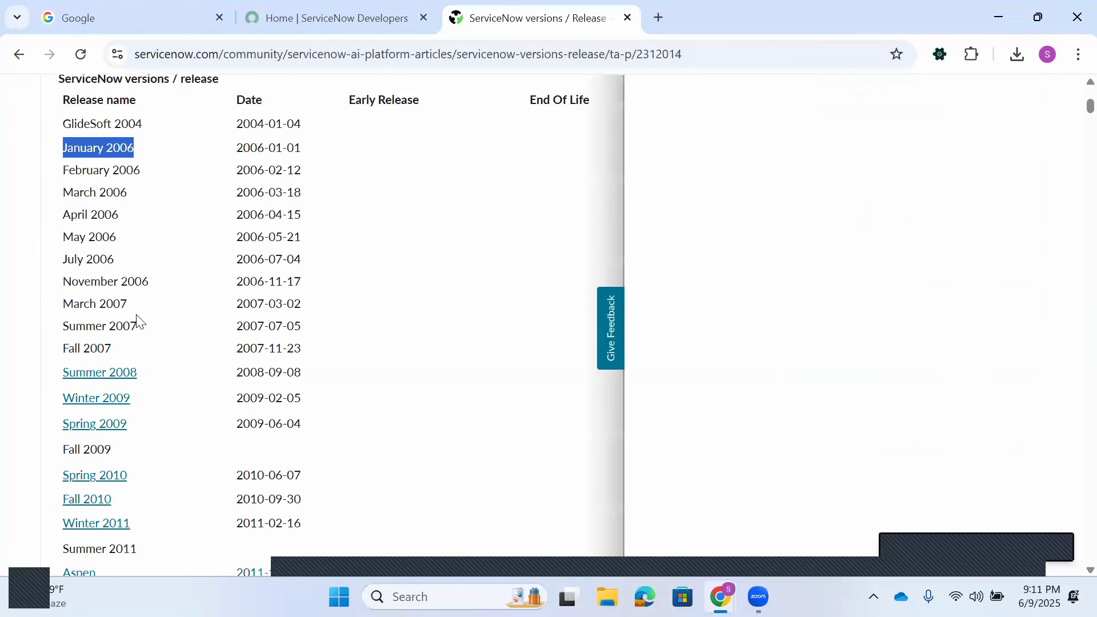
scroll(982, 200, up, 7)
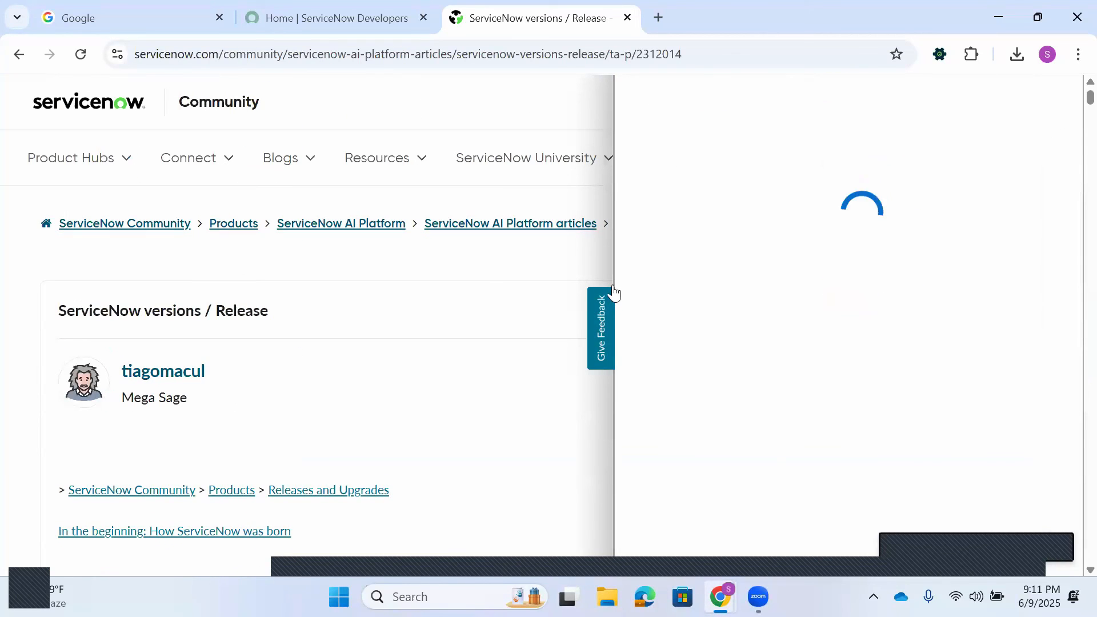
scroll(411, 311, down, 8)
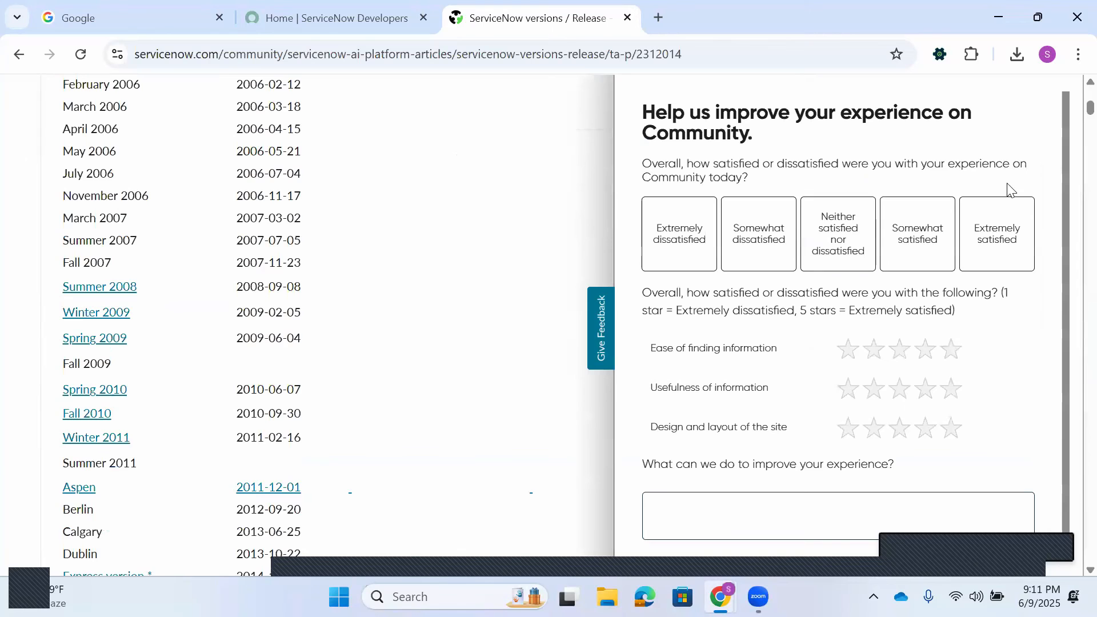
scroll(982, 177, up, 8)
scroll(948, 350, down, 1)
scroll(943, 346, up, 1)
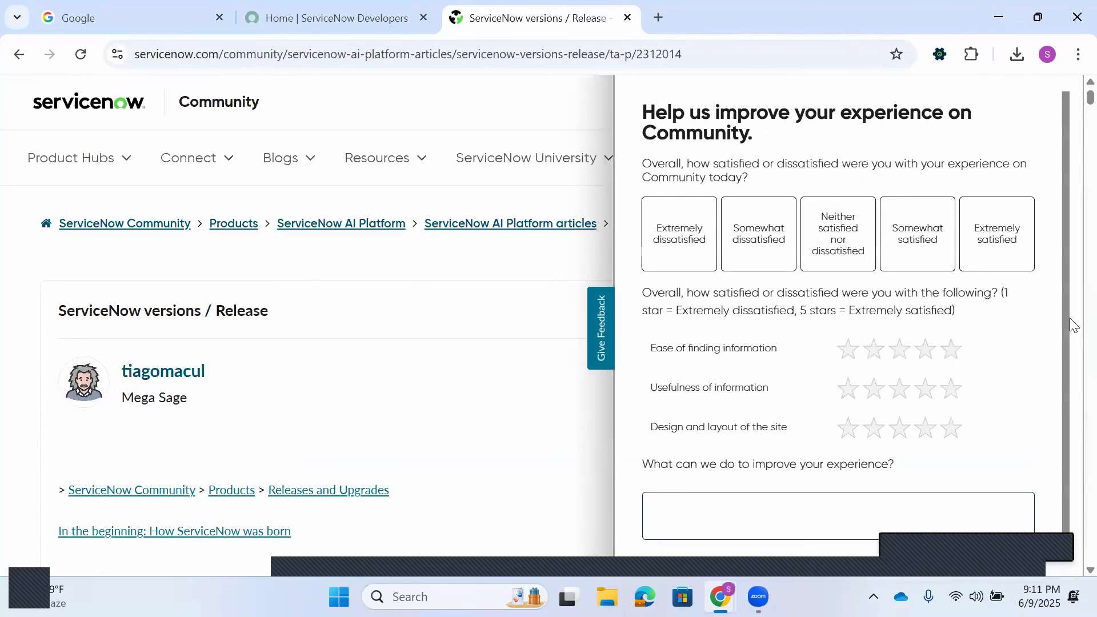
scroll(394, 283, down, 8)
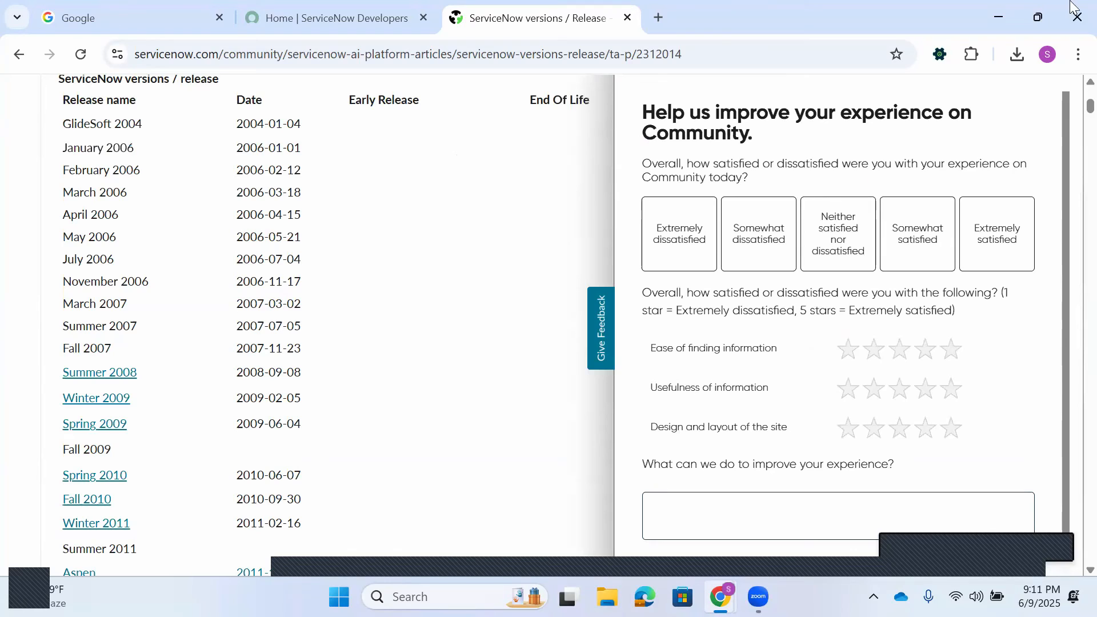
drag(61, 289, 151, 283)
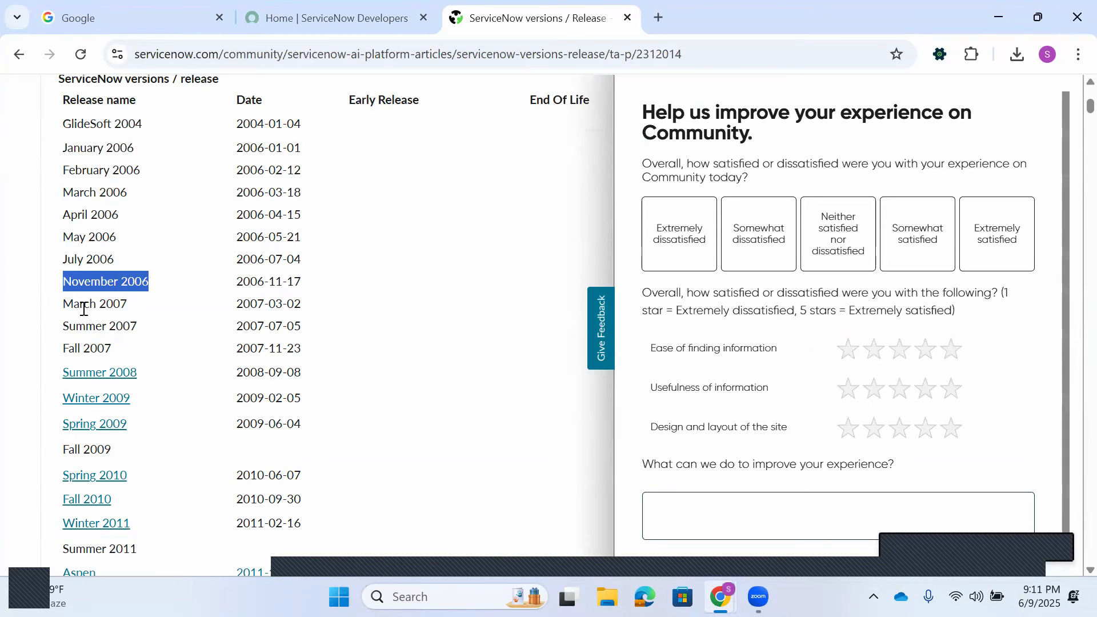
scroll(133, 415, down, 1)
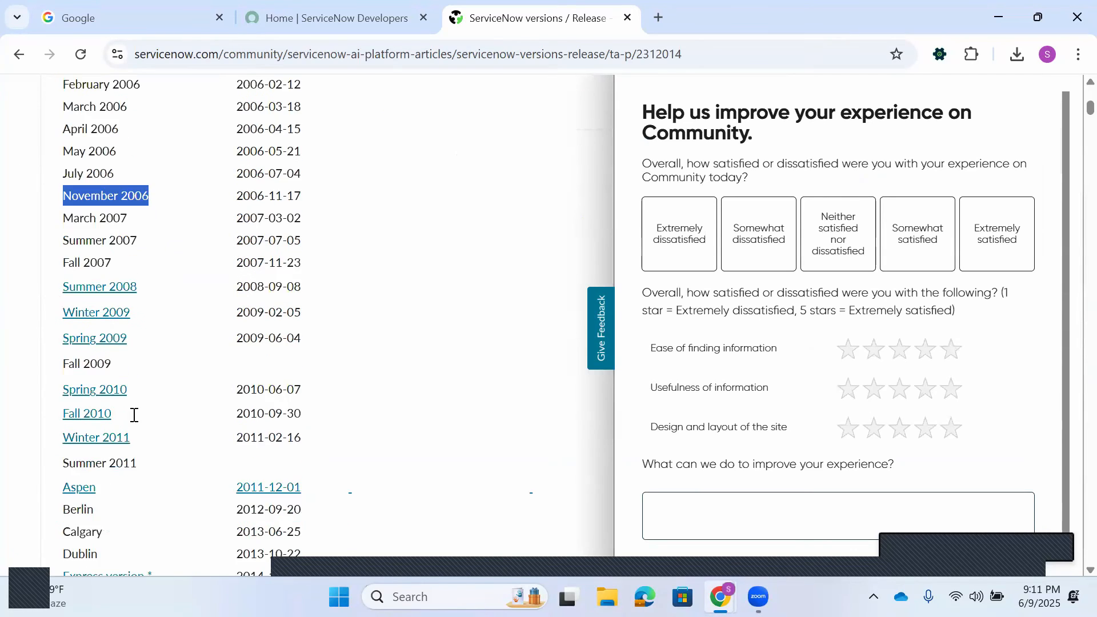
drag(150, 467, 49, 245)
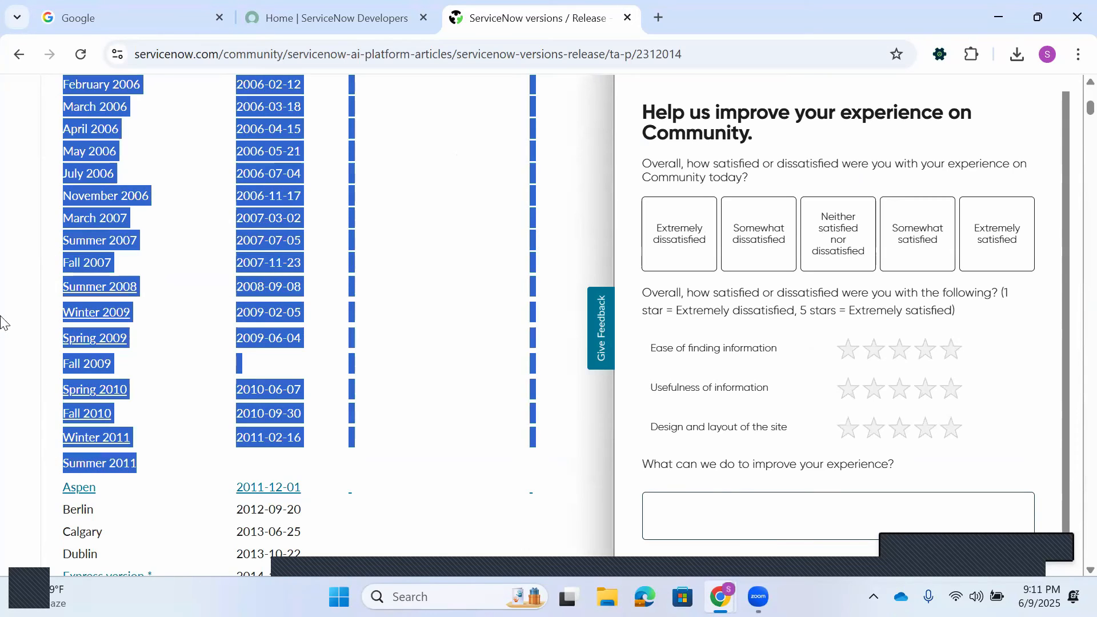
click(117, 356)
scroll(117, 356, down, 3)
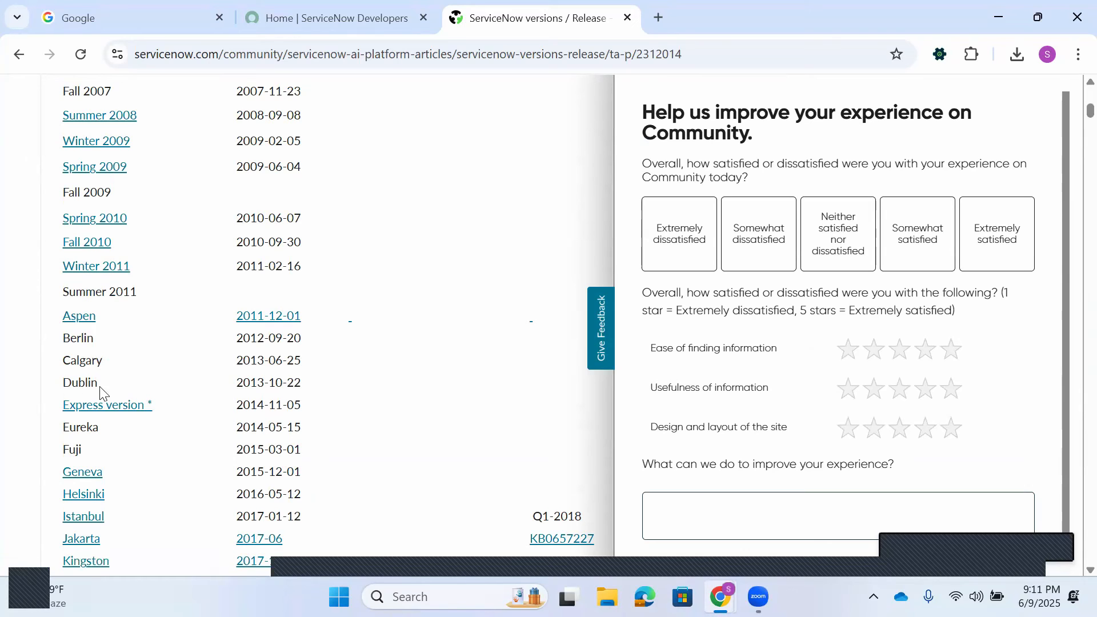
scroll(106, 389, down, 2)
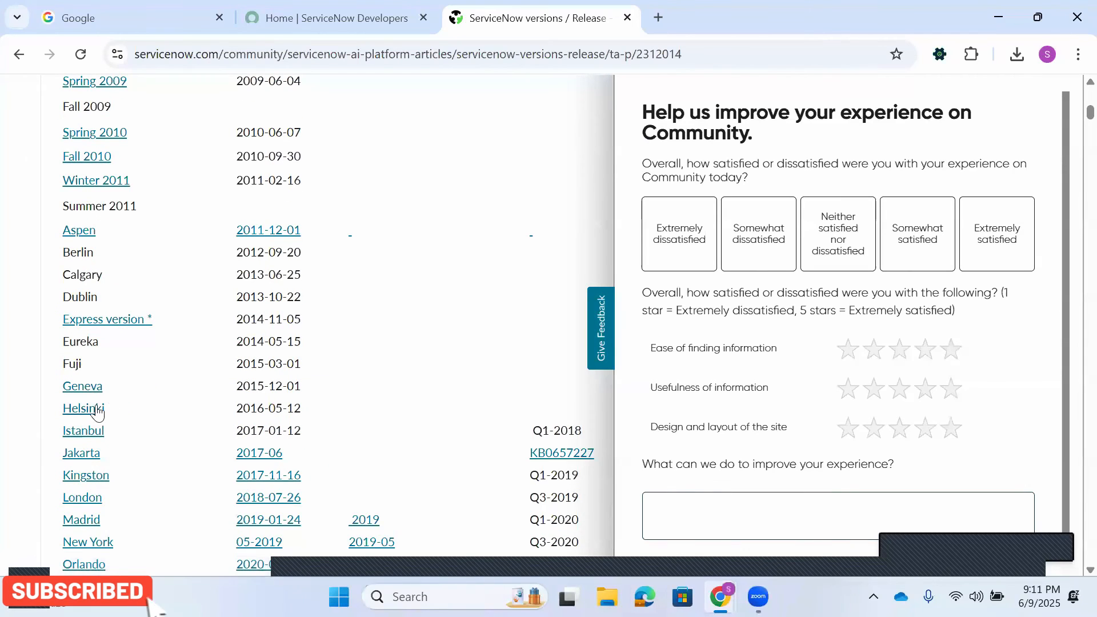
scroll(85, 377, down, 2)
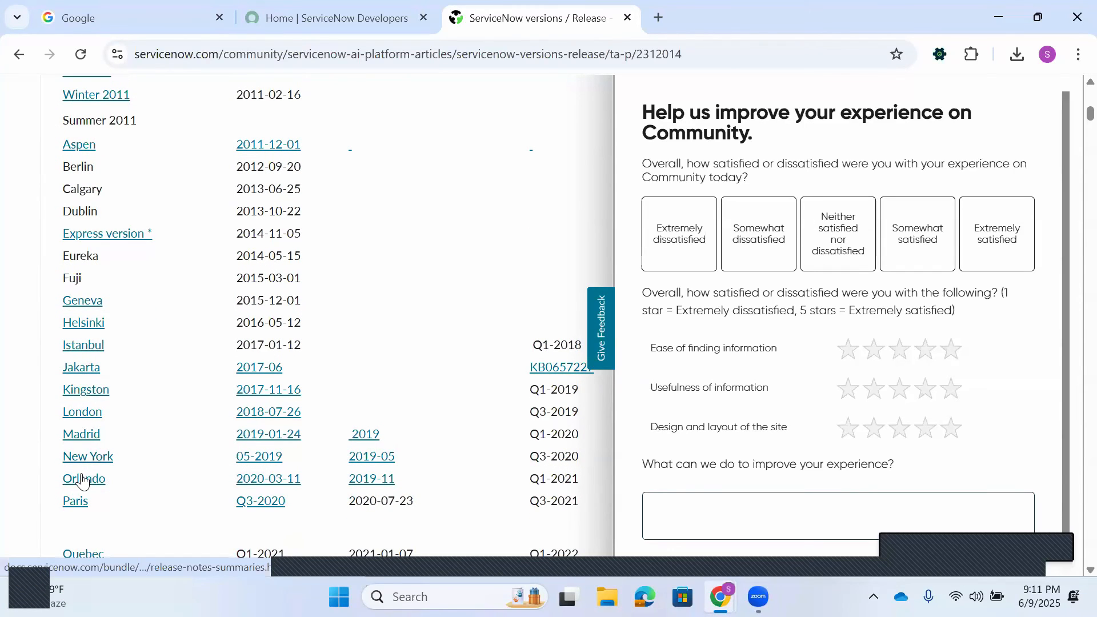
scroll(83, 479, down, 1)
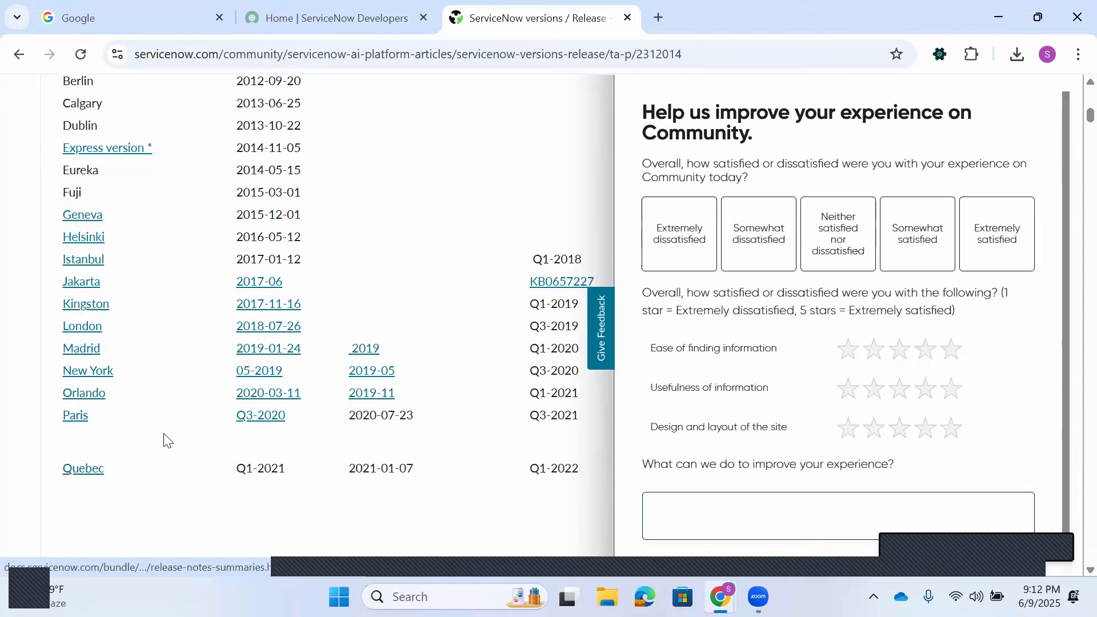
scroll(164, 434, down, 2)
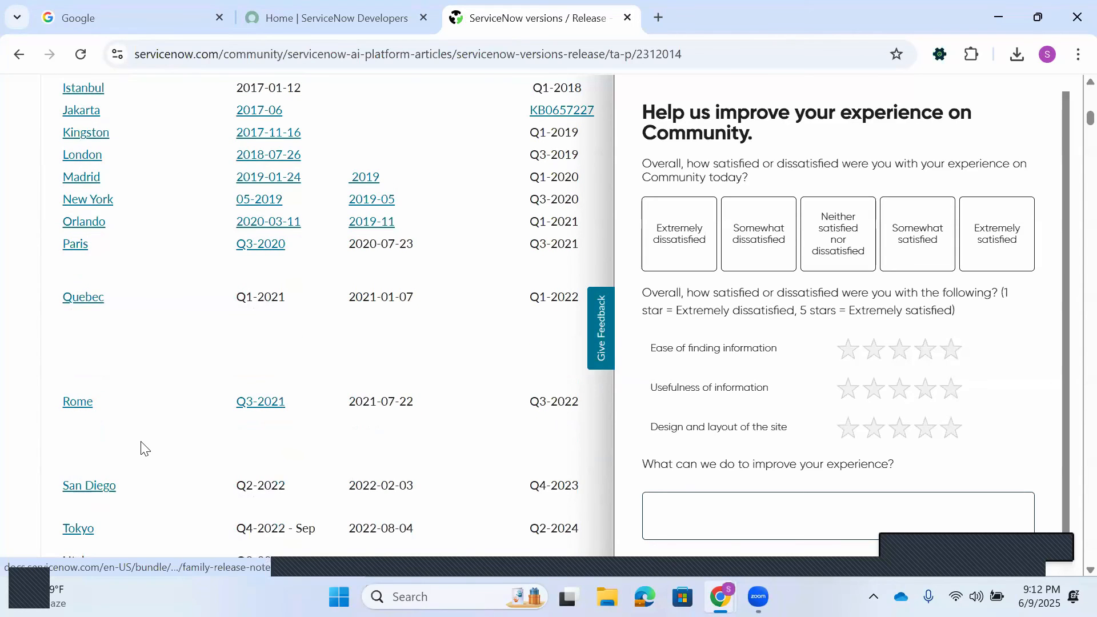
scroll(144, 448, down, 2)
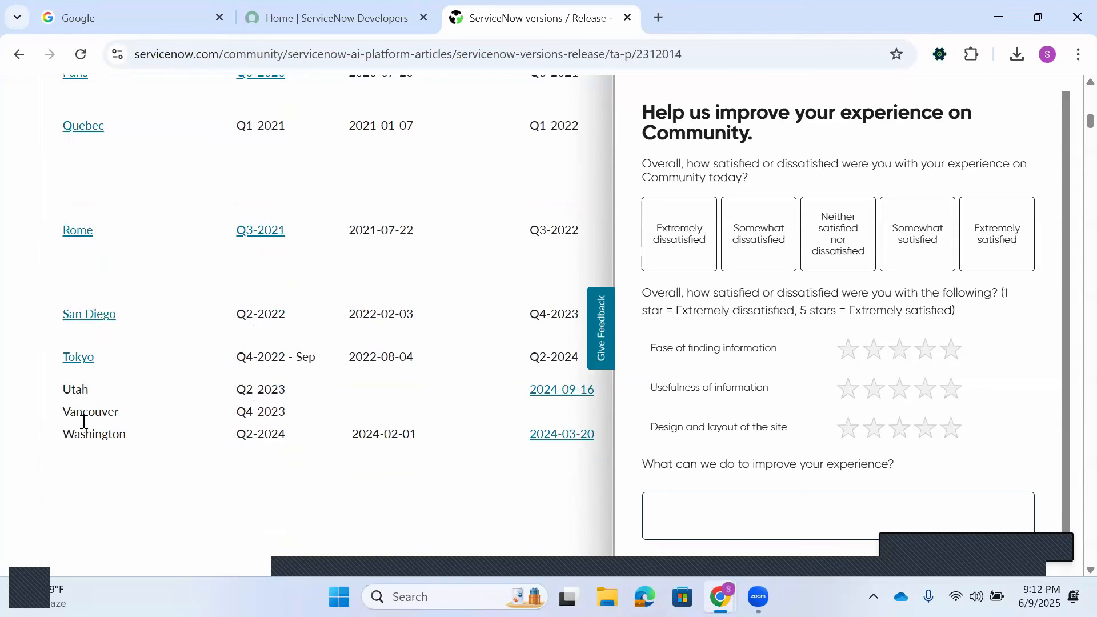
Step: Scroll to the Yokohama row and highlight its name, Q2-2025 date and early availability note
scroll(164, 406, down, 2)
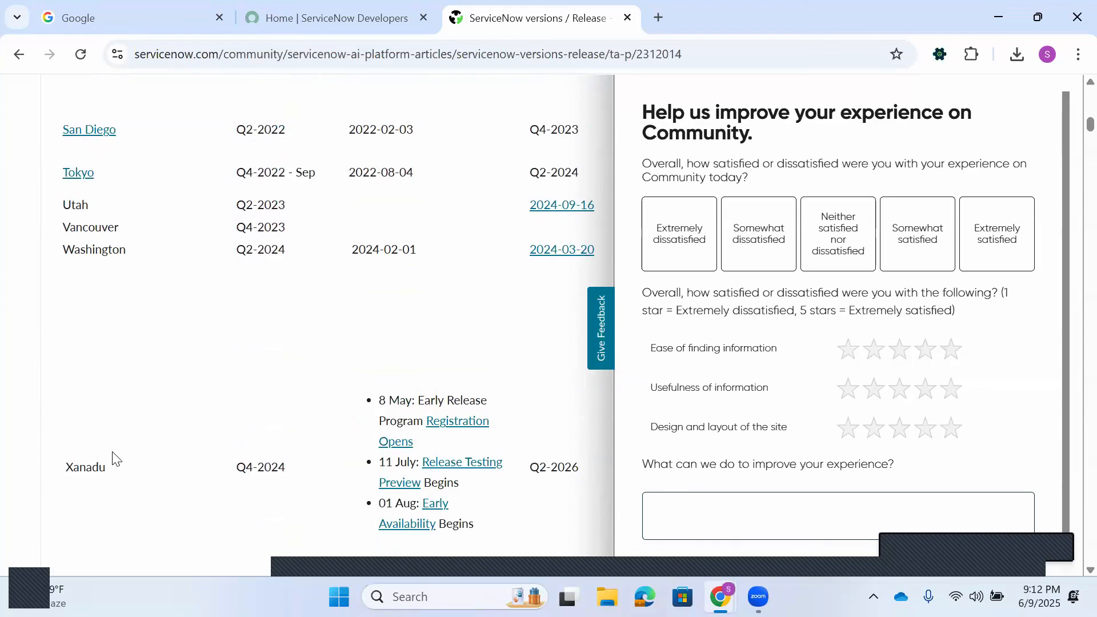
scroll(114, 457, down, 4)
drag(152, 425, 228, 416)
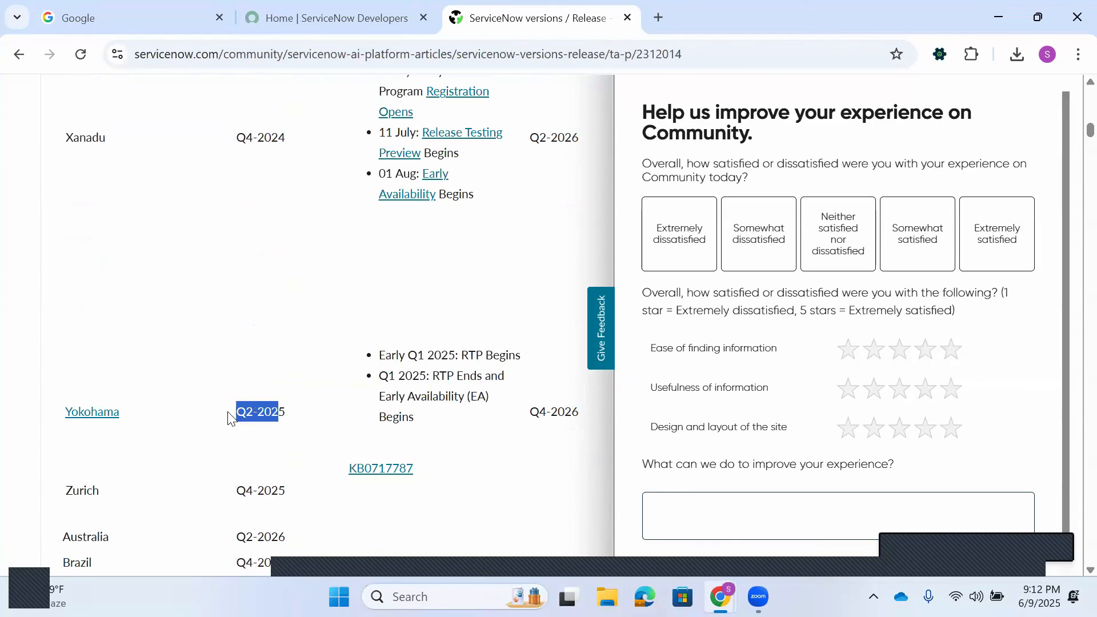
drag(314, 419, 237, 406)
drag(382, 399, 489, 417)
click(254, 413)
drag(295, 417, 222, 419)
Step: Highlight the Zurich, Yokohama and Xanadu rows, then go back to the ServiceNow Developers home tab
drag(132, 493, 237, 490)
click(282, 492)
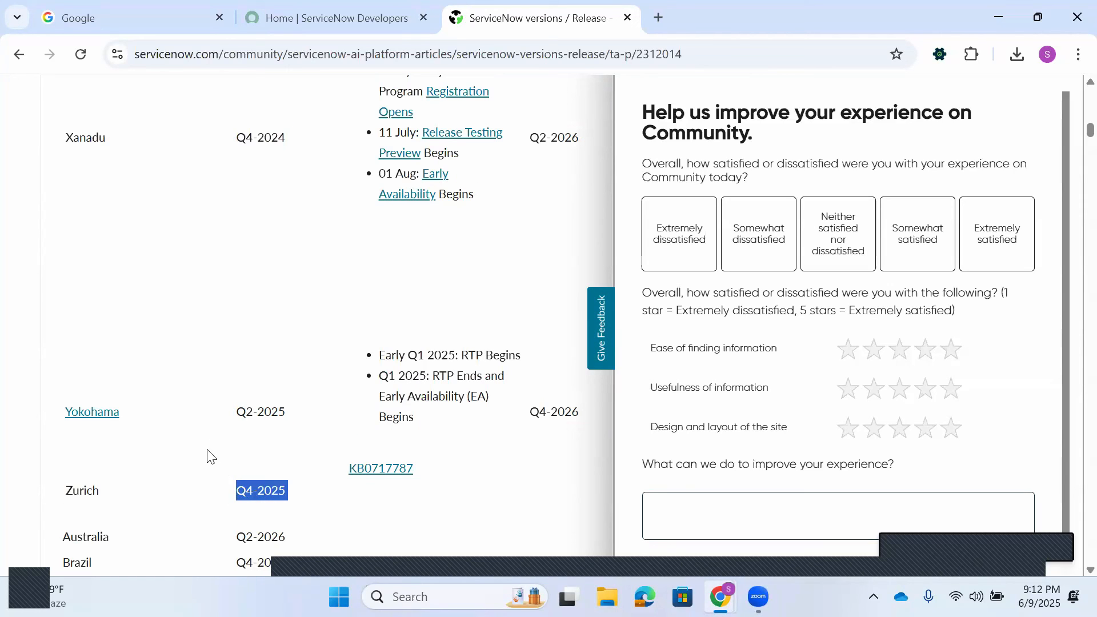
click(131, 501)
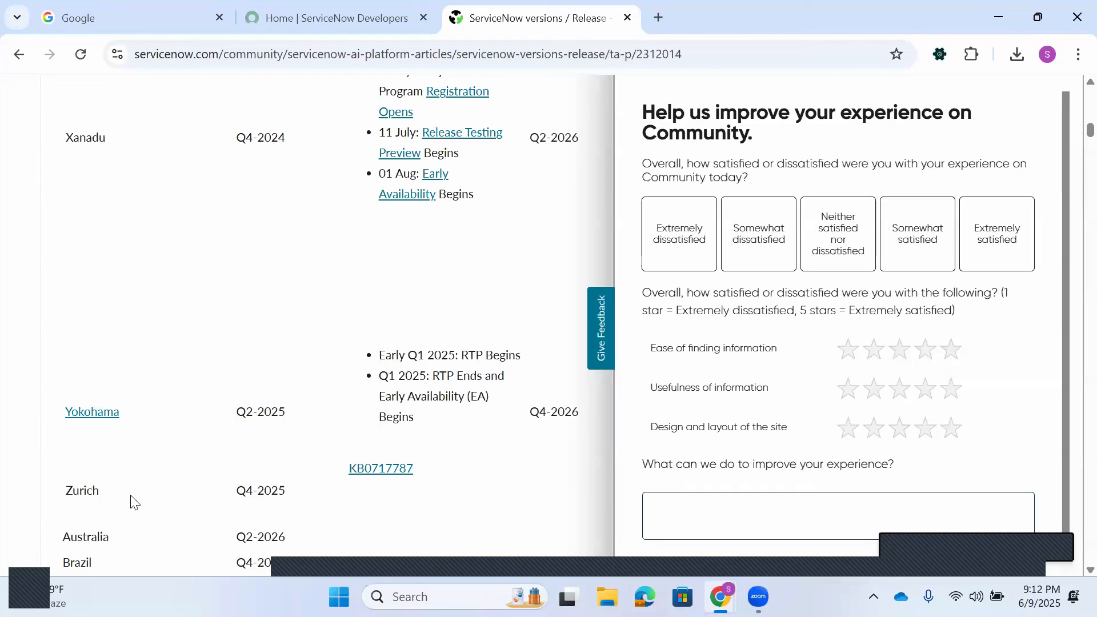
double_click(69, 501)
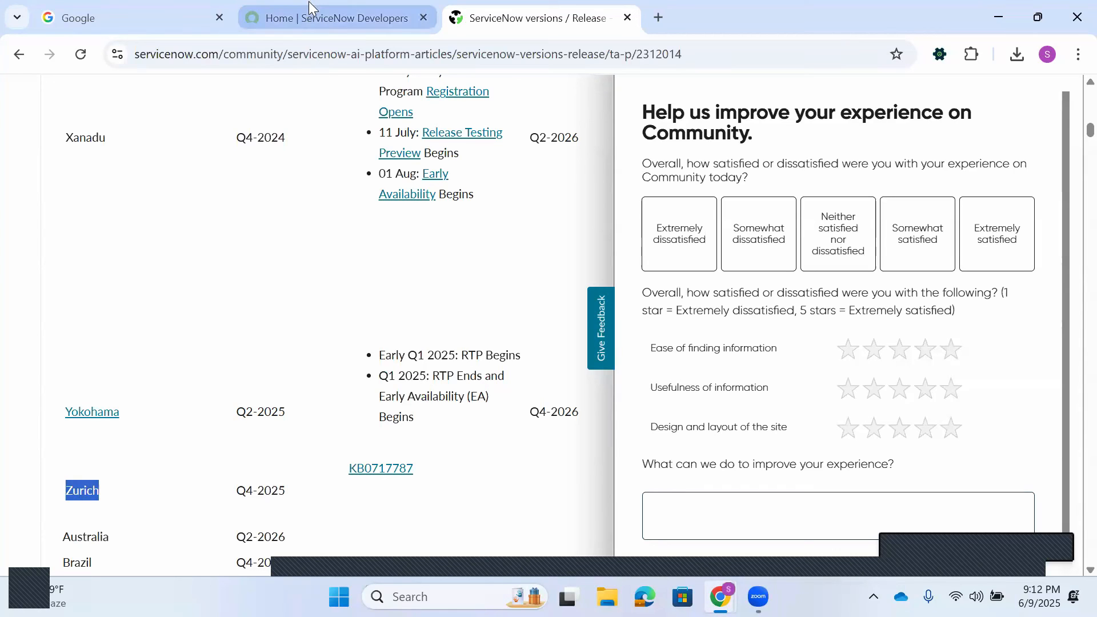
drag(147, 415, 284, 305)
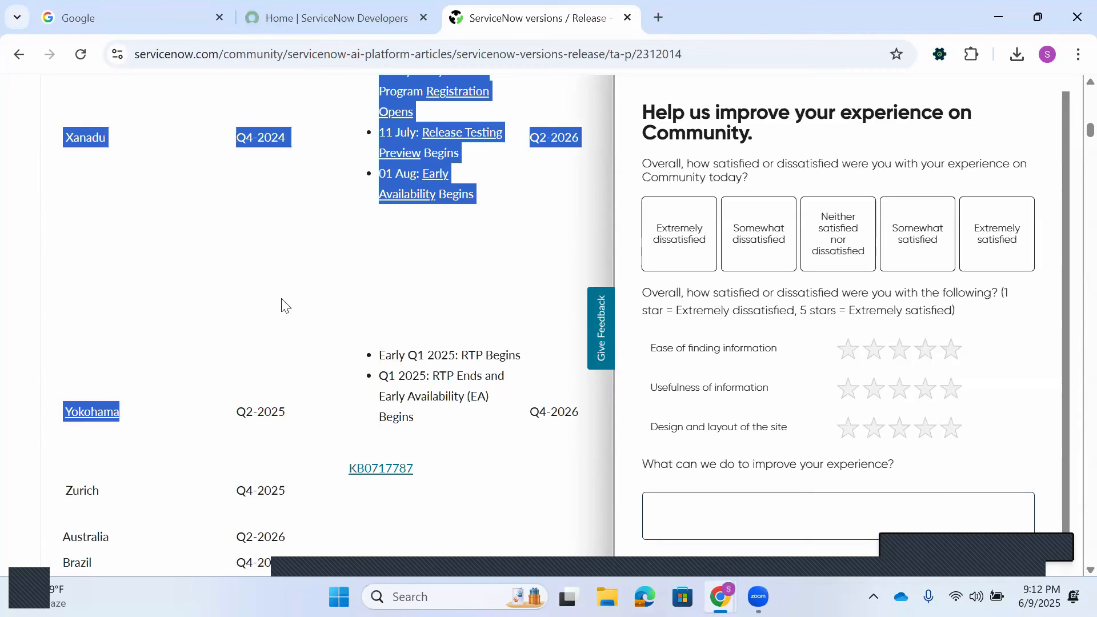
click(333, 12)
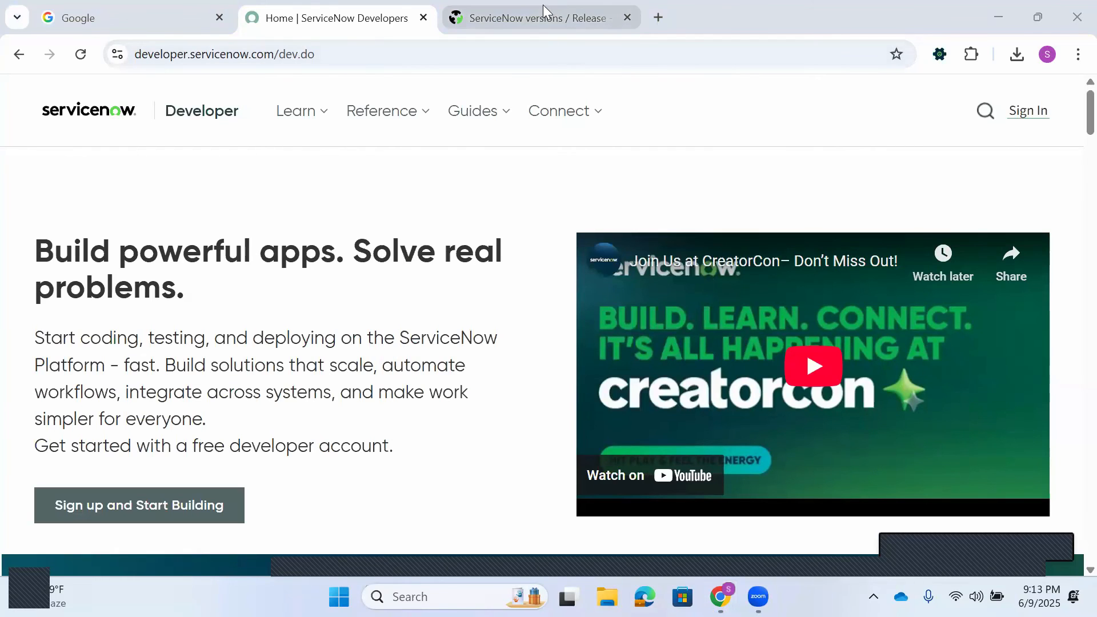
Step: Start a new ServiceNow ID sign-up with the 'Sign up and Start Building' button
scroll(392, 200, down, 3)
scroll(392, 200, up, 3)
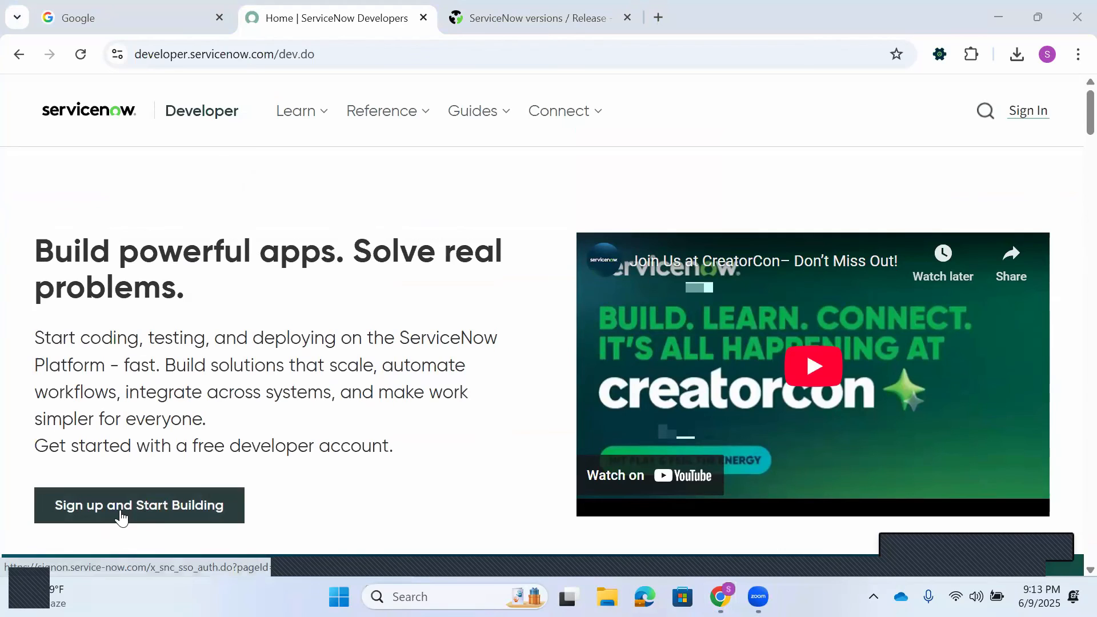
click(163, 512)
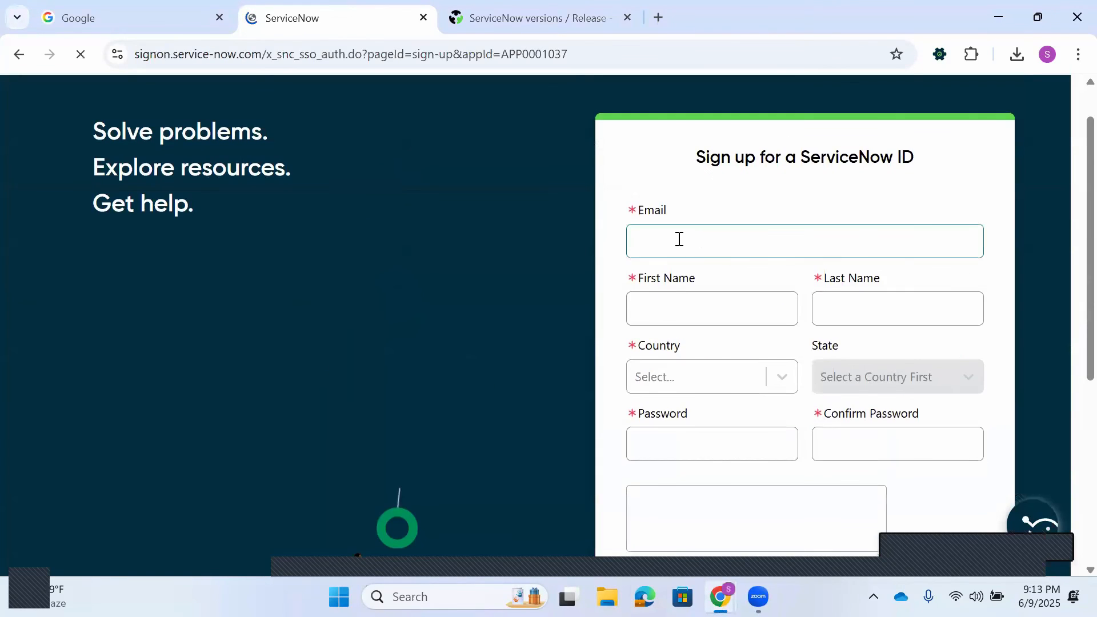
Step: Copy the signed-in Google account's e-mail address from the Google account panel
click(679, 239)
click(667, 318)
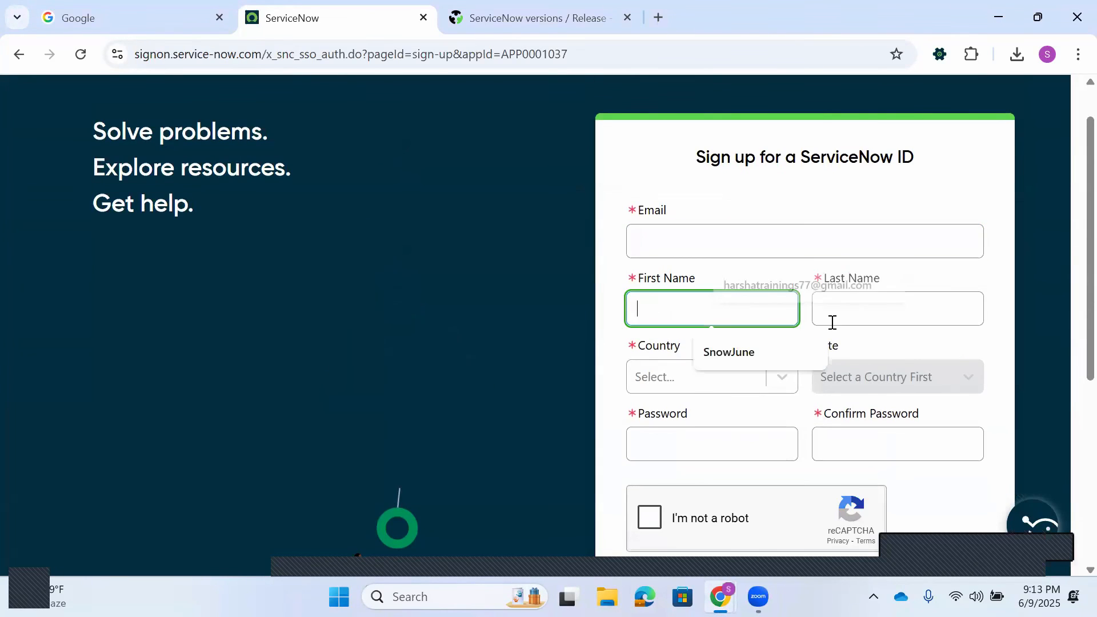
key(Tab)
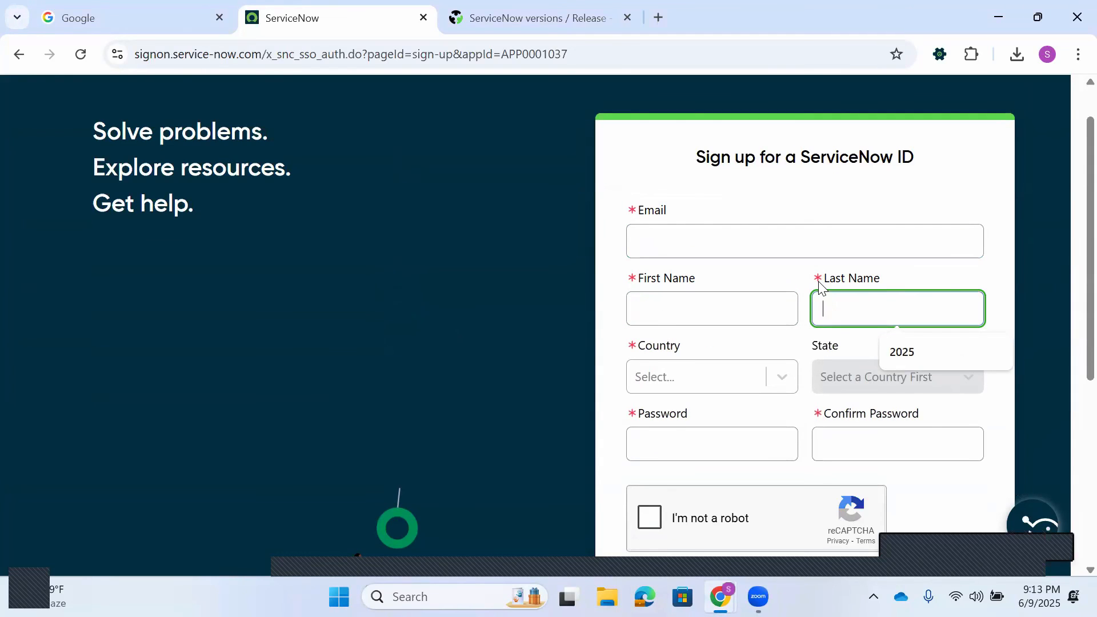
click(172, 23)
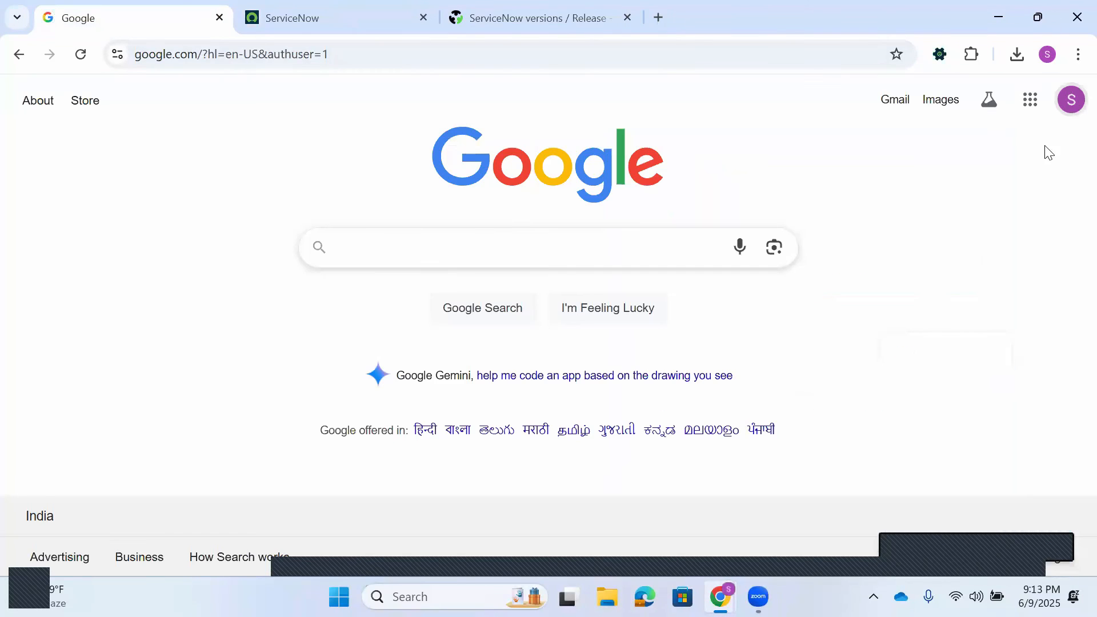
click(1070, 98)
triple_click(896, 145)
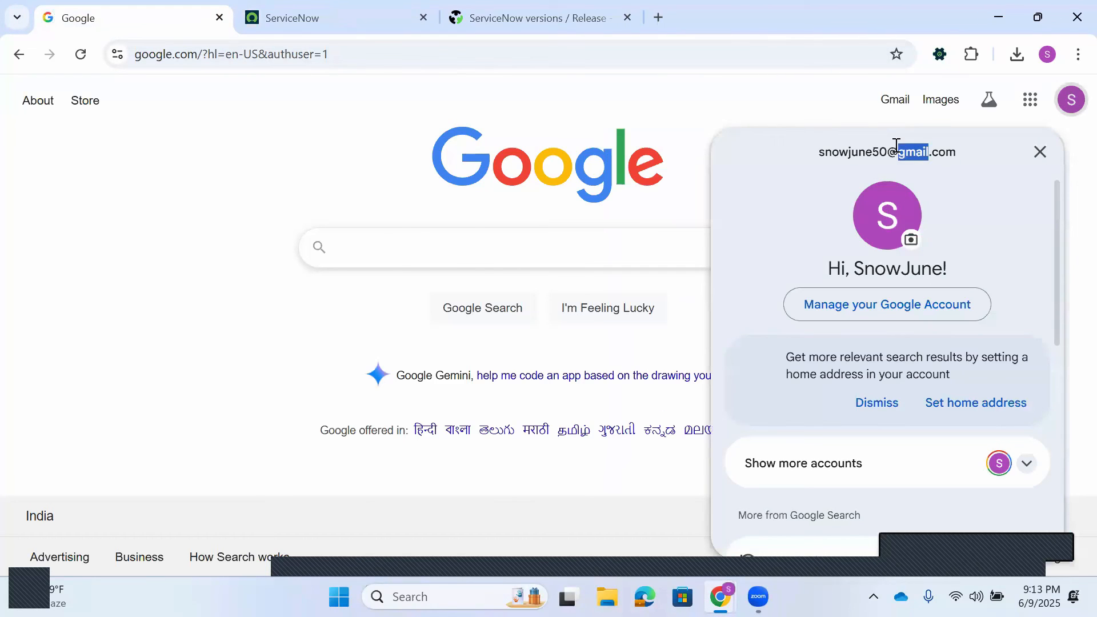
right_click(855, 155)
click(613, 181)
Step: Paste the e-mail into the form, enter the first and last name, and type 'Ind' for country
click(383, 11)
click(657, 237)
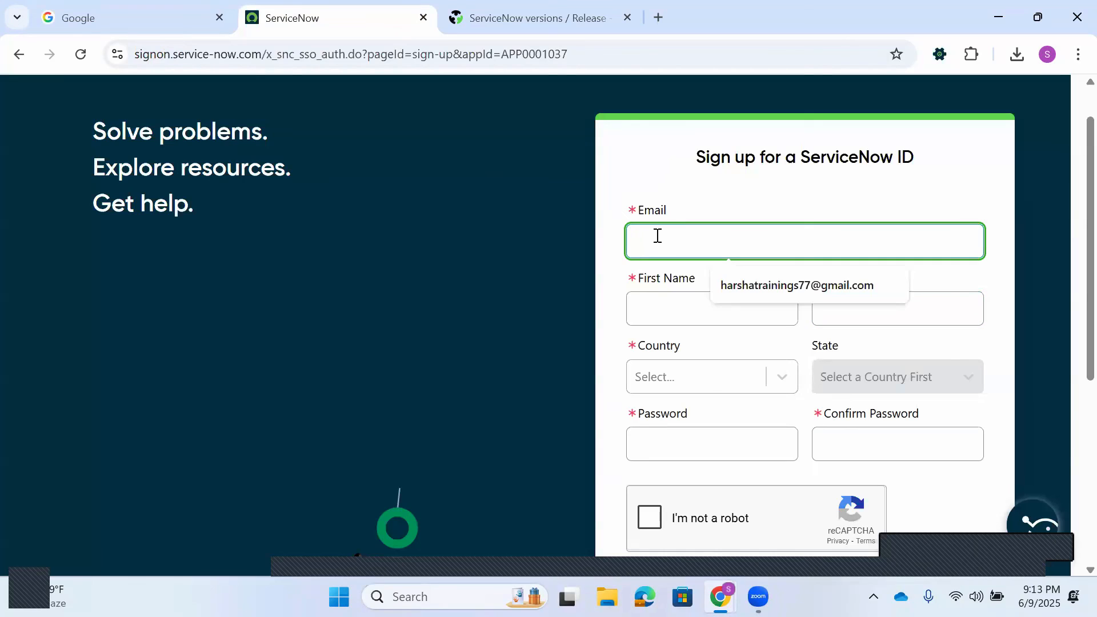
key(ctrl+v)
click(657, 299)
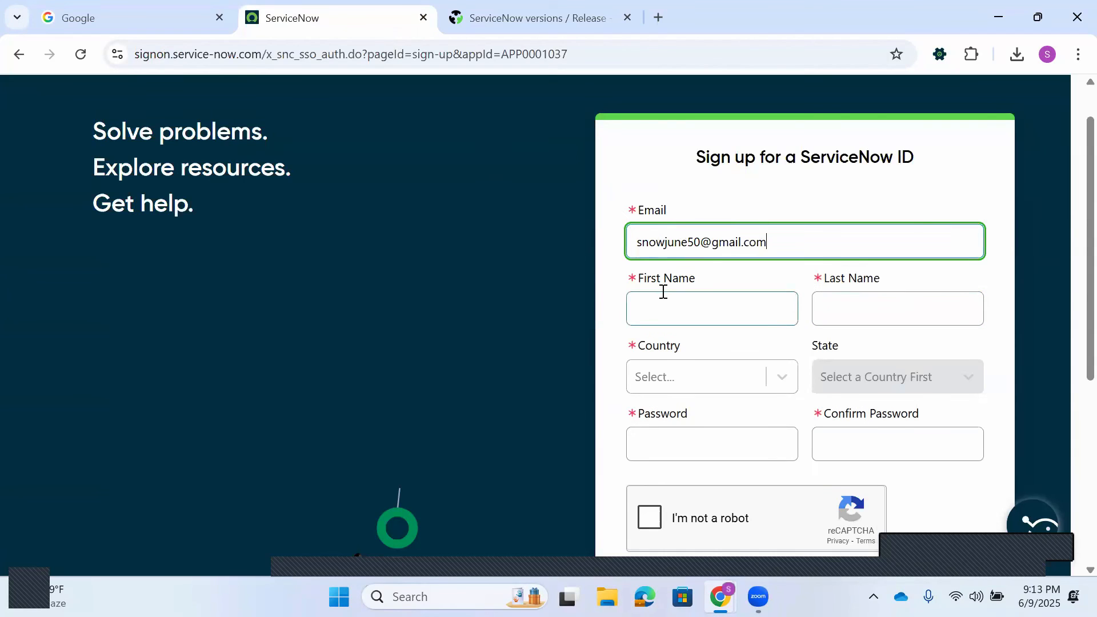
text(Snow)
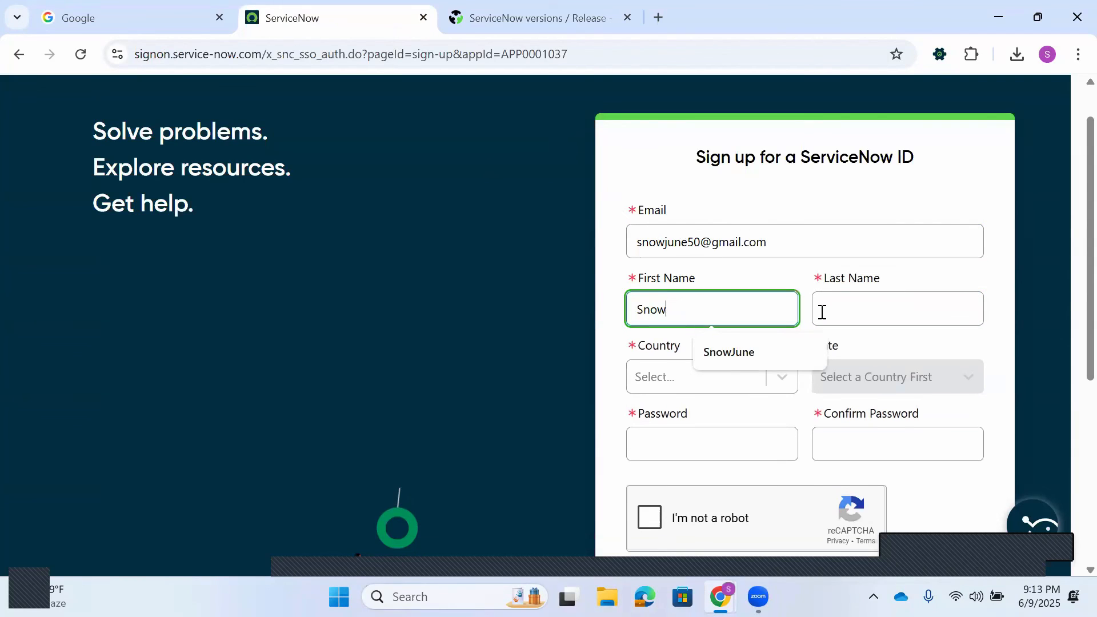
click(834, 308)
text(June)
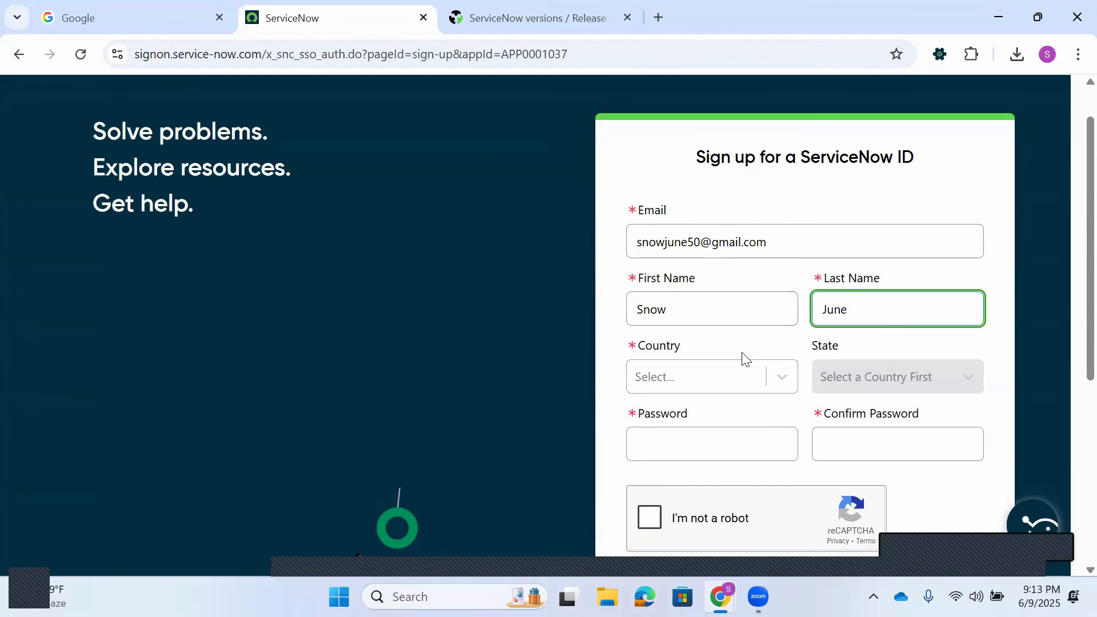
click(708, 379)
text(Ind)
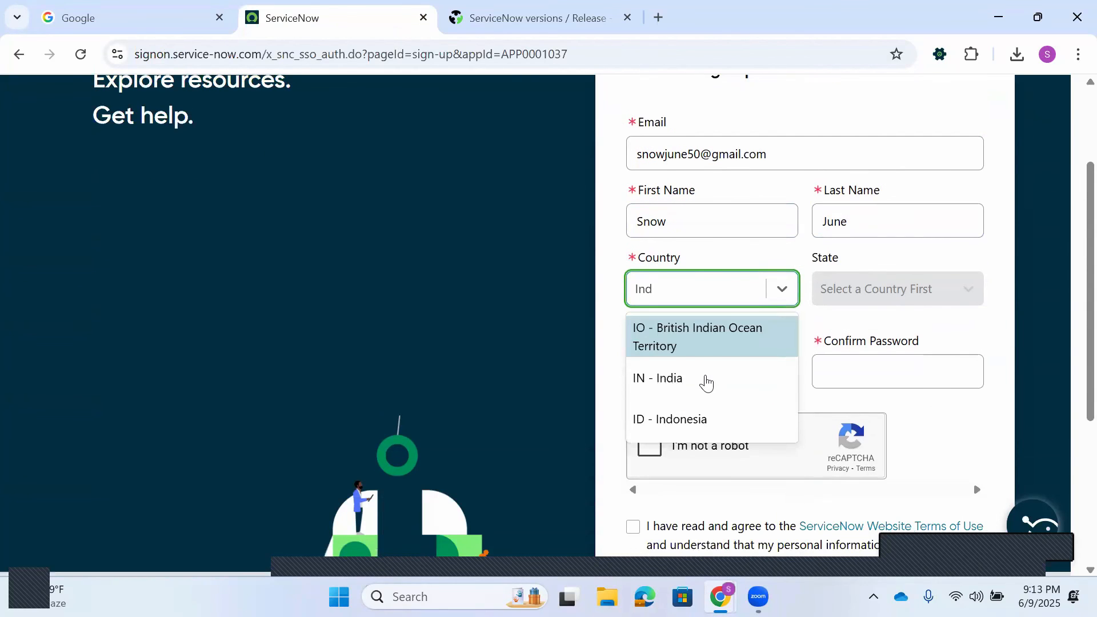
Step: Set the country to India and the state to Telangana
click(707, 381)
click(896, 292)
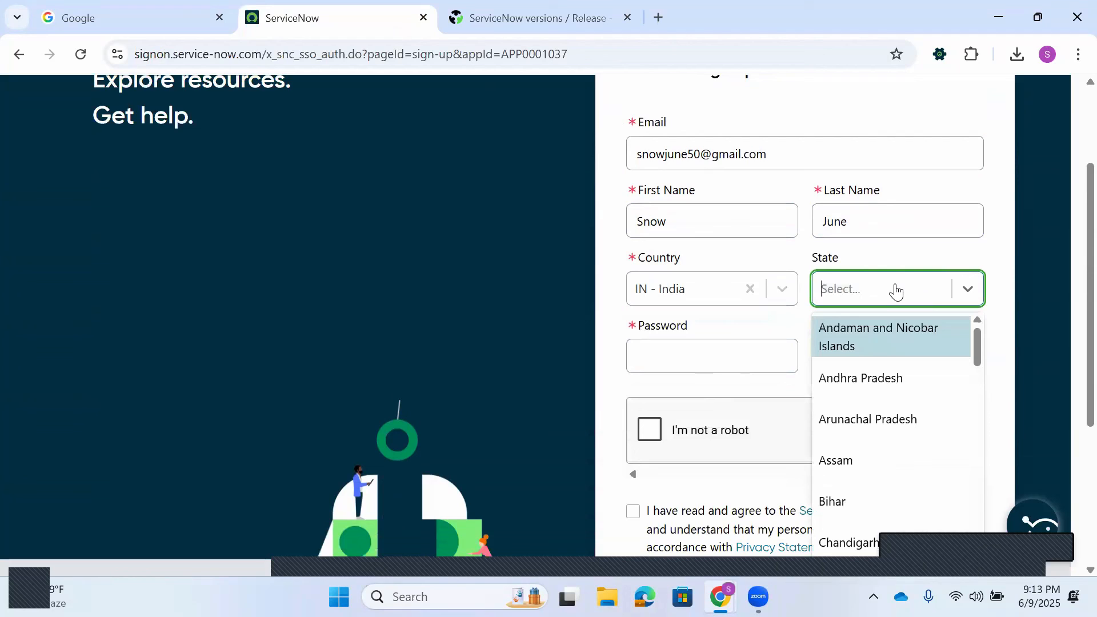
text(Te)
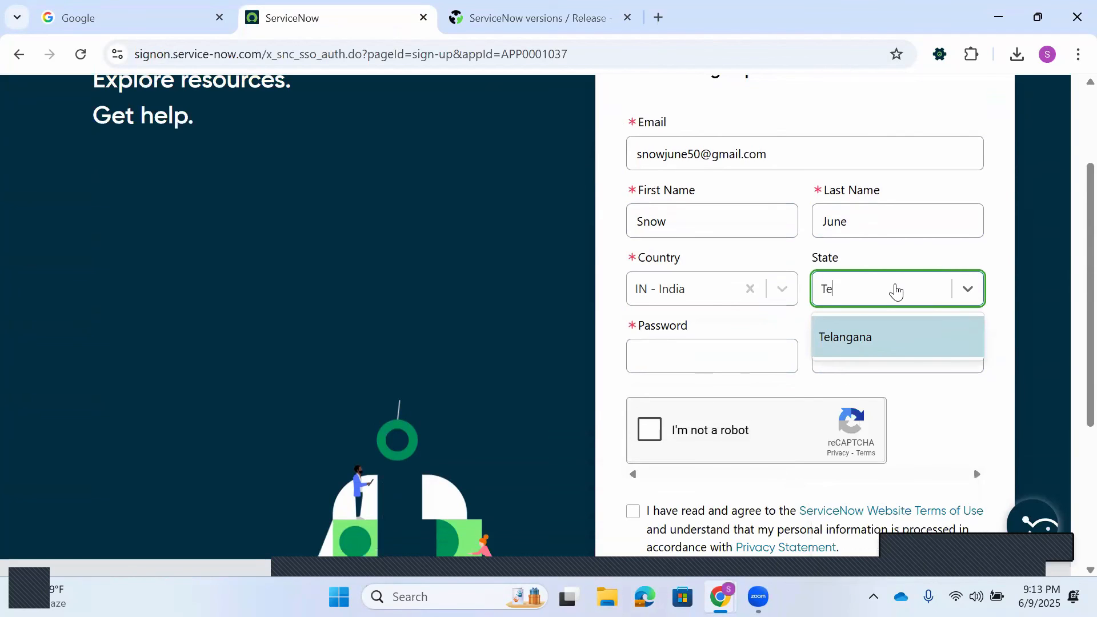
key(Return)
Step: Enter the account password, paste it into Confirm Password, and tick the reCAPTCHA checkbox
click(723, 338)
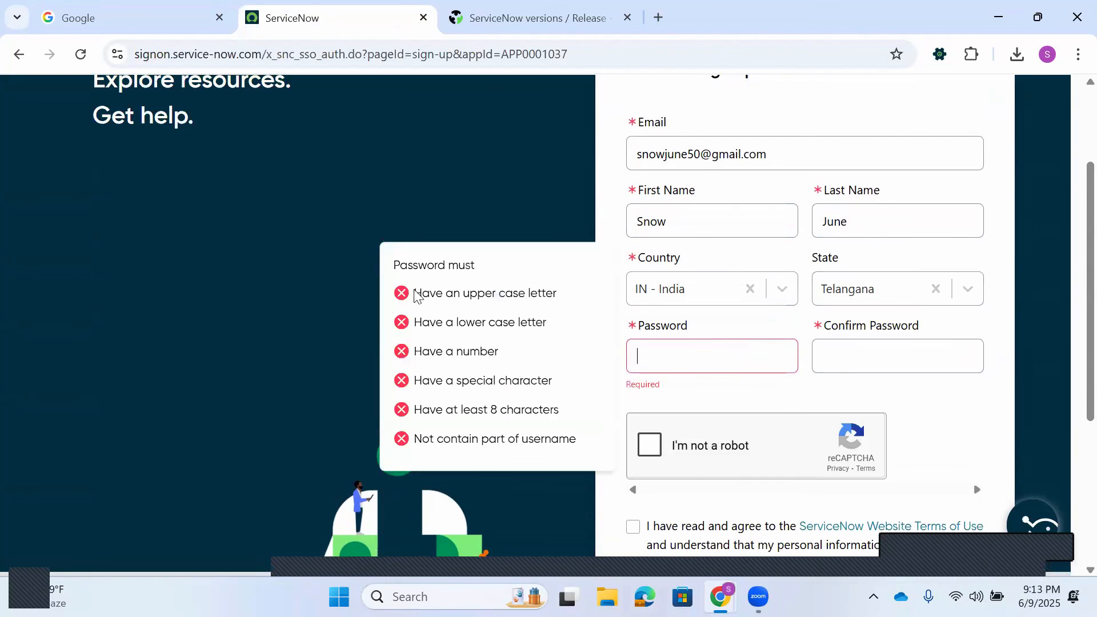
click(451, 300)
click(727, 361)
text(Sn)
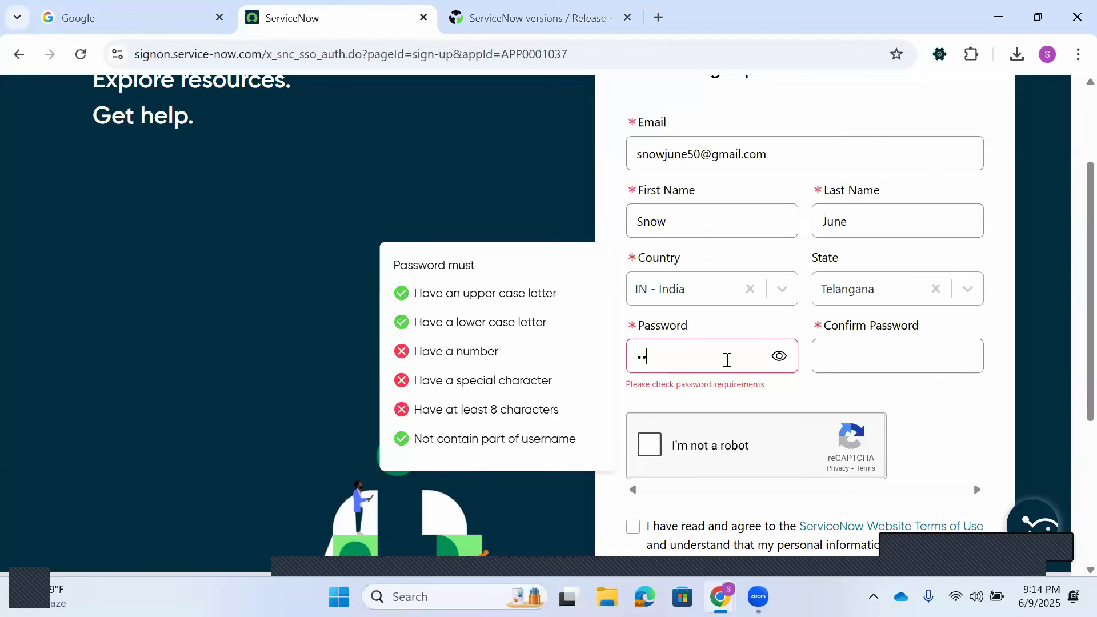
text(•••••••••)
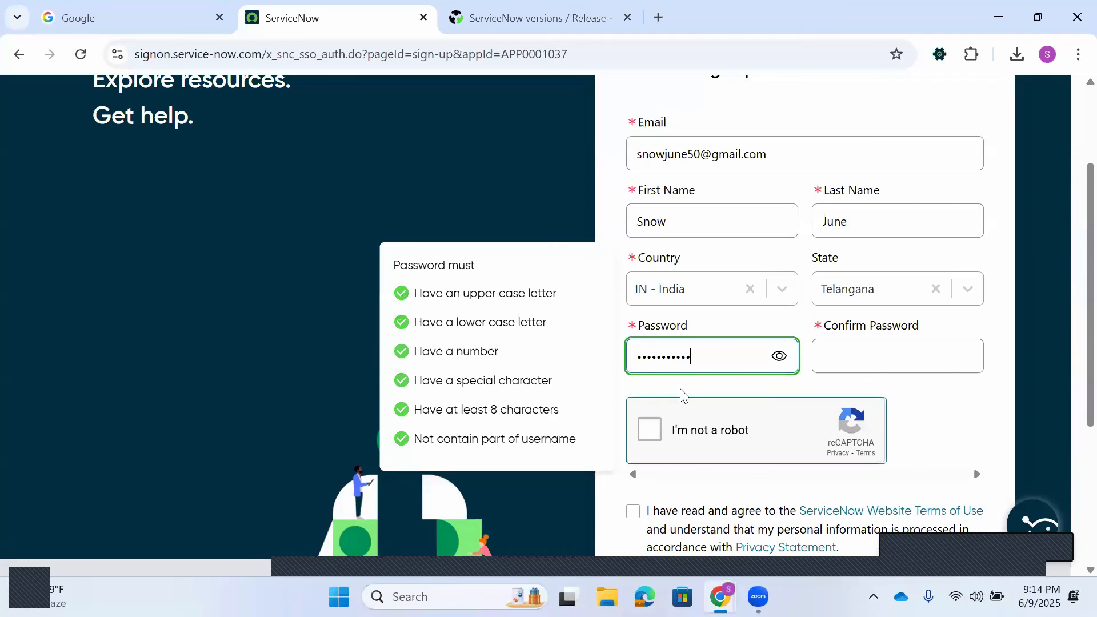
click(779, 356)
triple_click(648, 366)
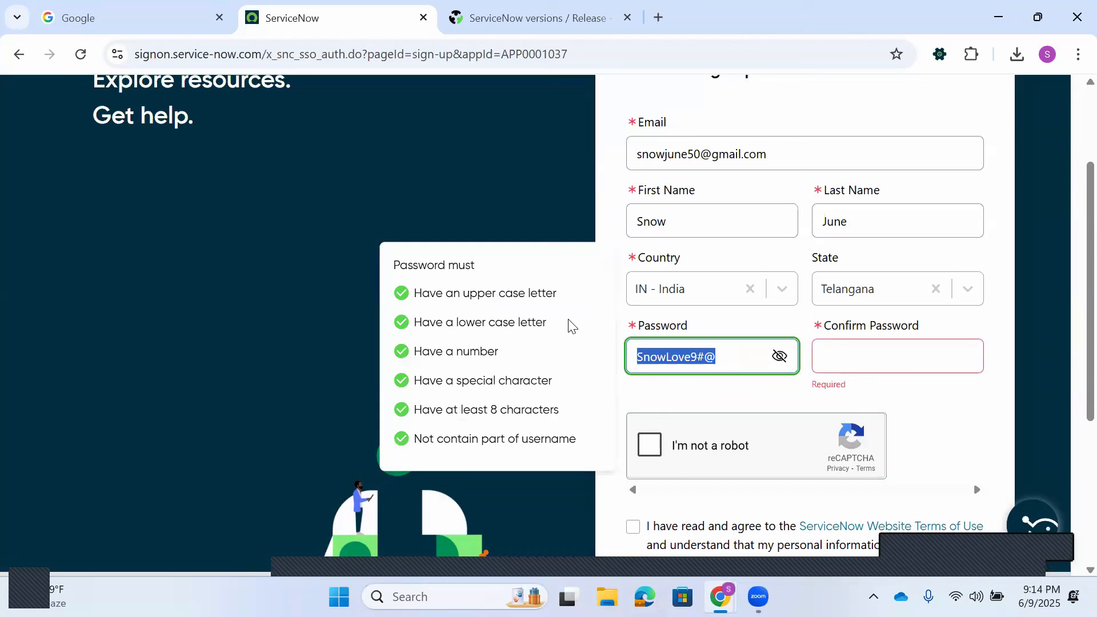
click(899, 363)
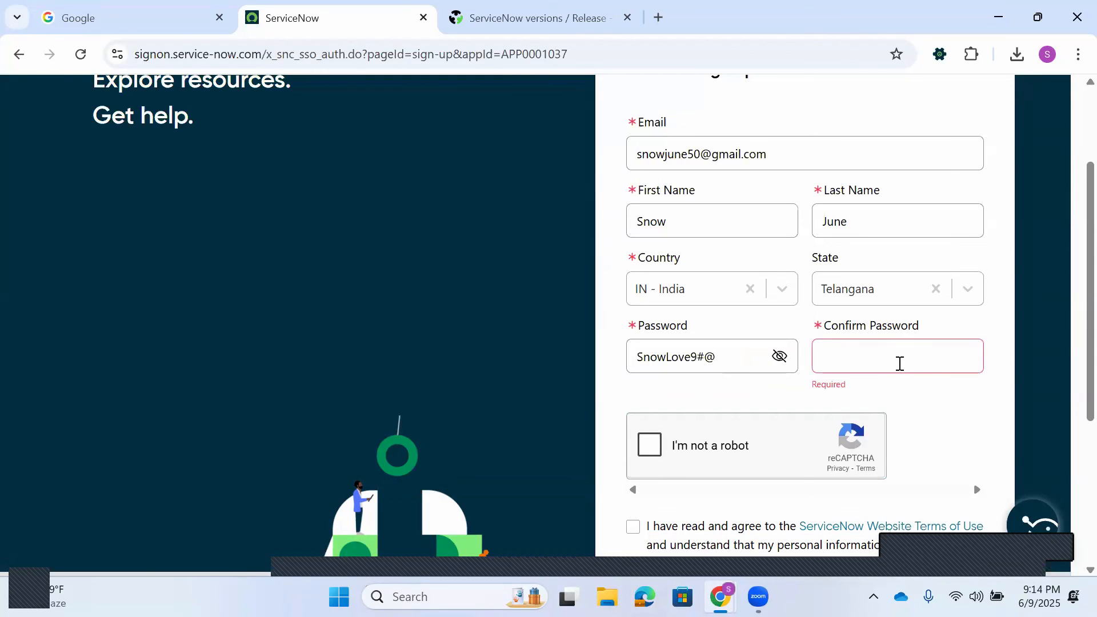
key(ctrl+v)
click(964, 356)
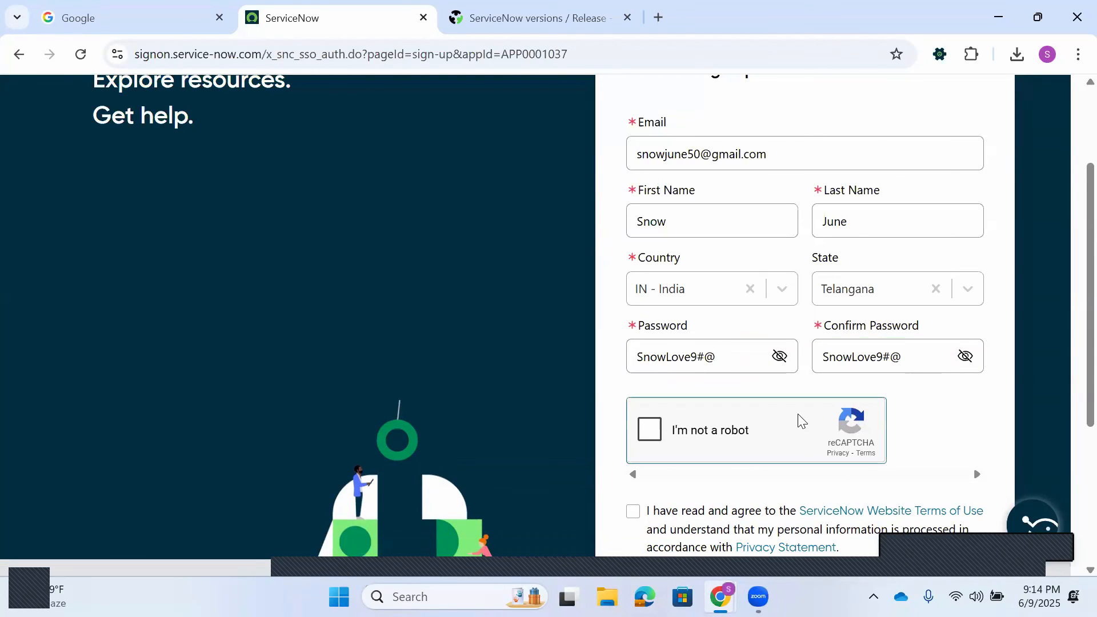
click(748, 454)
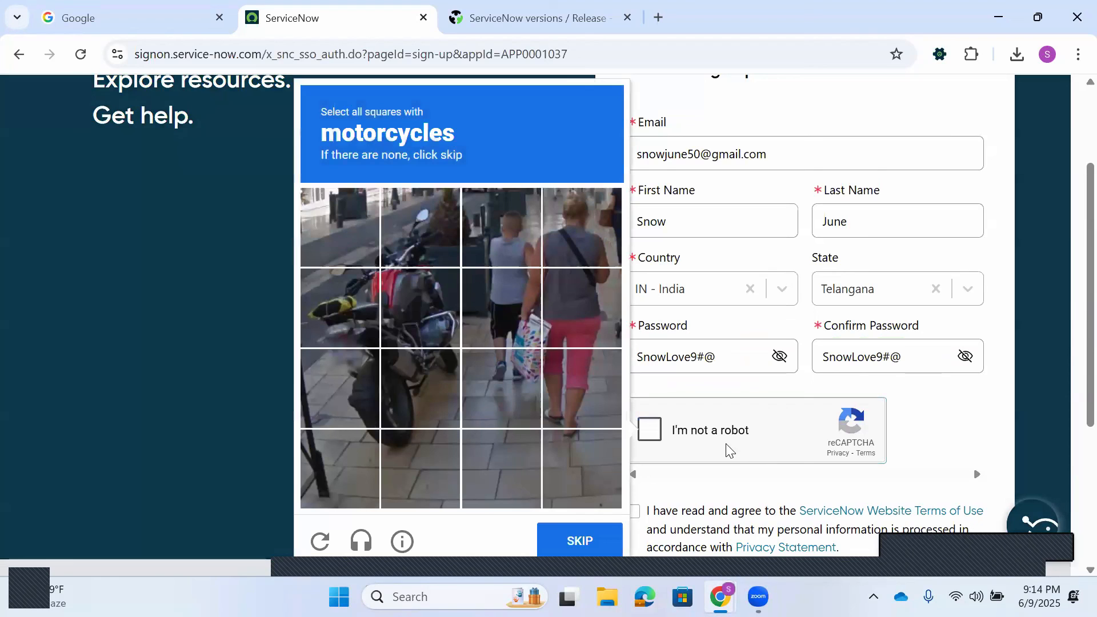
Step: Solve the reCAPTCHA challenges by marking the motorcycle and traffic light squares, then verify
click(397, 376)
click(419, 323)
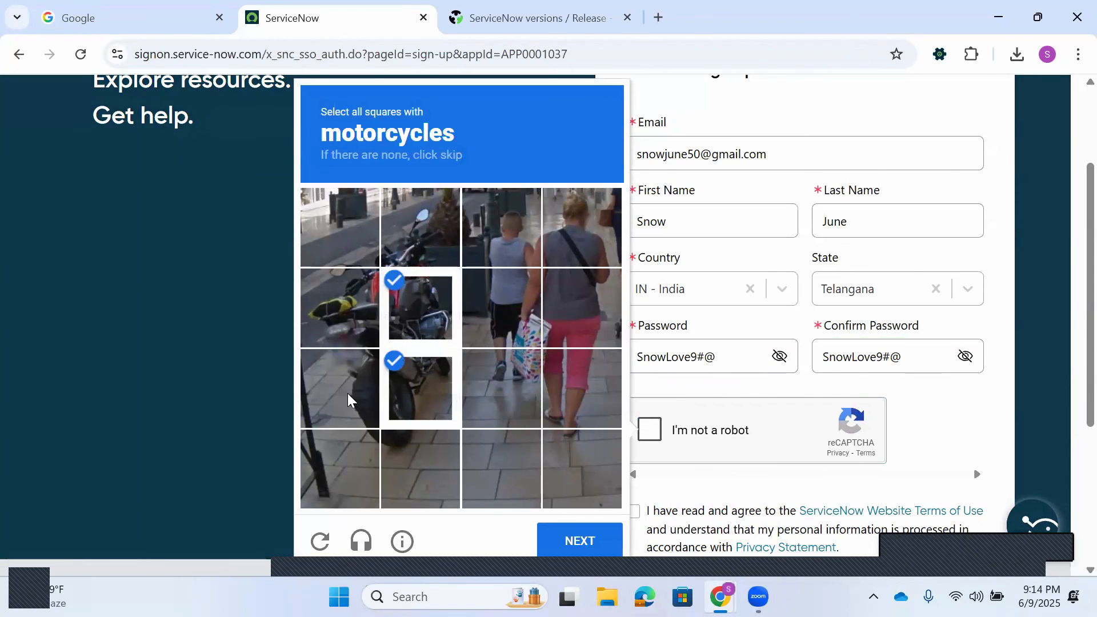
click(350, 394)
click(356, 319)
click(423, 258)
click(590, 534)
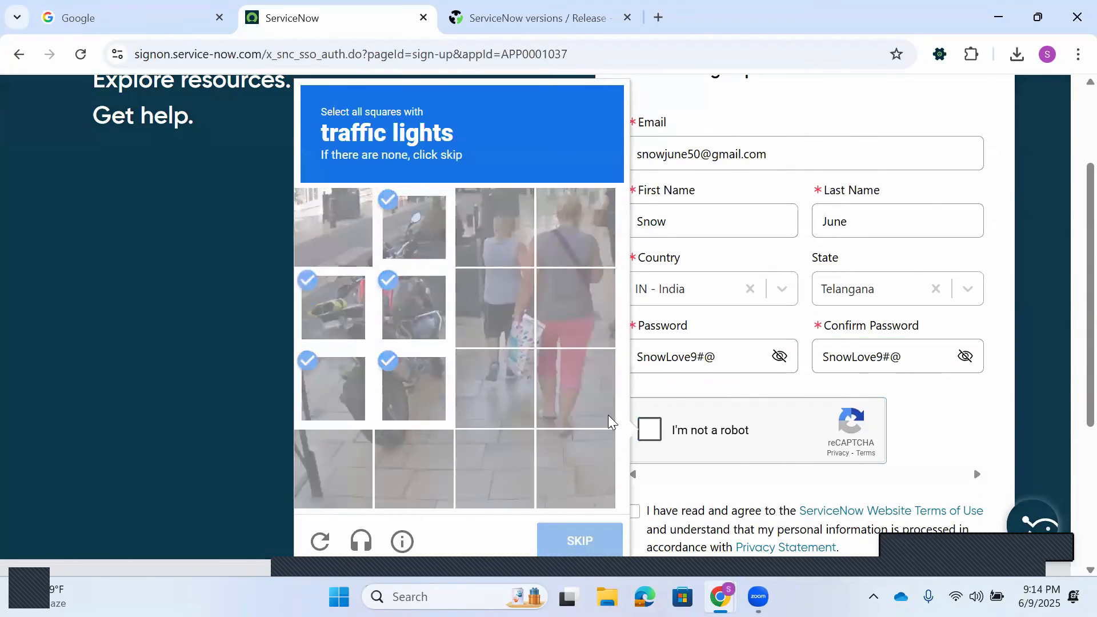
click(498, 313)
click(487, 367)
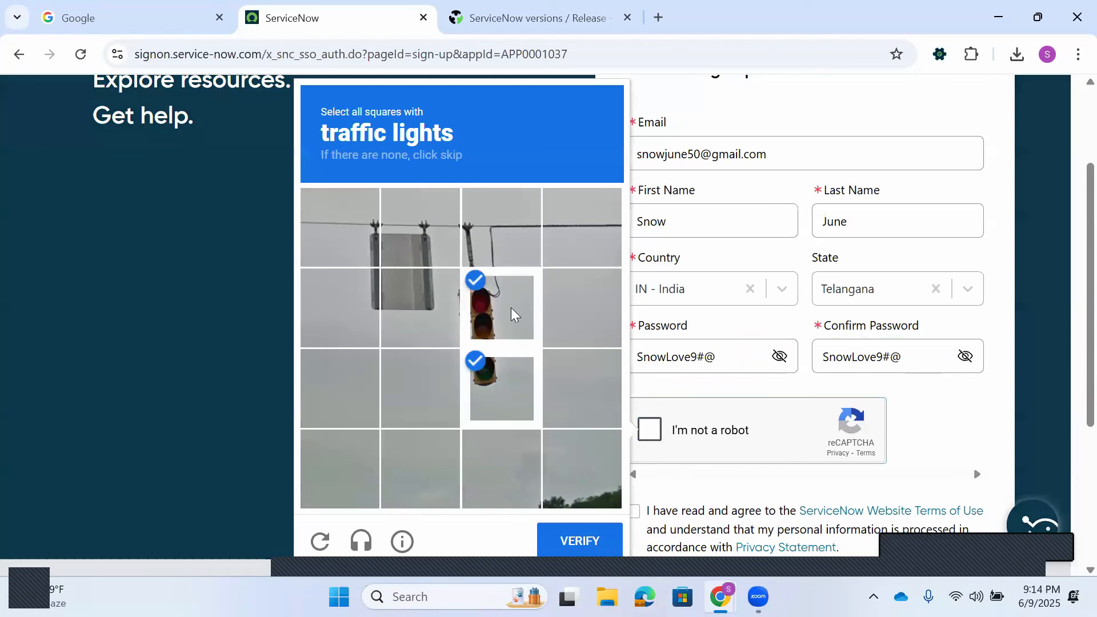
click(578, 538)
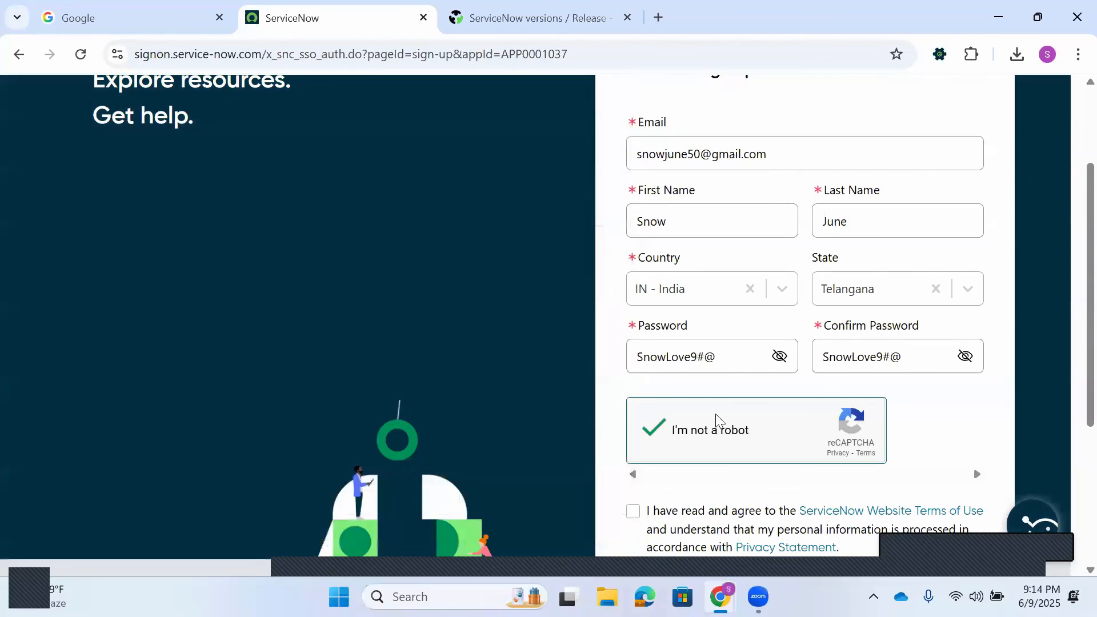
Step: Accept the terms of use and submit the Sign Up form
scroll(702, 428, down, 1)
scroll(688, 434, down, 2)
click(633, 341)
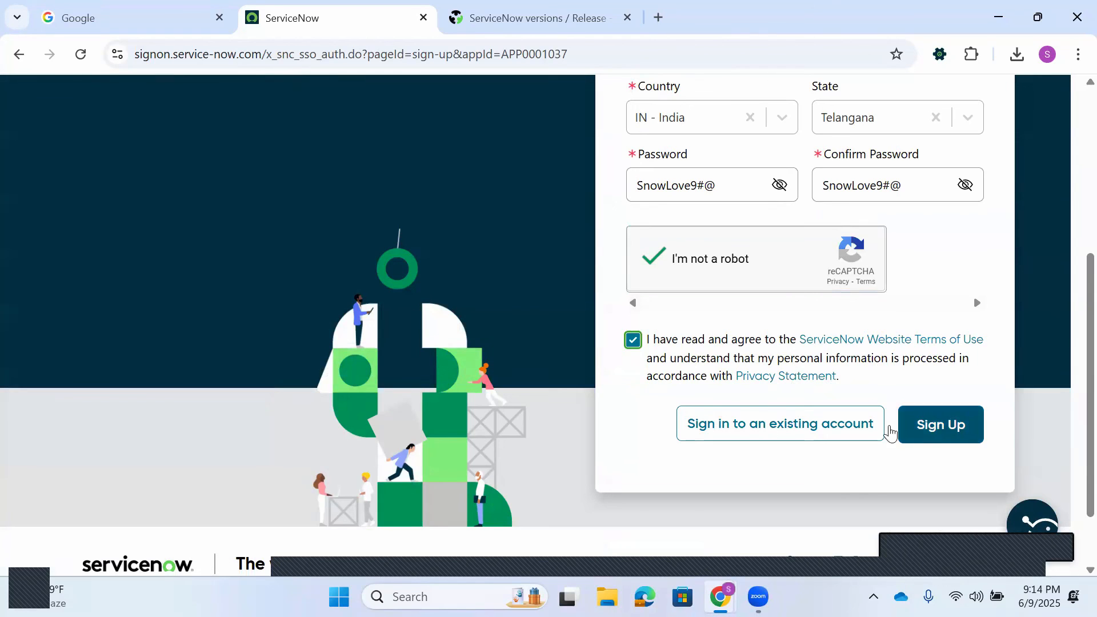
scroll(666, 269, up, 3)
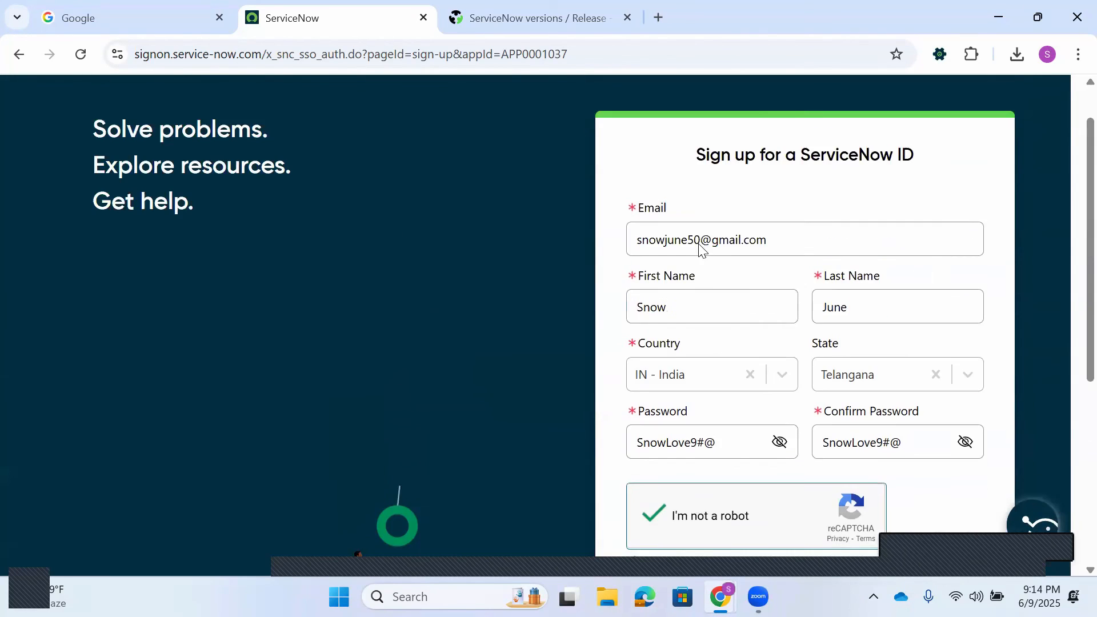
scroll(707, 251, down, 3)
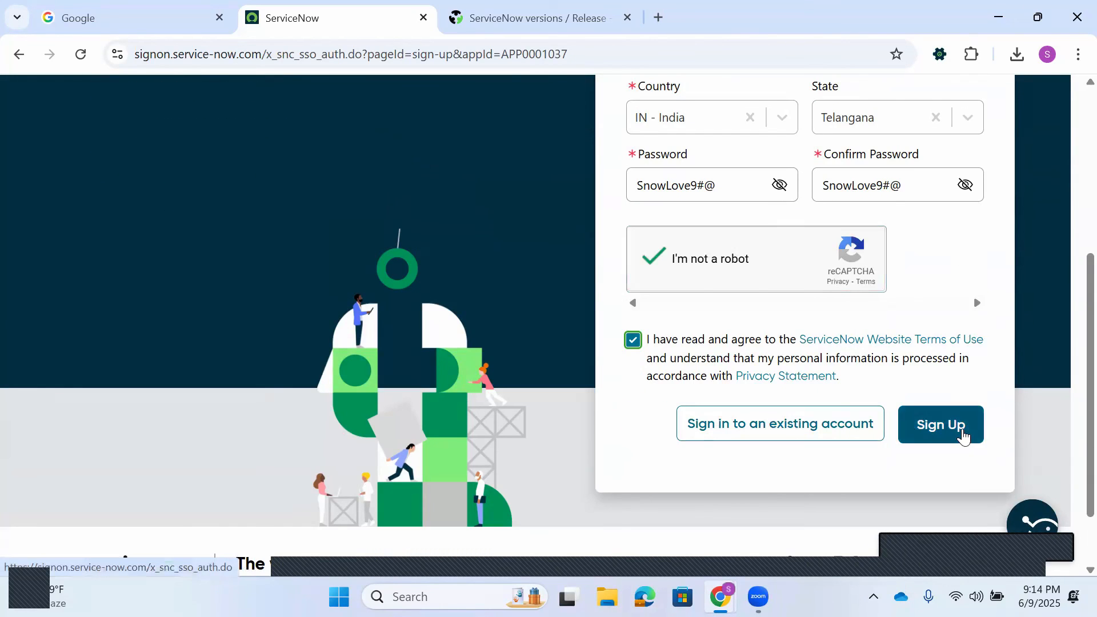
click(958, 431)
scroll(803, 296, up, 3)
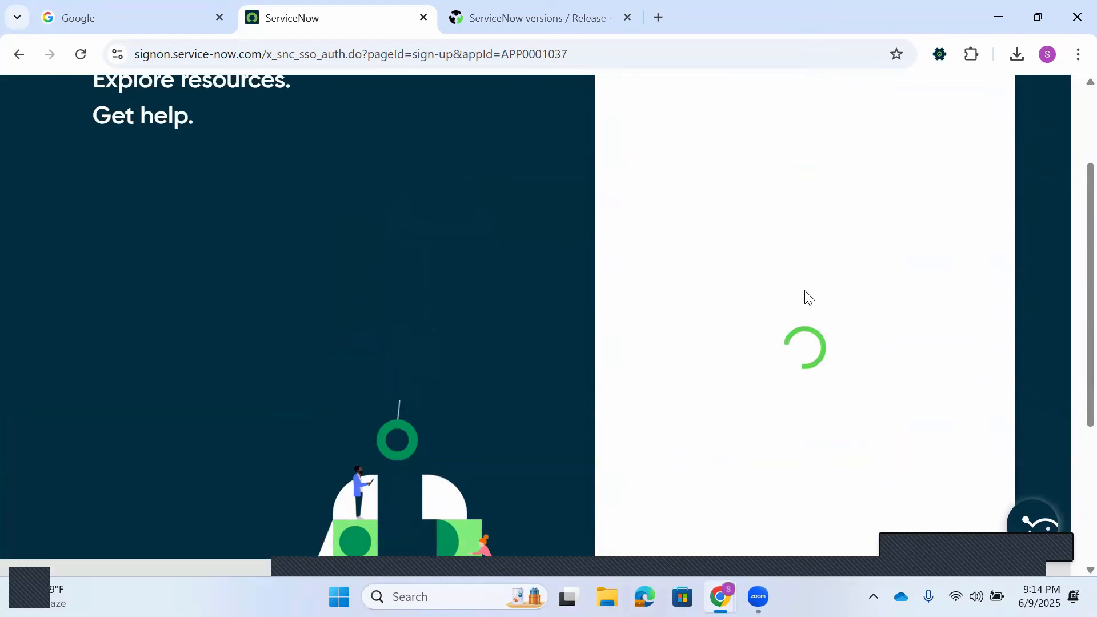
Step: Select the Thank You message about the new ServiceNow ID, then reload Google's homepage in the other tab
scroll(806, 296, up, 2)
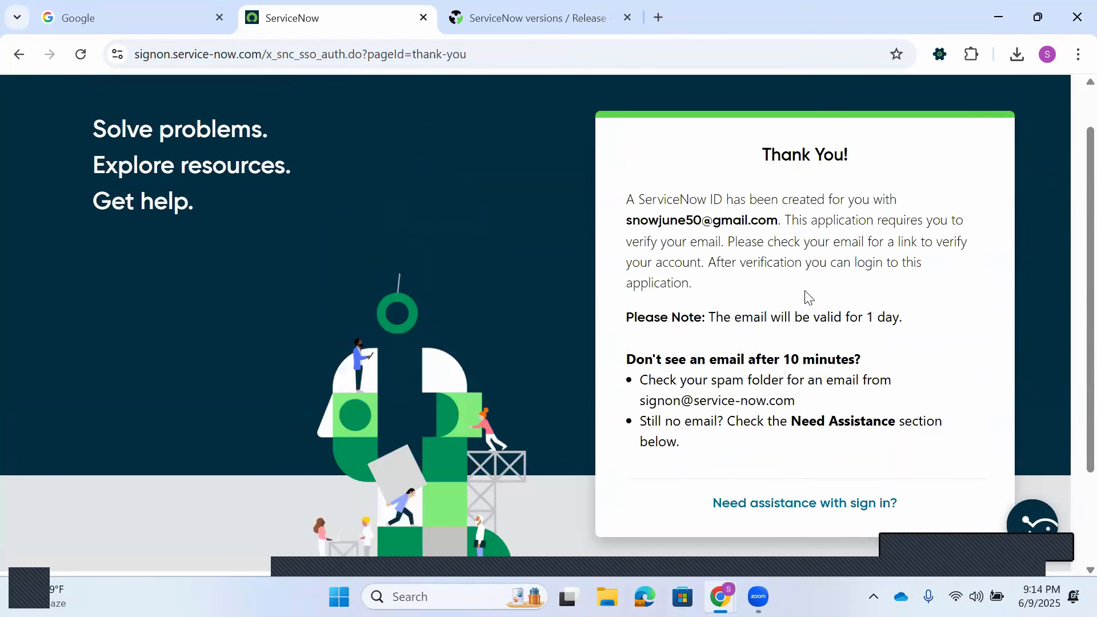
triple_click(675, 221)
click(850, 222)
drag(922, 263, 436, 51)
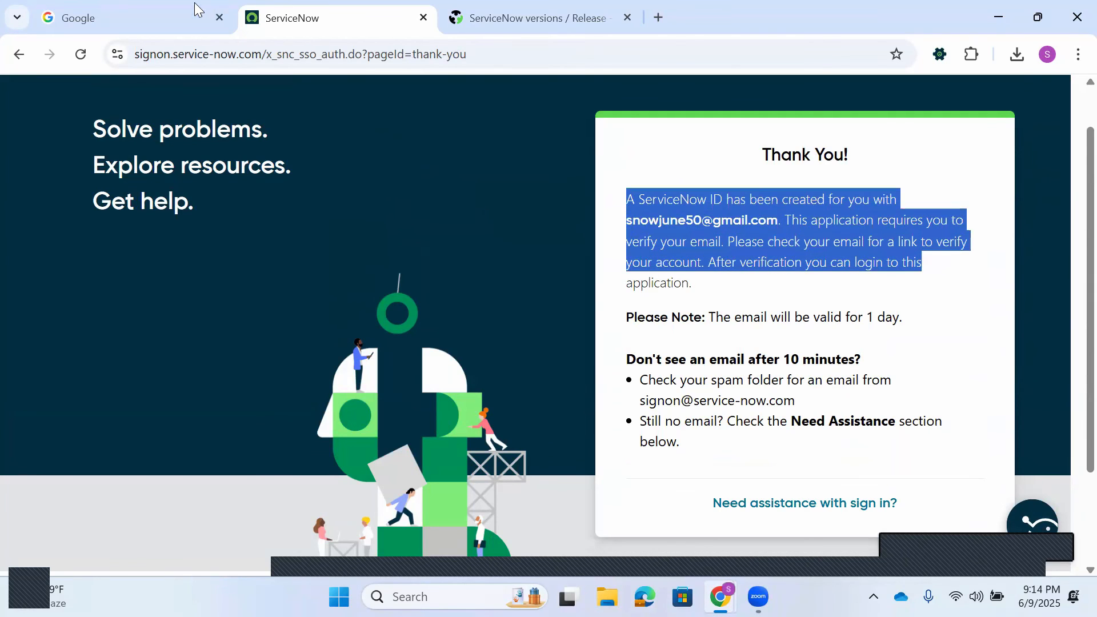
click(194, 9)
click(83, 57)
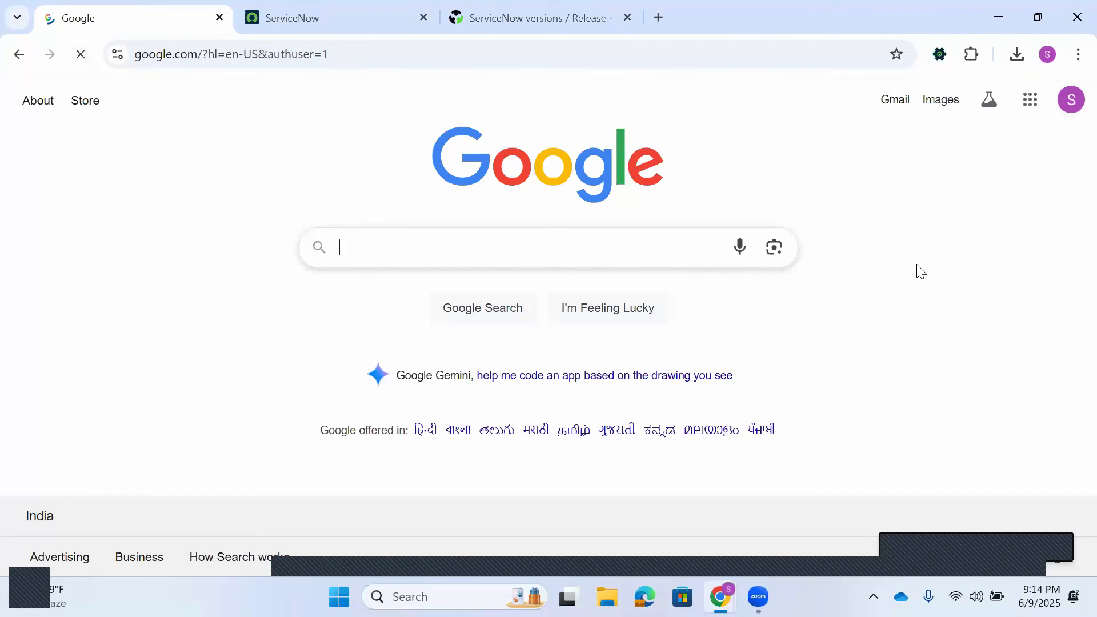
Step: Close the ServiceNow versions community tab and check Gmail's Promotions and Primary categories for mail
click(1029, 103)
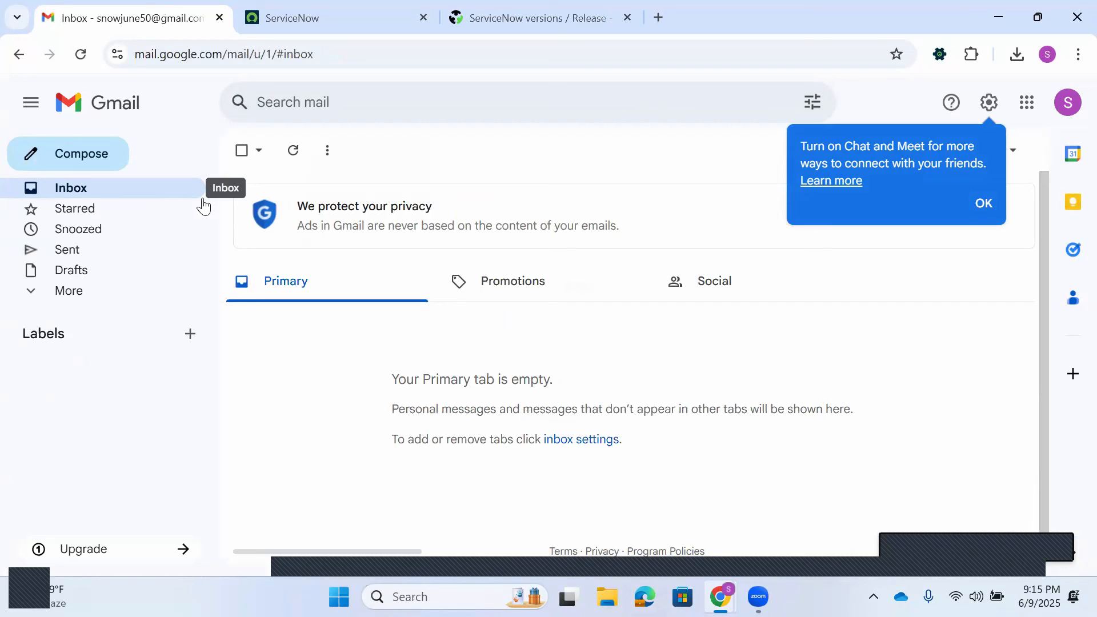
click(93, 186)
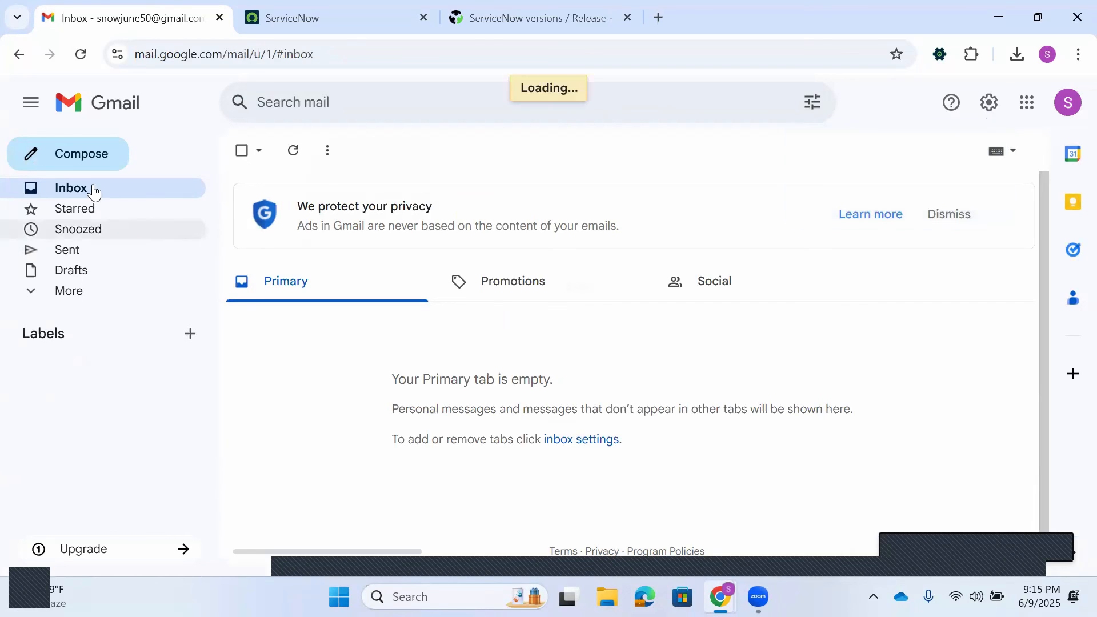
click(376, 6)
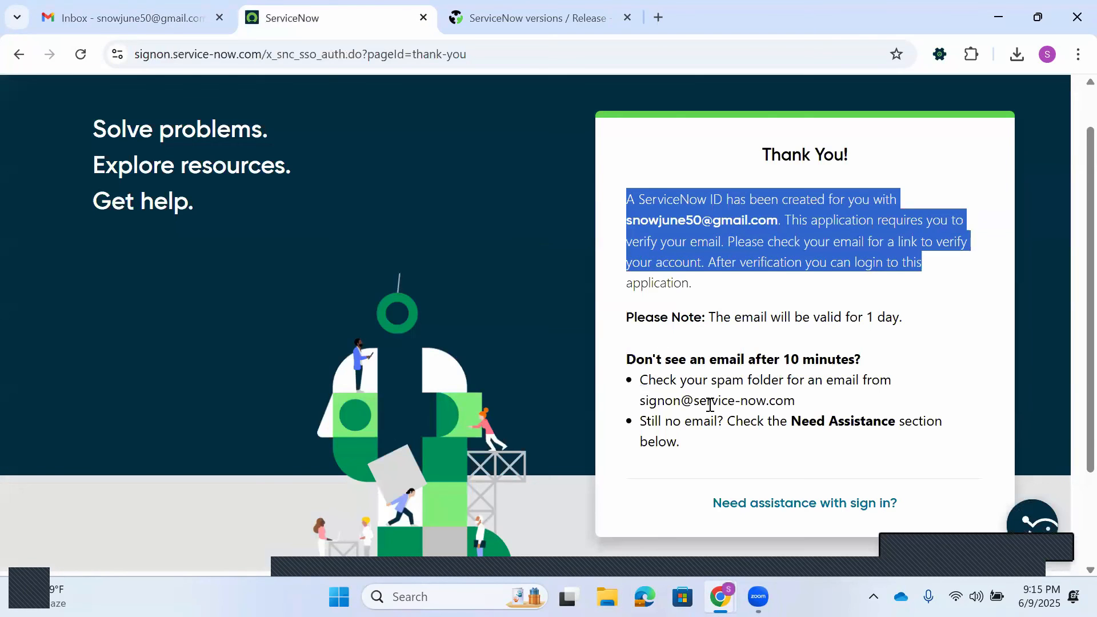
click(761, 395)
click(147, 6)
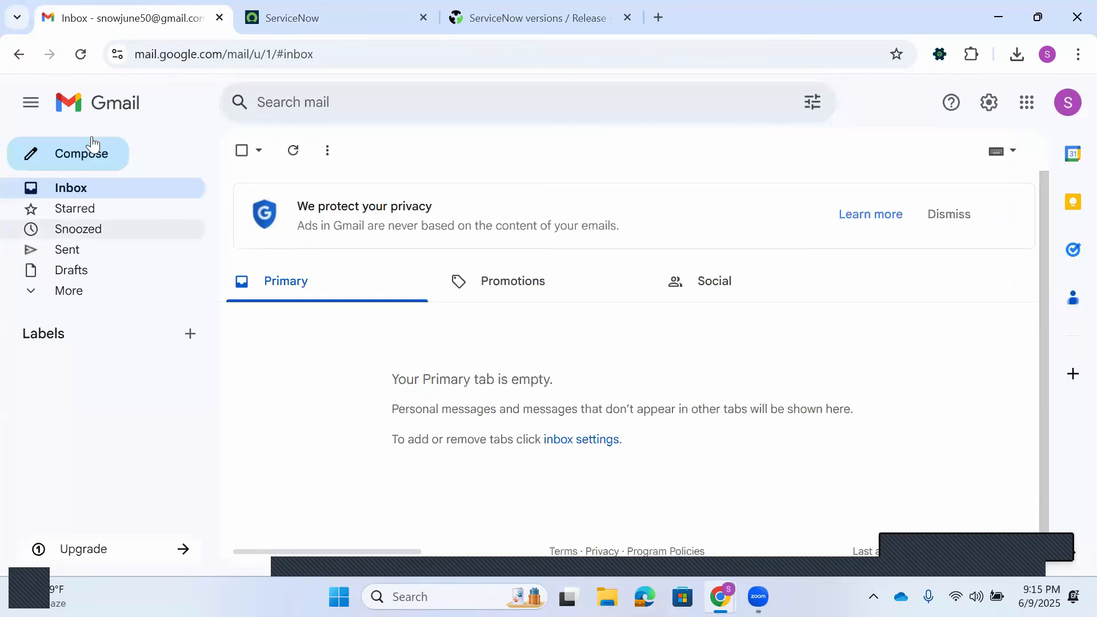
click(318, 11)
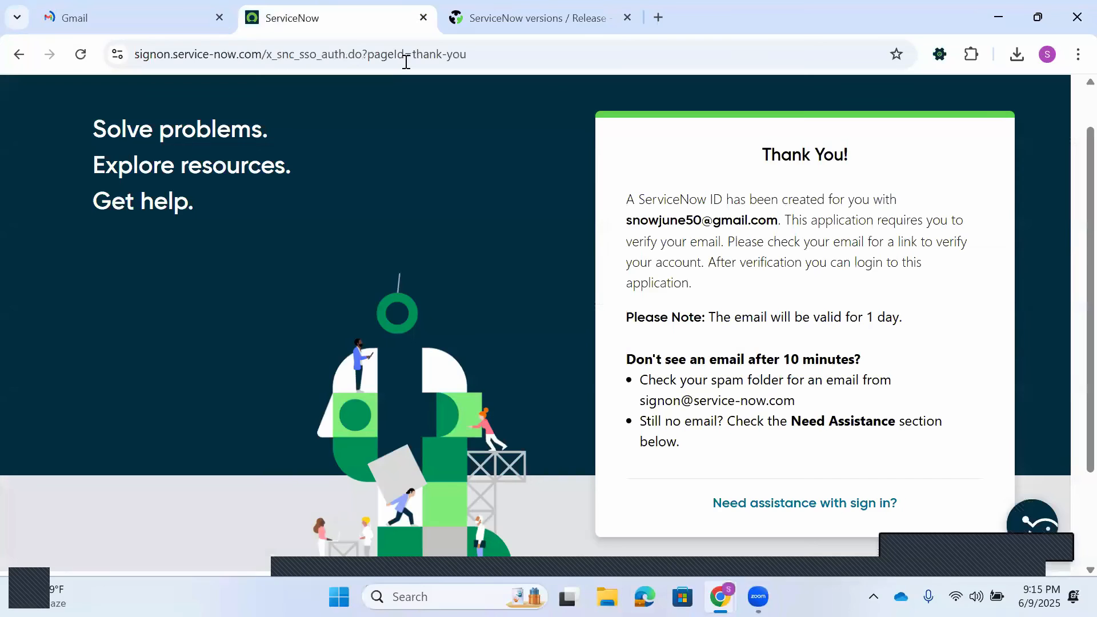
click(622, 27)
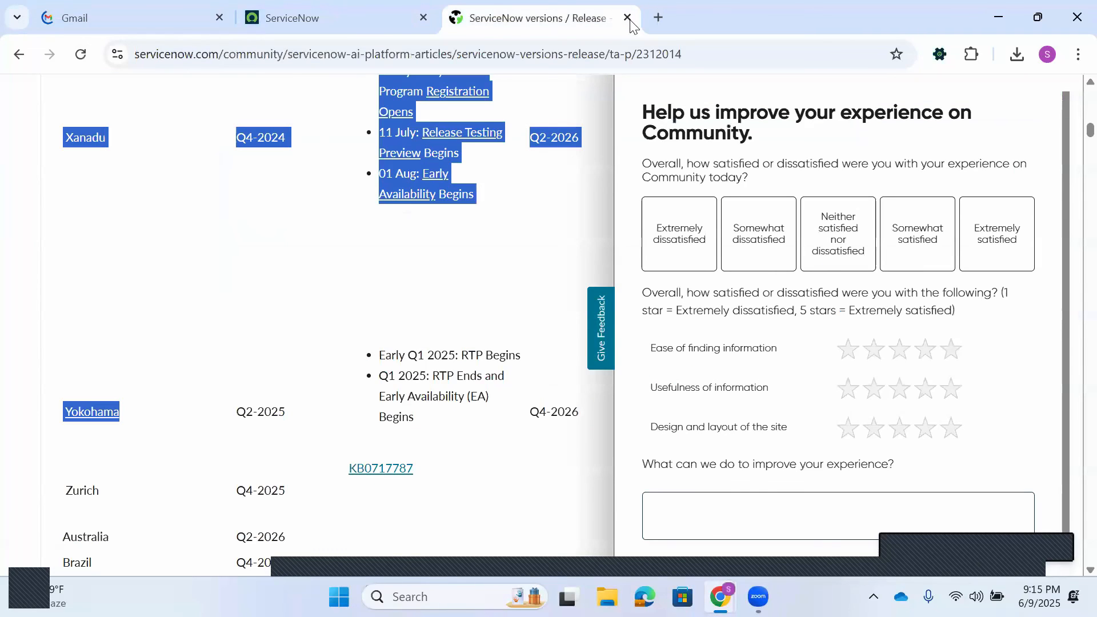
key(ctrl+w)
key(ctrl+1)
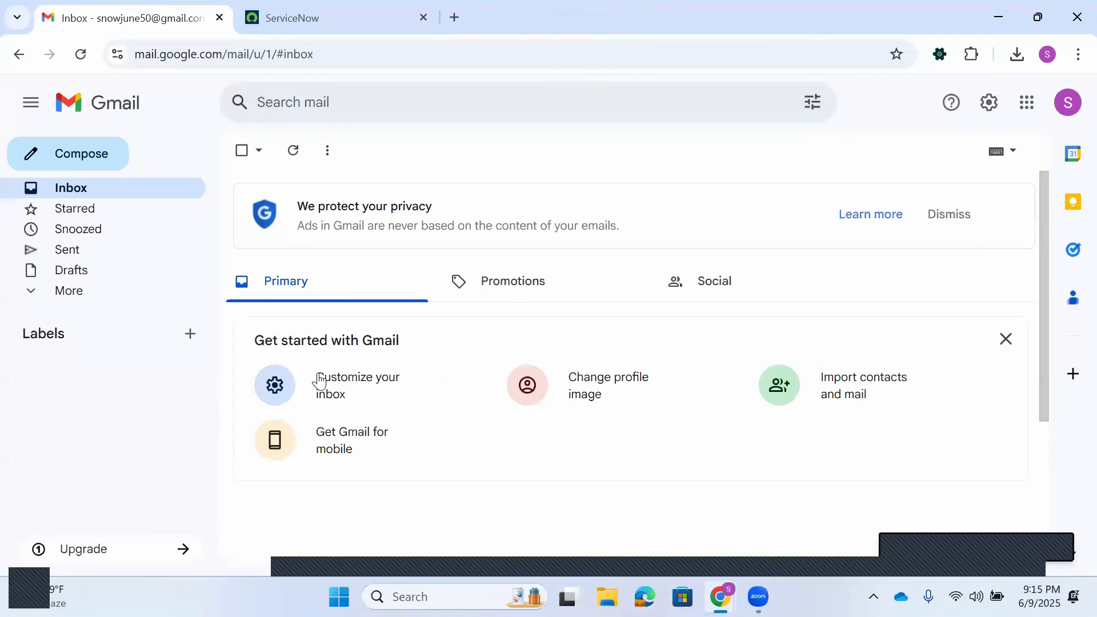
click(454, 295)
click(370, 285)
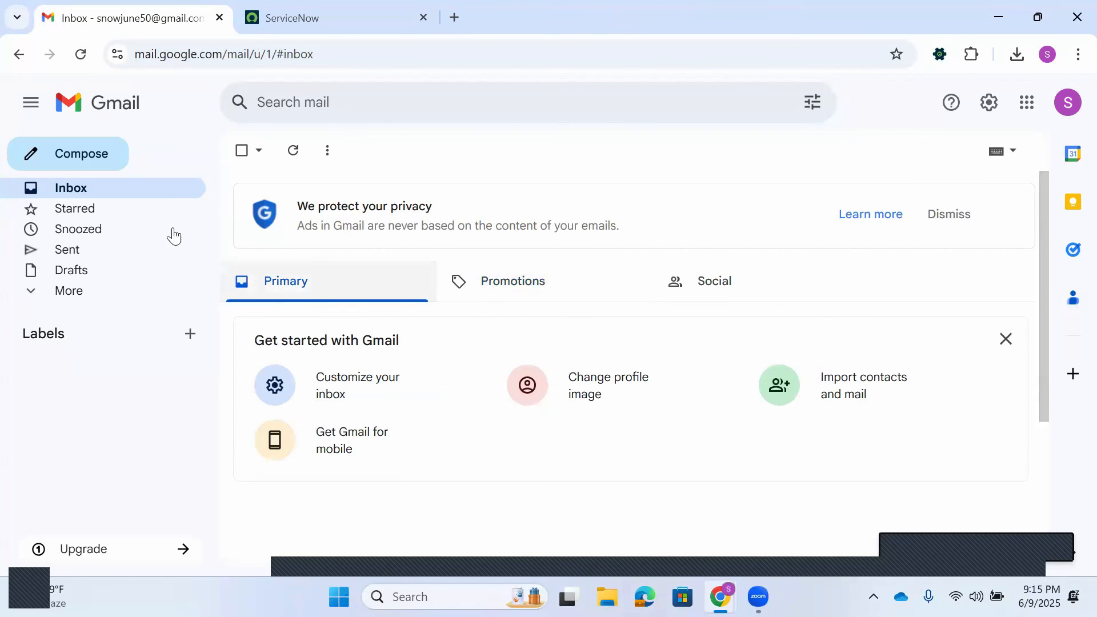
click(308, 18)
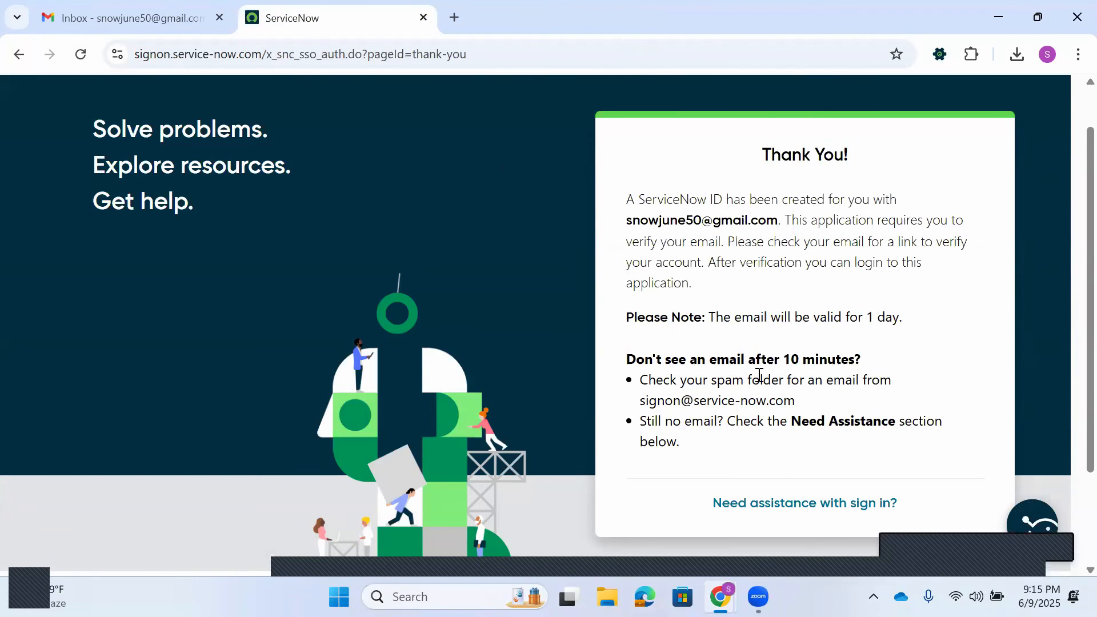
click(123, 21)
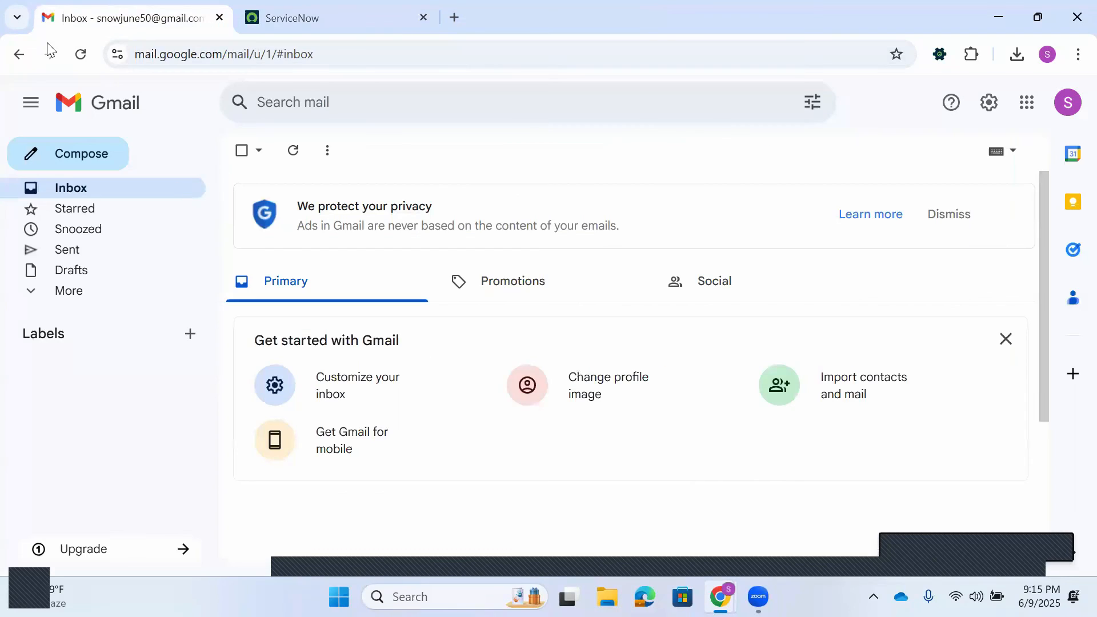
Step: Reload Gmail, open the 'Verify your ServiceNow ID!' email and scroll to its verification link
click(86, 59)
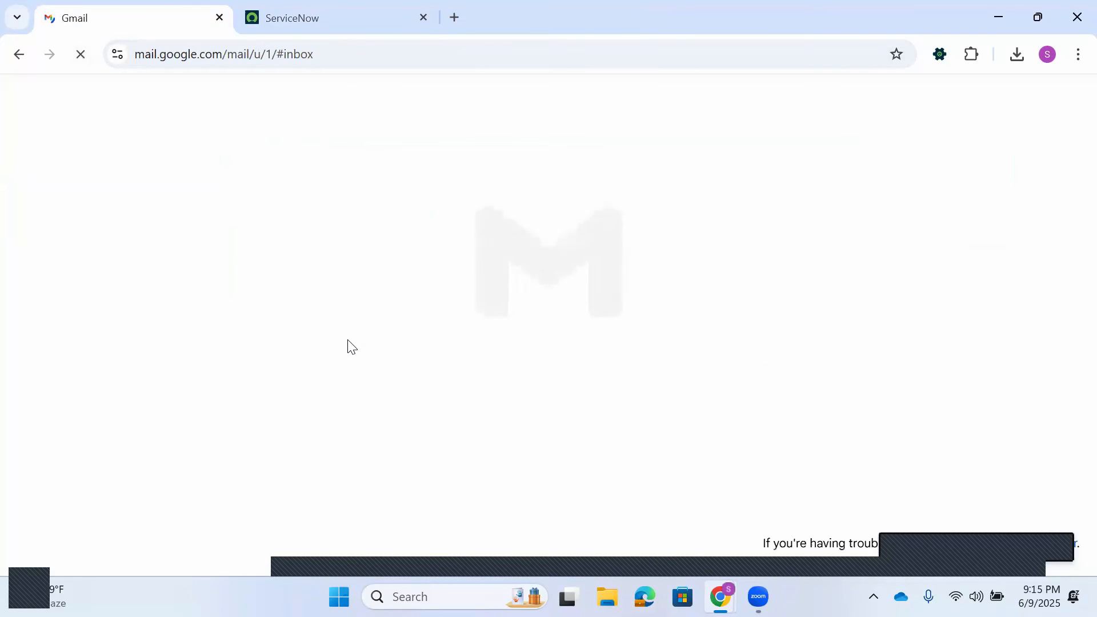
click(512, 286)
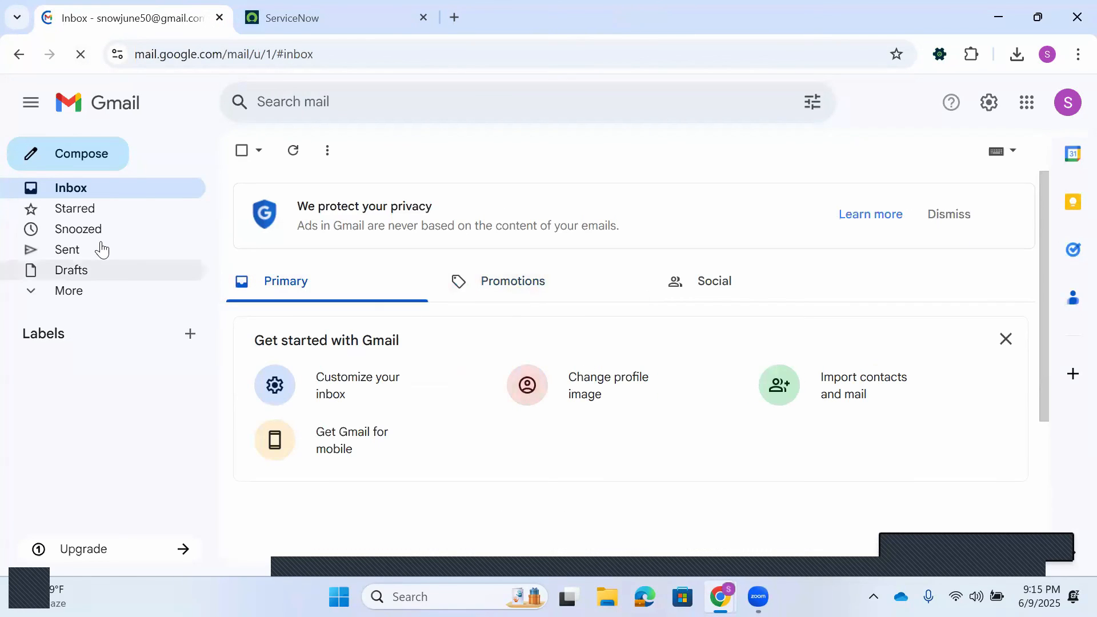
click(55, 289)
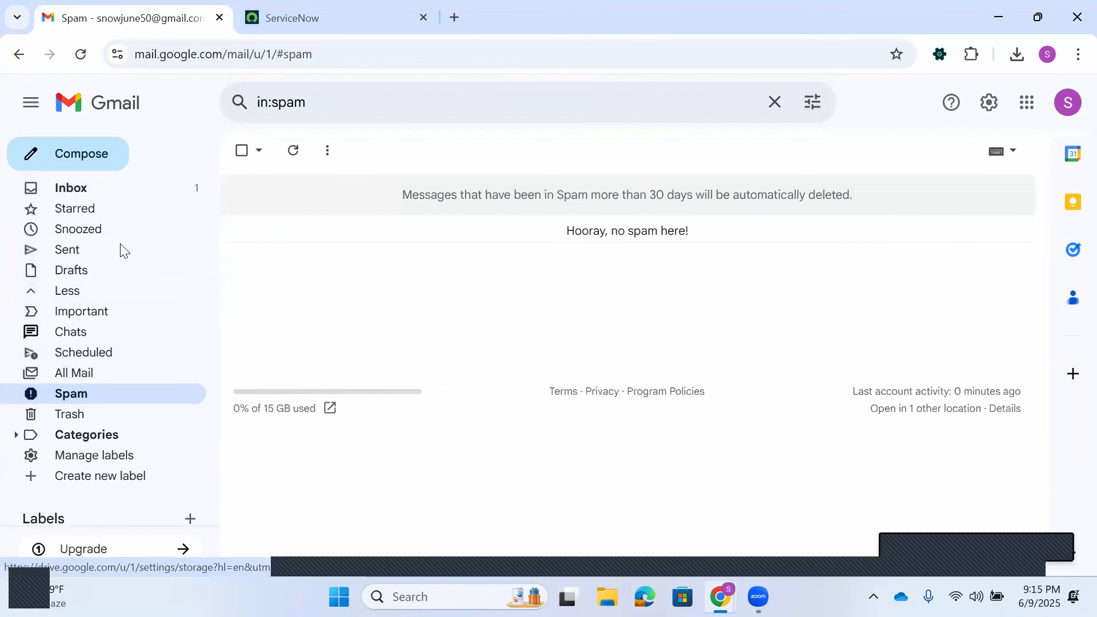
click(194, 188)
scroll(354, 463, down, 1)
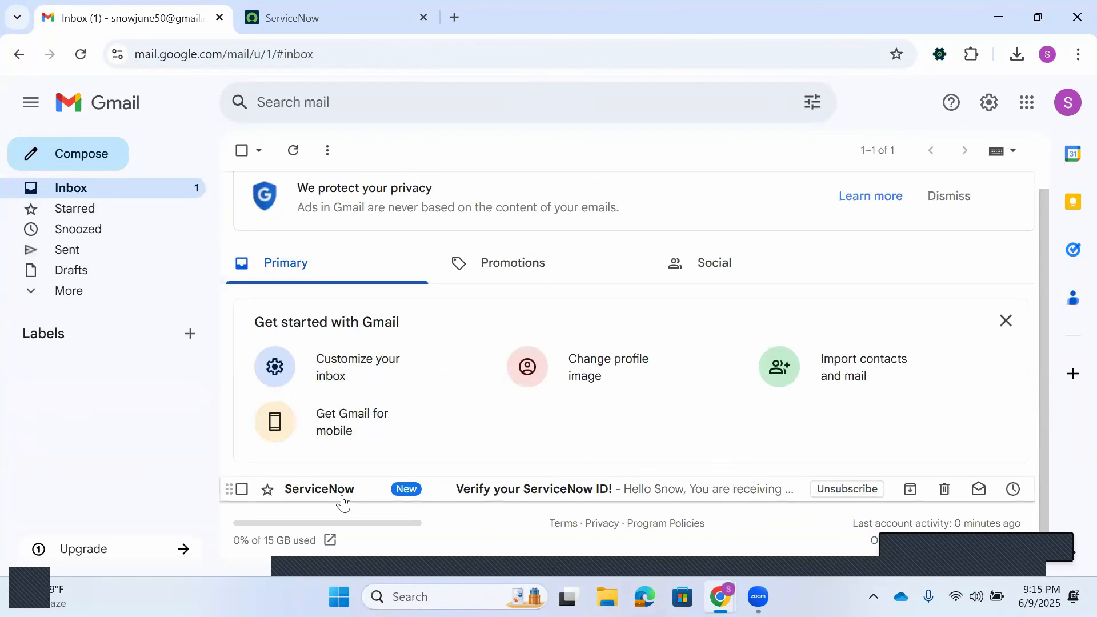
click(487, 489)
scroll(507, 424, down, 3)
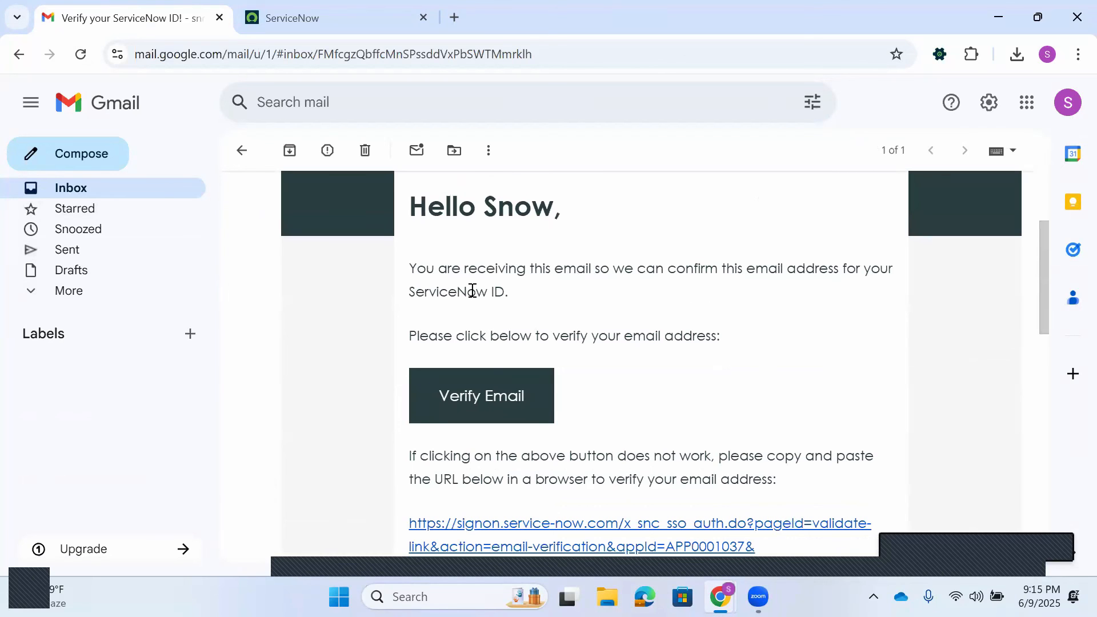
drag(526, 302, 410, 266)
click(668, 350)
scroll(668, 350, down, 2)
scroll(493, 312, down, 4)
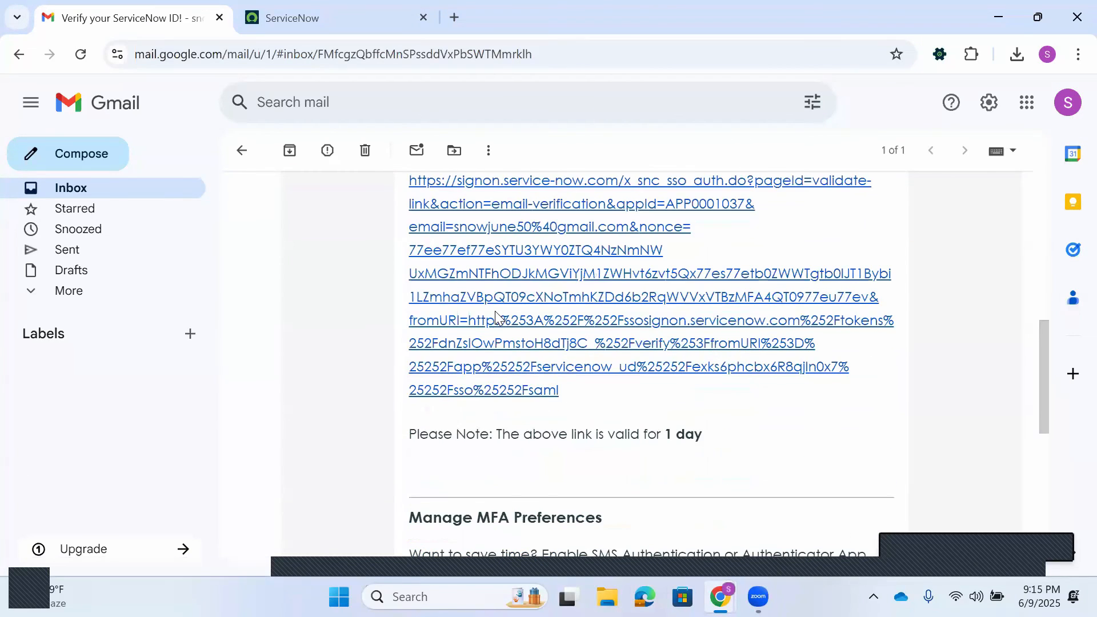
scroll(495, 313, up, 2)
Step: Verify the email address, pin the Gmail tab and close the duplicate ServiceNow tab
scroll(495, 312, up, 3)
click(479, 312)
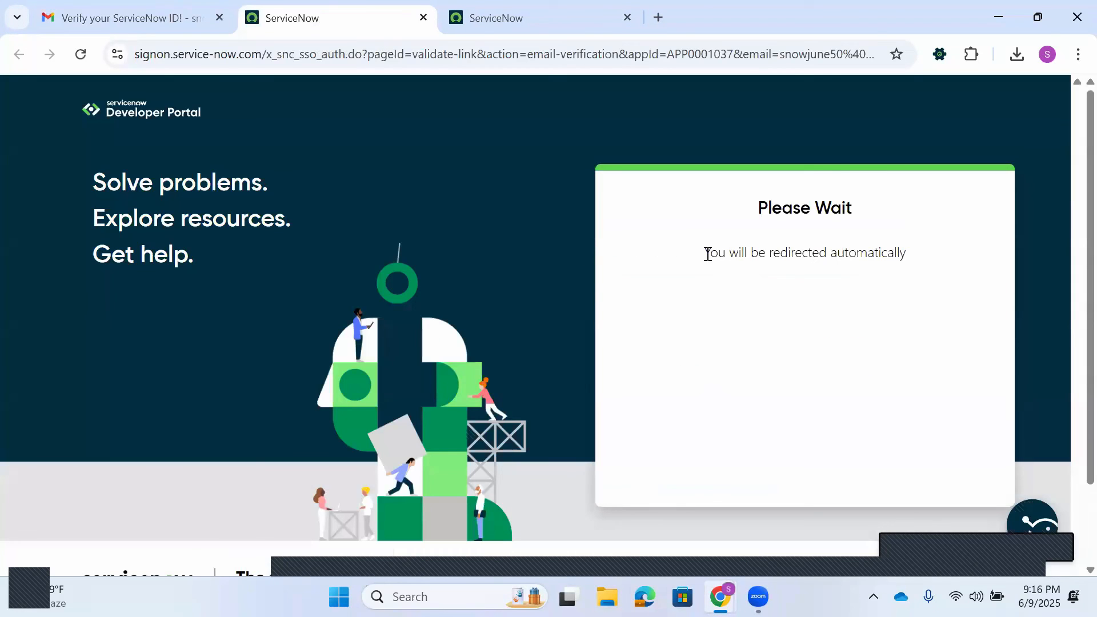
drag(704, 252, 908, 254)
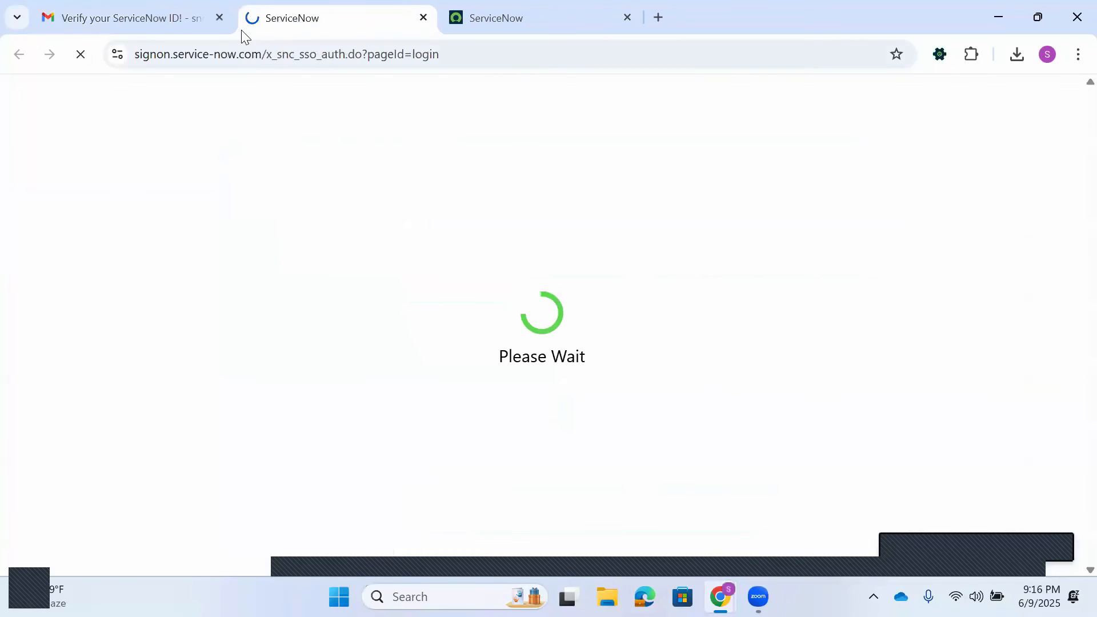
click(105, 16)
right_click(106, 23)
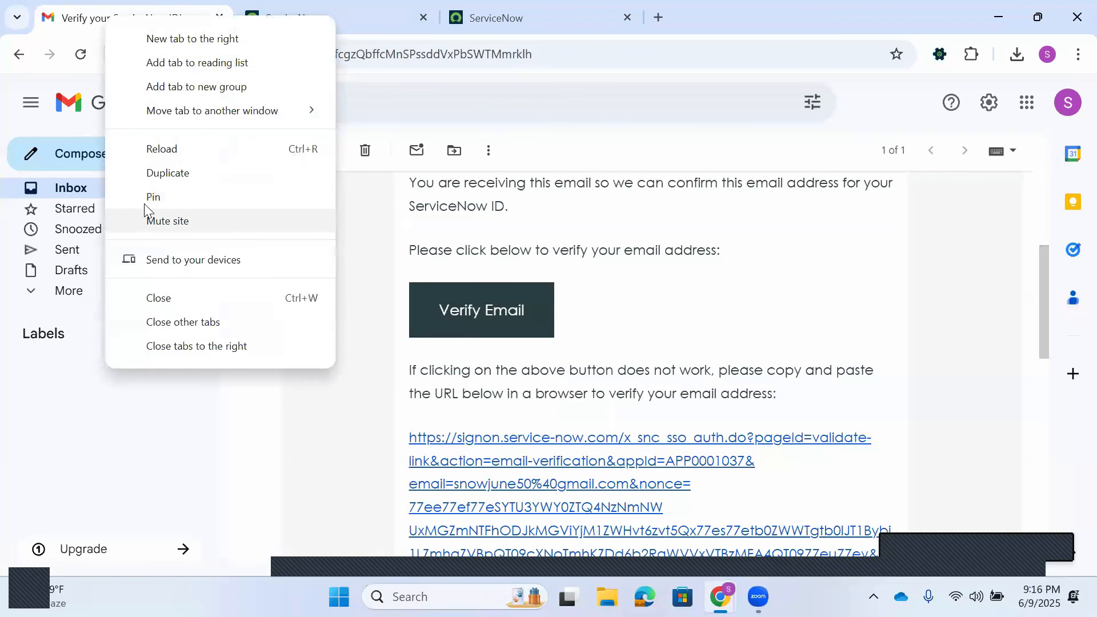
click(143, 200)
click(246, 21)
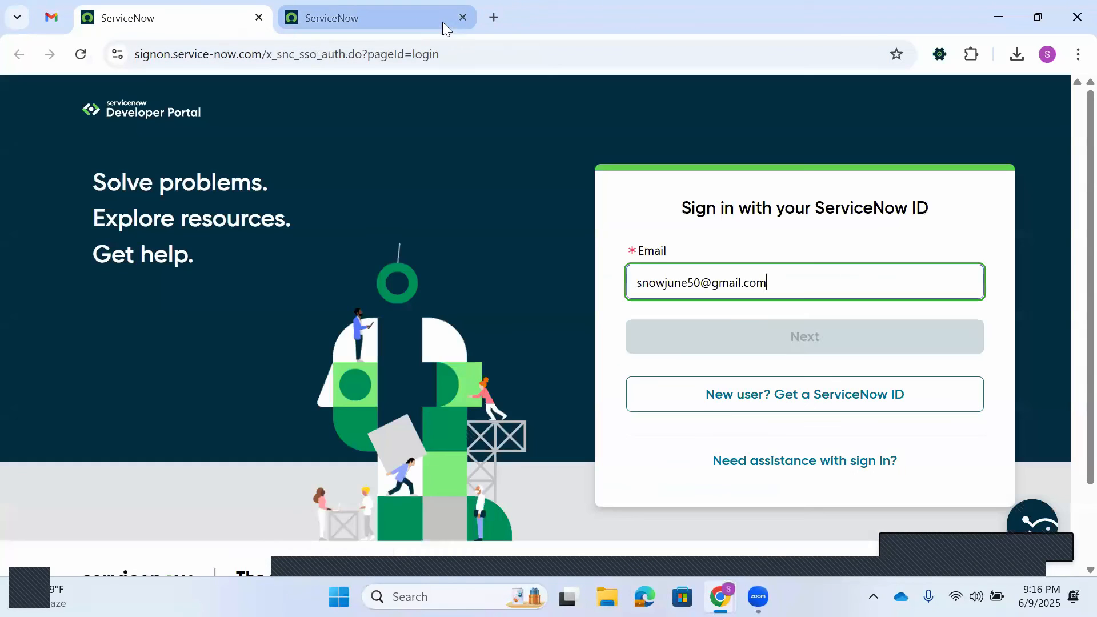
click(462, 19)
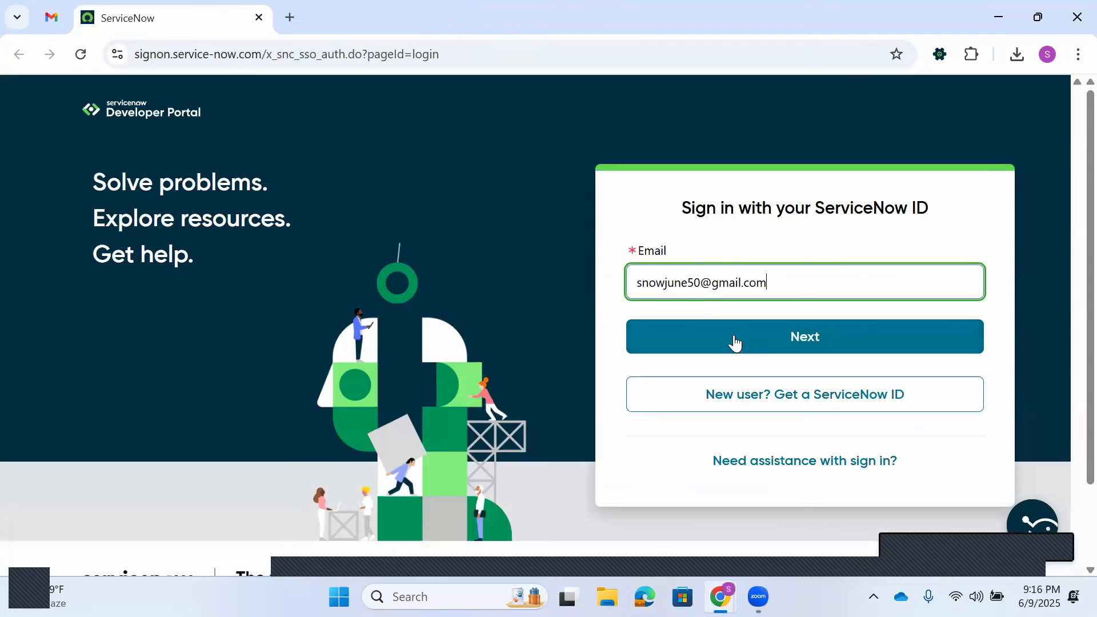
Step: Continue to the password step, enter the ServiceNow ID password and sign in
click(735, 341)
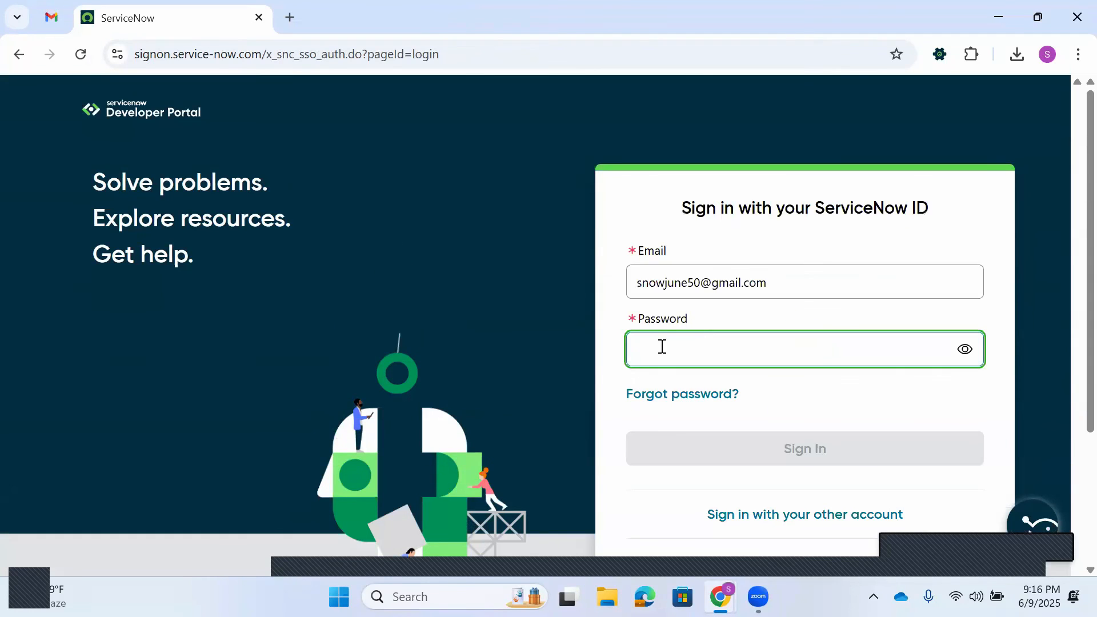
text(•)
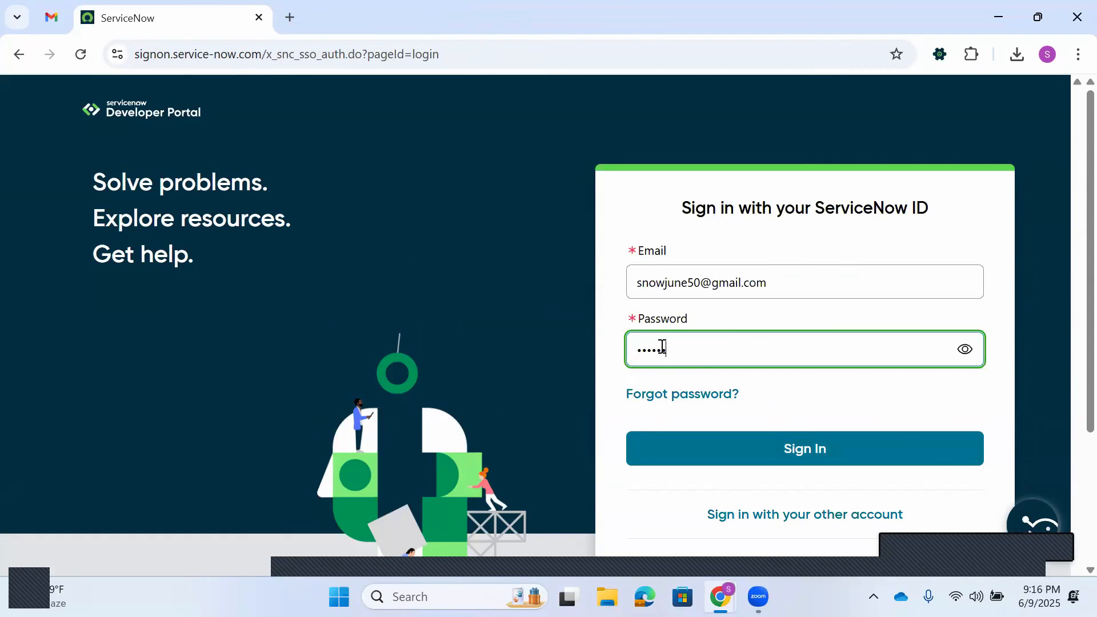
text(•)
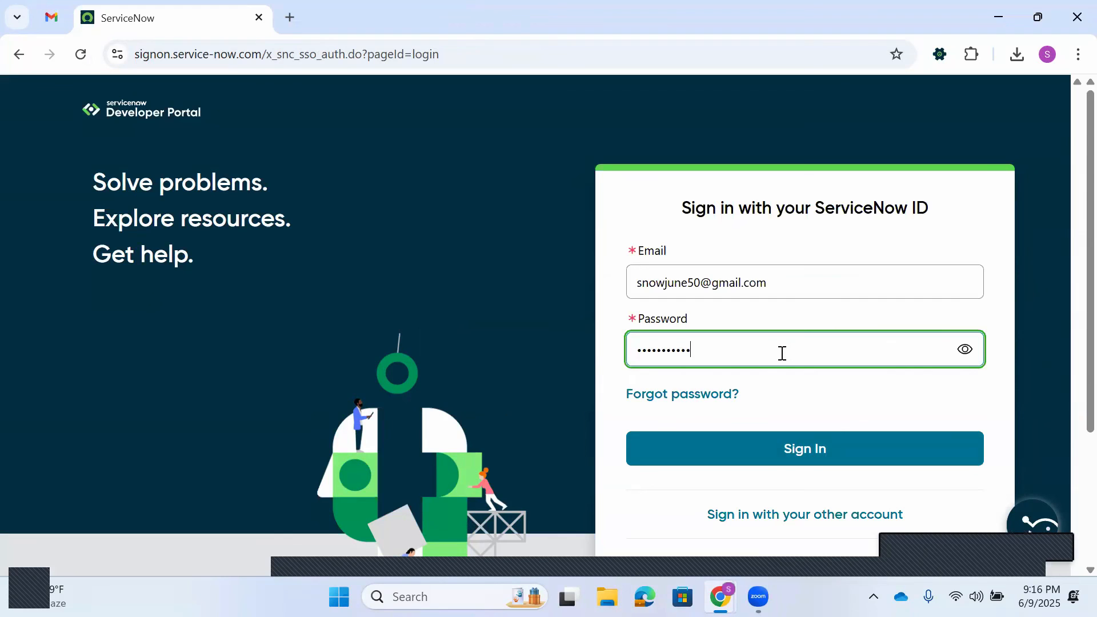
click(964, 348)
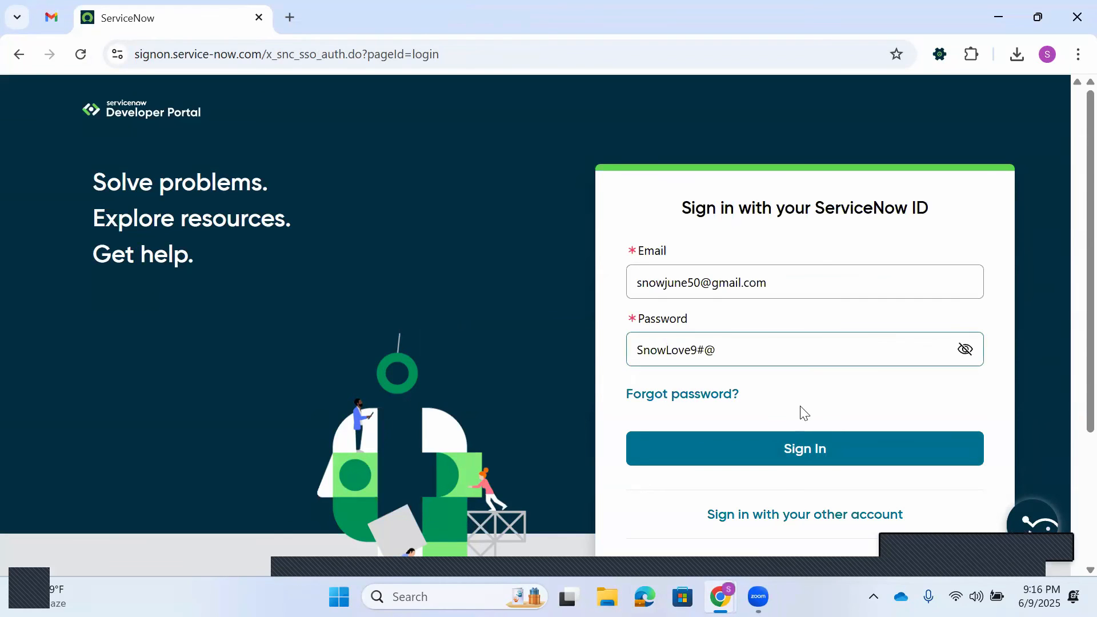
click(817, 456)
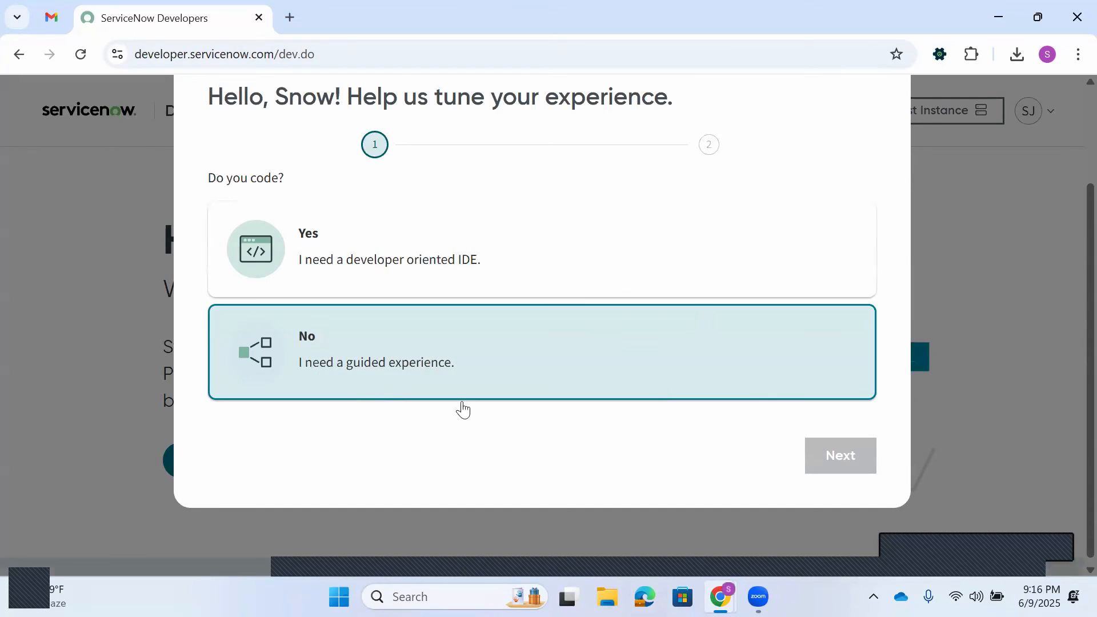
Step: Answer Yes to writing code, pick the Developer and IT Admin roles, accept the terms, and finish setup
click(446, 272)
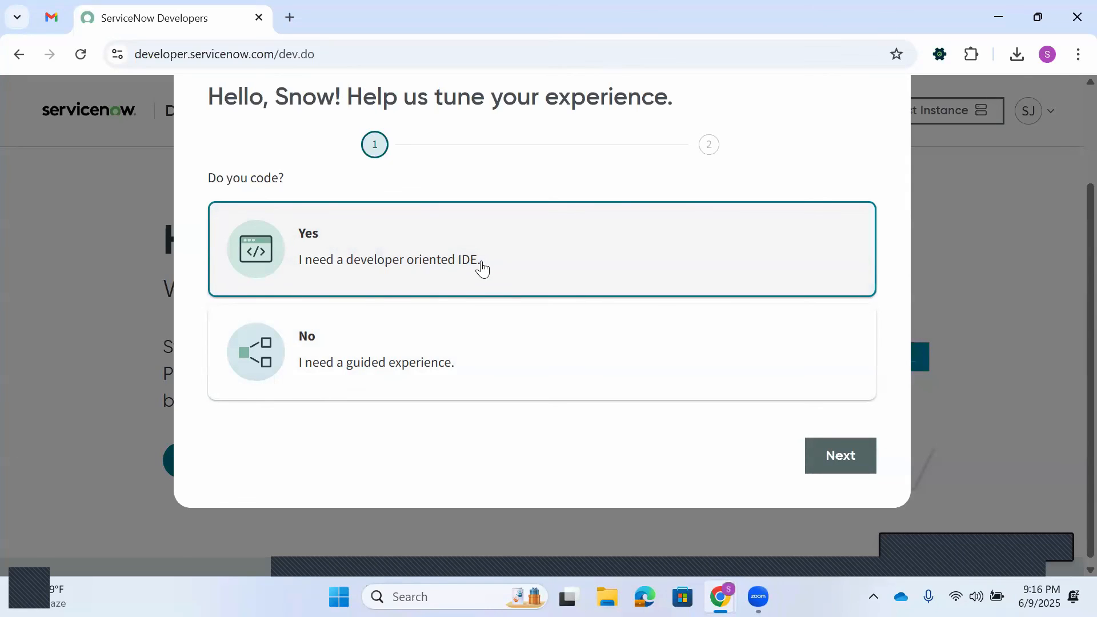
click(865, 461)
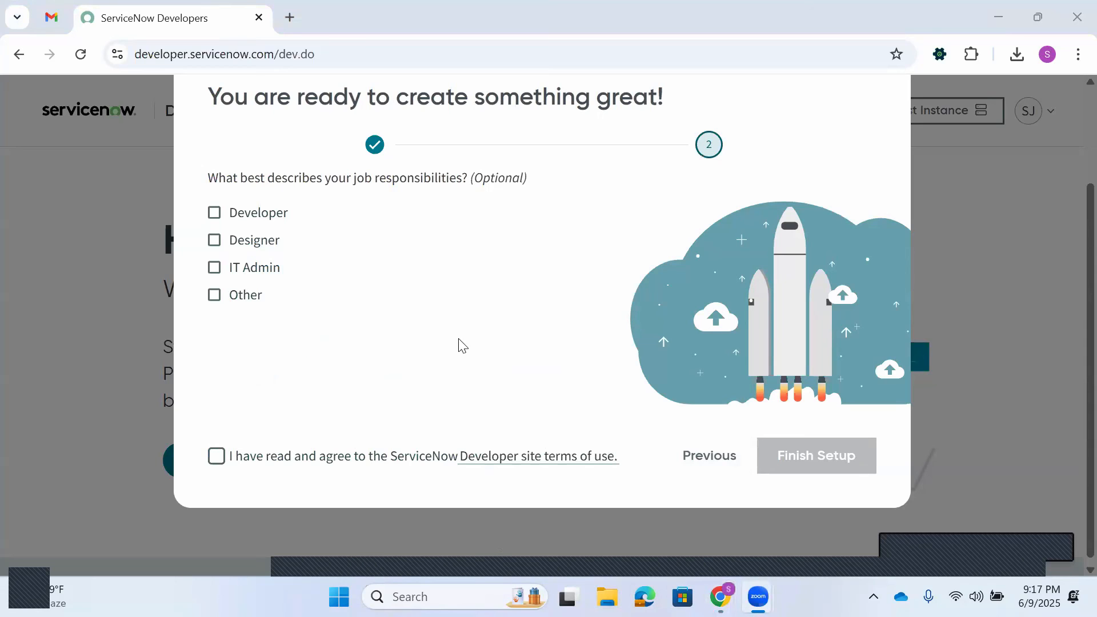
drag(206, 178, 467, 179)
click(365, 240)
click(216, 213)
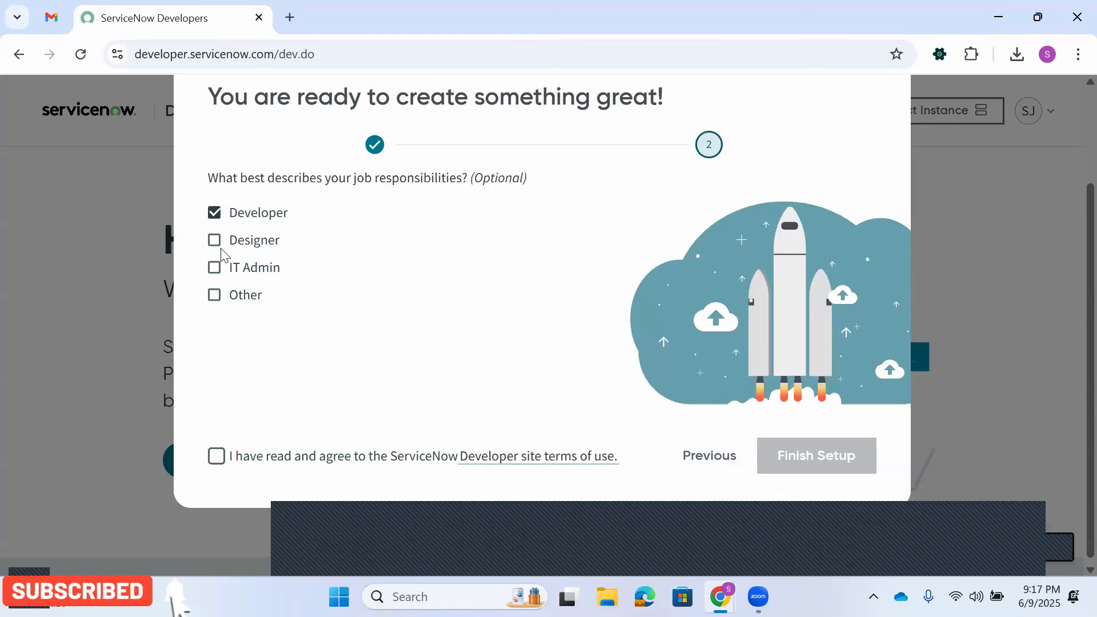
click(215, 268)
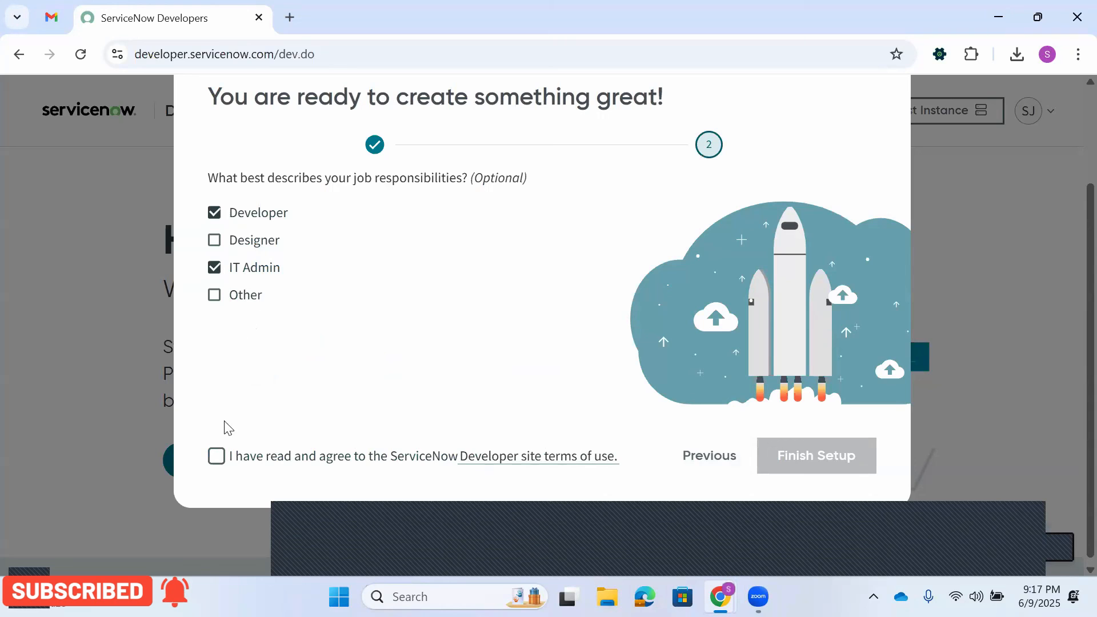
click(215, 458)
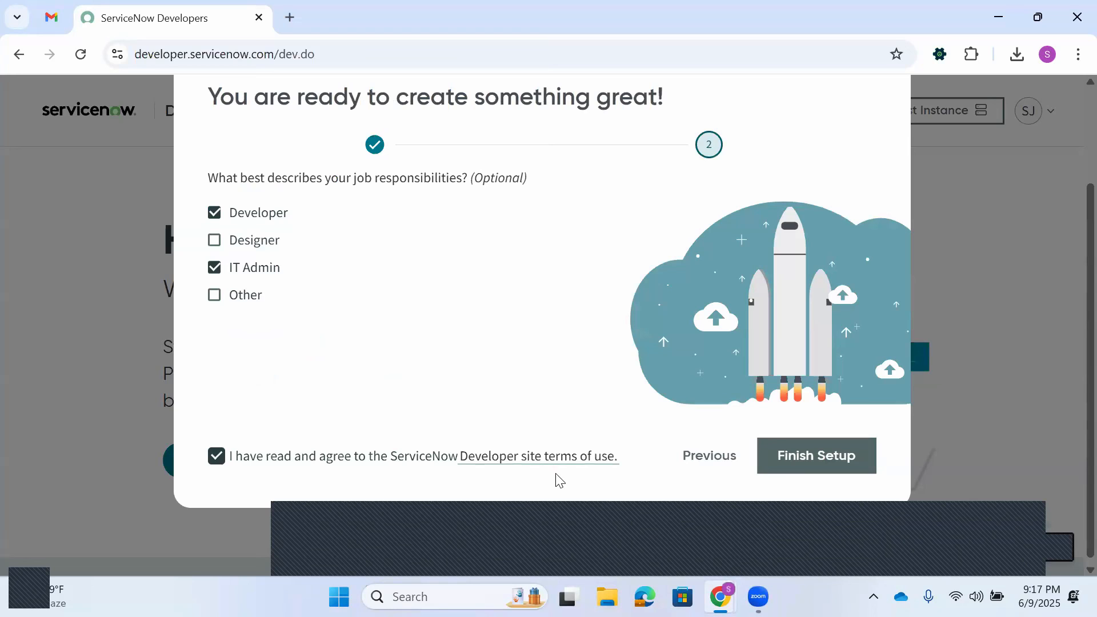
click(802, 474)
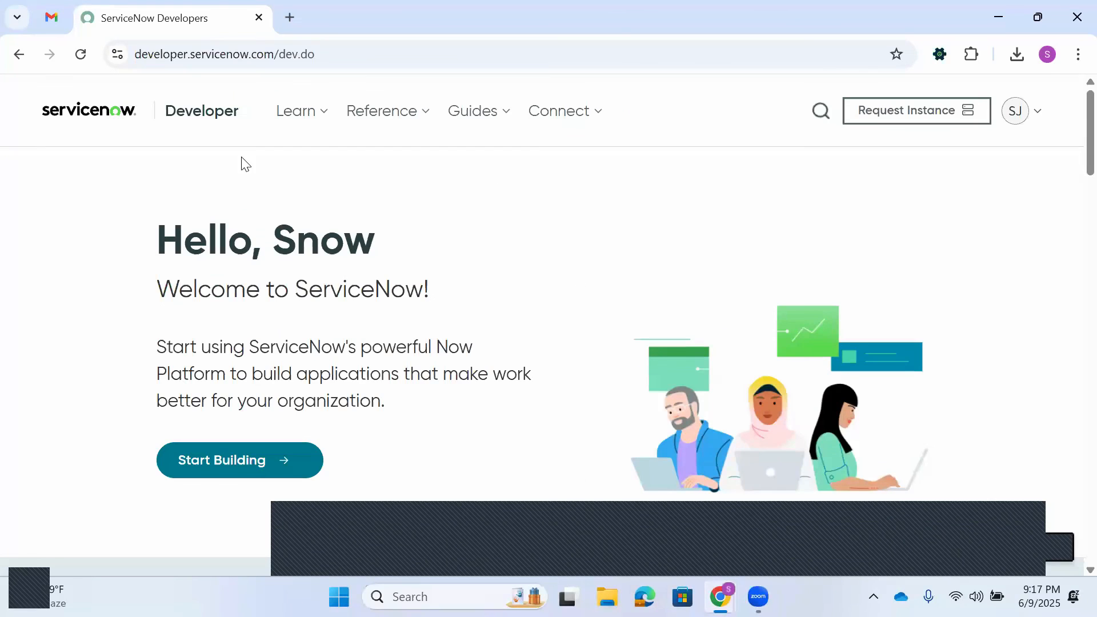
click(80, 54)
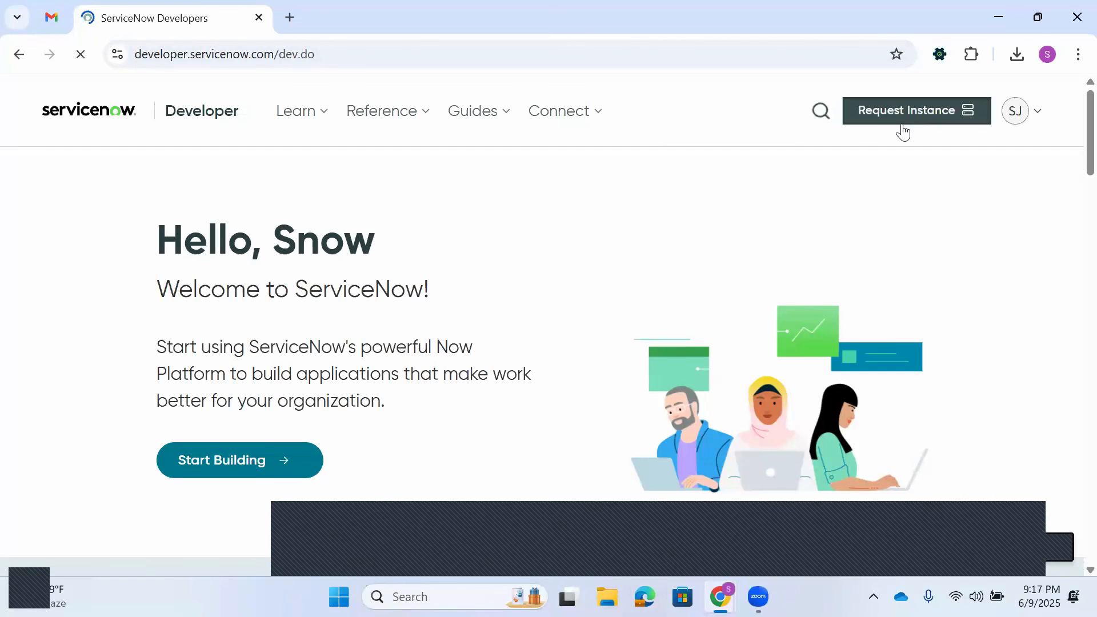
Step: Request a personal developer instance and dismiss the request-processing notice
click(905, 120)
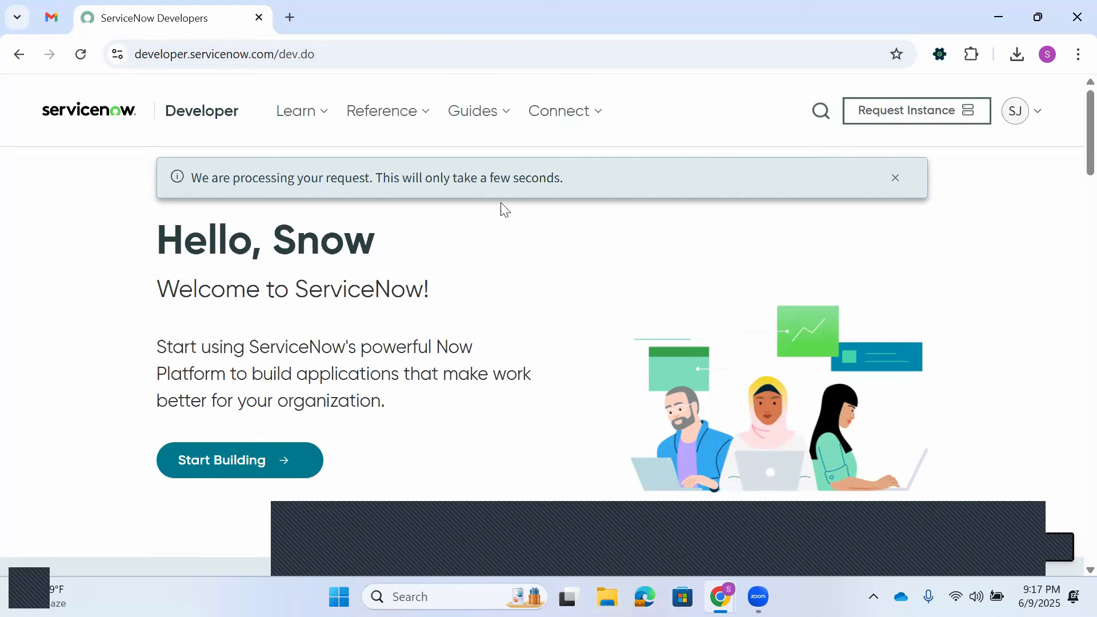
click(897, 177)
scroll(936, 263, down, 5)
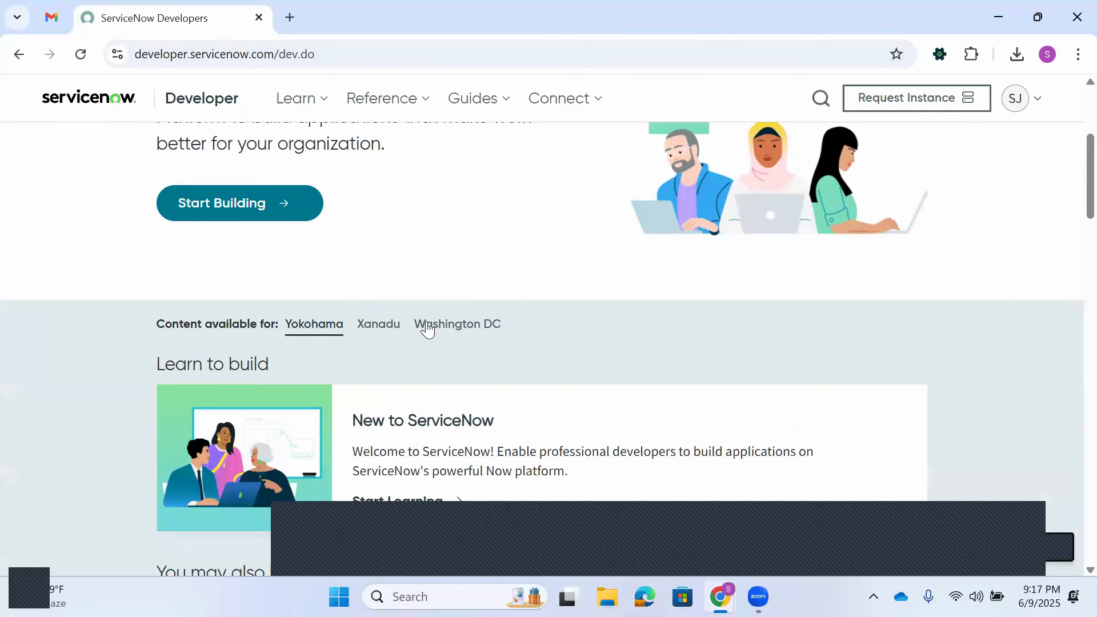
Step: Browse the Xanadu, Washington DC and Yokohama release content, ending back on Yokohama
click(380, 330)
click(457, 330)
click(368, 331)
click(334, 332)
scroll(416, 304, up, 1)
scroll(409, 308, up, 2)
scroll(370, 370, down, 3)
scroll(470, 280, up, 3)
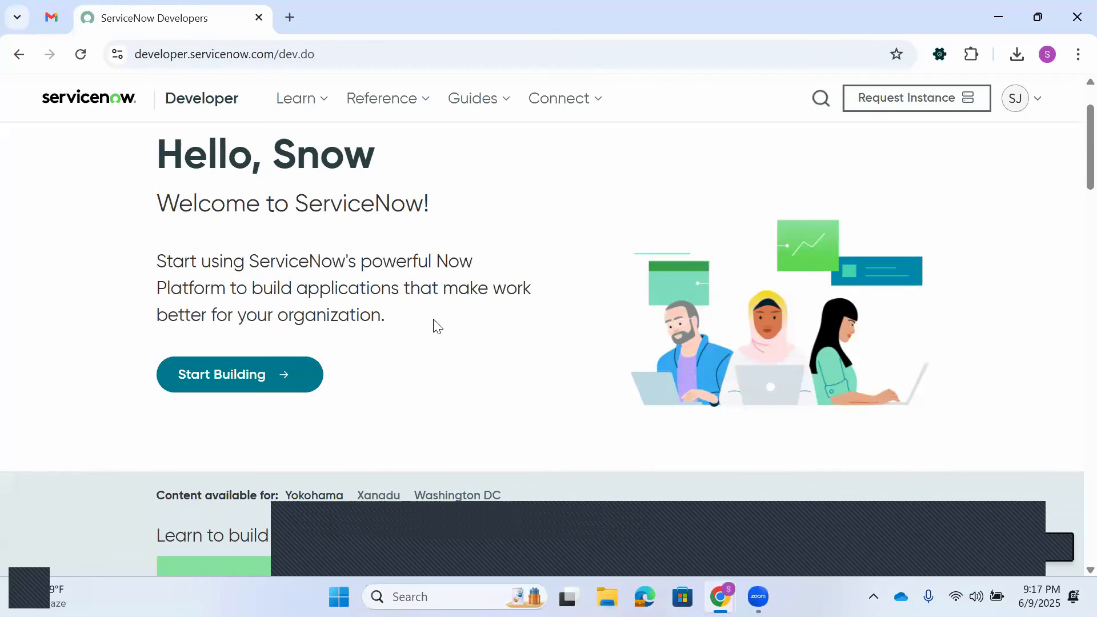
scroll(436, 325, up, 2)
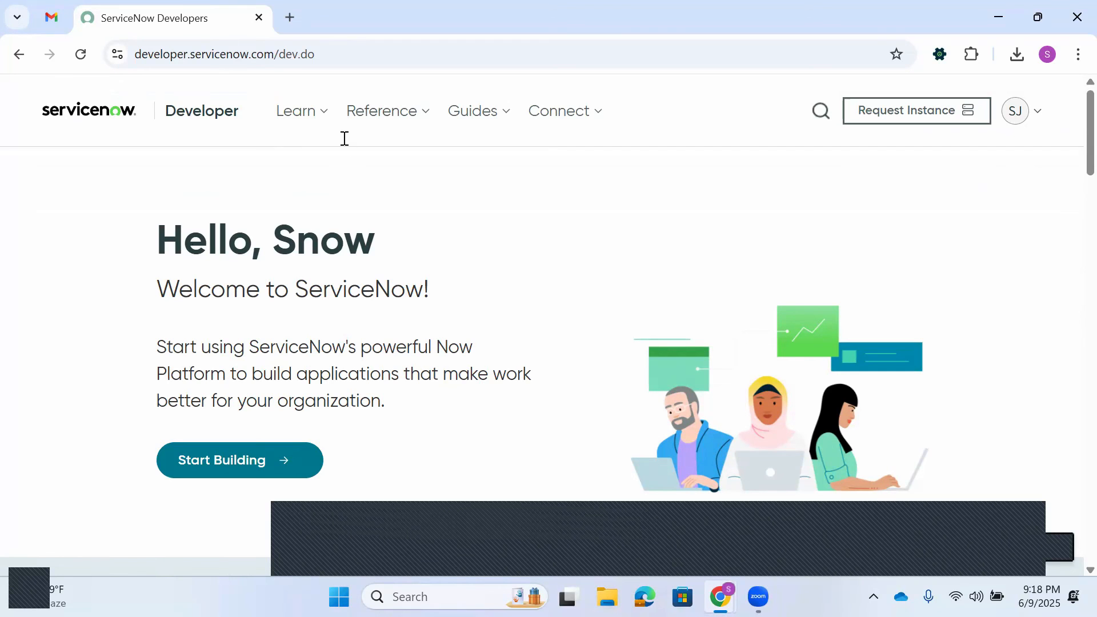
scroll(382, 337, down, 3)
scroll(383, 337, down, 1)
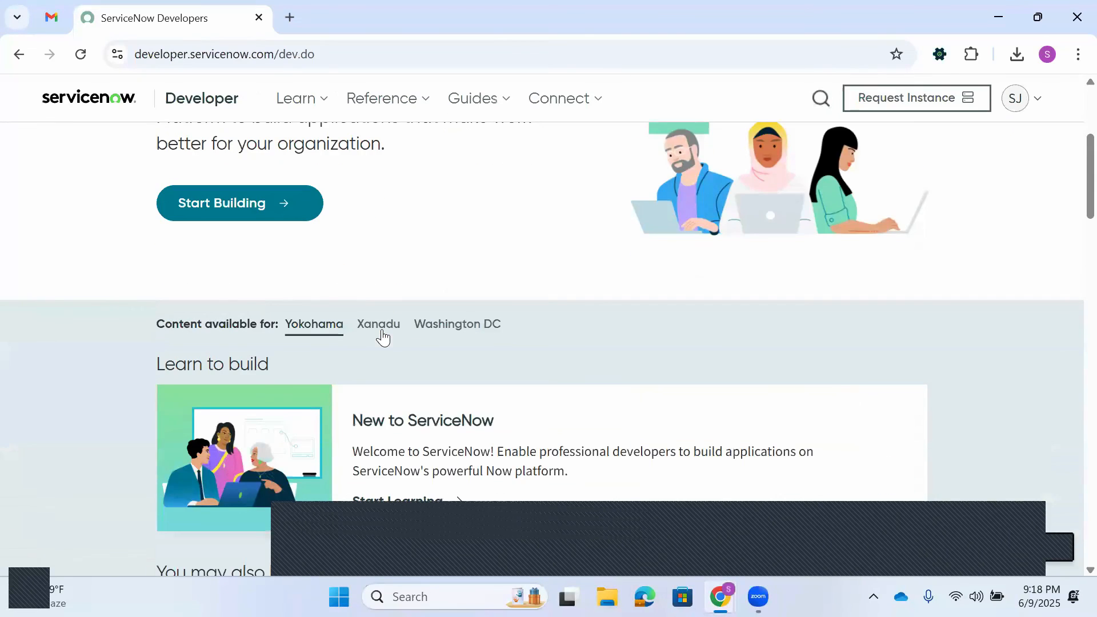
scroll(385, 325, up, 4)
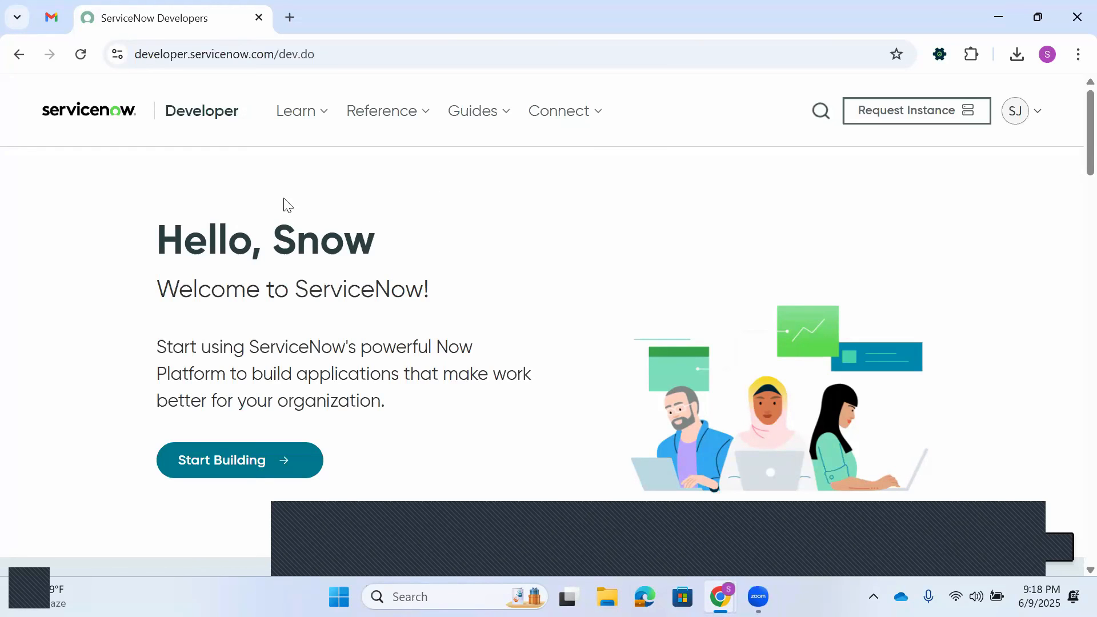
Step: Look over the Learn, Reference and Guides menus, then go to Learn Overview
click(318, 114)
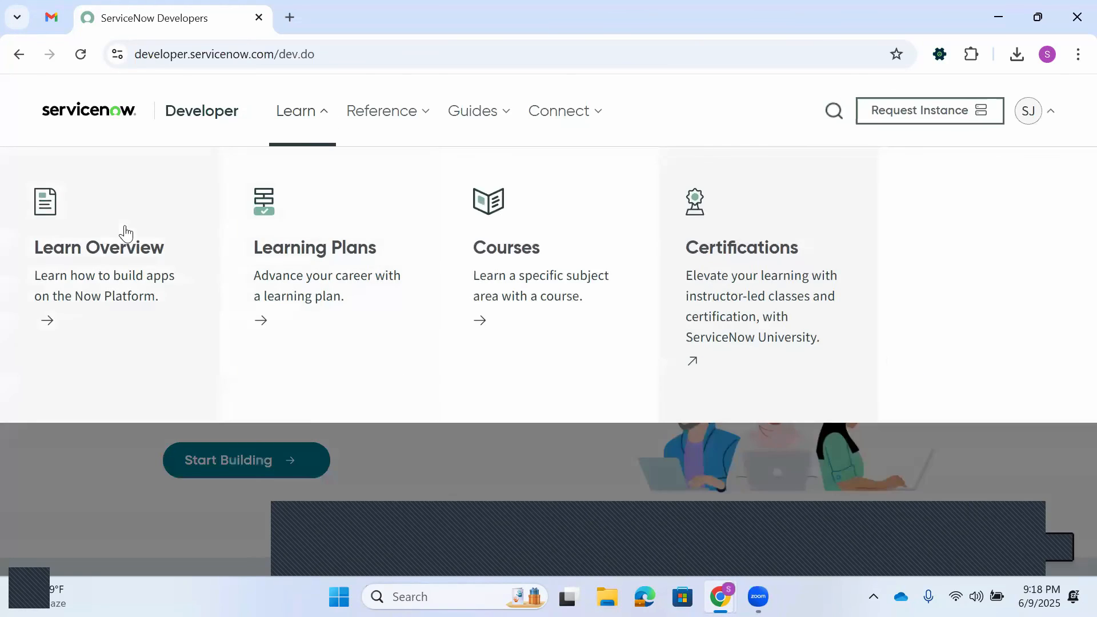
click(363, 122)
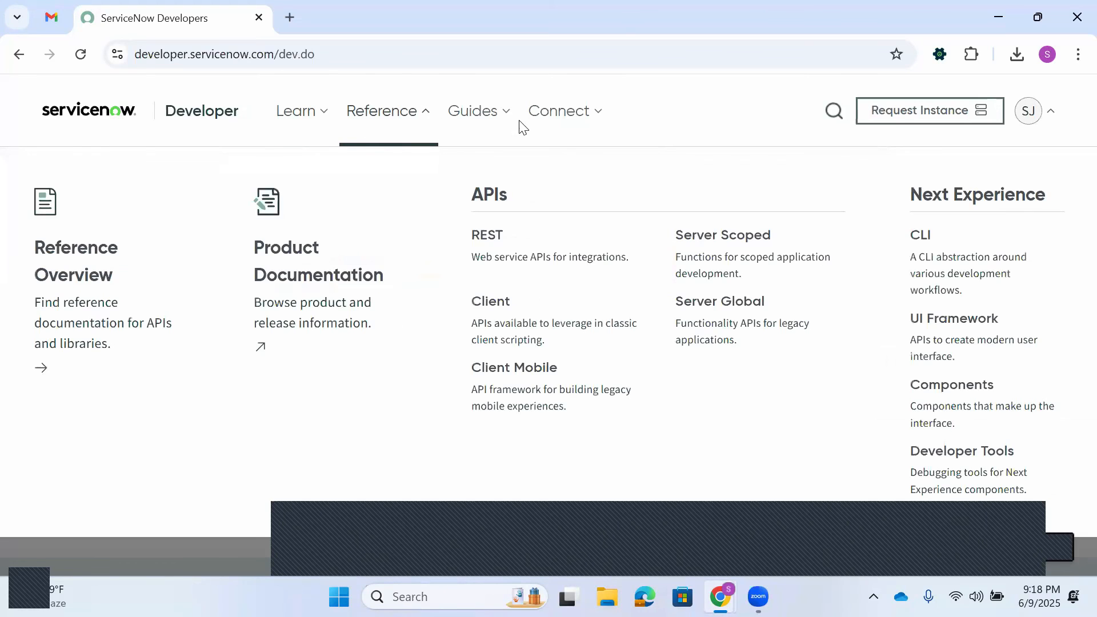
click(502, 127)
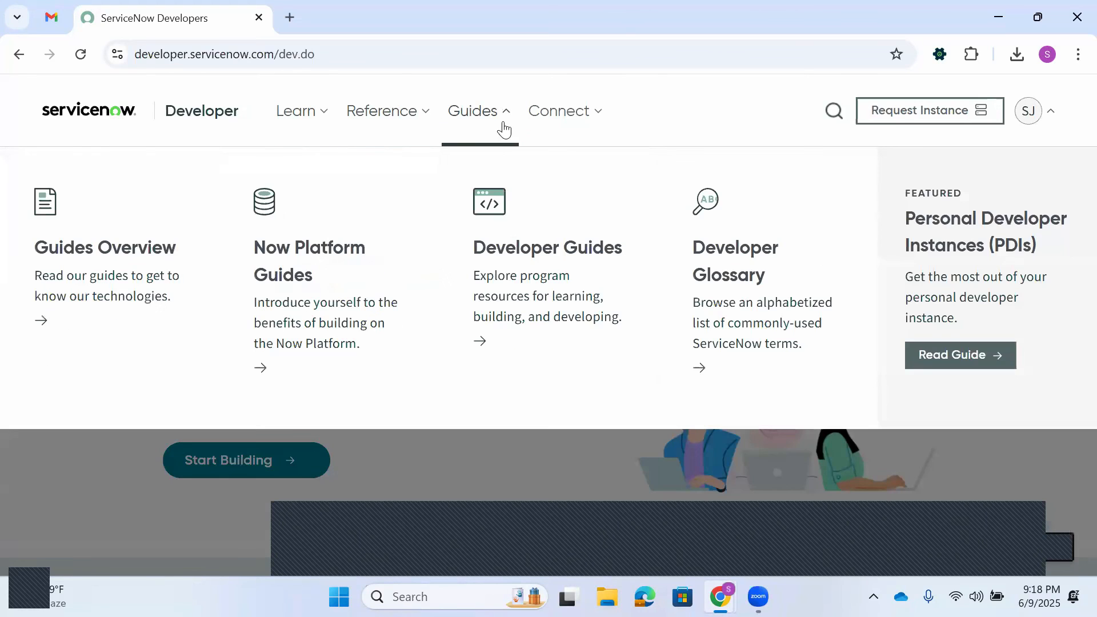
click(325, 130)
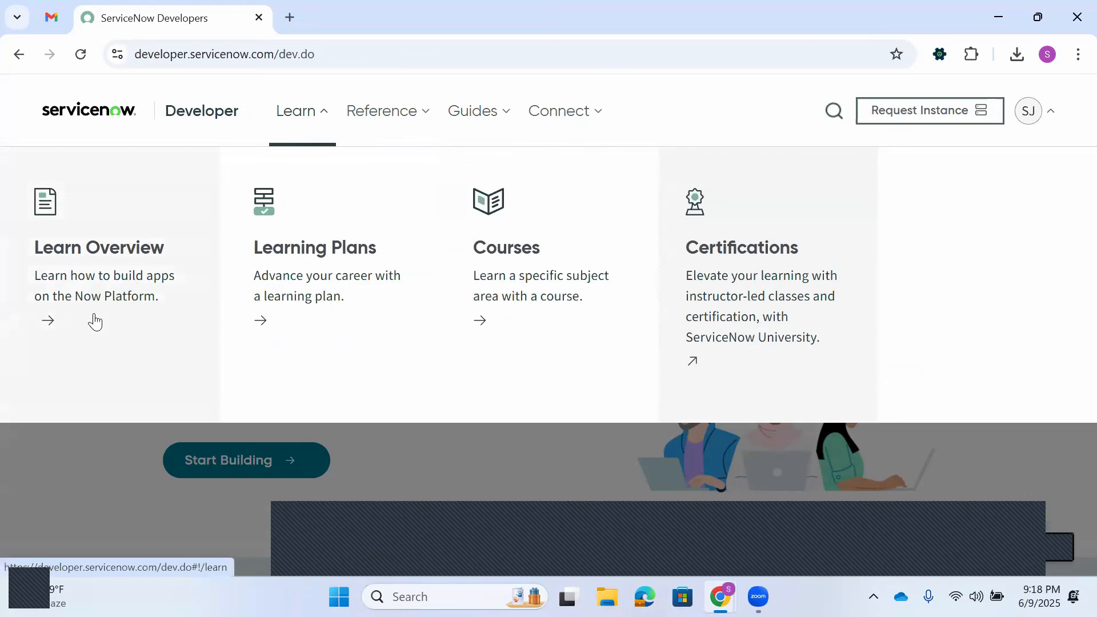
click(91, 320)
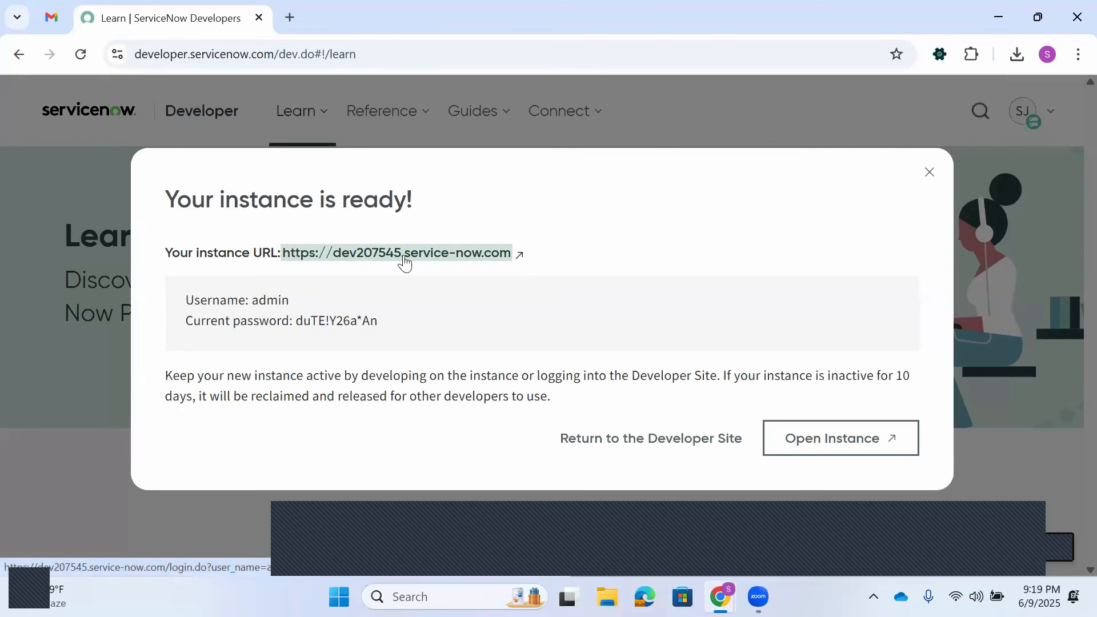
Step: Select the instance username, password and inactivity warning, then close the instance-ready notice
double_click(260, 301)
drag(297, 323, 401, 328)
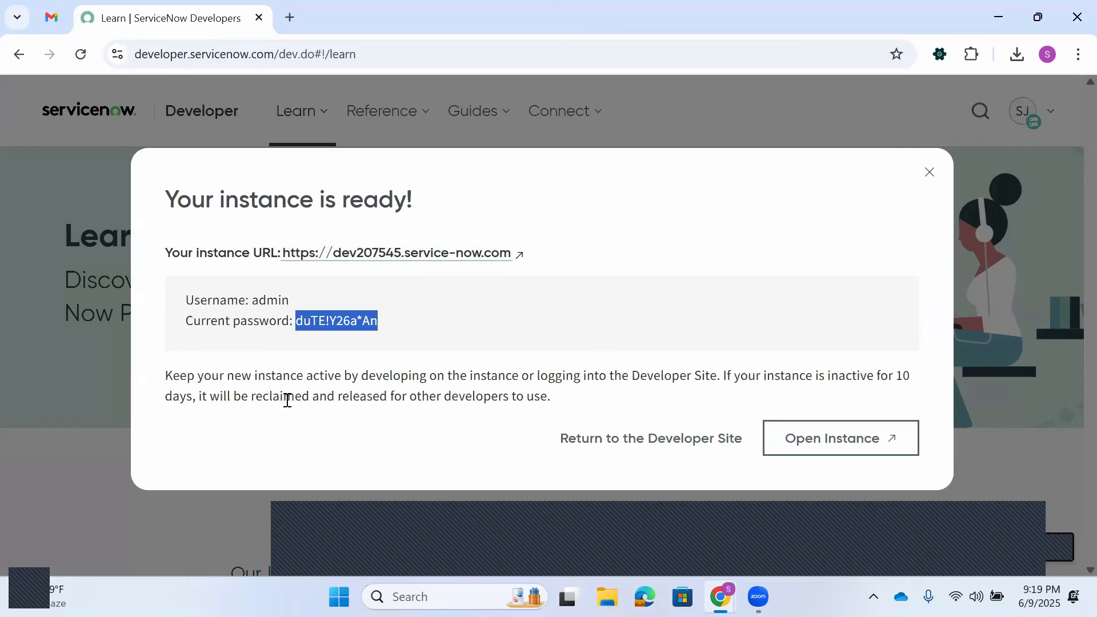
drag(551, 400, 228, 363)
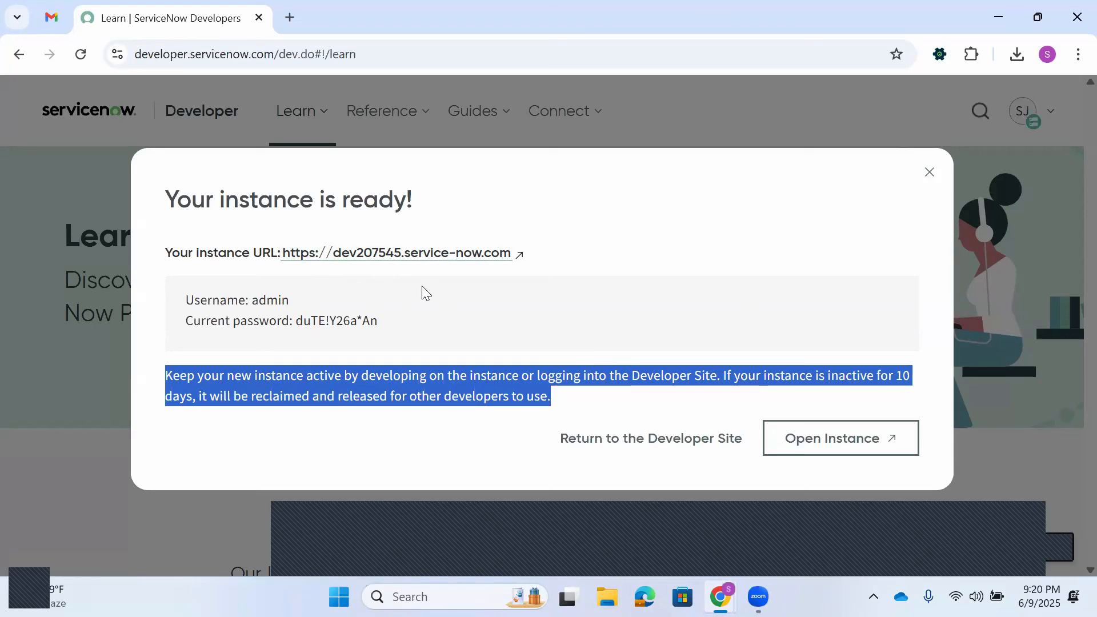
click(929, 172)
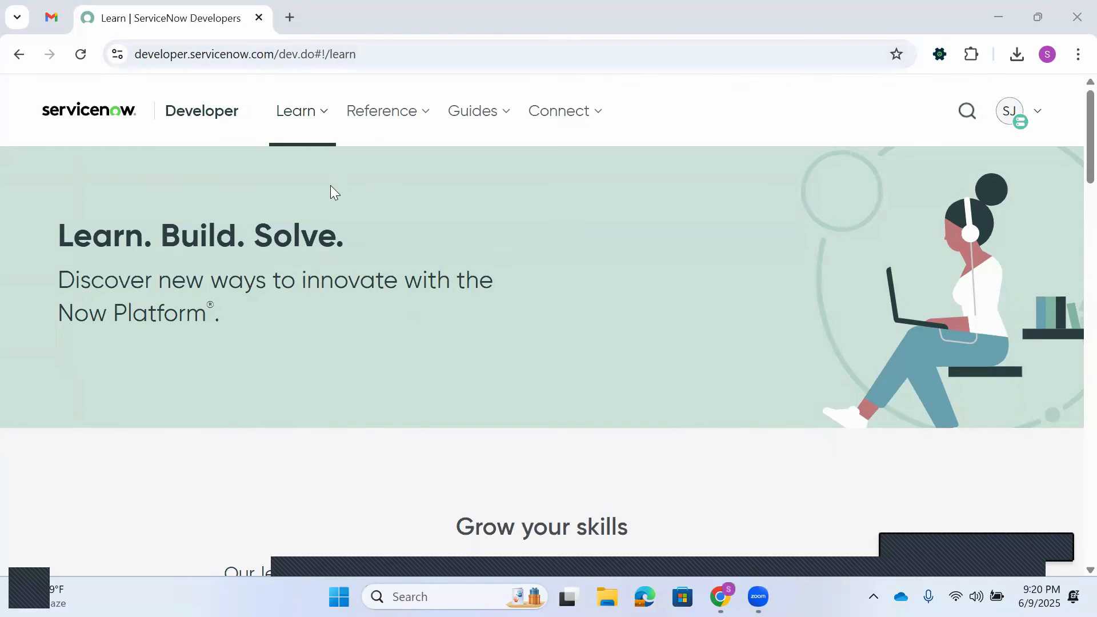
Step: Reopen Learn Overview and scroll past Grow your skills to the three learning plans
mouse_move(312, 129)
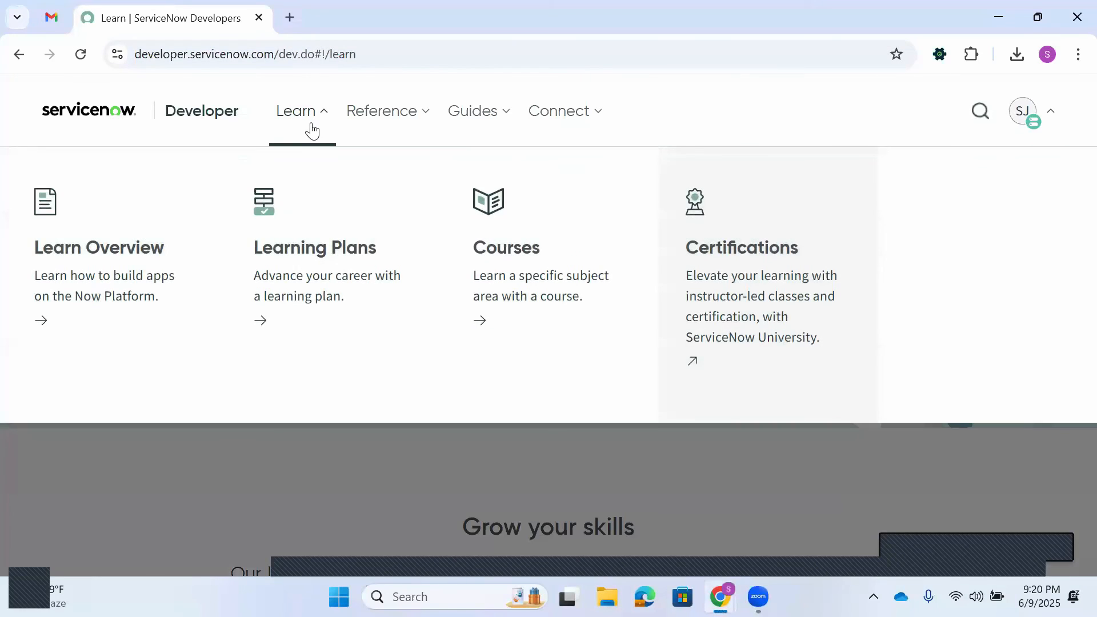
click(109, 303)
scroll(441, 321, down, 5)
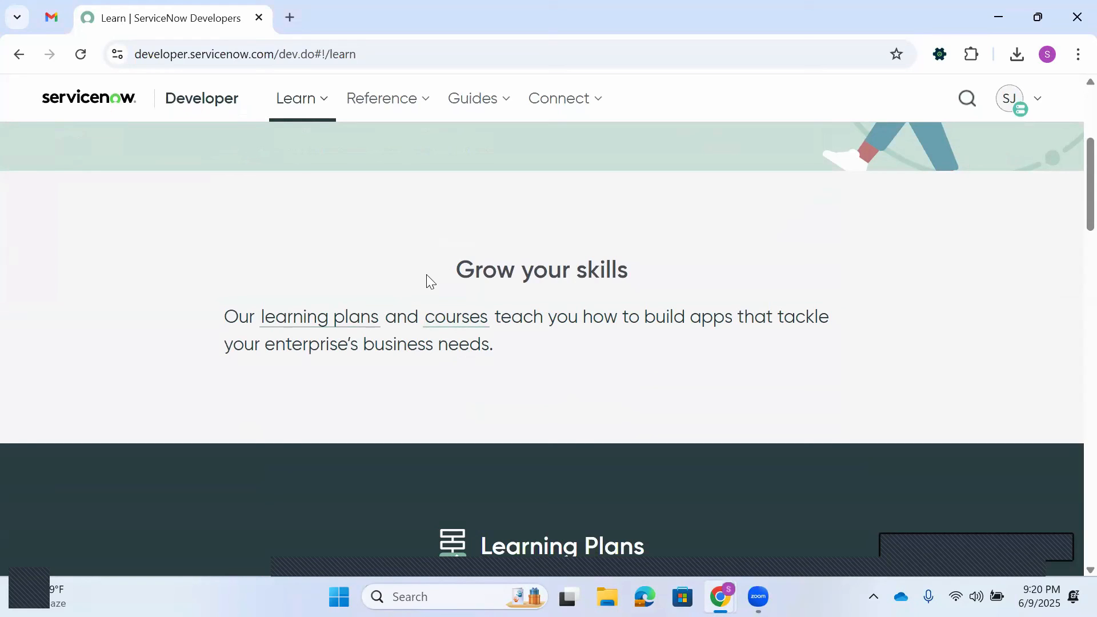
drag(453, 265, 624, 278)
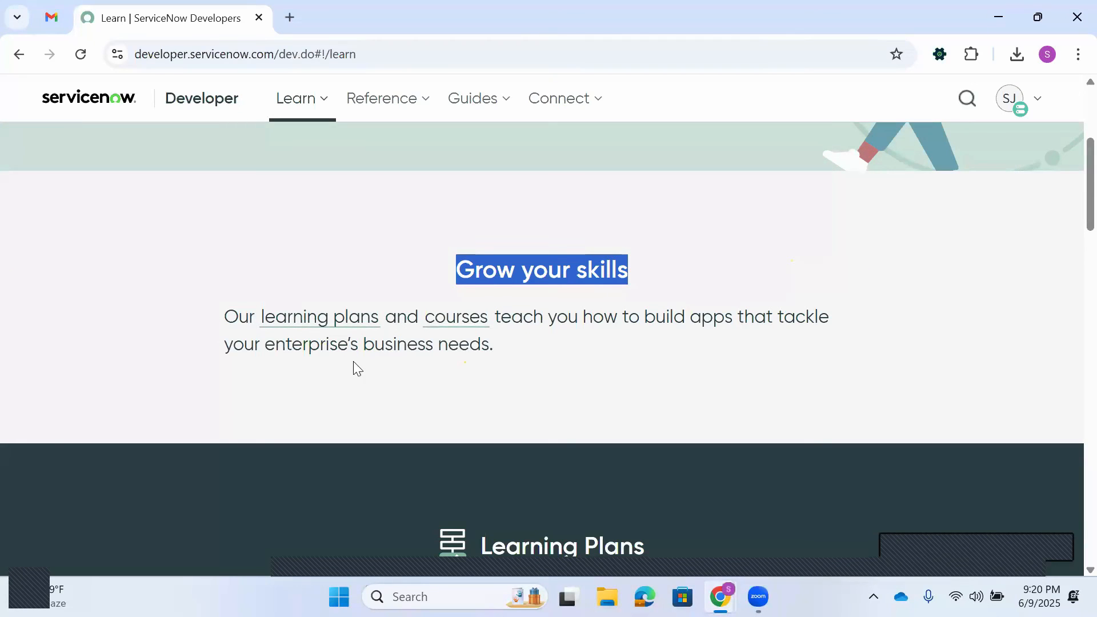
scroll(594, 274, down, 5)
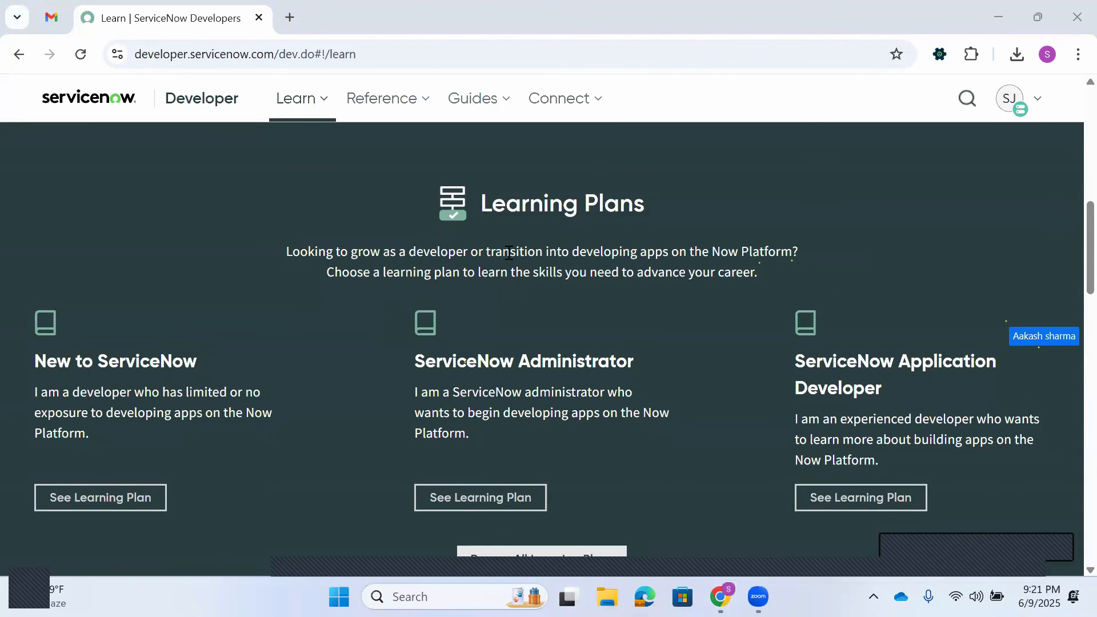
drag(761, 274, 257, 261)
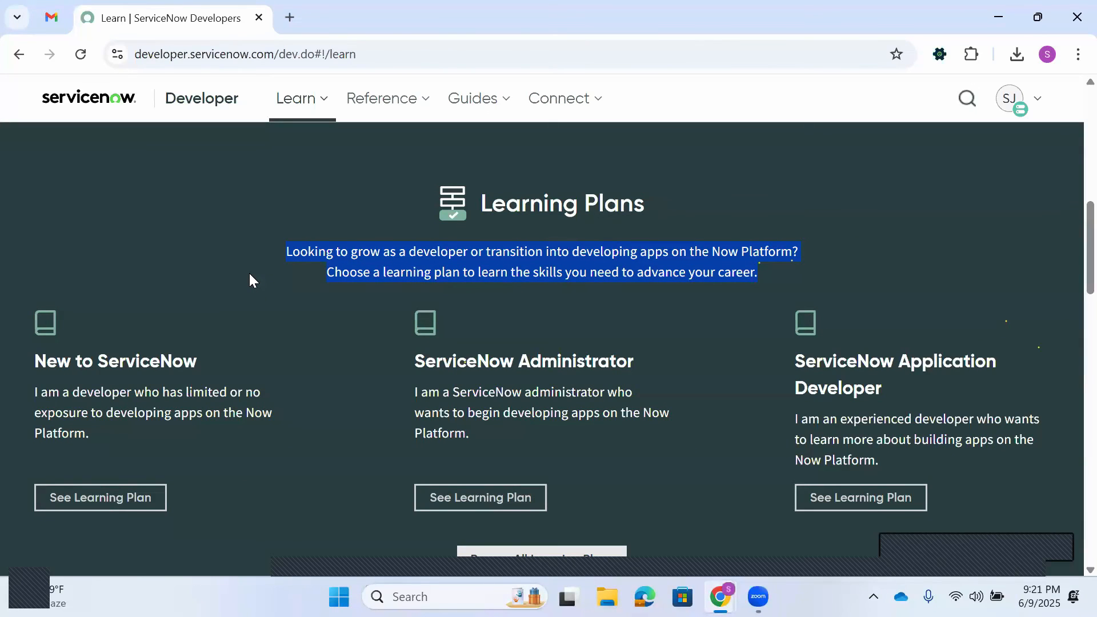
scroll(304, 299, down, 1)
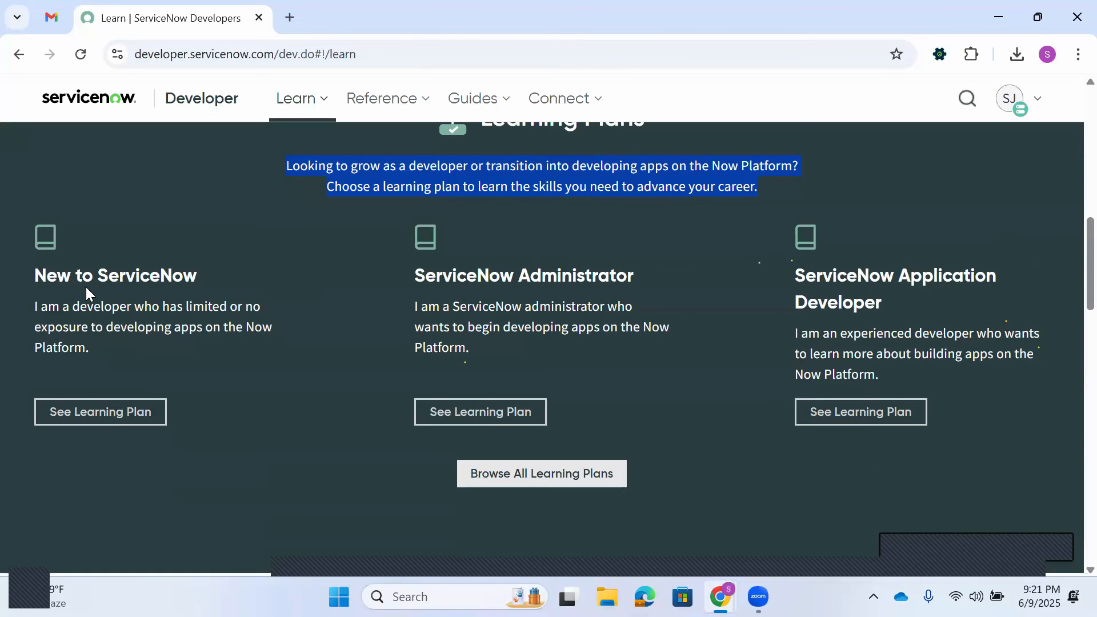
triple_click(151, 358)
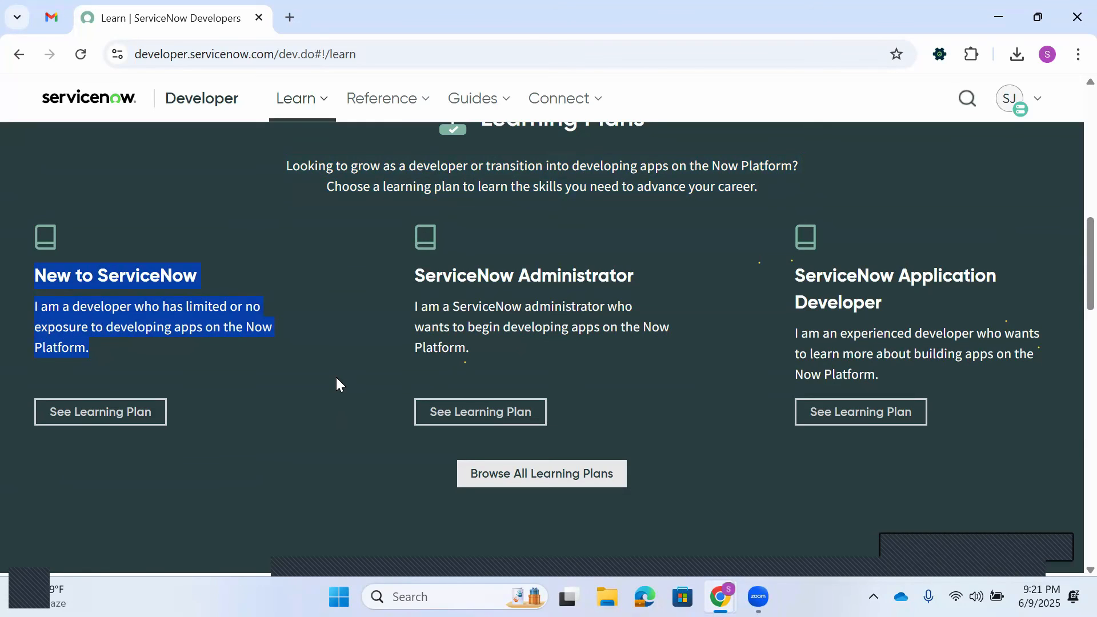
click(89, 289)
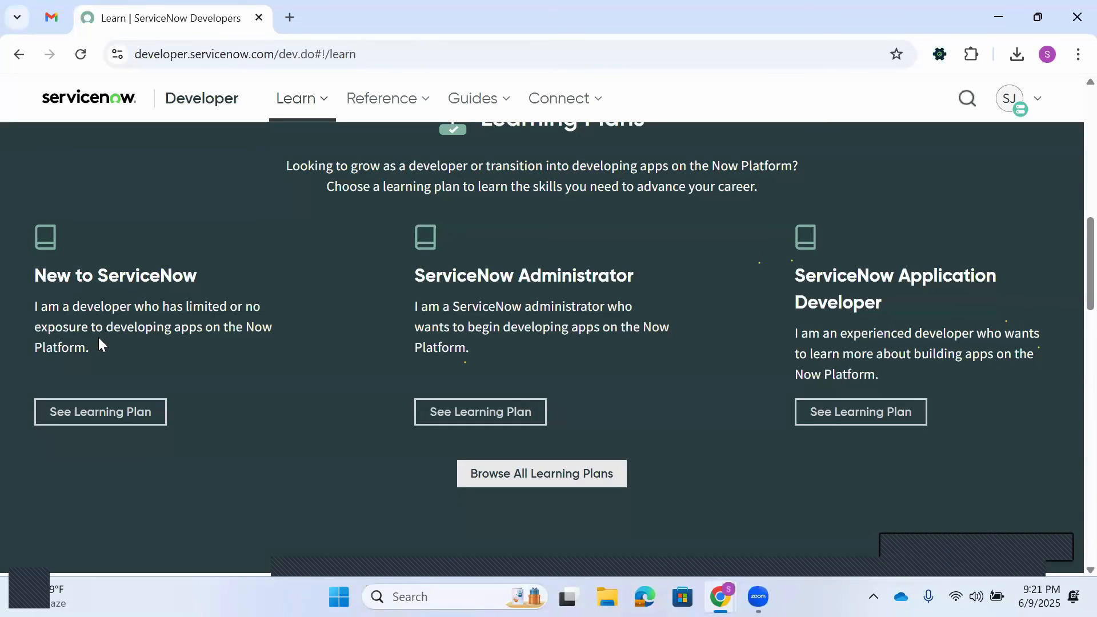
triple_click(67, 331)
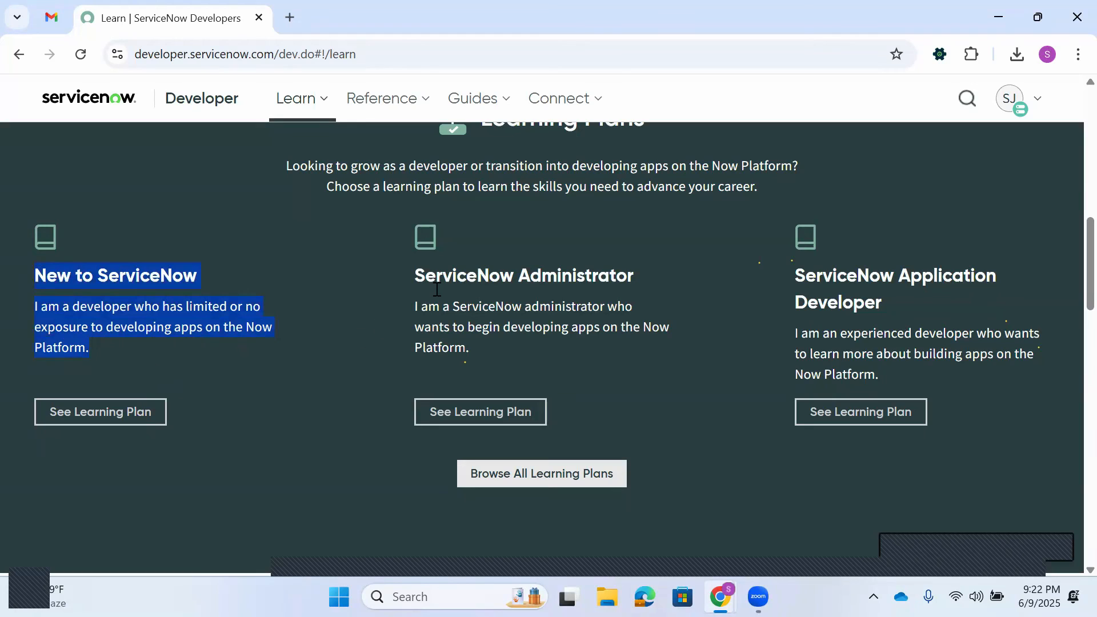
drag(415, 276, 641, 270)
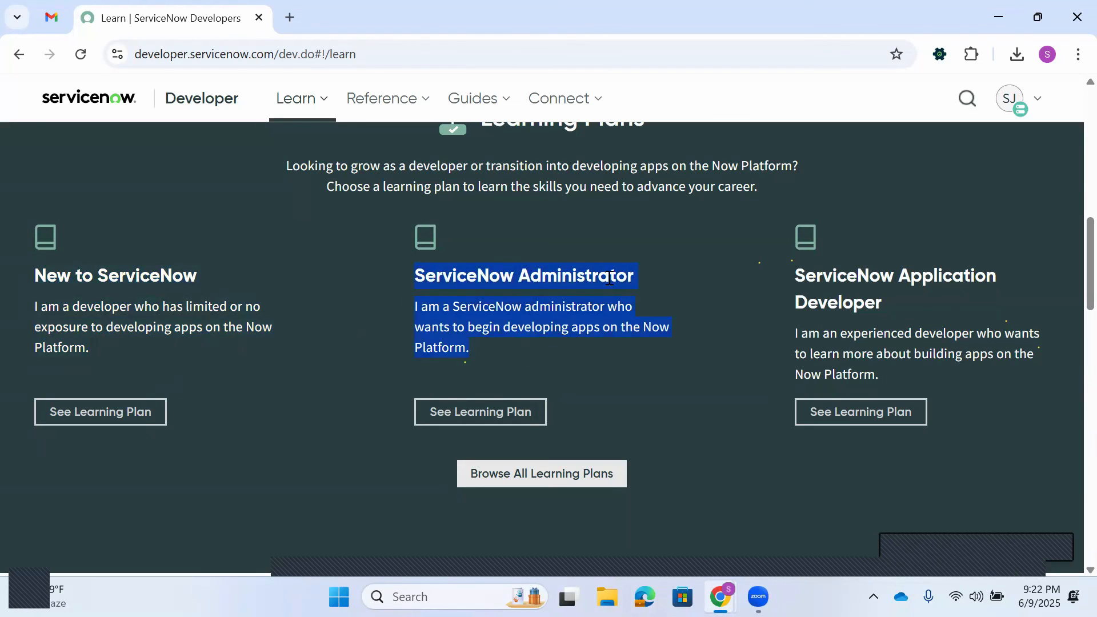
click(481, 314)
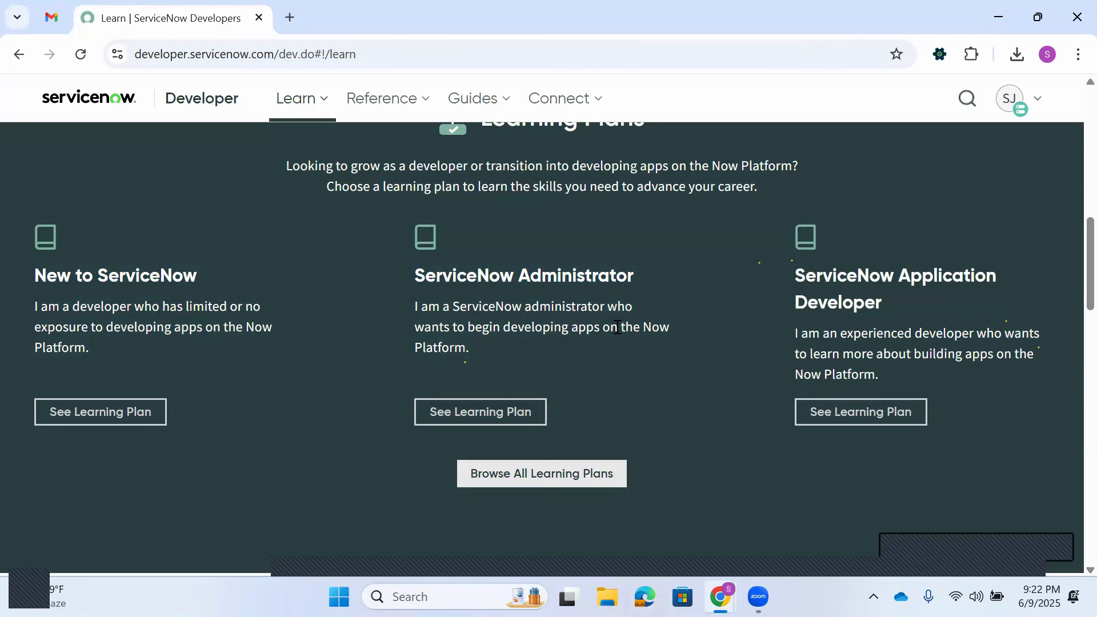
drag(466, 342, 382, 275)
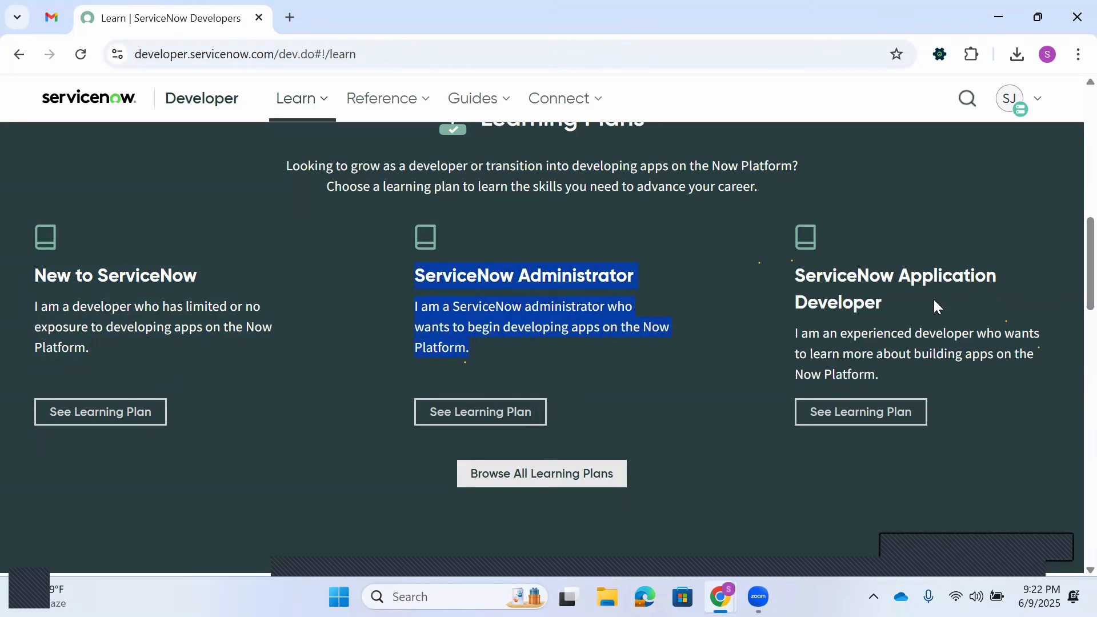
scroll(570, 360, down, 2)
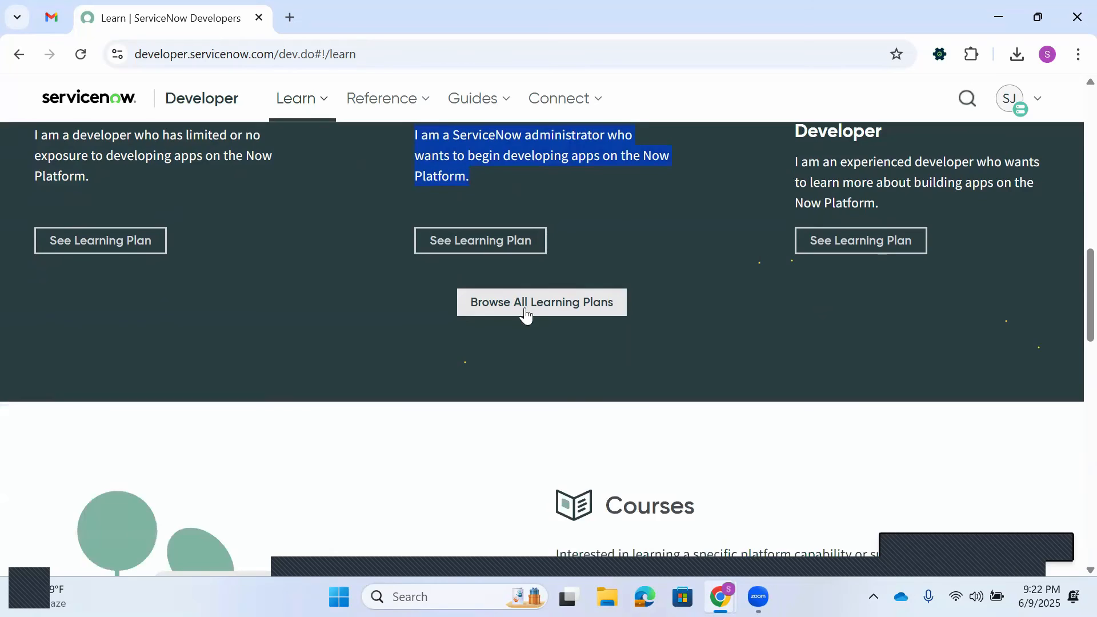
Step: Open the full Learning Plans list and review the Citizen Developer plan's 8 modules and outcomes
click(526, 309)
scroll(369, 332, down, 10)
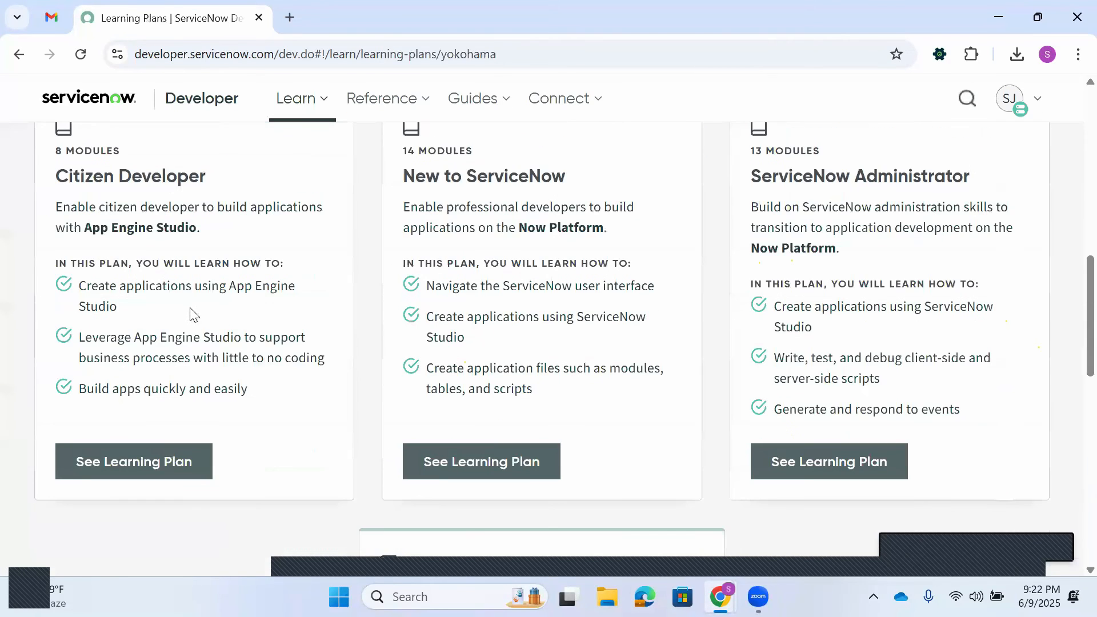
scroll(180, 274, up, 1)
drag(221, 260, 55, 263)
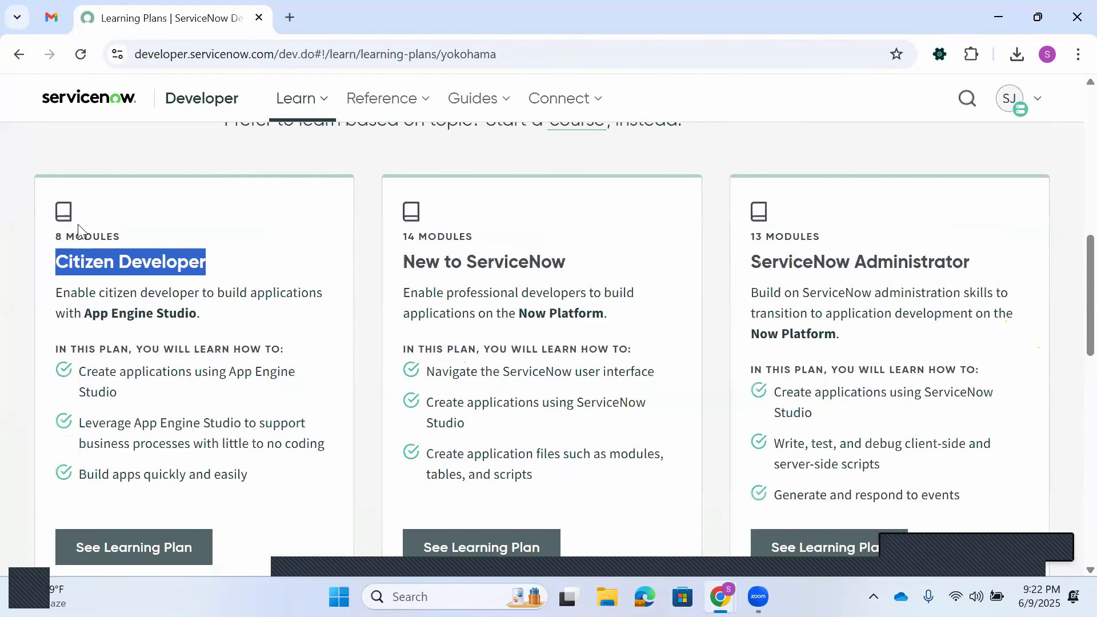
drag(152, 236, 25, 234)
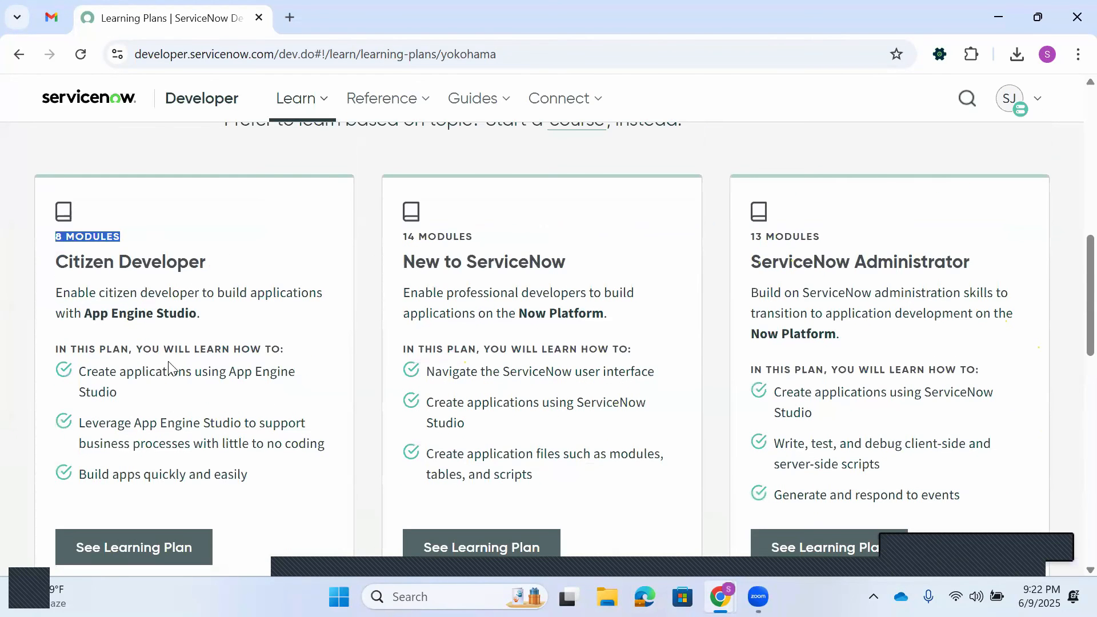
drag(231, 372, 277, 487)
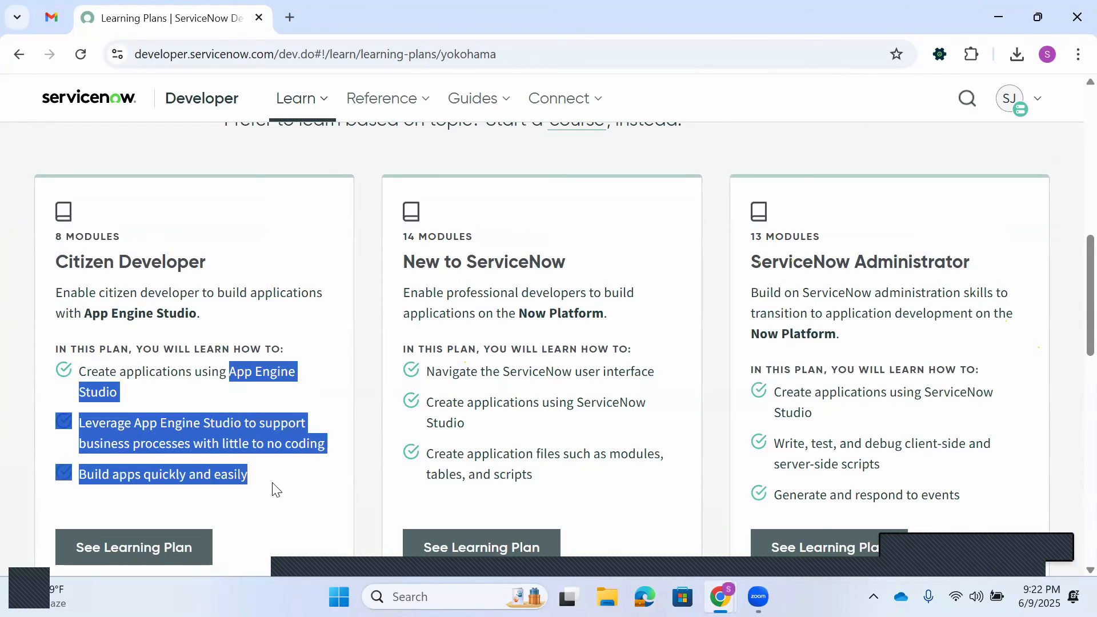
drag(84, 315, 208, 326)
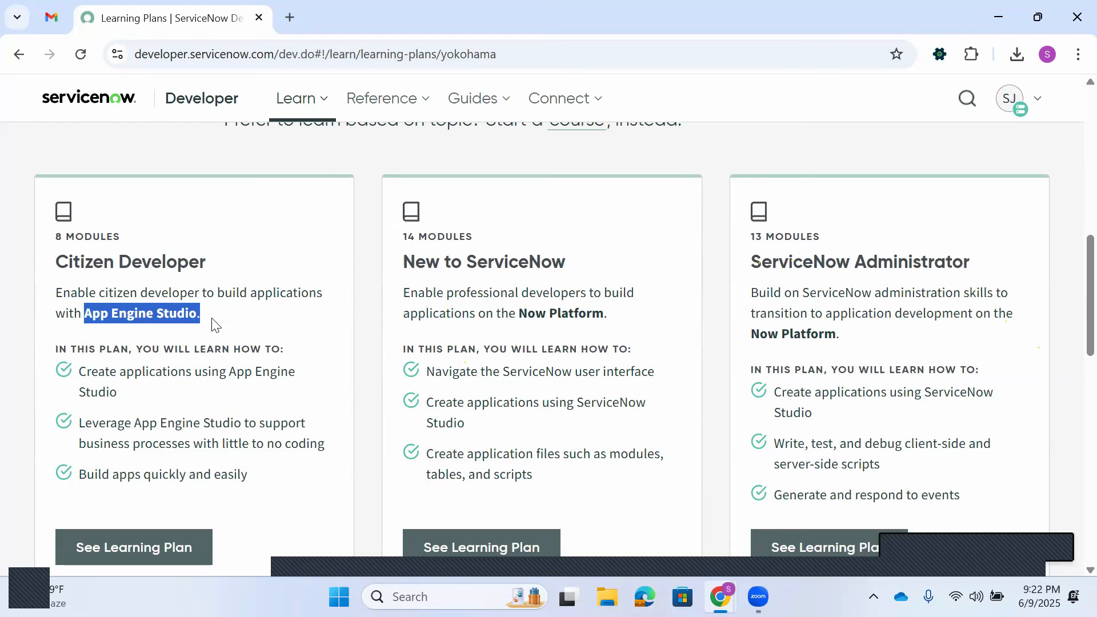
click(154, 344)
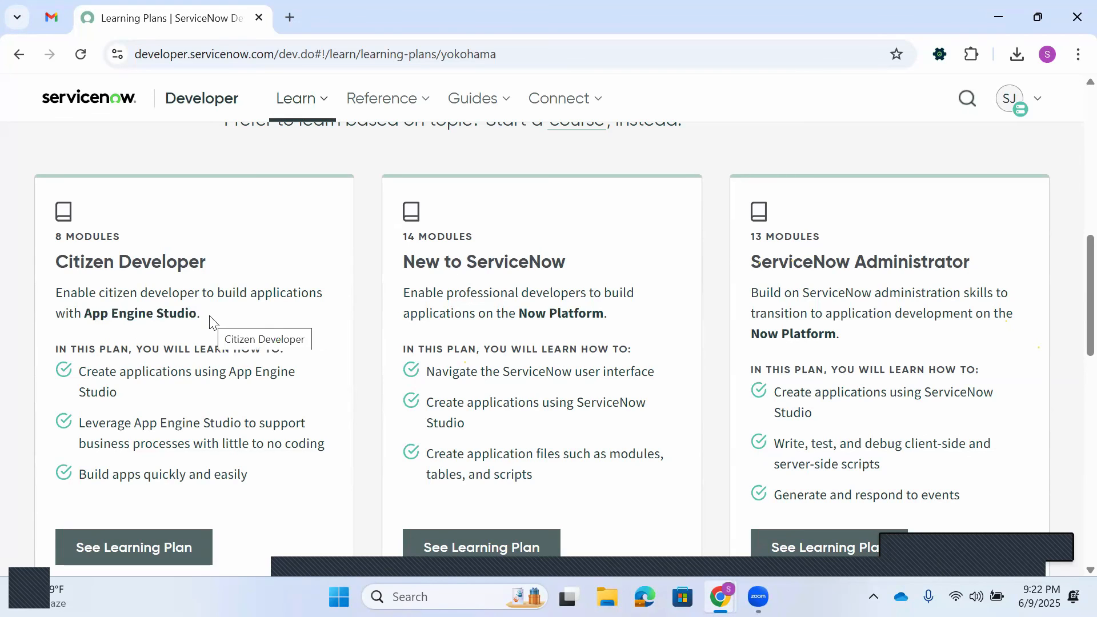
Step: Review the New to ServiceNow plan card and scroll through the other plans
drag(405, 262, 777, 261)
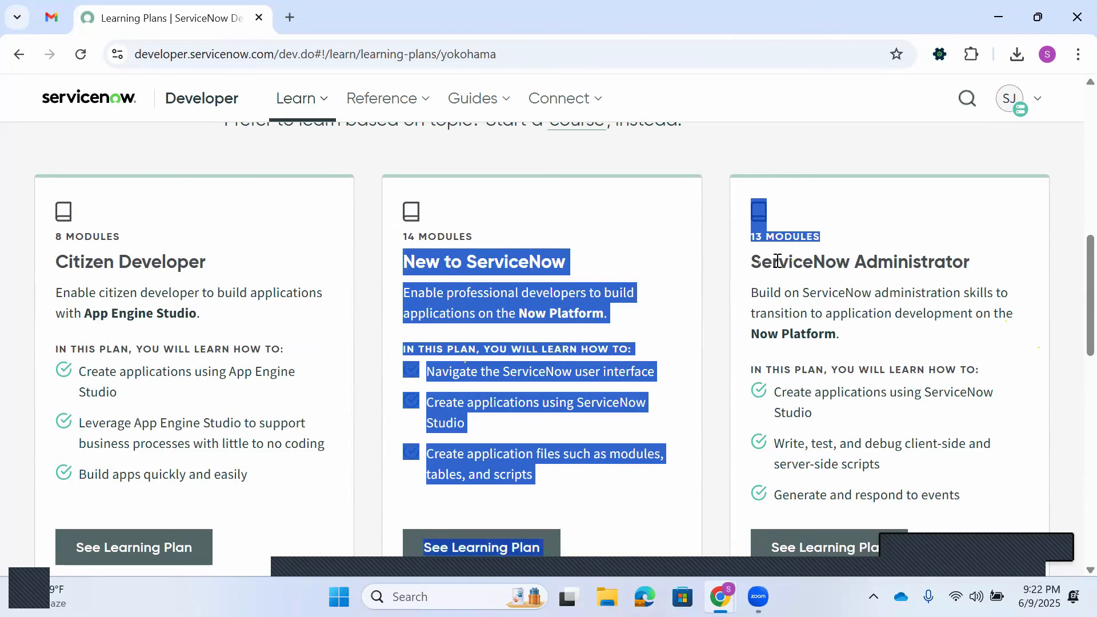
scroll(994, 269, down, 5)
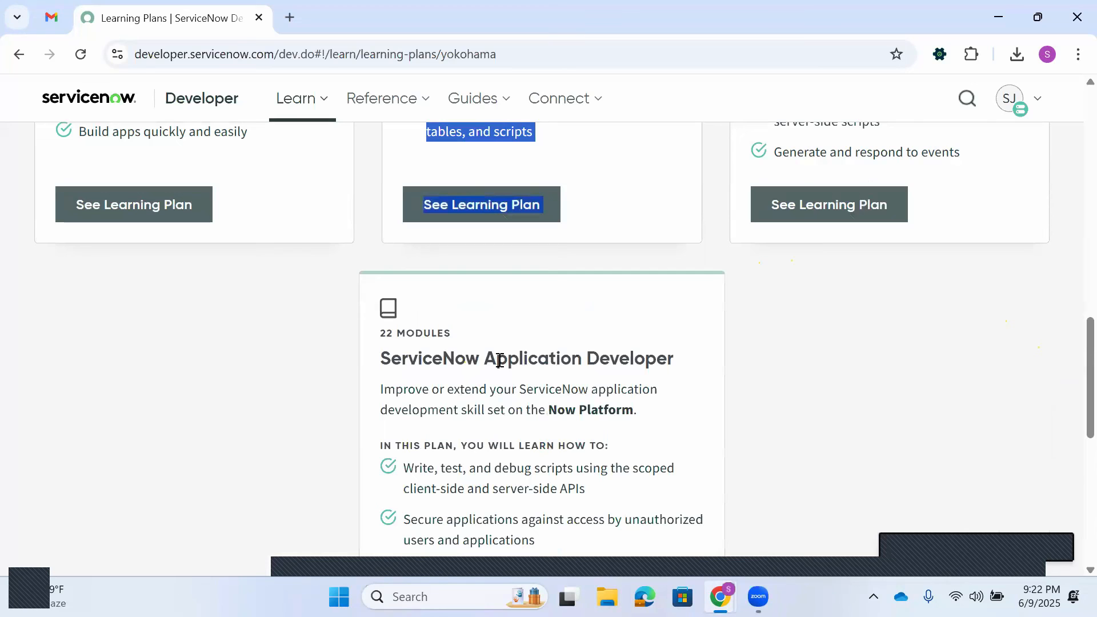
scroll(269, 345, up, 5)
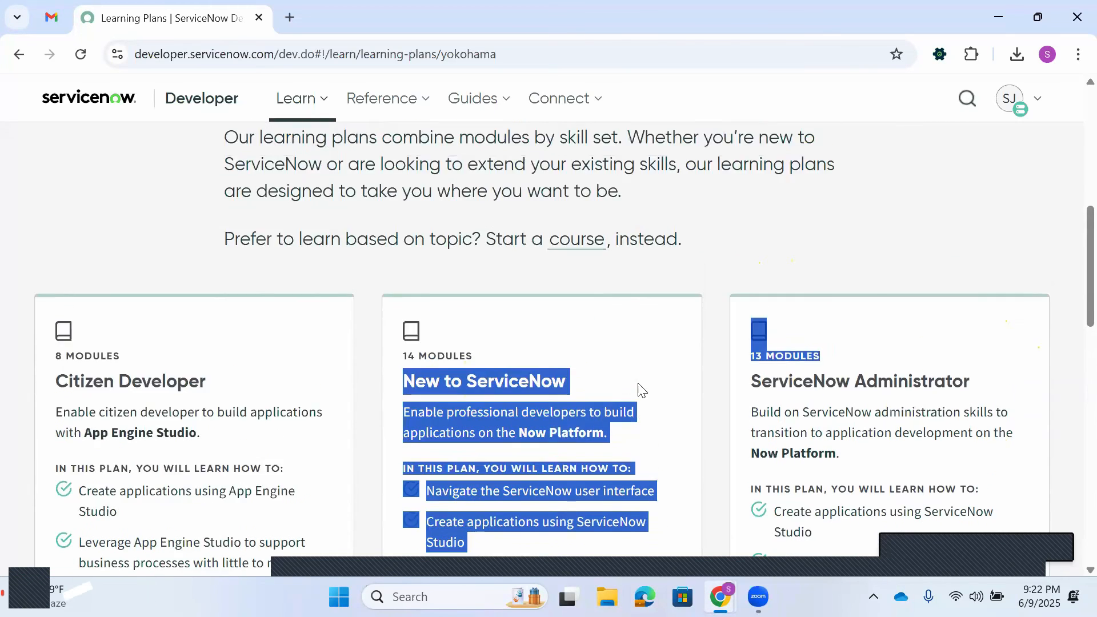
scroll(633, 389, up, 2)
scroll(631, 391, down, 8)
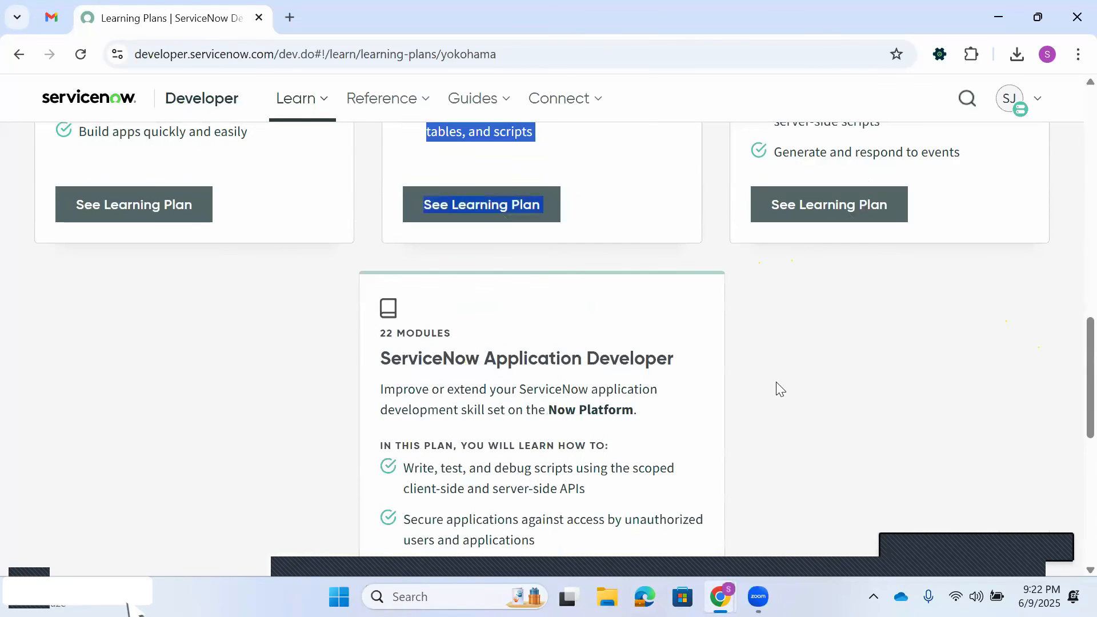
click(722, 347)
scroll(723, 348, up, 6)
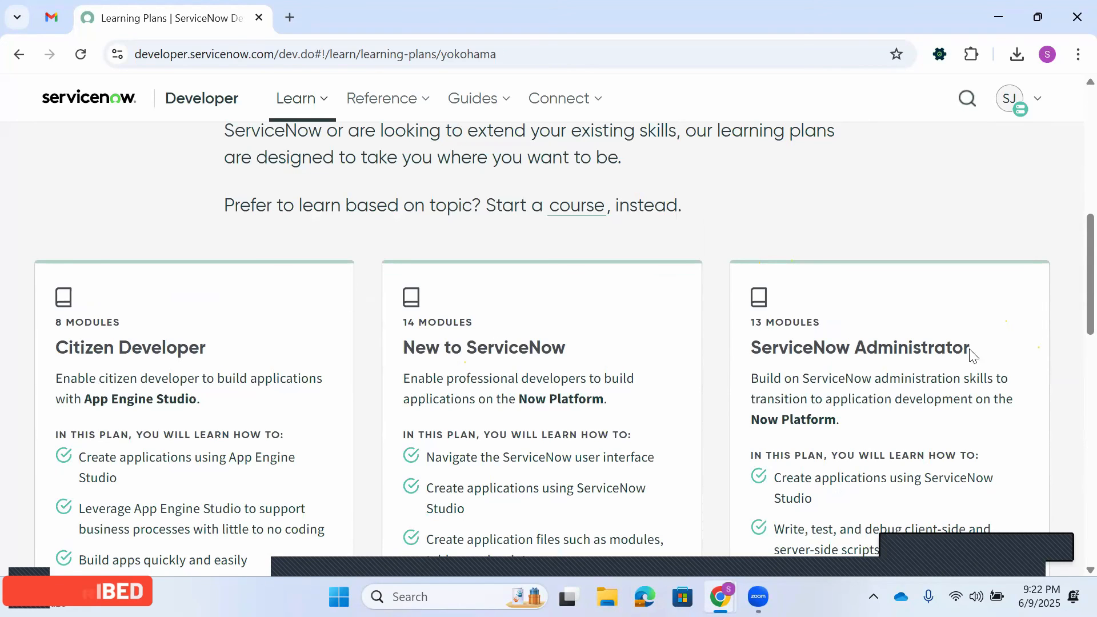
scroll(688, 352, up, 5)
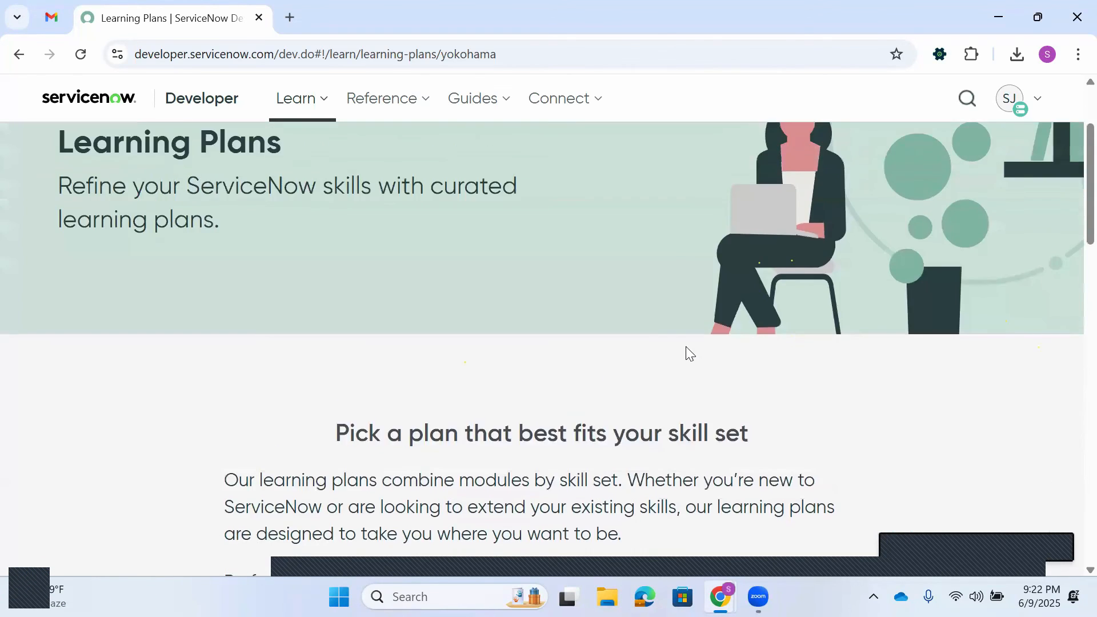
scroll(687, 353, up, 2)
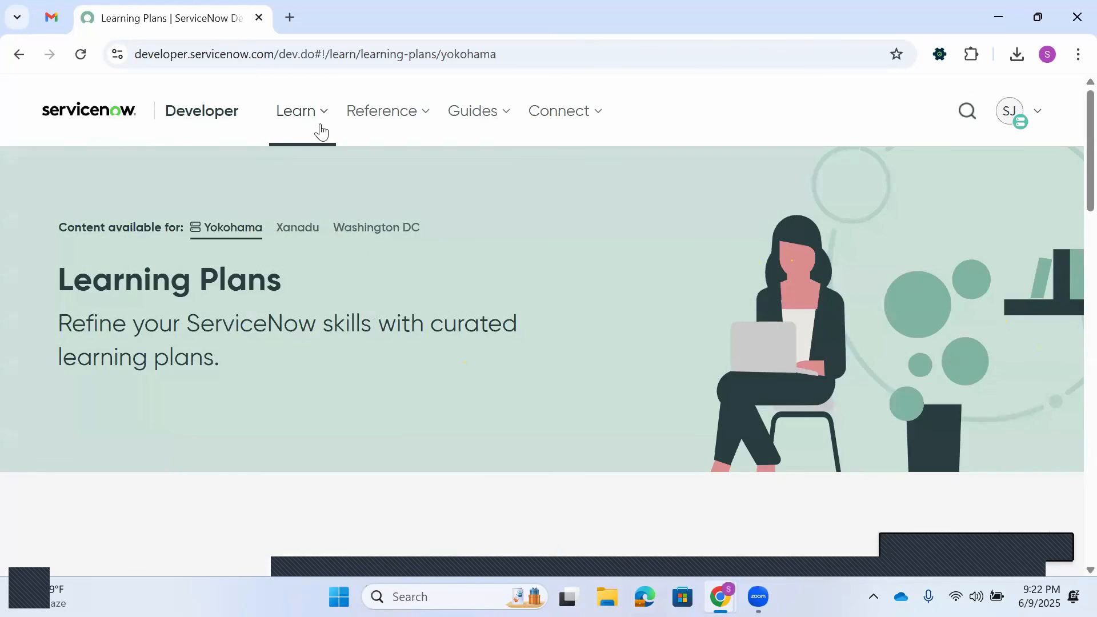
Step: Scroll the plans page once more, then bring up the Learn menu
mouse_move(307, 114)
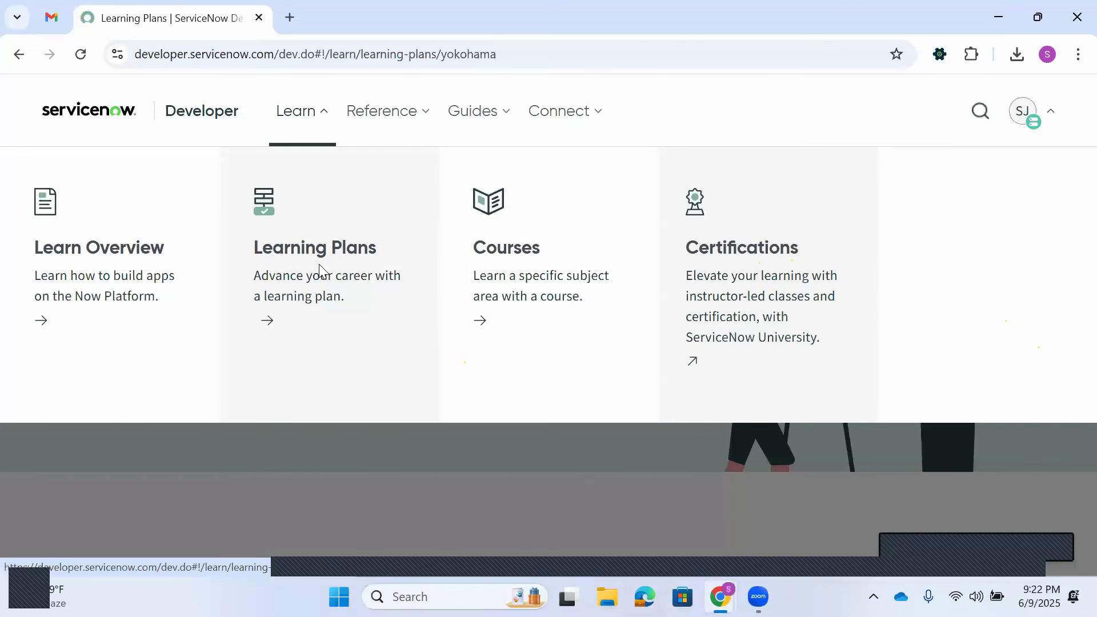
scroll(467, 350, down, 5)
scroll(467, 350, down, 10)
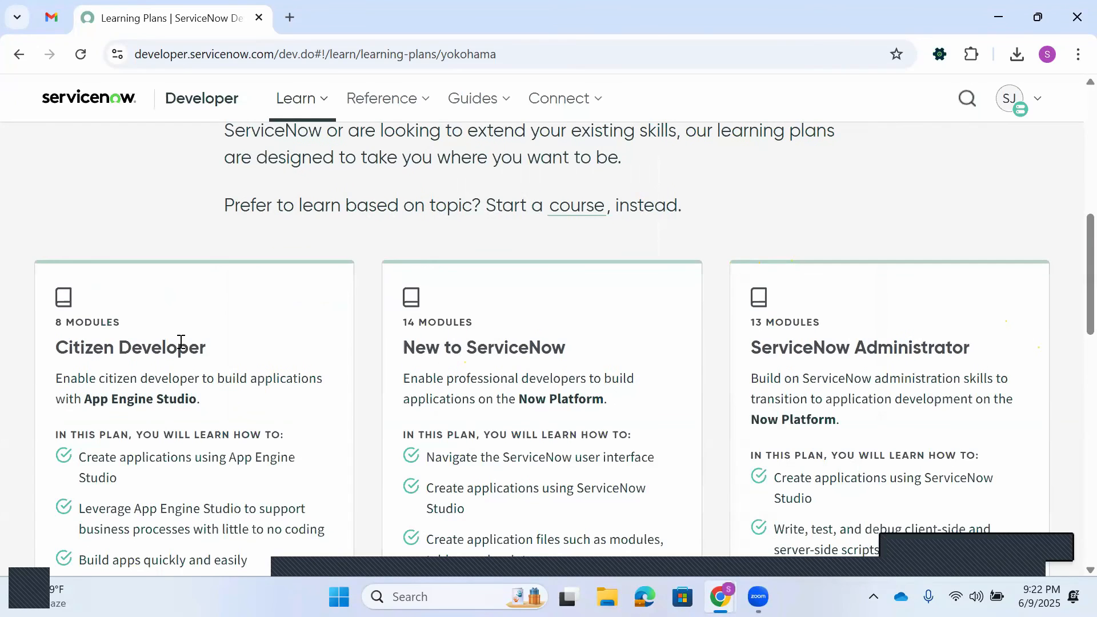
scroll(650, 204, down, 4)
scroll(313, 245, up, 8)
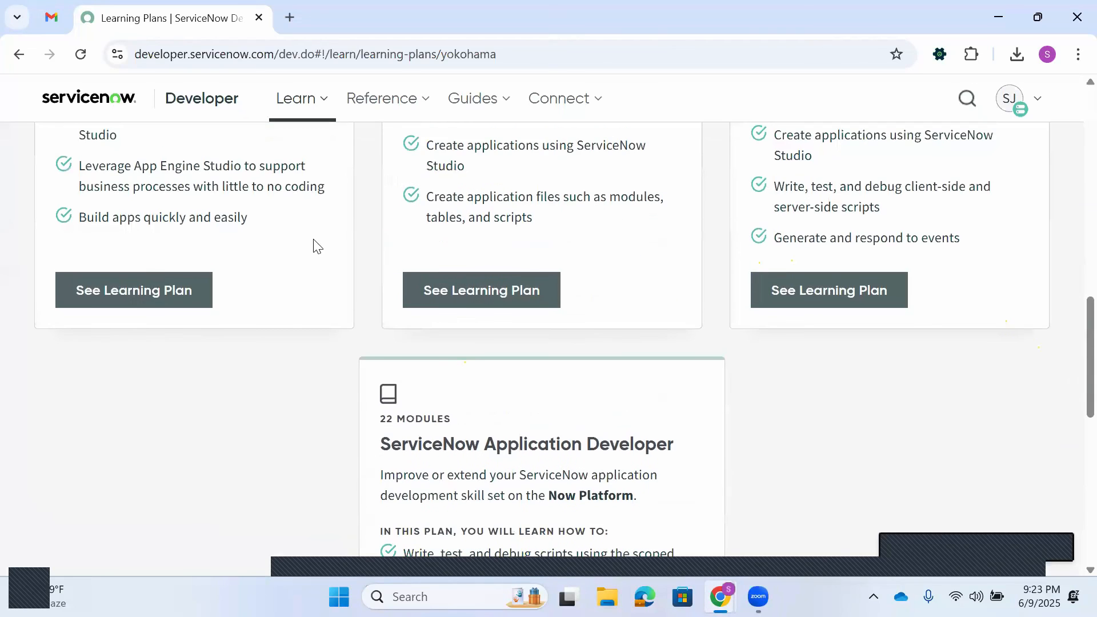
click(328, 112)
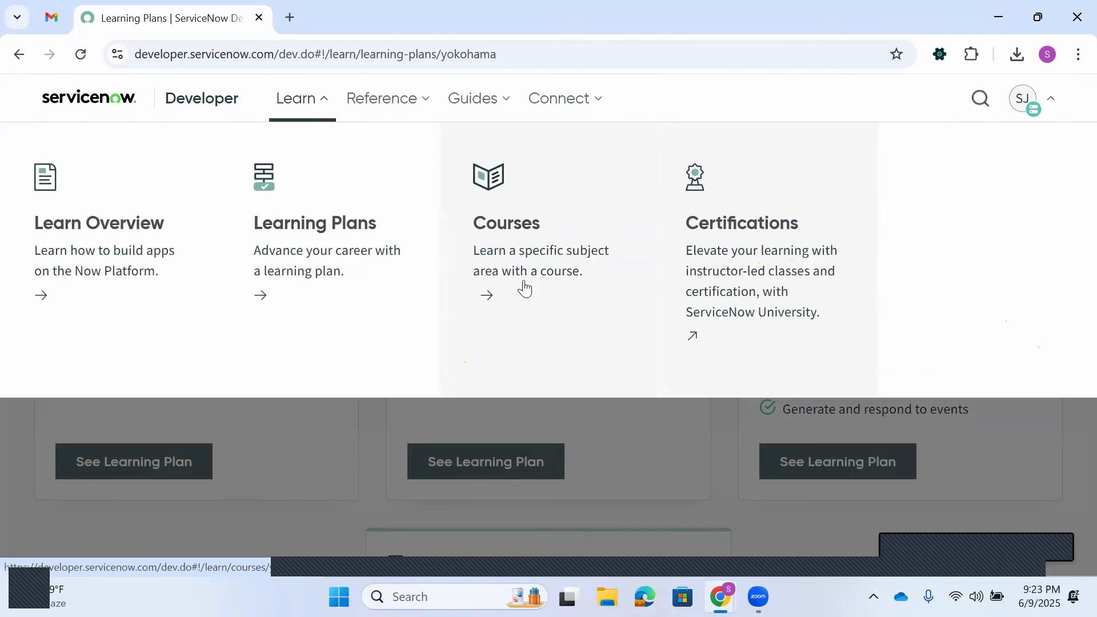
Step: Open the Yokohama Courses page and scroll through the course list
click(592, 276)
scroll(460, 285, down, 8)
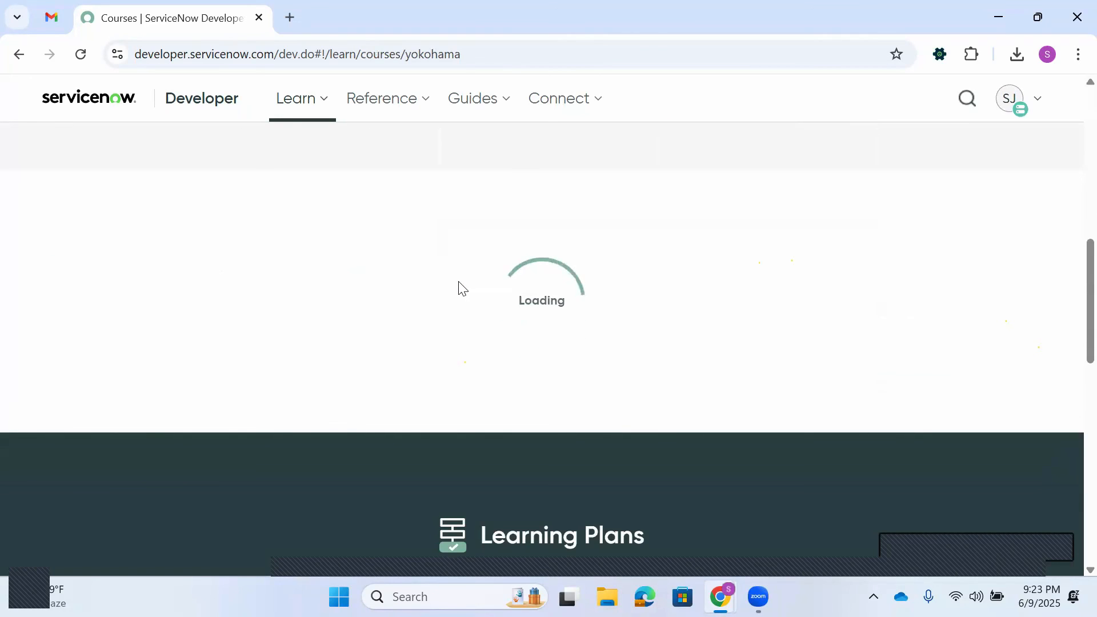
scroll(432, 290, down, 10)
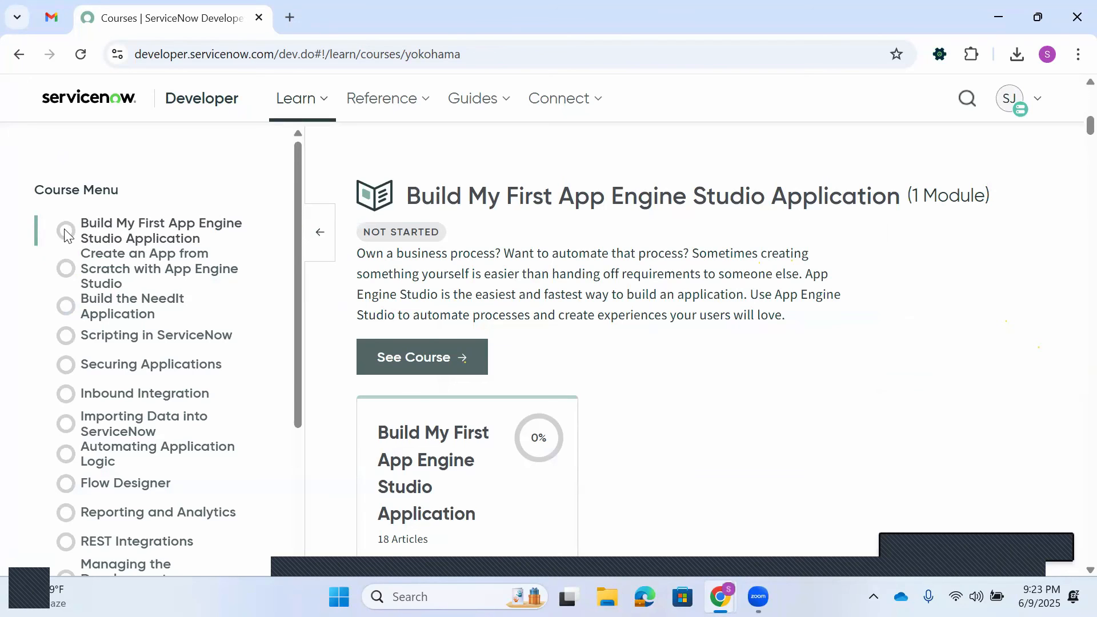
scroll(78, 275, down, 3)
scroll(108, 308, up, 3)
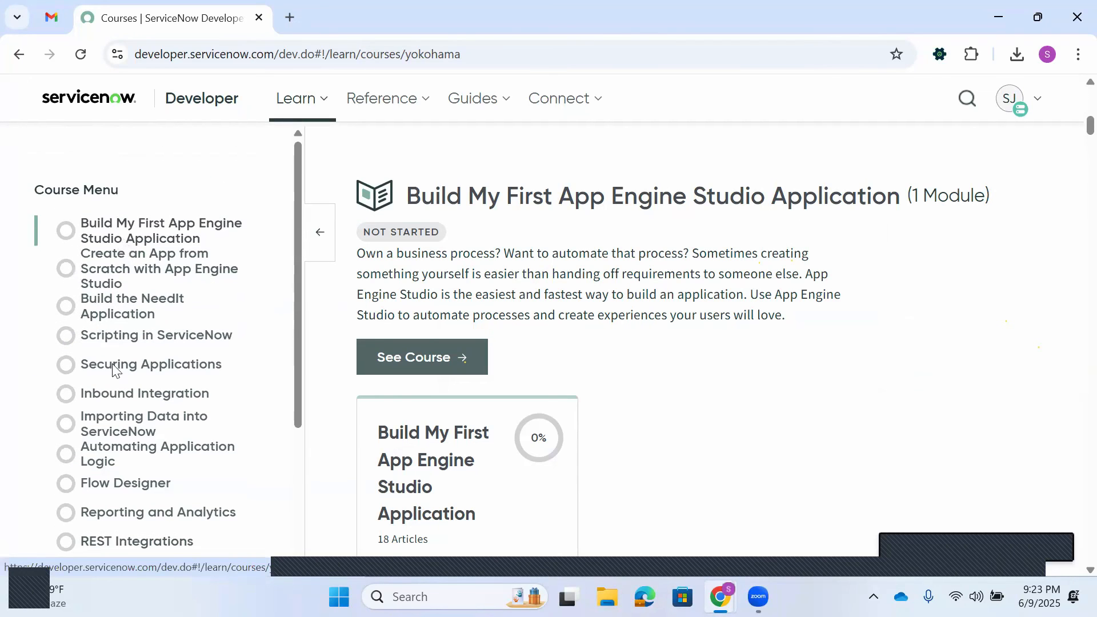
Step: Jump between Scripting, Securing Applications, Flow Designer, Reporting and Create an App from Scratch courses
click(94, 336)
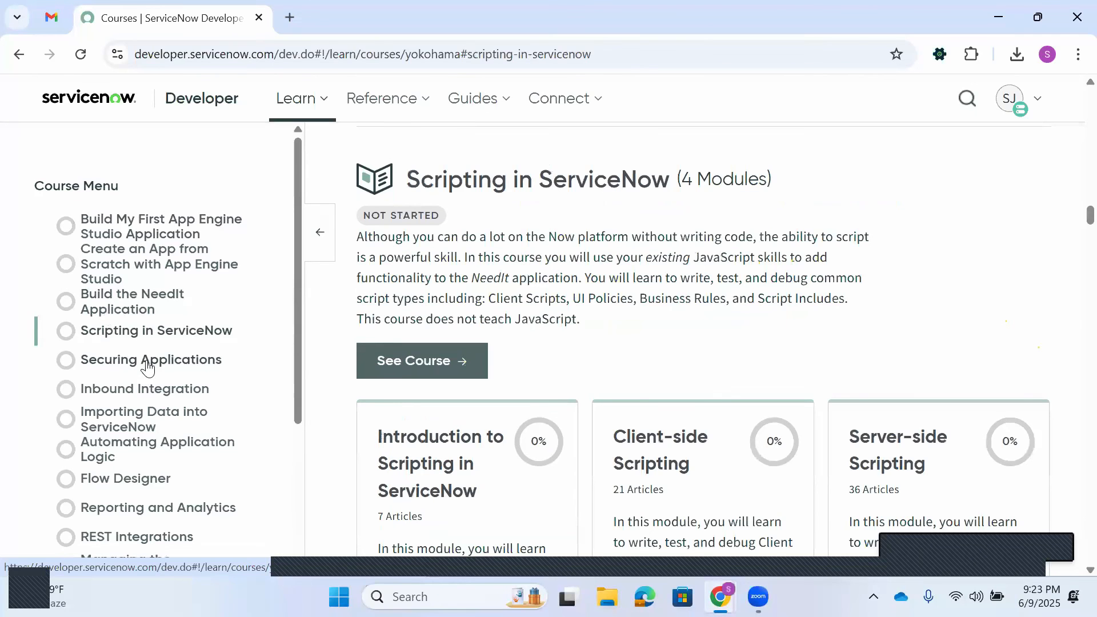
click(142, 370)
scroll(140, 372, down, 3)
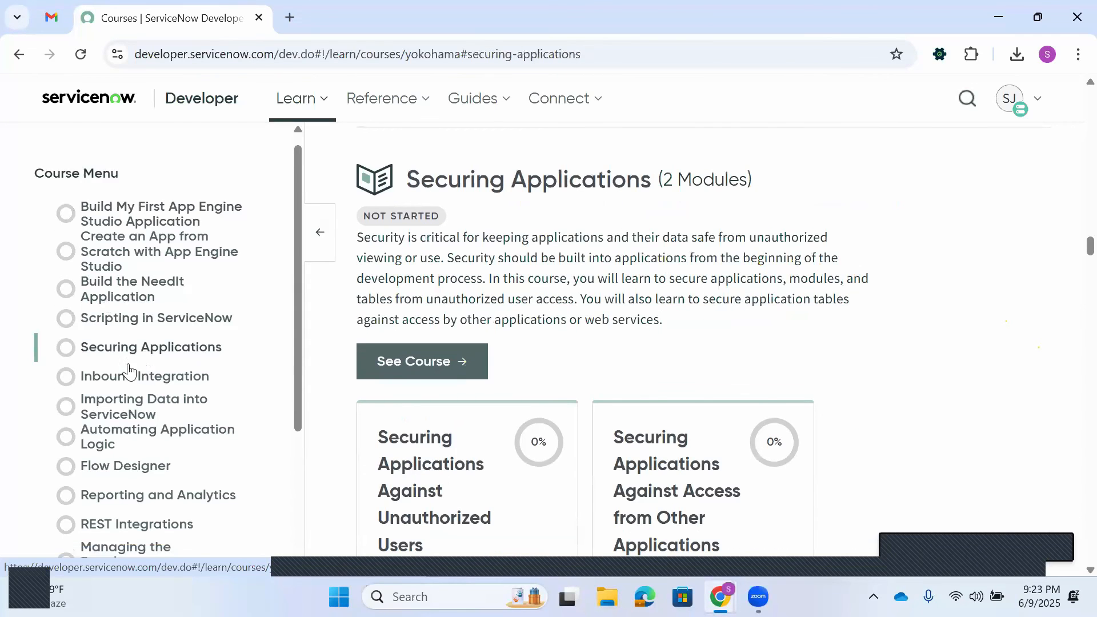
click(128, 313)
click(120, 343)
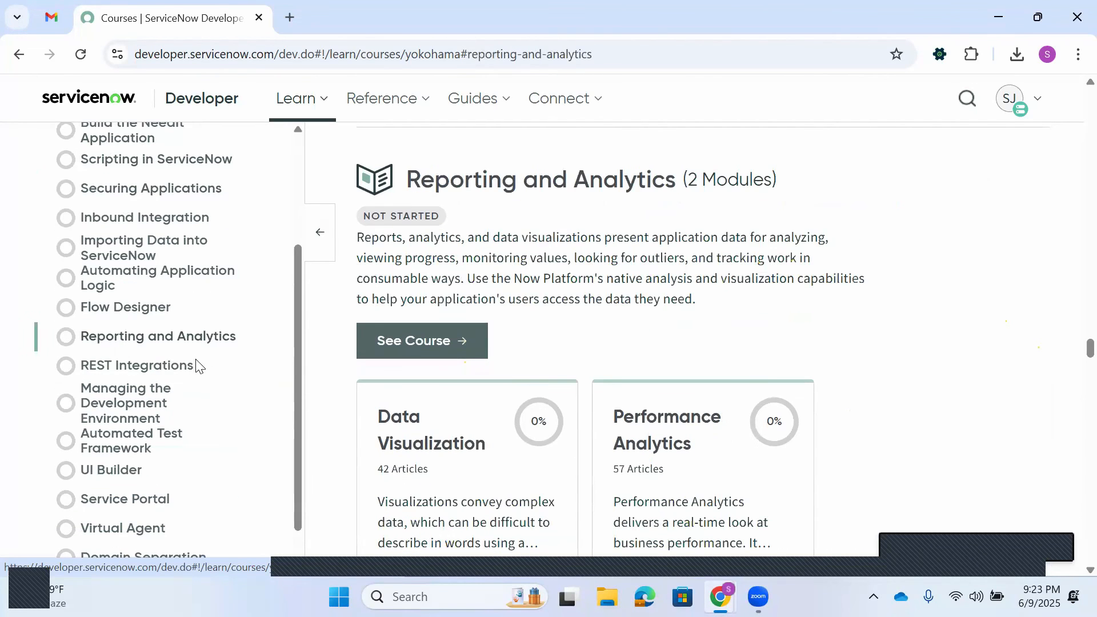
scroll(142, 253, up, 4)
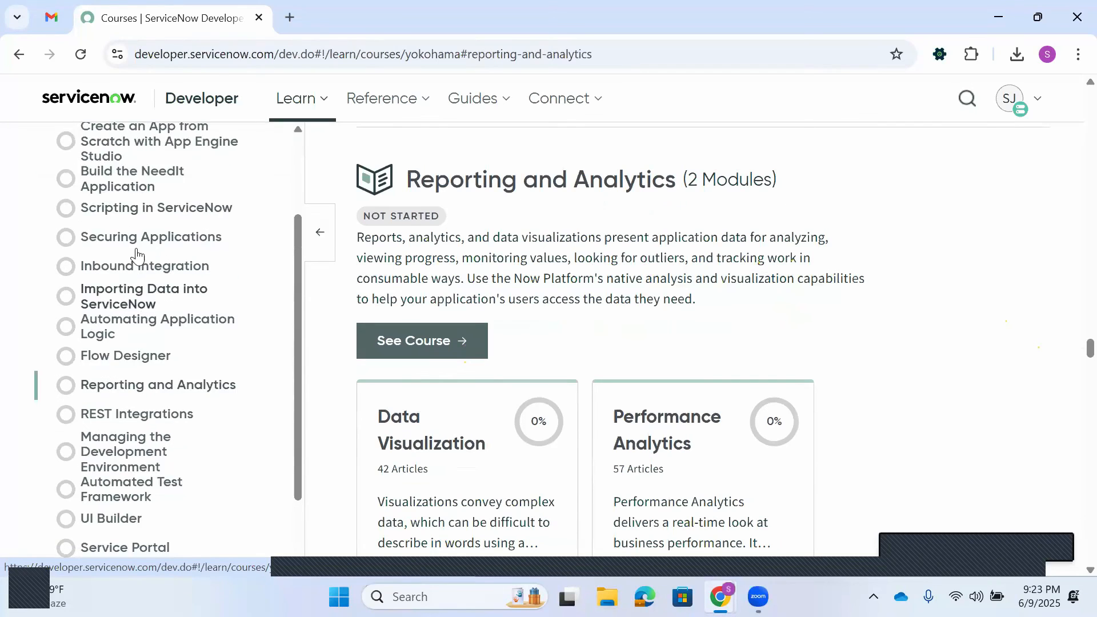
click(109, 274)
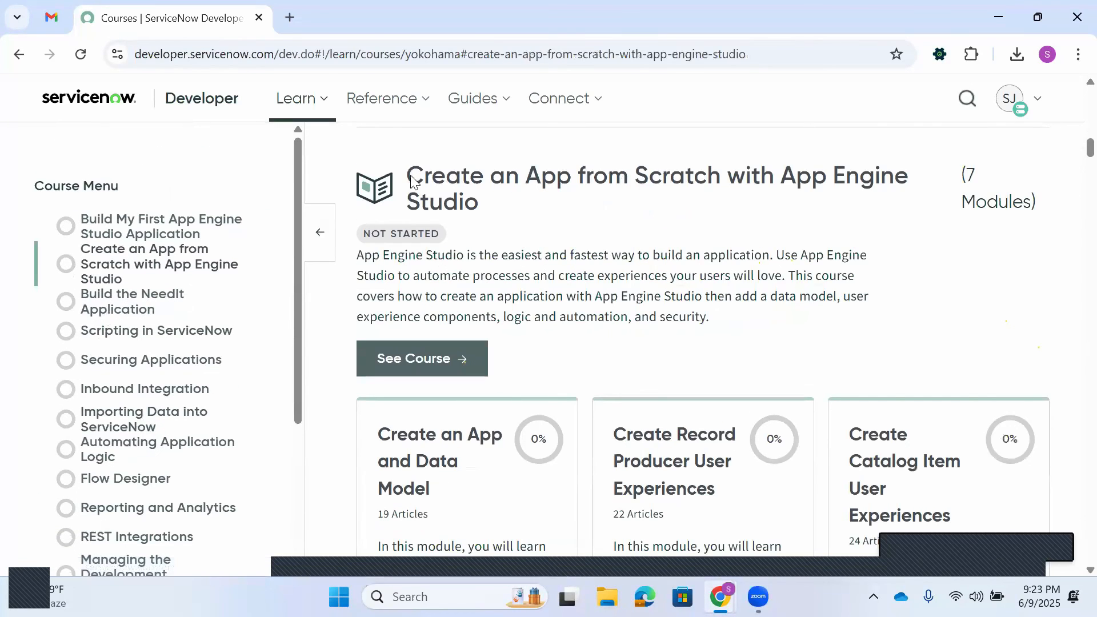
drag(406, 176, 487, 208)
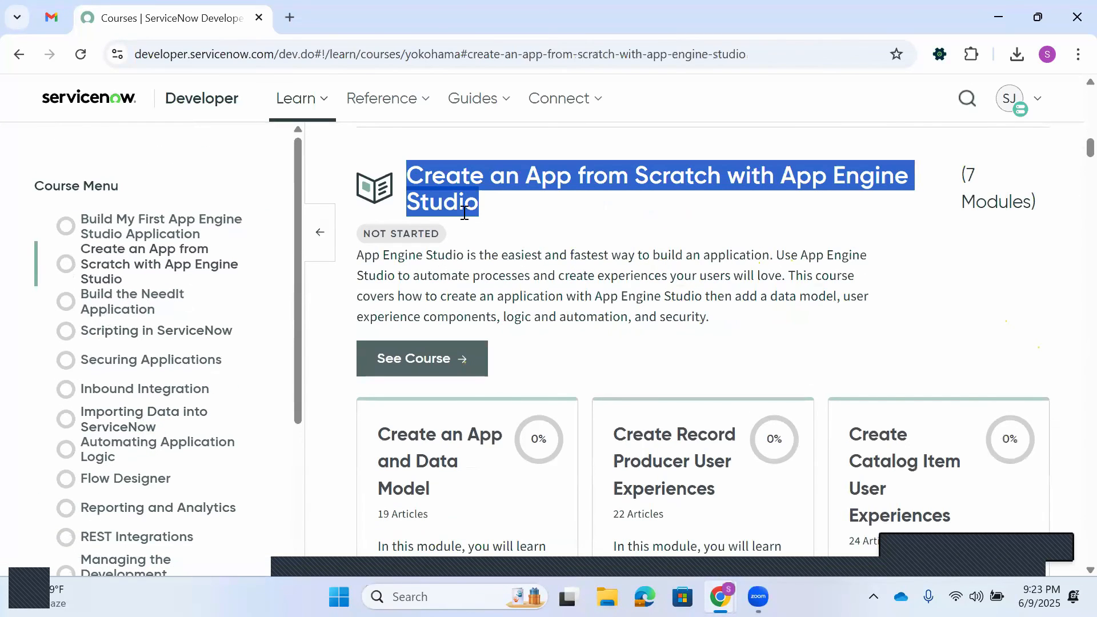
Step: Return to Scripting in ServiceNow and highlight the Client-side and Server-side Scripting modules
click(144, 340)
scroll(628, 263, down, 3)
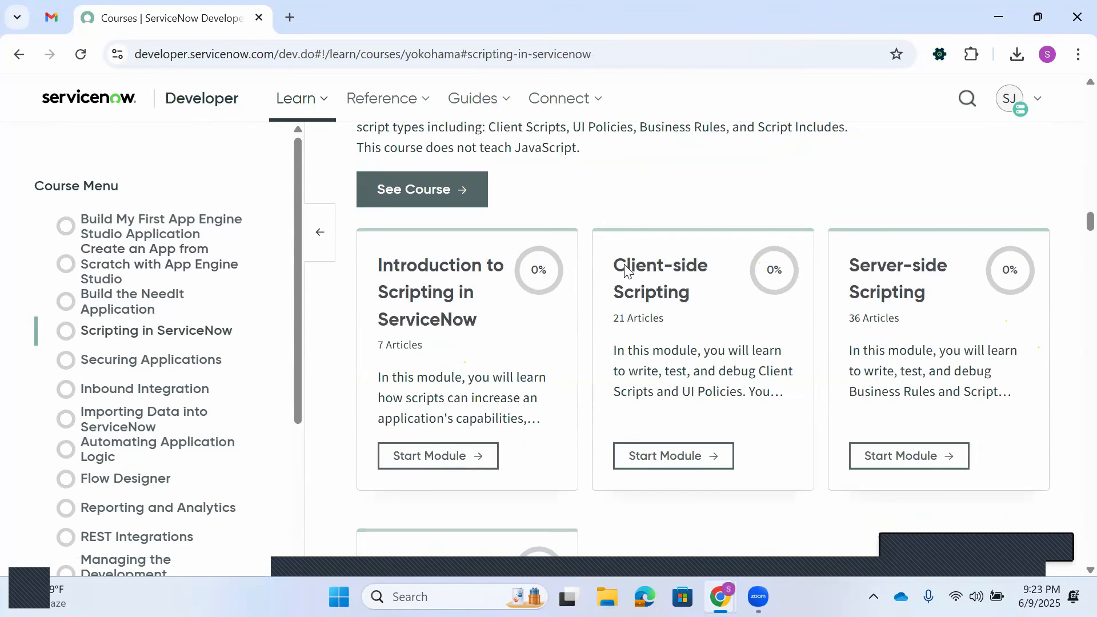
drag(718, 314, 613, 256)
drag(967, 301, 848, 257)
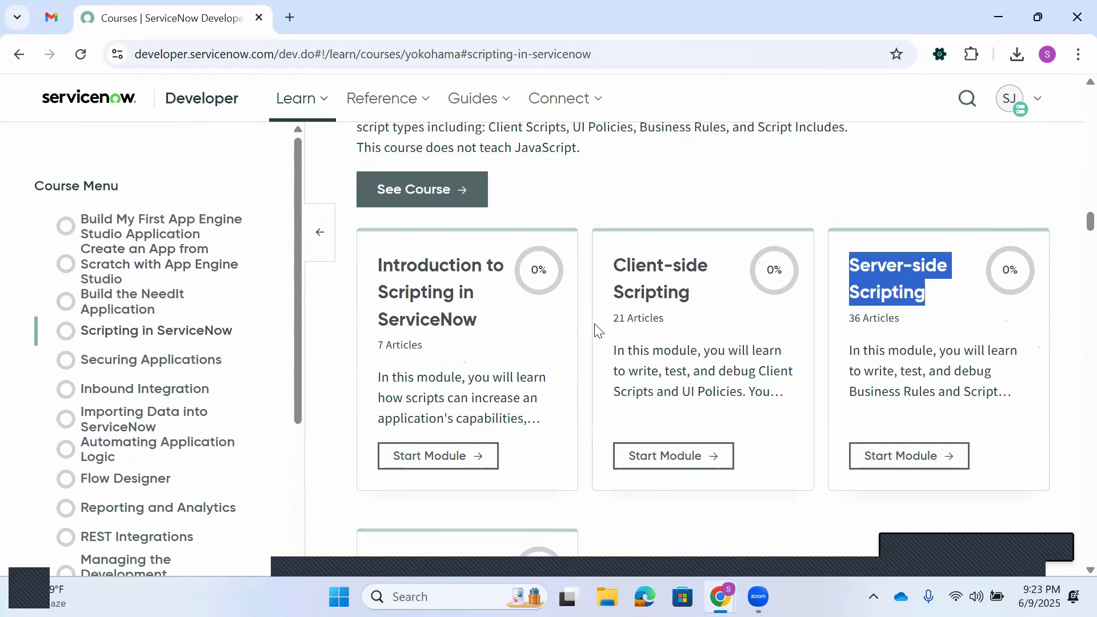
drag(614, 318, 1009, 409)
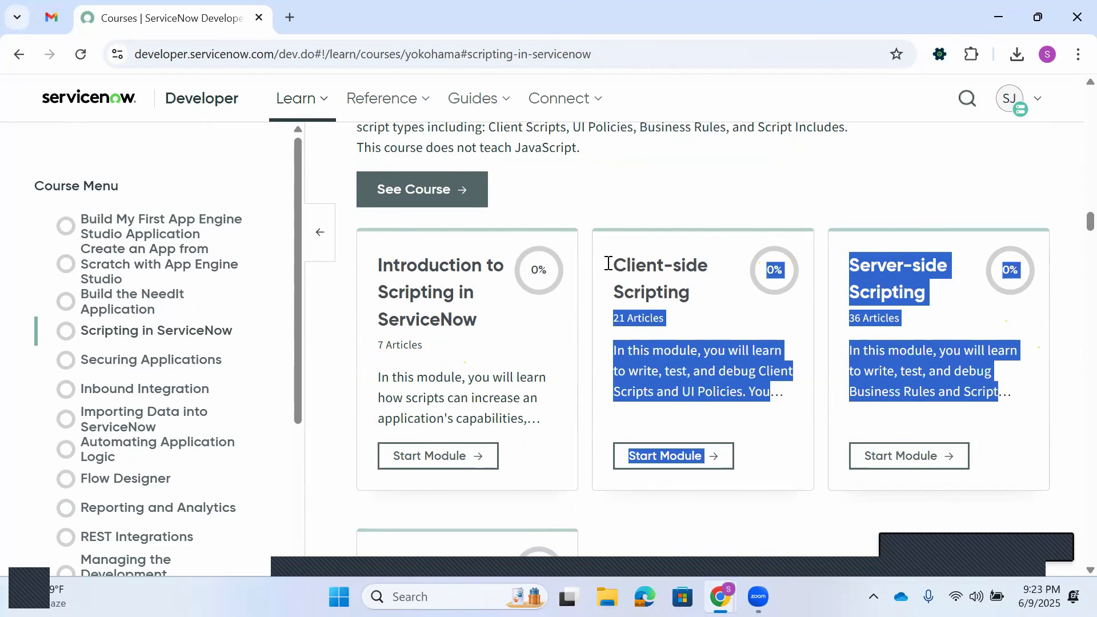
drag(608, 263, 1022, 354)
scroll(327, 117, up, 2)
scroll(343, 131, up, 2)
Step: Open the Learn mega-menu from the top navigation bar
click(297, 98)
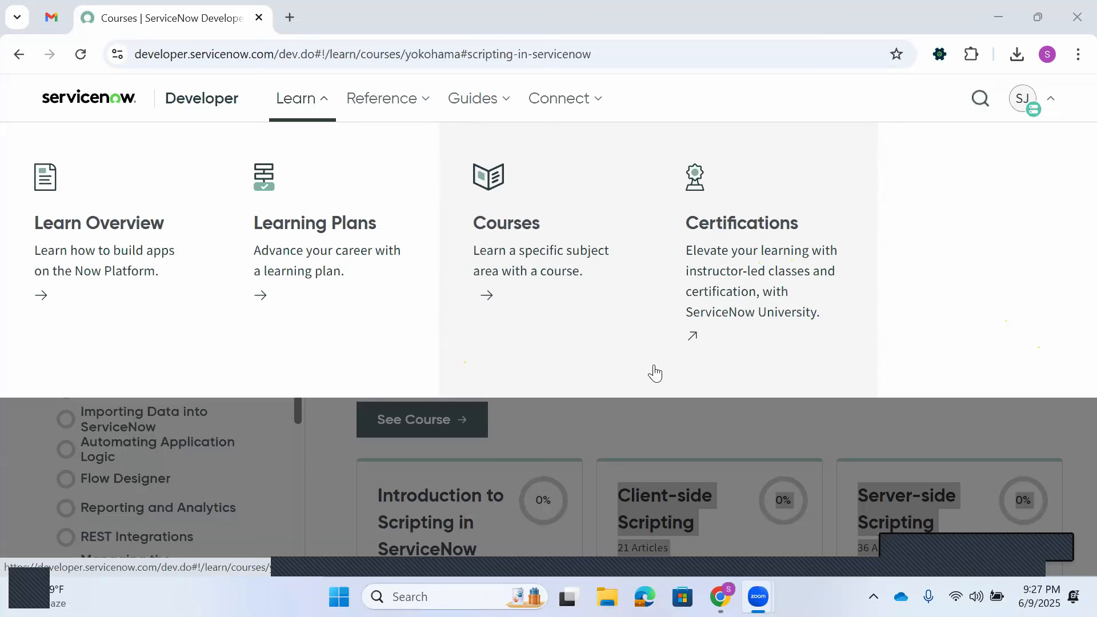
Step: Close the Learn menu and open the Reference mega-menu instead
click(653, 432)
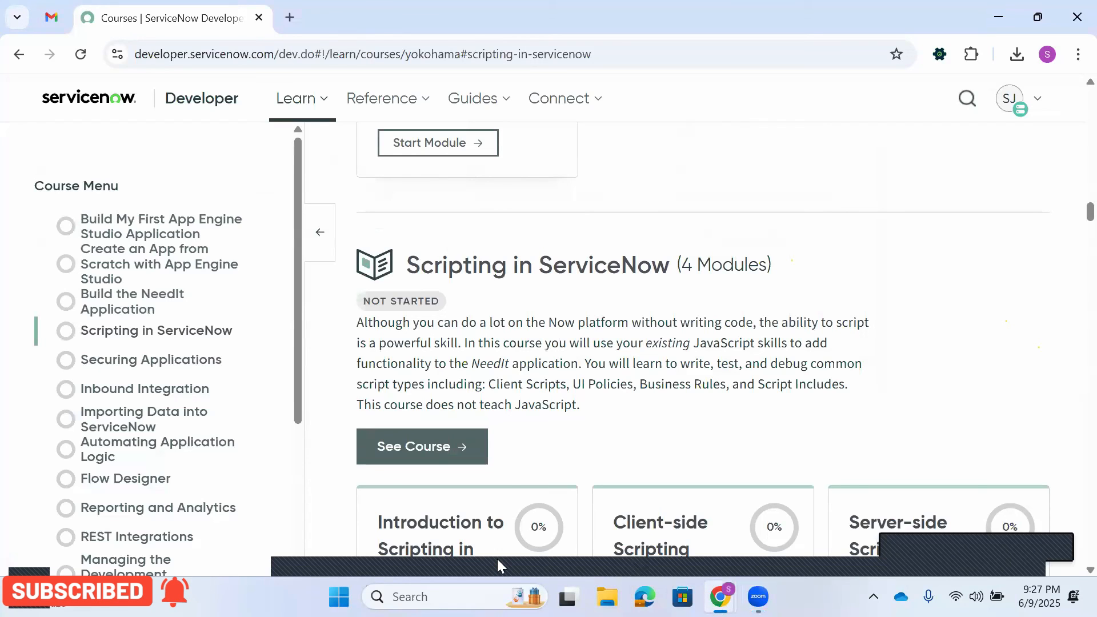
click(374, 109)
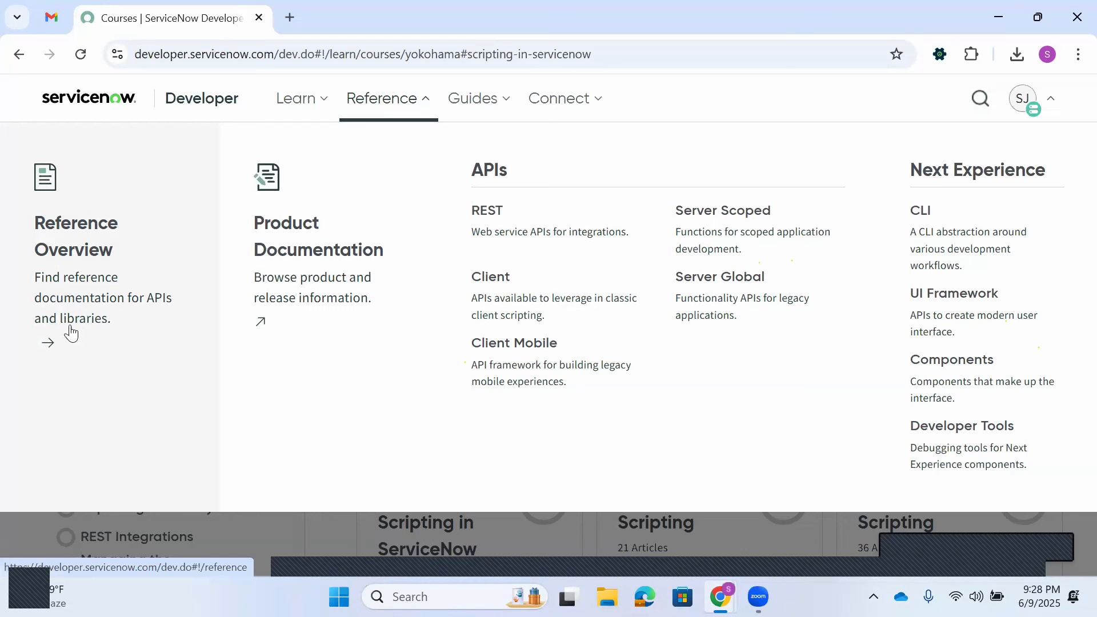
Step: Open the Reference overview page and locate Client among the Now Platform APIs
click(183, 319)
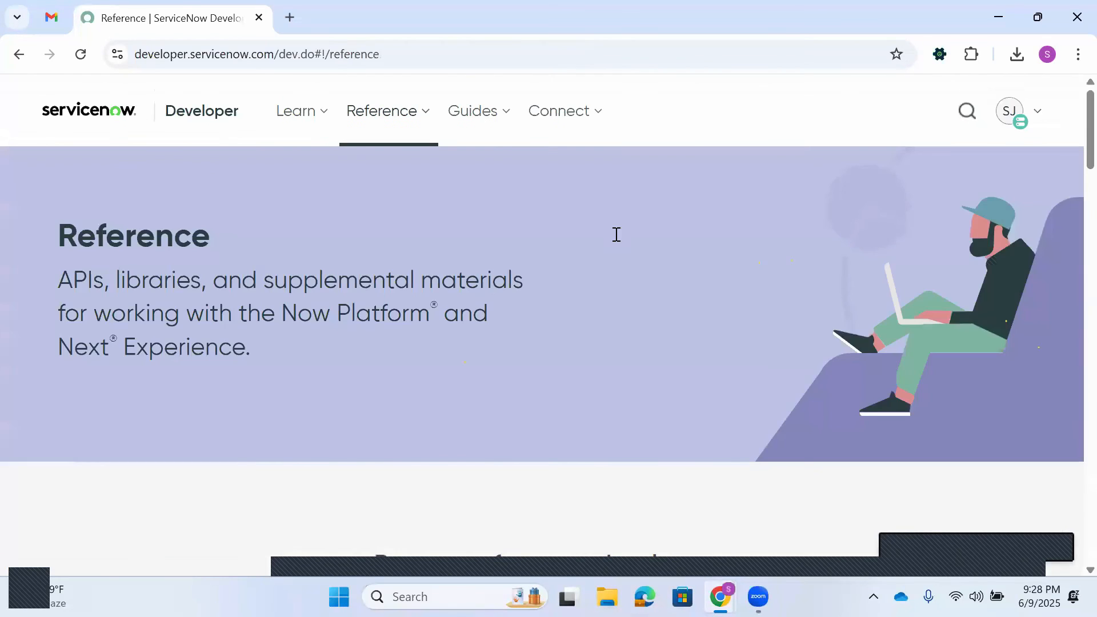
scroll(588, 265, down, 10)
scroll(457, 275, down, 2)
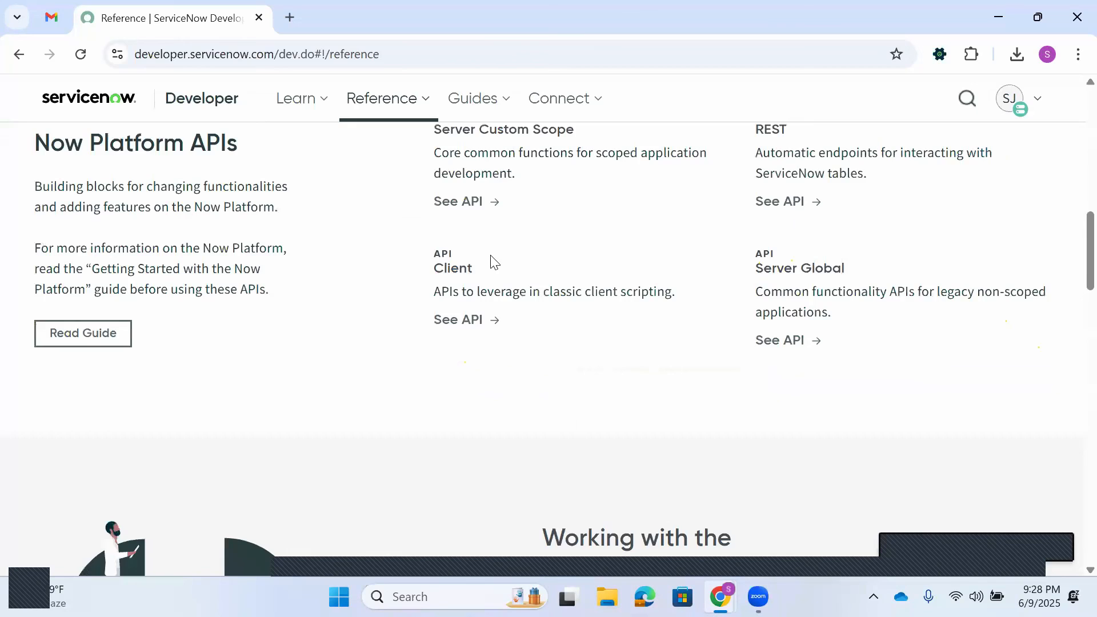
scroll(473, 370, up, 3)
double_click(476, 439)
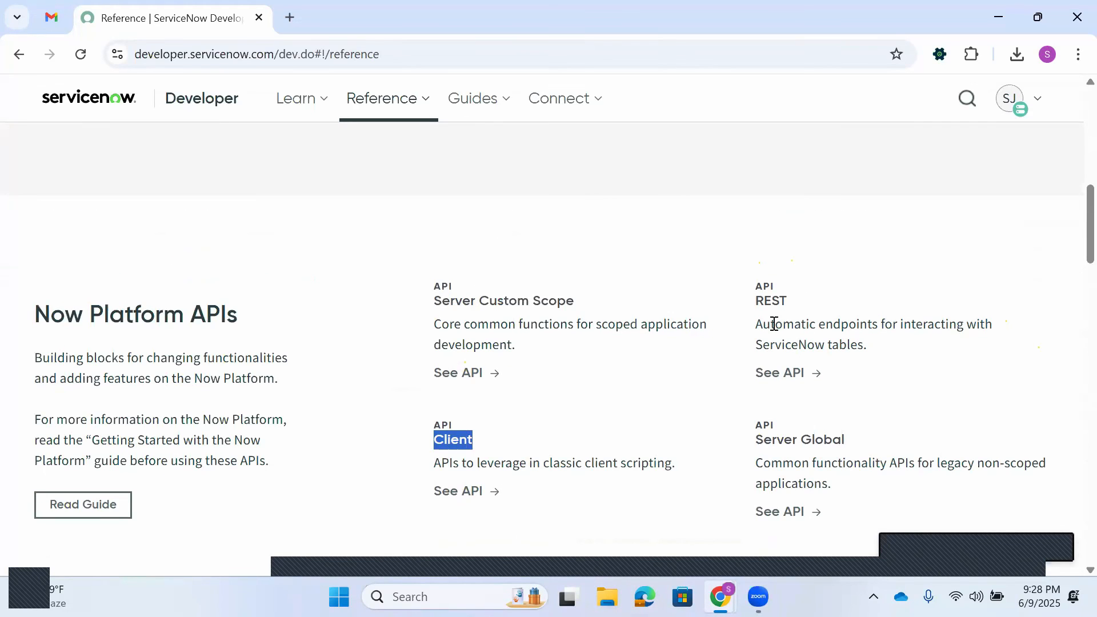
scroll(762, 320, down, 6)
scroll(403, 419, up, 6)
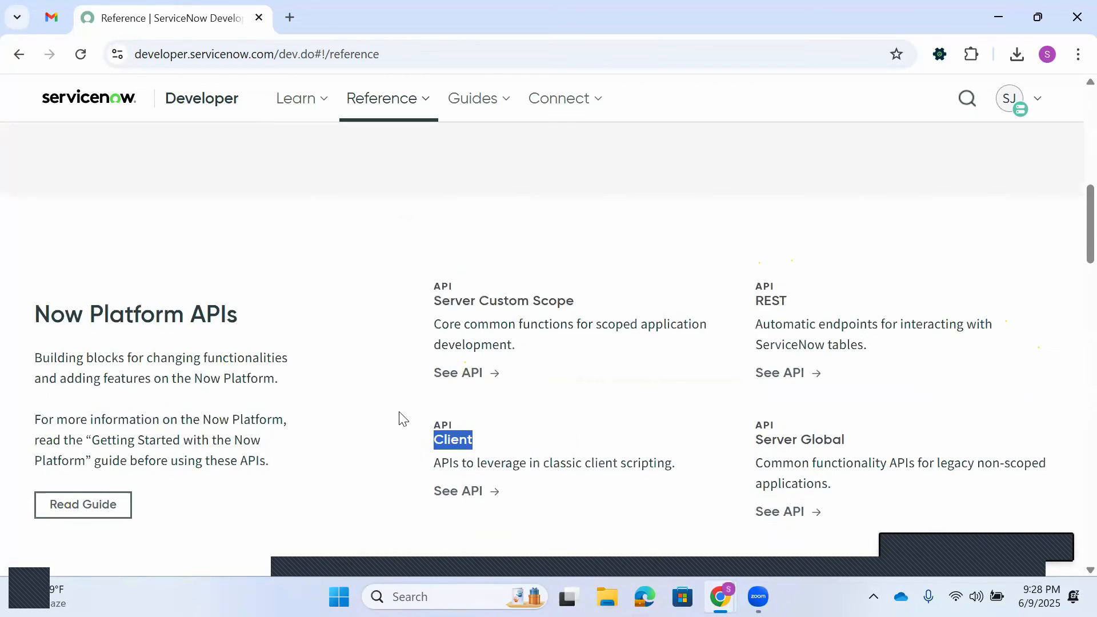
click(454, 439)
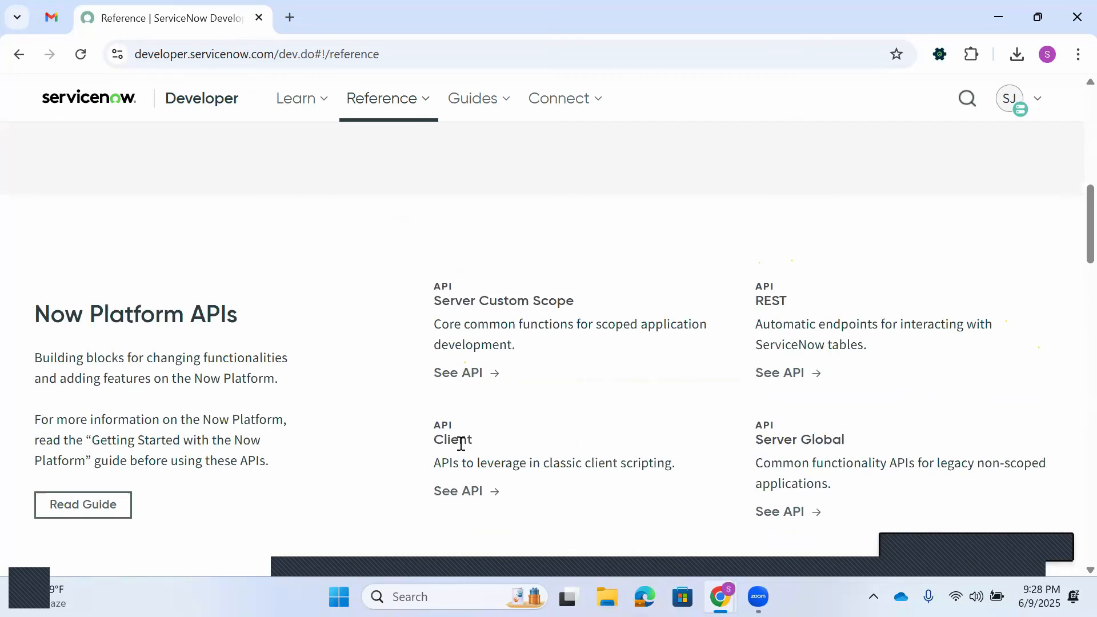
Step: Open the Client API list and scroll through its classes
click(457, 491)
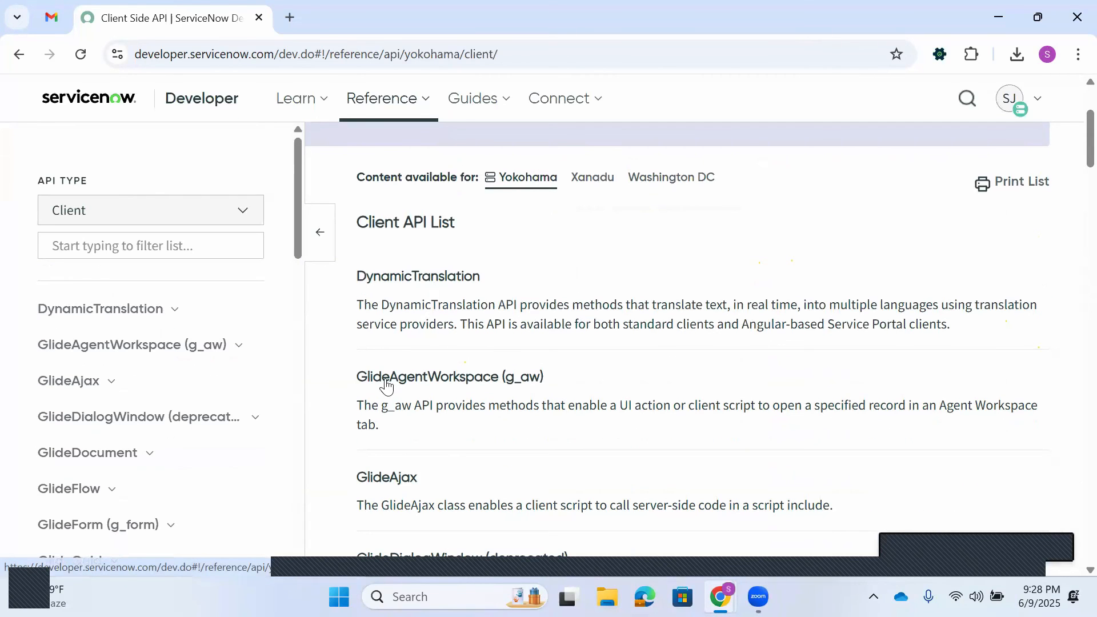
scroll(476, 388, down, 4)
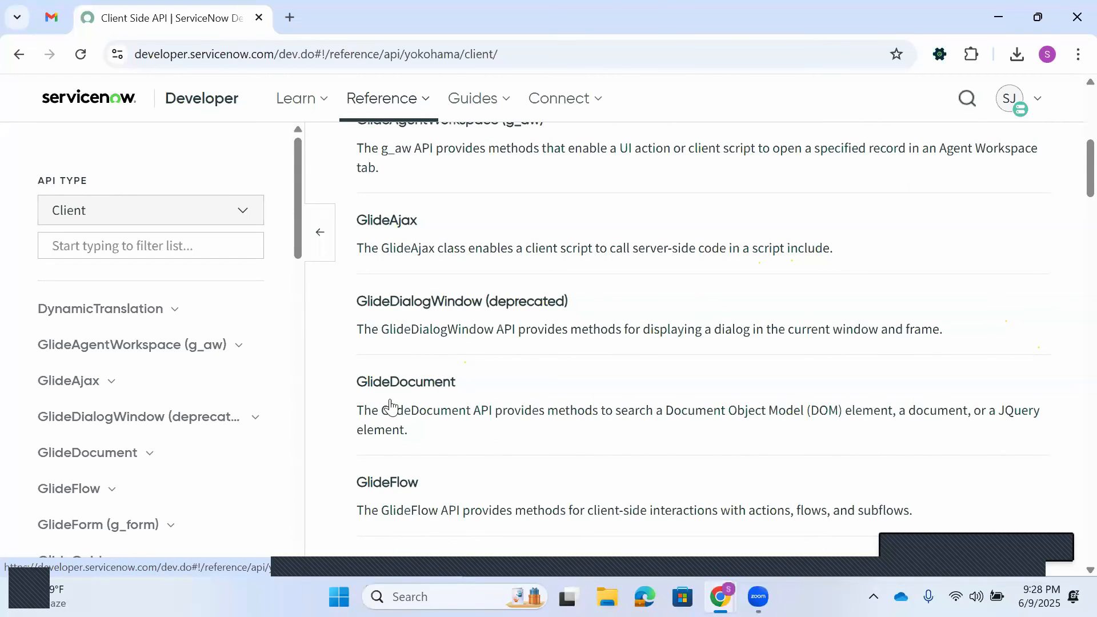
scroll(431, 414, down, 3)
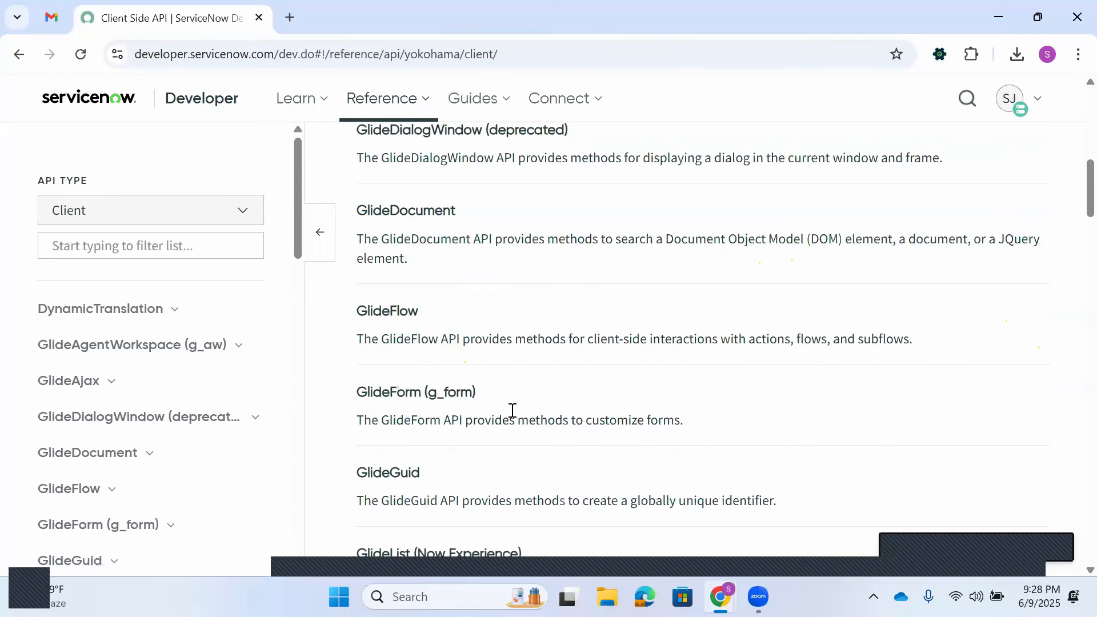
scroll(49, 318, down, 10)
scroll(121, 368, down, 8)
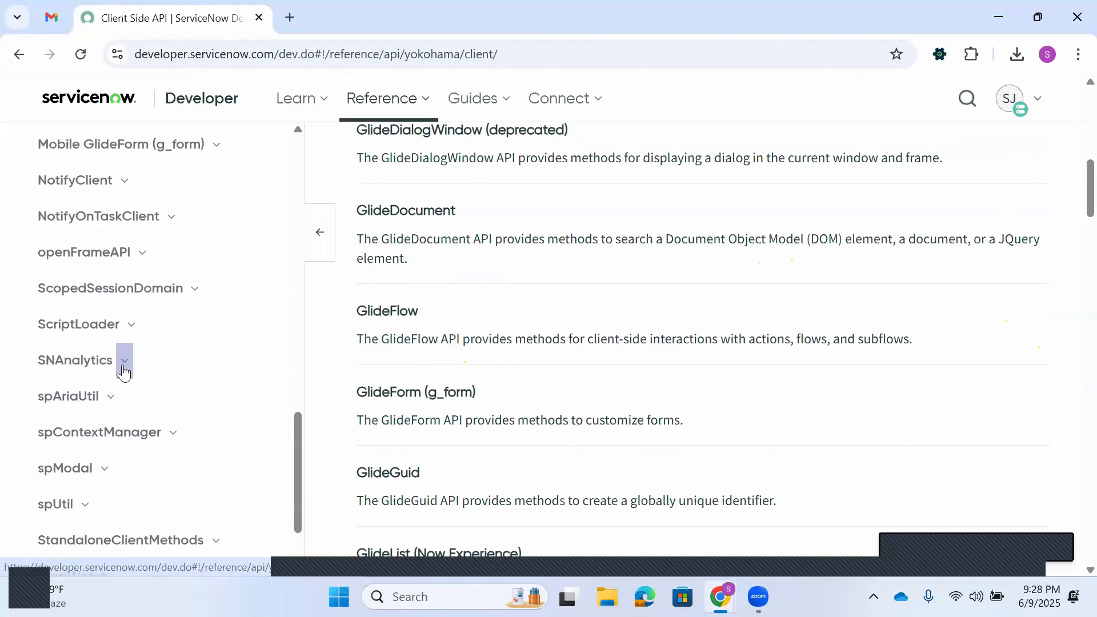
scroll(123, 368, up, 10)
scroll(123, 367, up, 10)
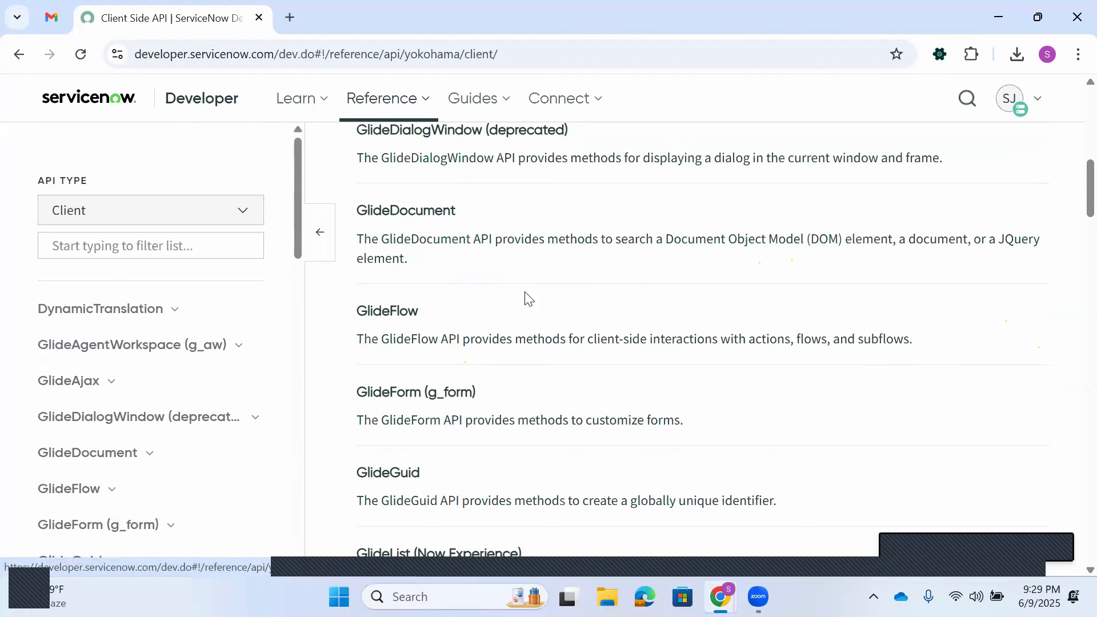
scroll(497, 257, up, 8)
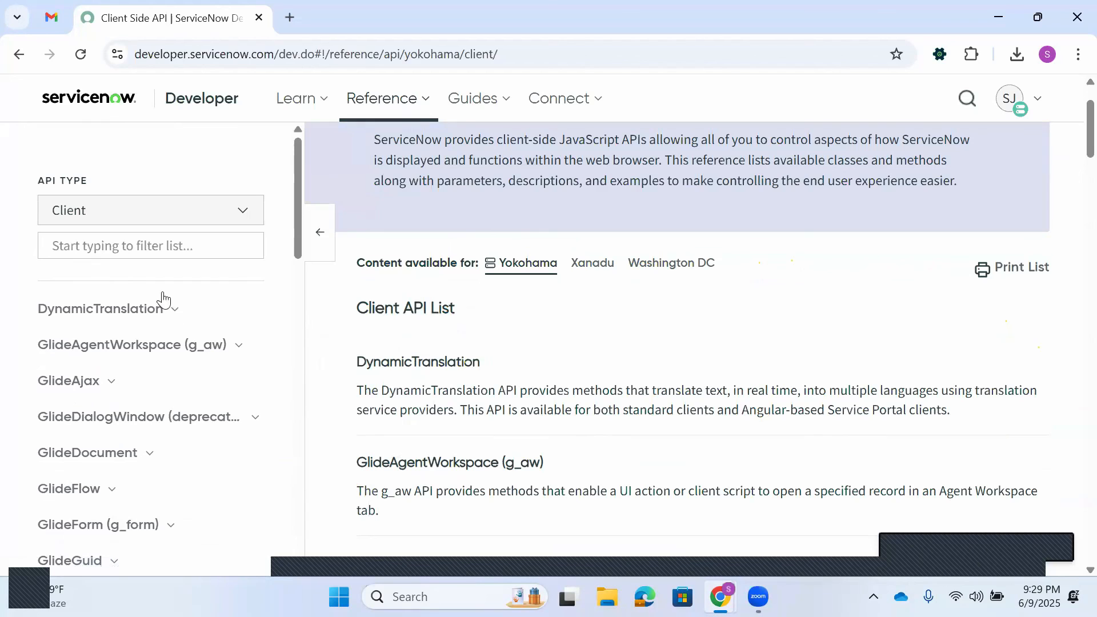
Step: Try filtering Client APIs for 'glide form' and 'glideform', then go back to the unfiltered page
click(167, 343)
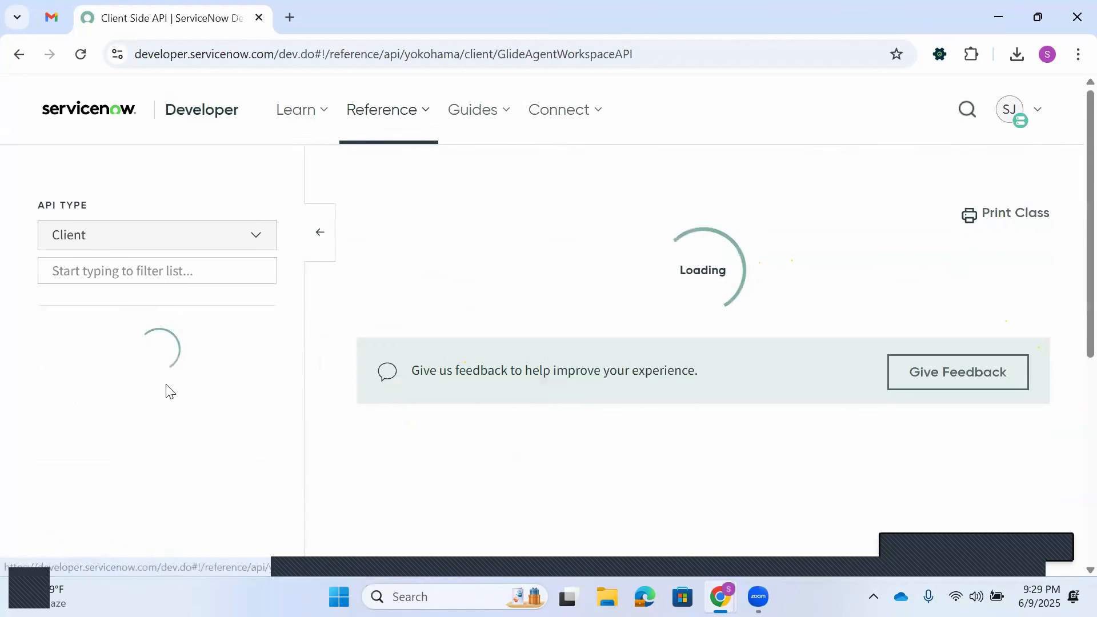
click(102, 243)
click(100, 263)
click(99, 273)
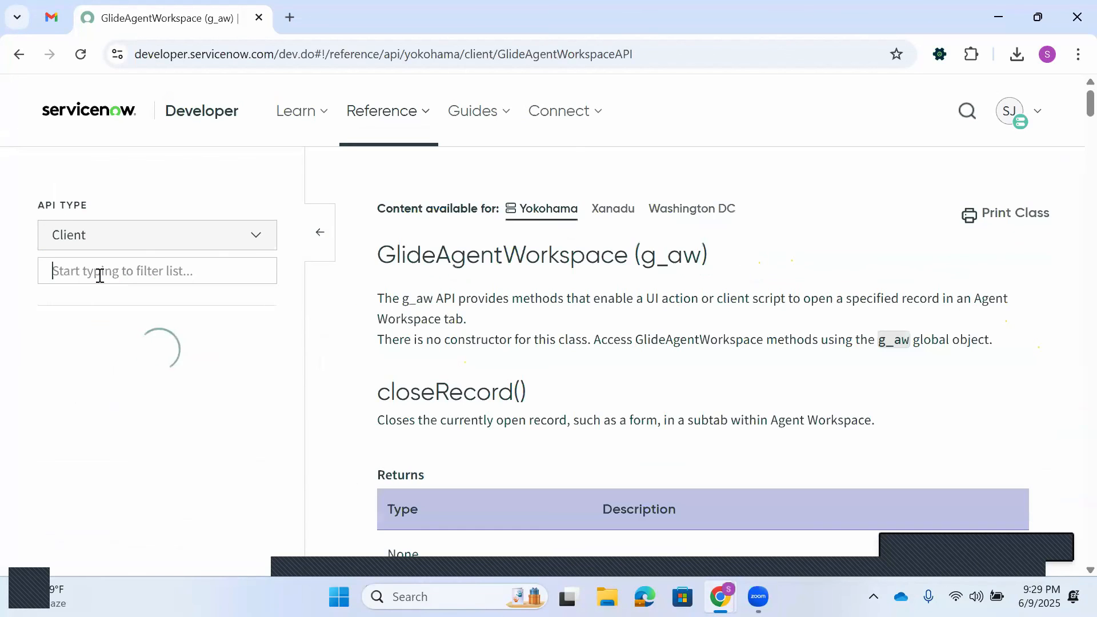
text(glide form)
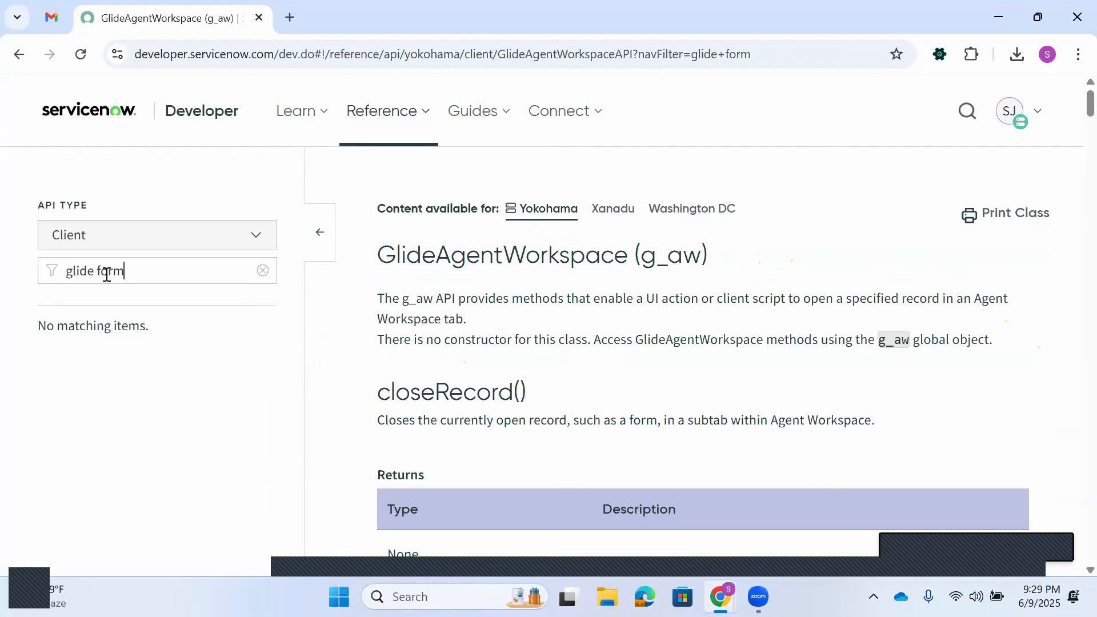
triple_click(114, 272)
click(97, 271)
key(BackSpace)
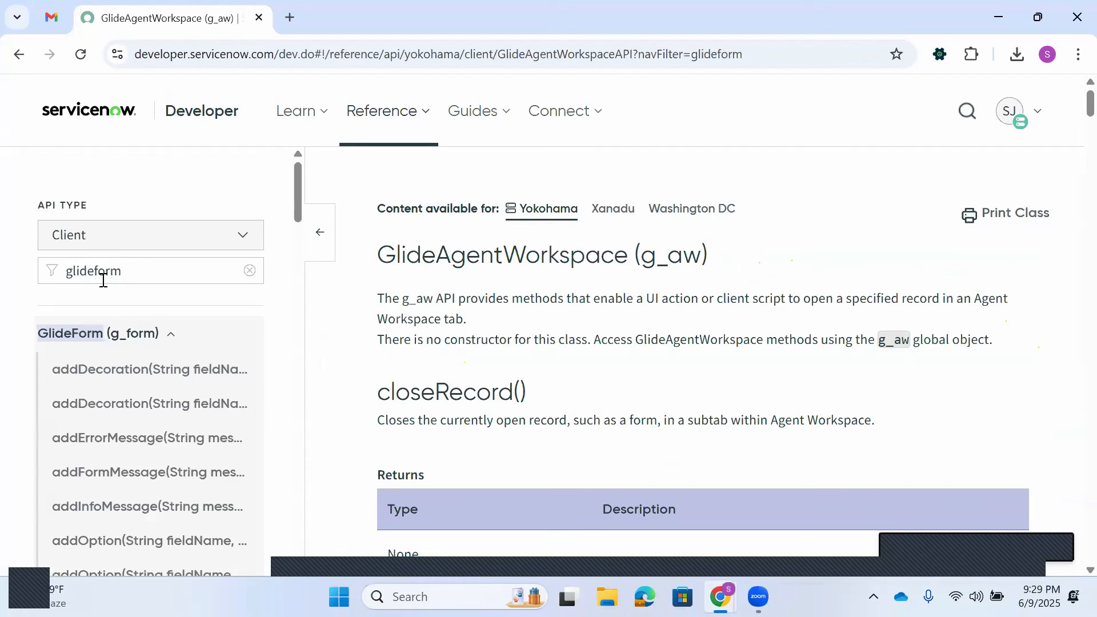
click(19, 54)
click(19, 55)
click(19, 55)
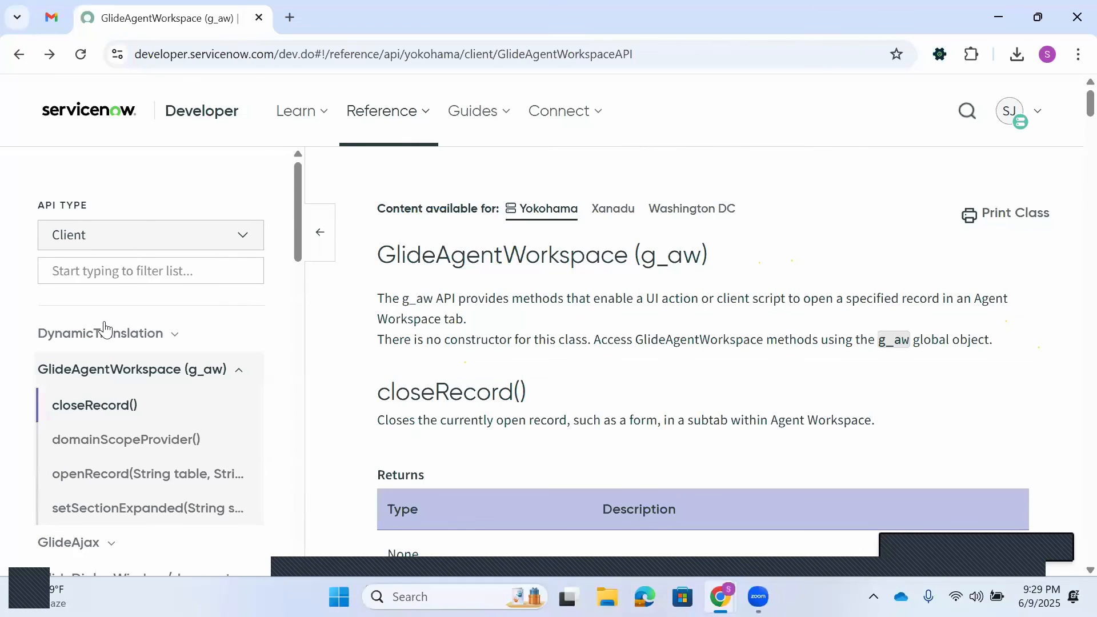
Step: Open the GlideForm (g_form) reference and highlight the addDecoration description
scroll(82, 312, down, 5)
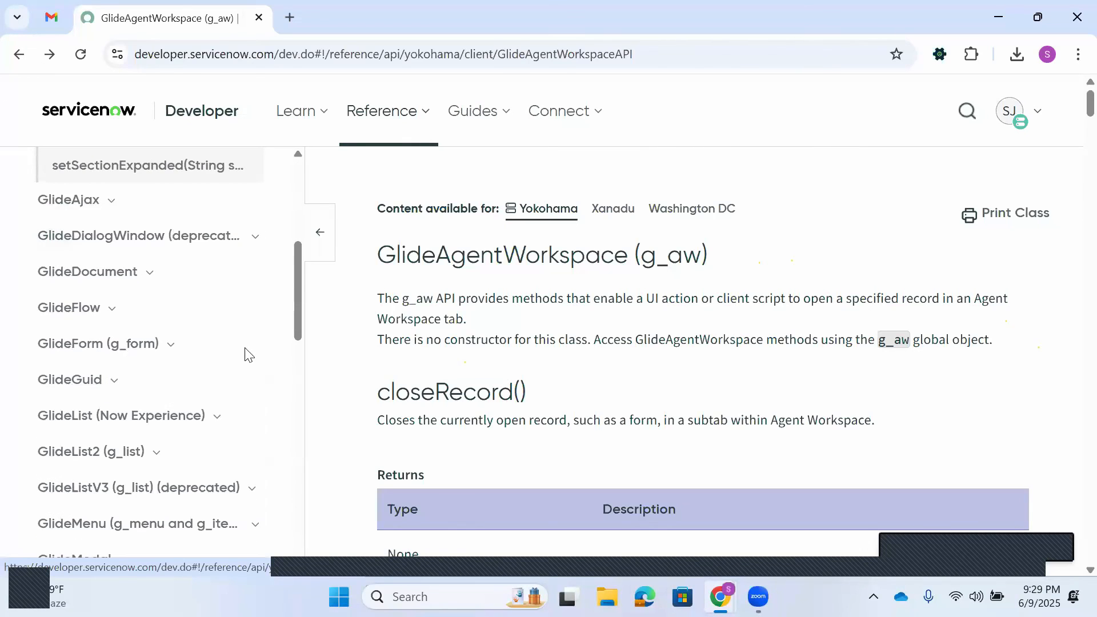
click(103, 346)
scroll(452, 326, down, 5)
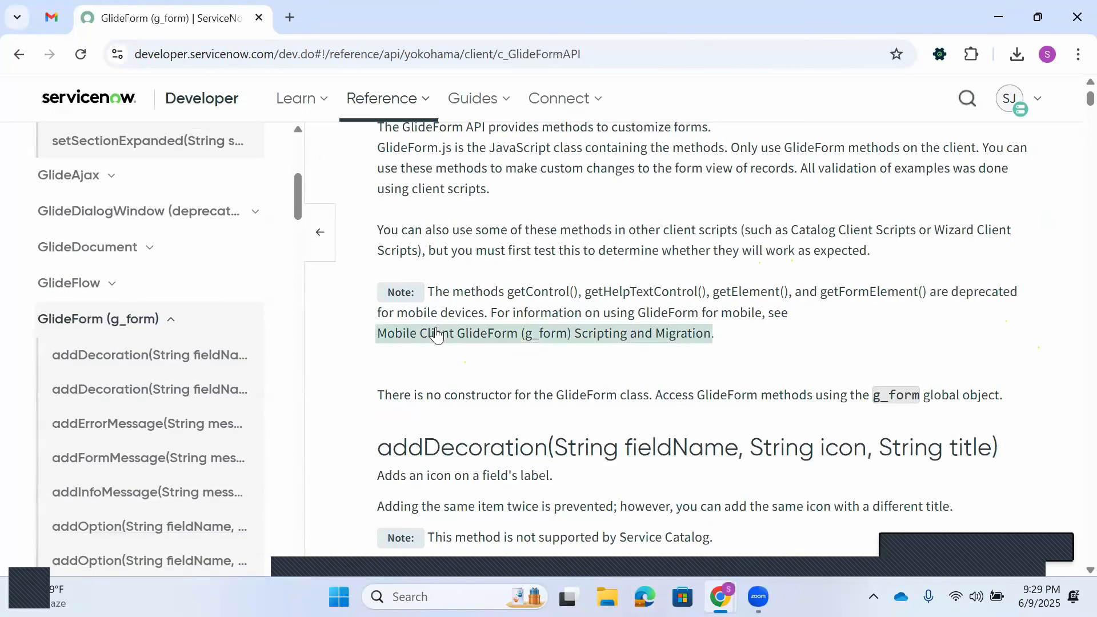
drag(426, 291, 678, 313)
click(574, 275)
drag(555, 277, 744, 282)
Step: Review the addDecoration example code line, then bring up the Reference menu
scroll(639, 311, down, 4)
scroll(638, 312, up, 6)
scroll(565, 260, down, 2)
scroll(457, 246, up, 2)
drag(383, 240, 930, 254)
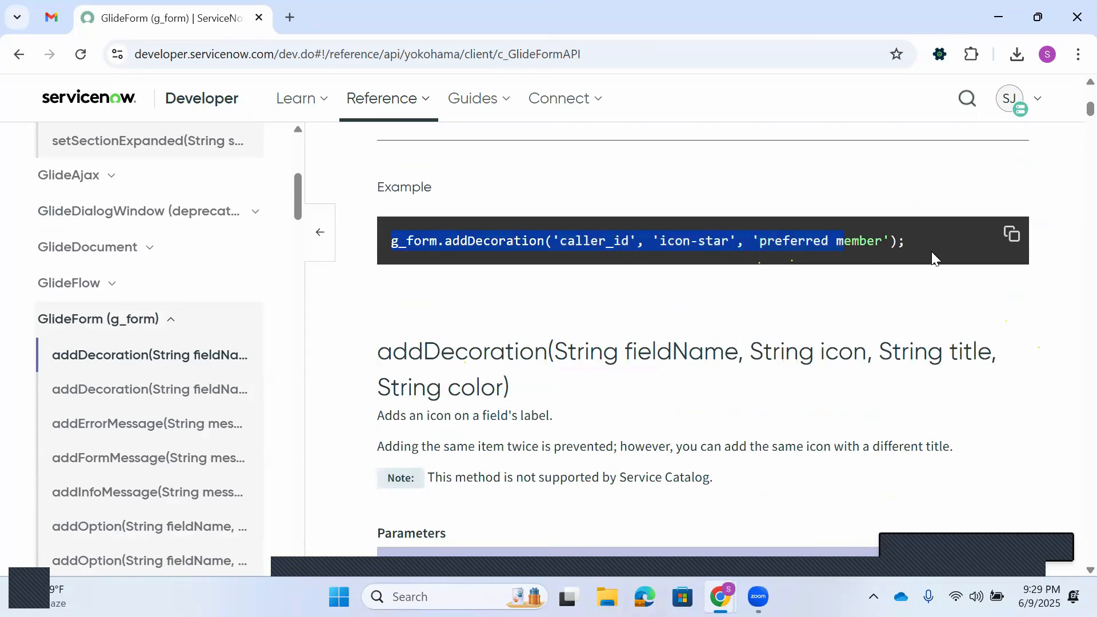
scroll(743, 330, down, 14)
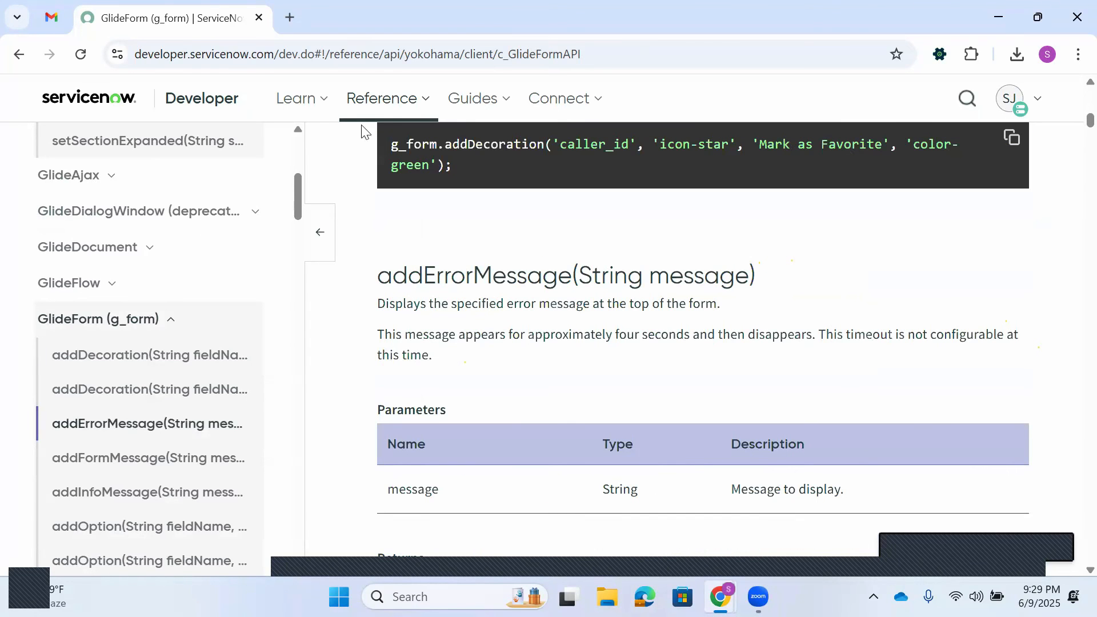
click(381, 108)
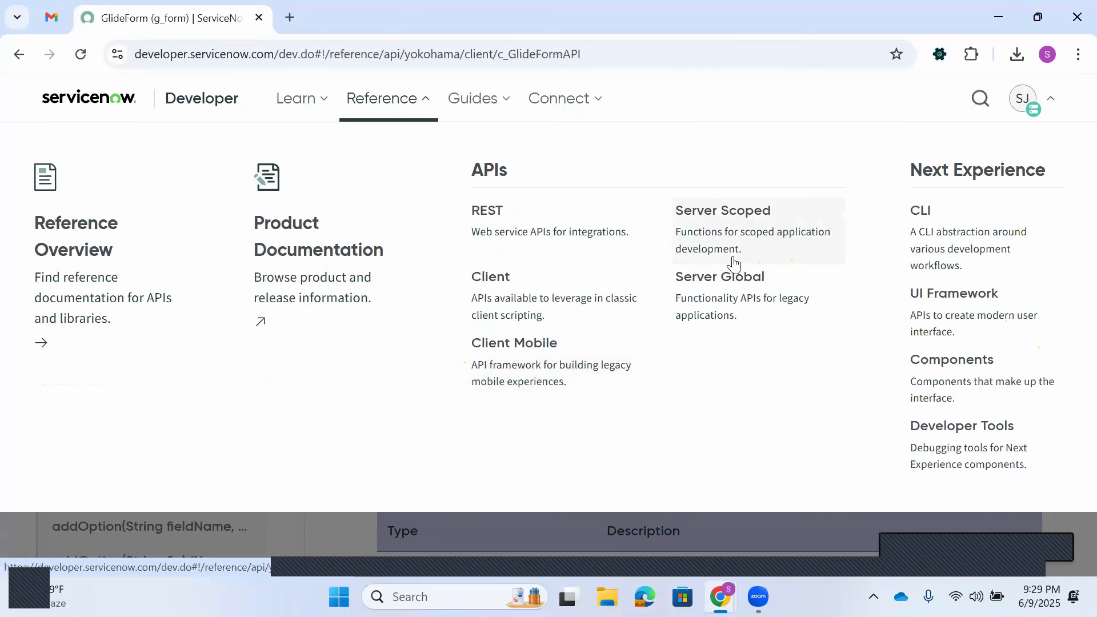
Step: Open Product Documentation and retry the servicenow.com/docs address after the 502 Bad Gateway error
click(325, 276)
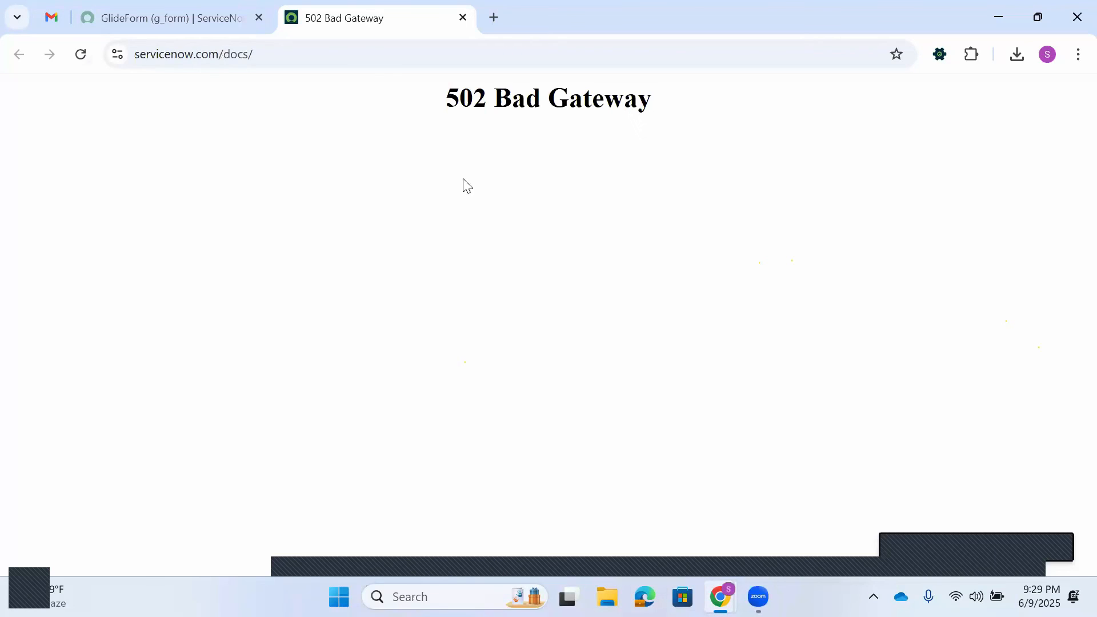
drag(228, 55, 366, 70)
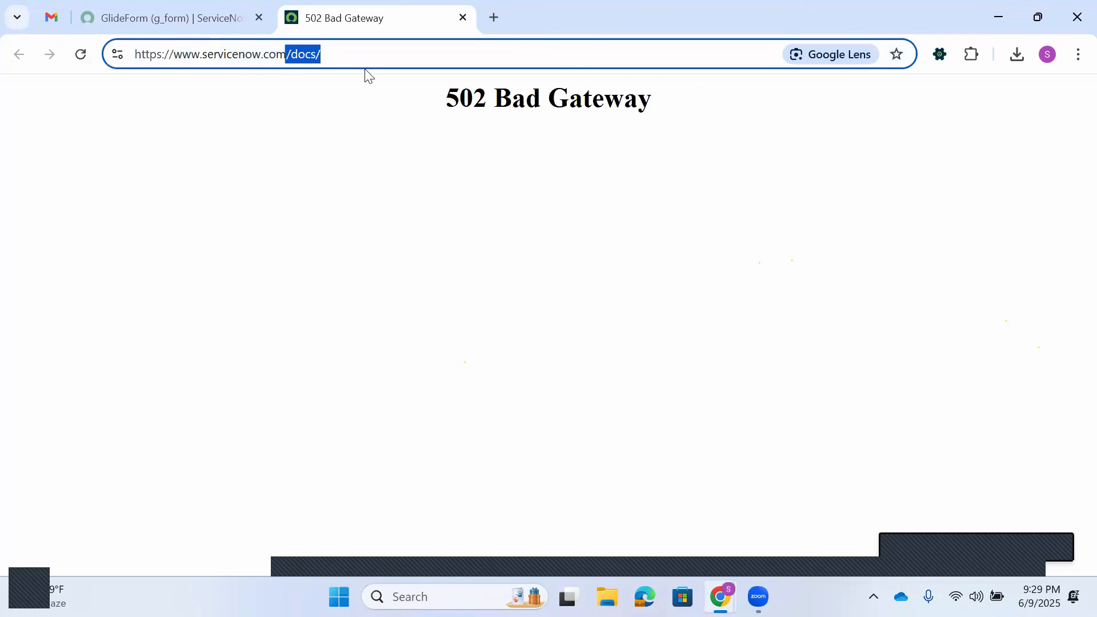
key(BackSpace)
text(docs)
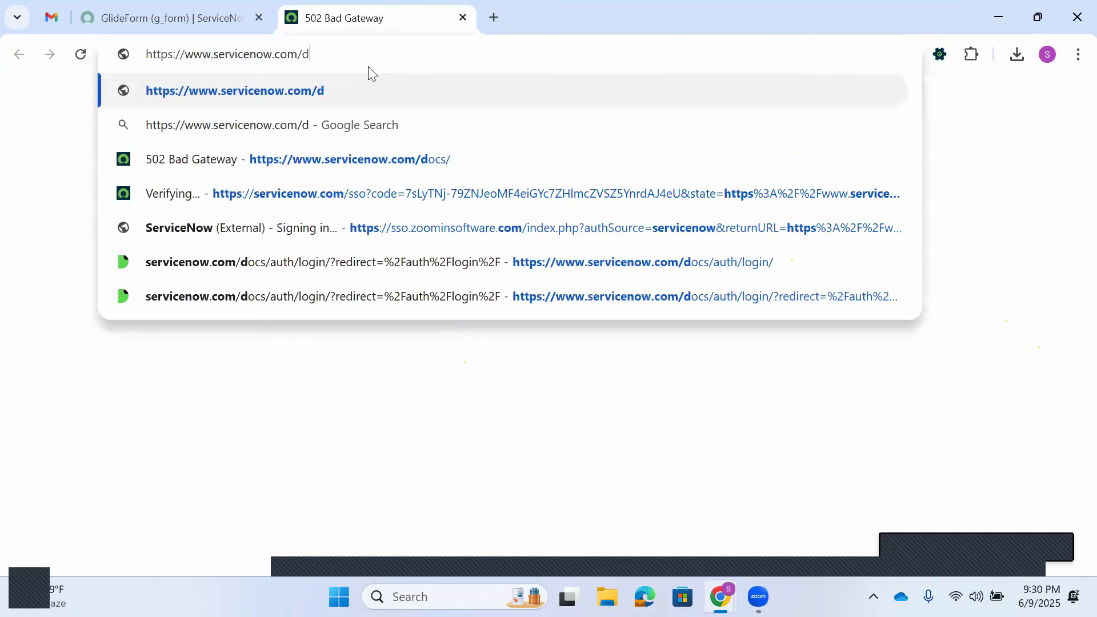
key(Return)
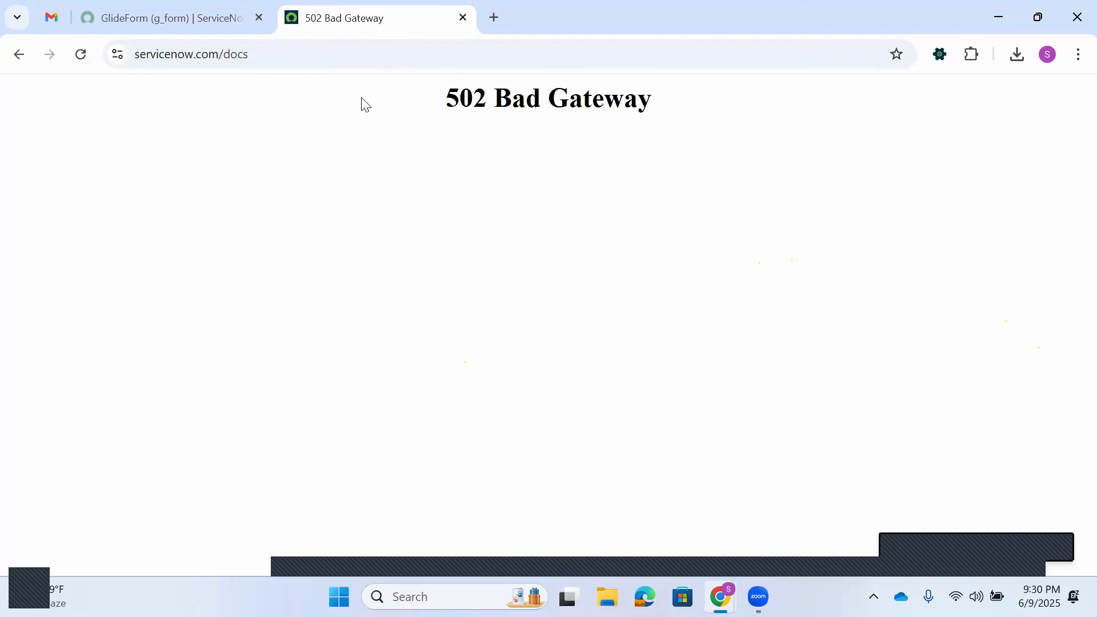
click(274, 58)
double_click(278, 57)
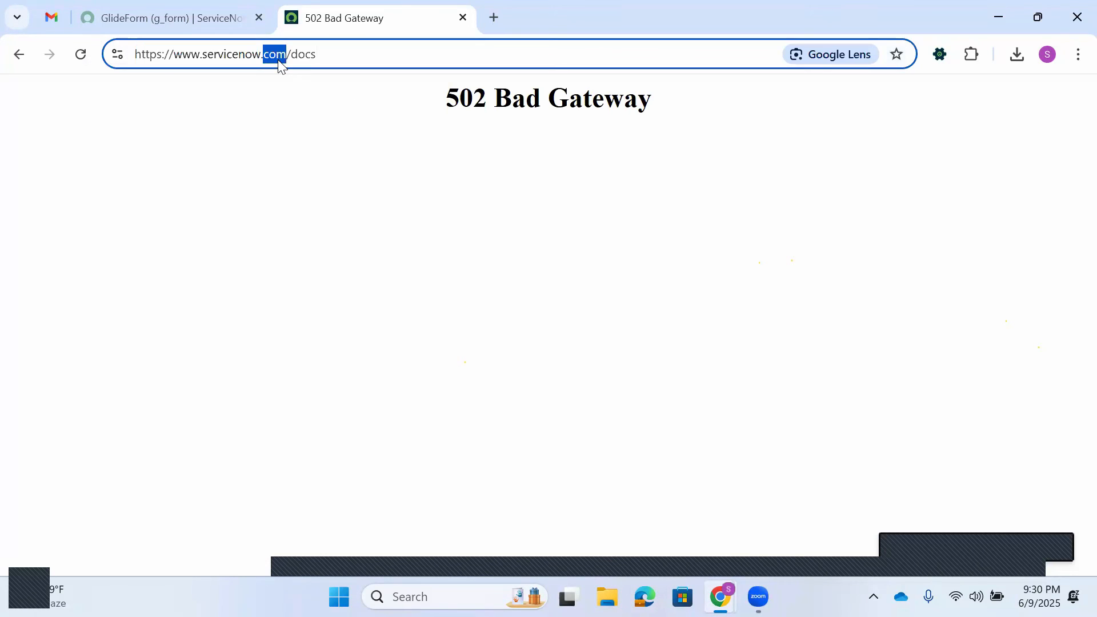
Step: In a new tab, Google 'docs servicenow' and open the Product Documentation result
click(494, 17)
text(s)
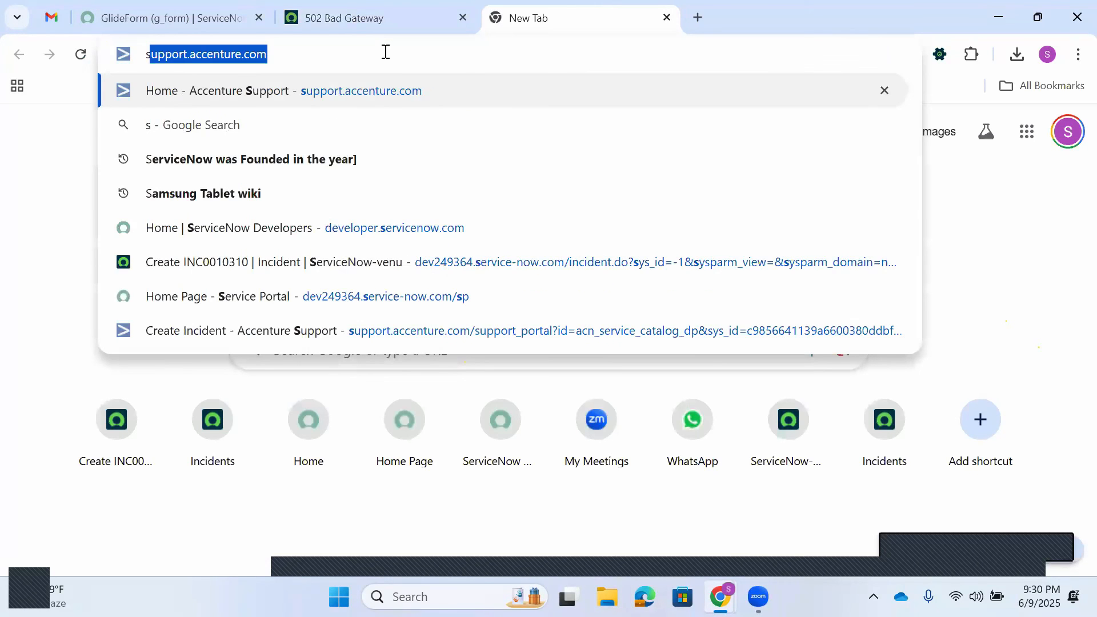
key(BackSpace)
key(BackSpace)
text(docs s)
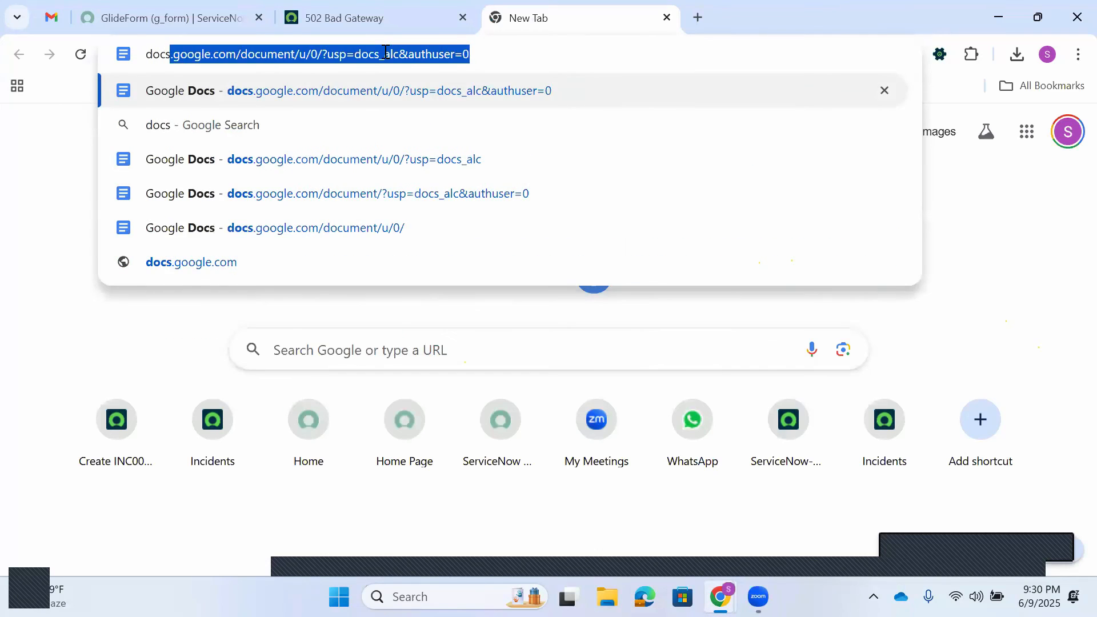
text(ervicenow)
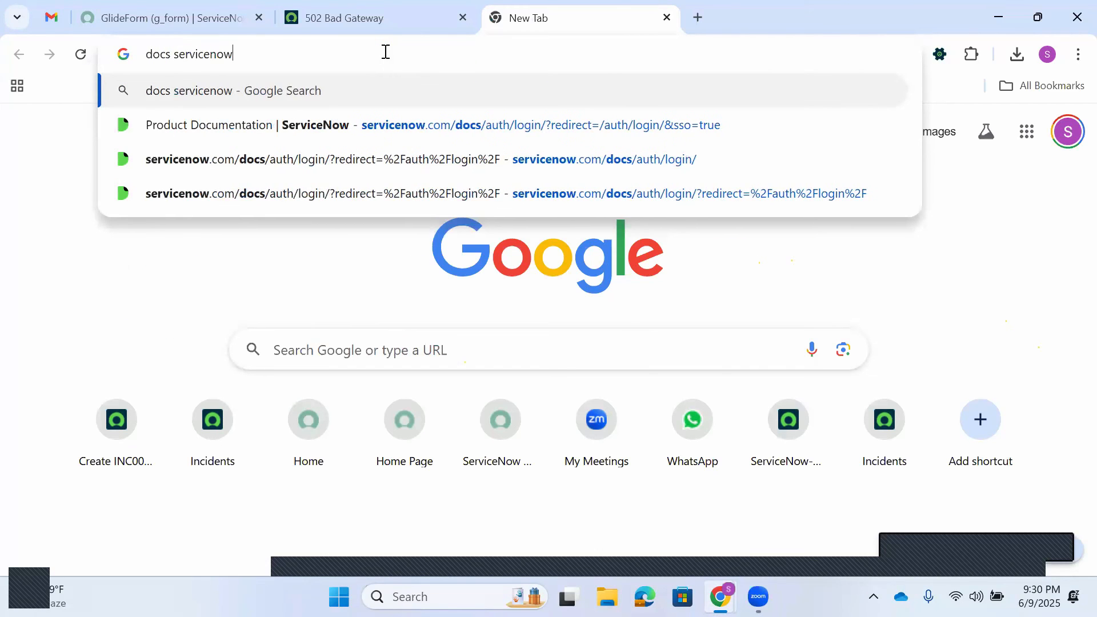
key(Return)
click(172, 264)
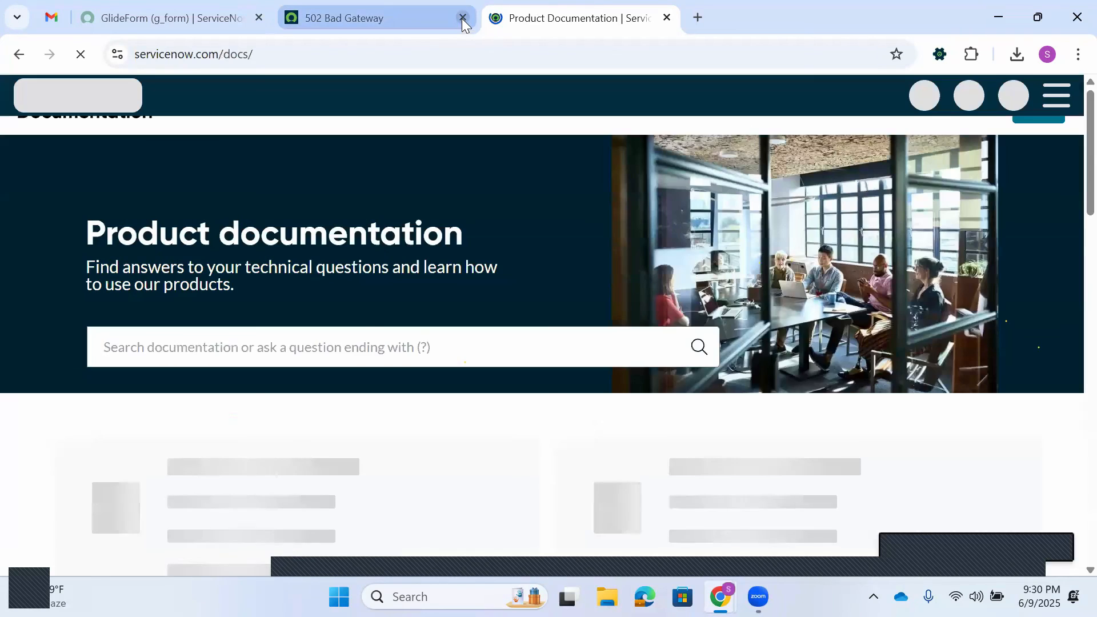
Step: Close the 502 Bad Gateway tab and search the documentation for 'UI policy'
click(461, 18)
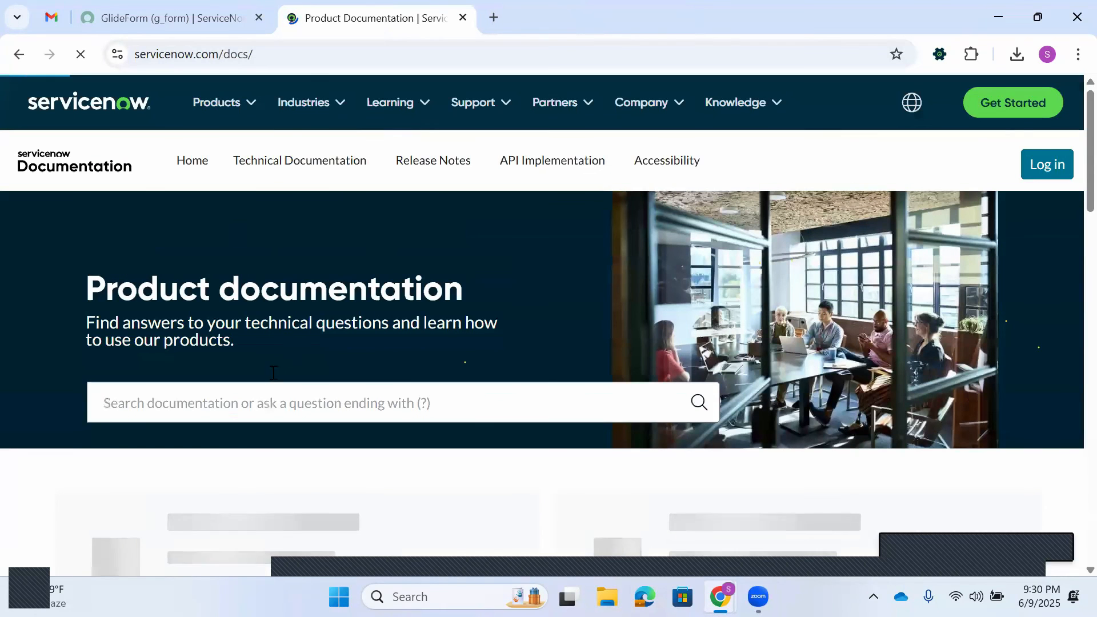
click(321, 397)
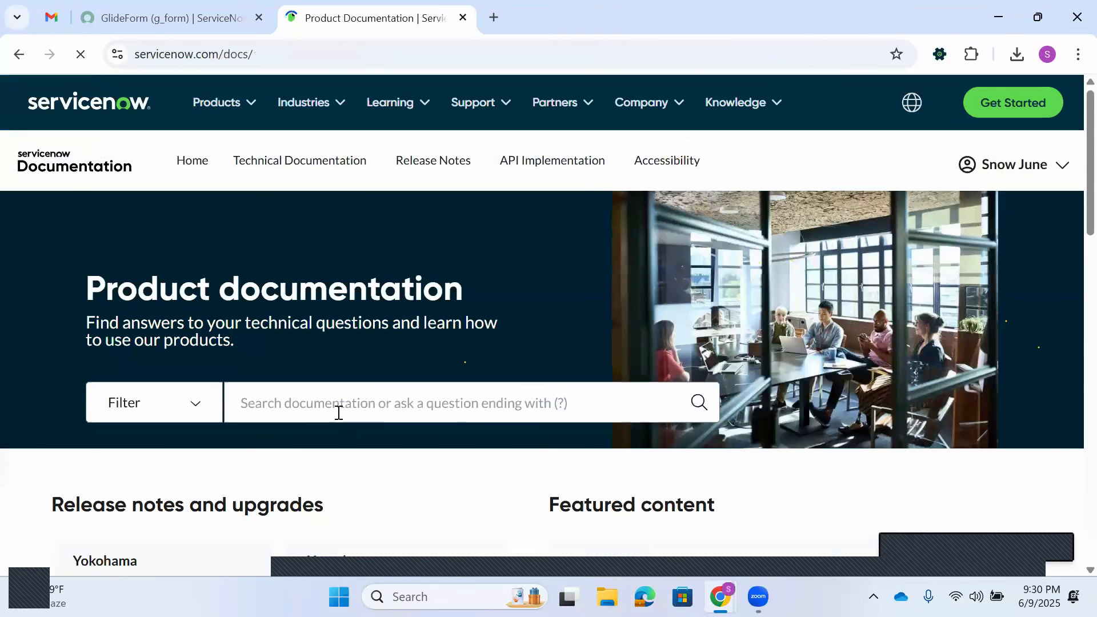
text(ui)
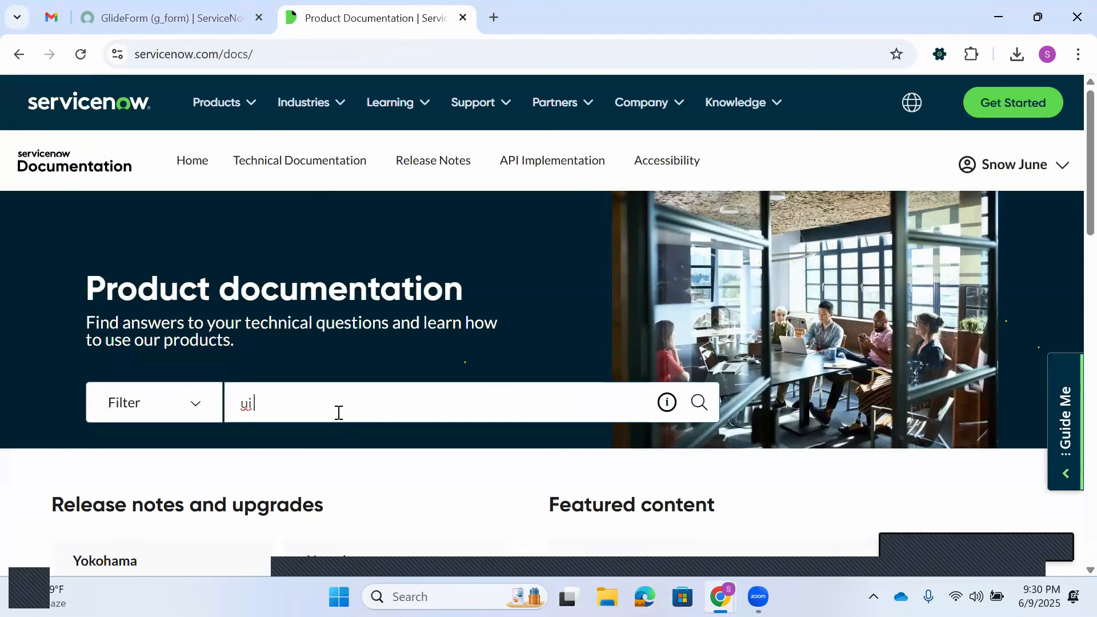
text( po)
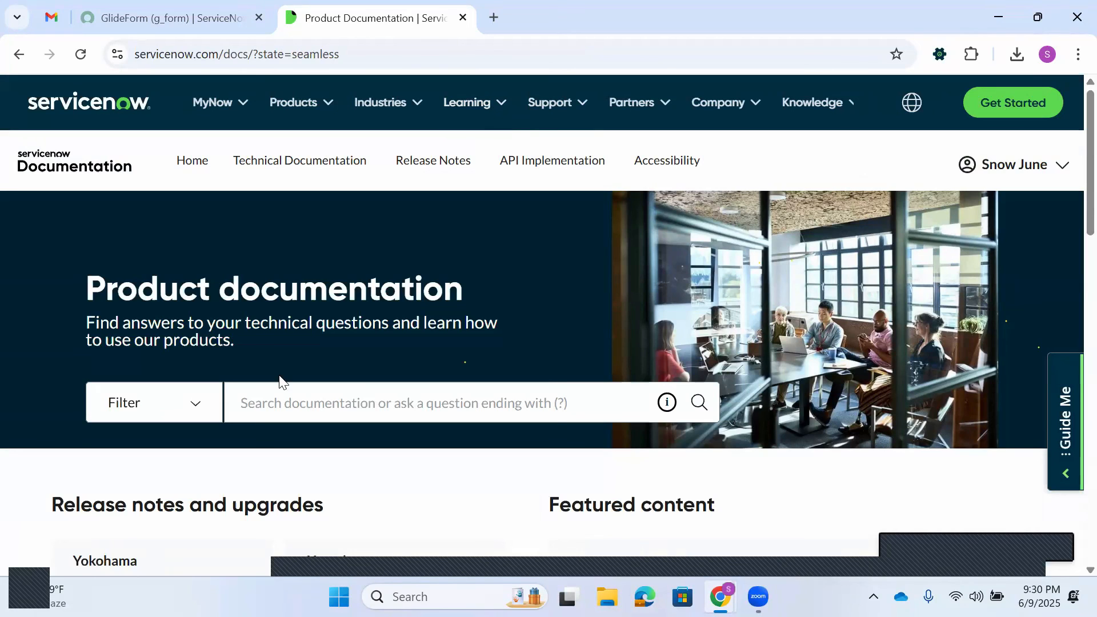
click(267, 400)
text(UI p)
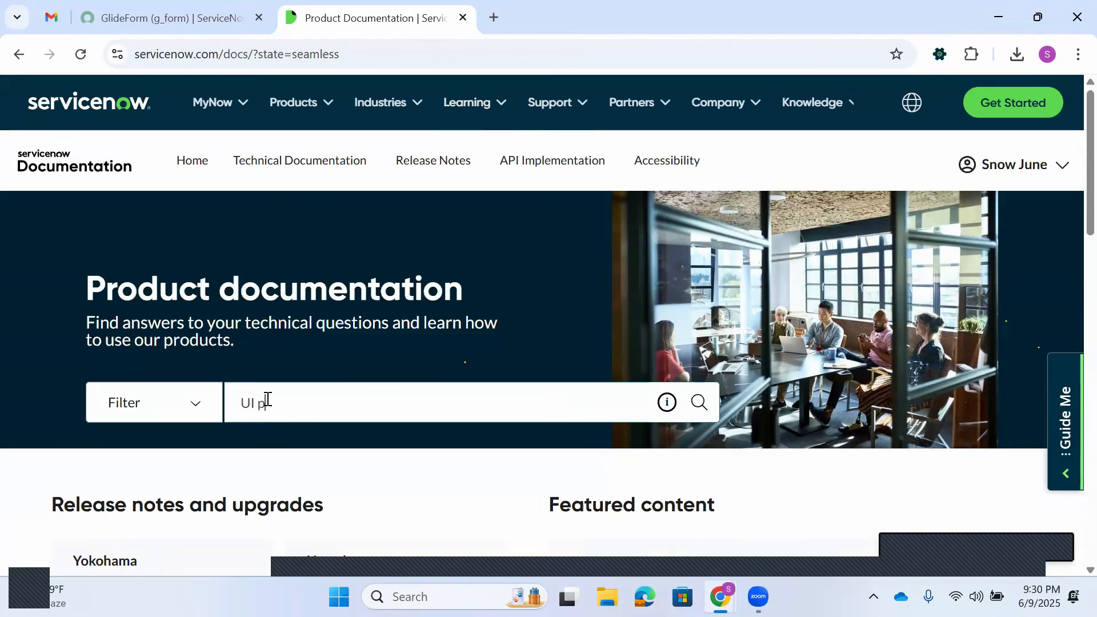
text(olicy)
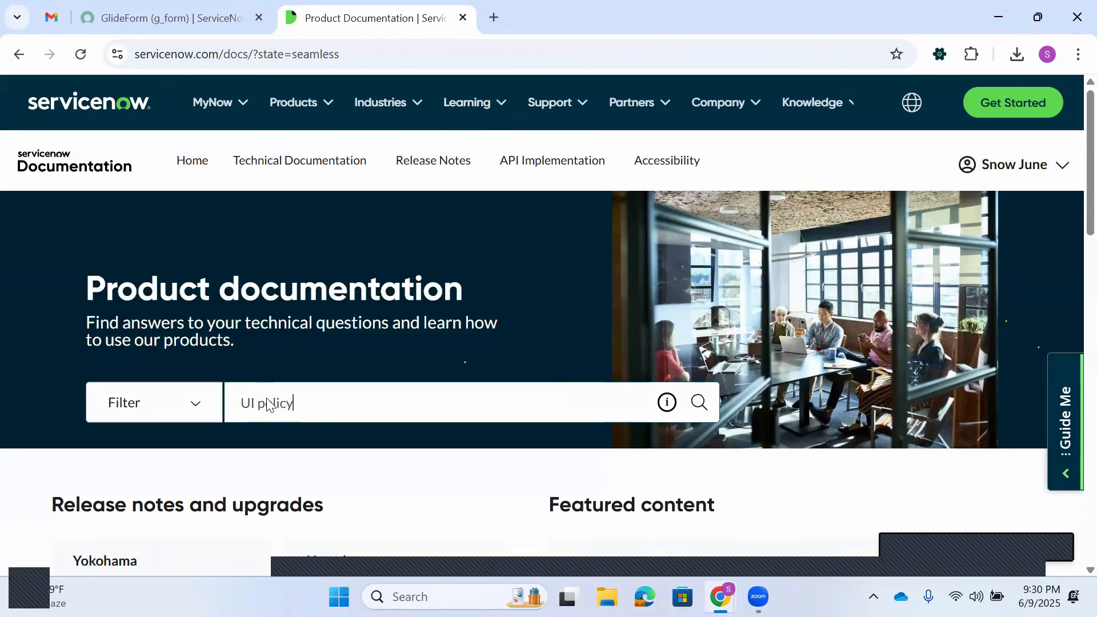
key(Return)
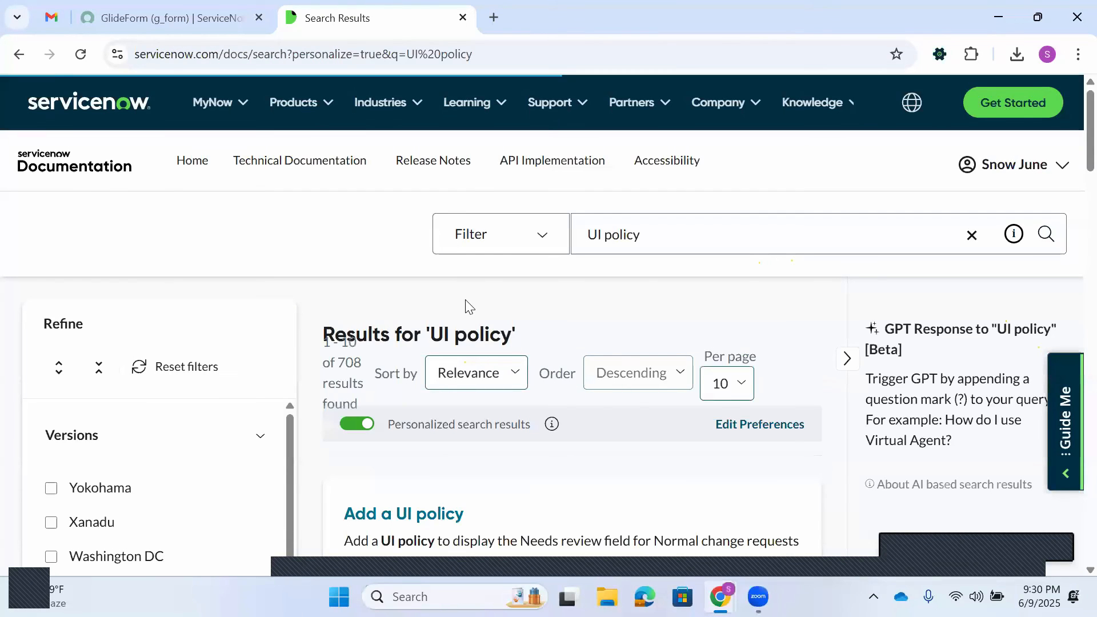
Step: Scroll the UI policy search results and open the Service catalog UI policy article
scroll(466, 307, down, 6)
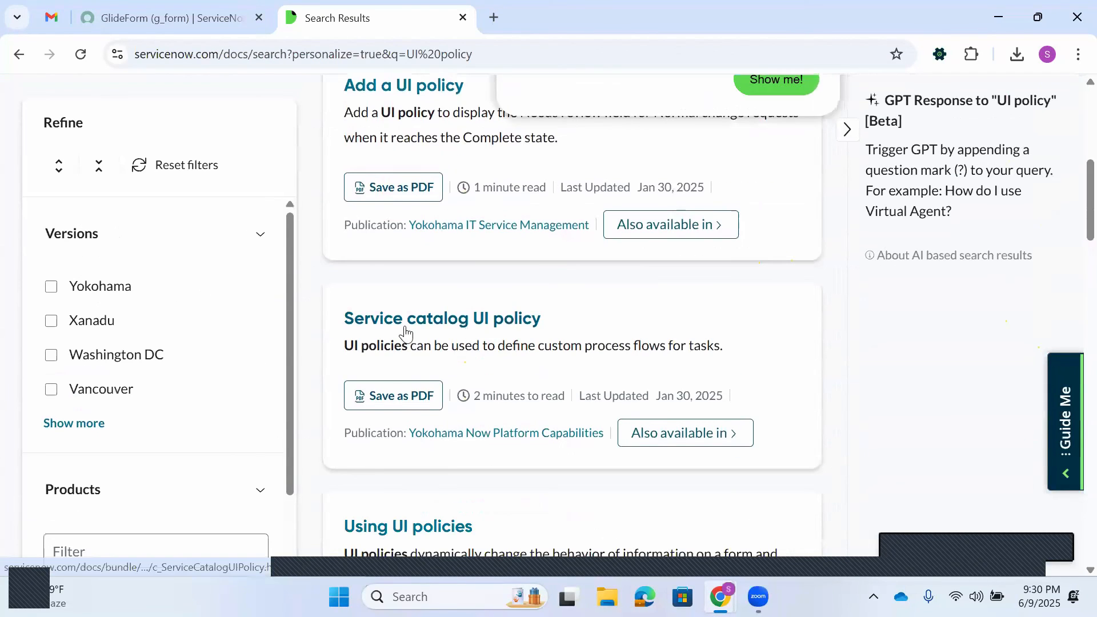
scroll(412, 225, up, 1)
scroll(416, 340, down, 4)
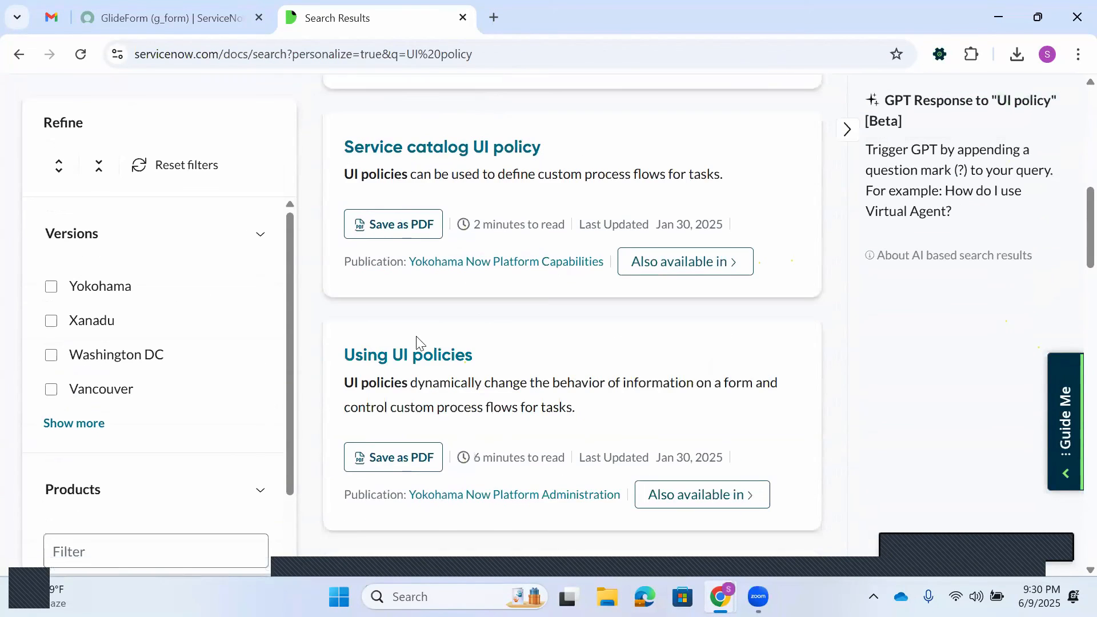
scroll(514, 360, down, 4)
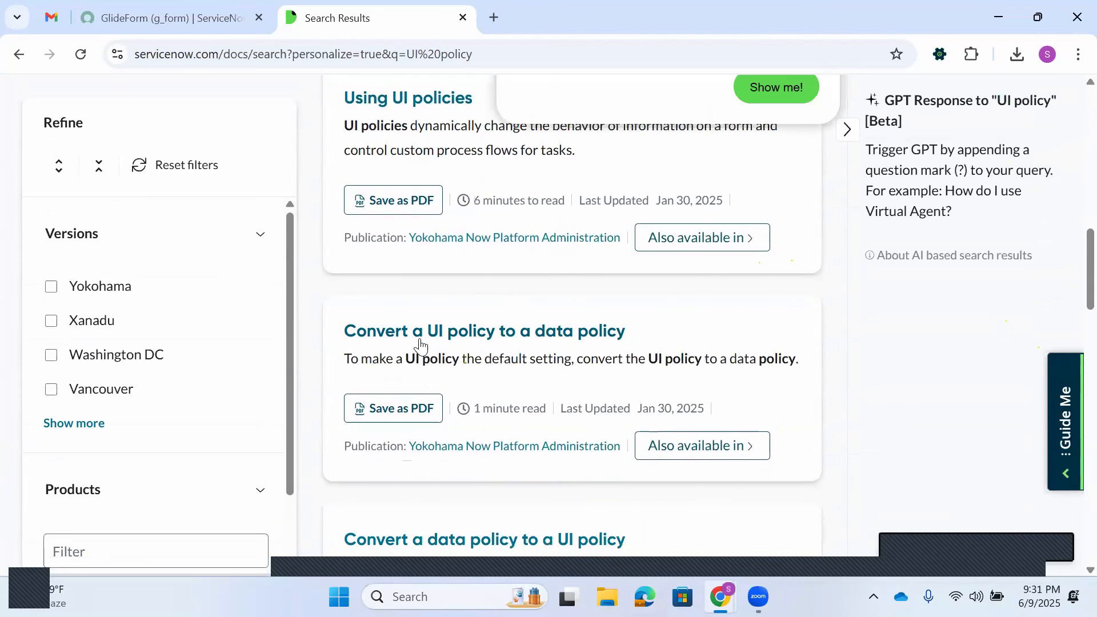
scroll(425, 343, down, 3)
scroll(421, 246, up, 7)
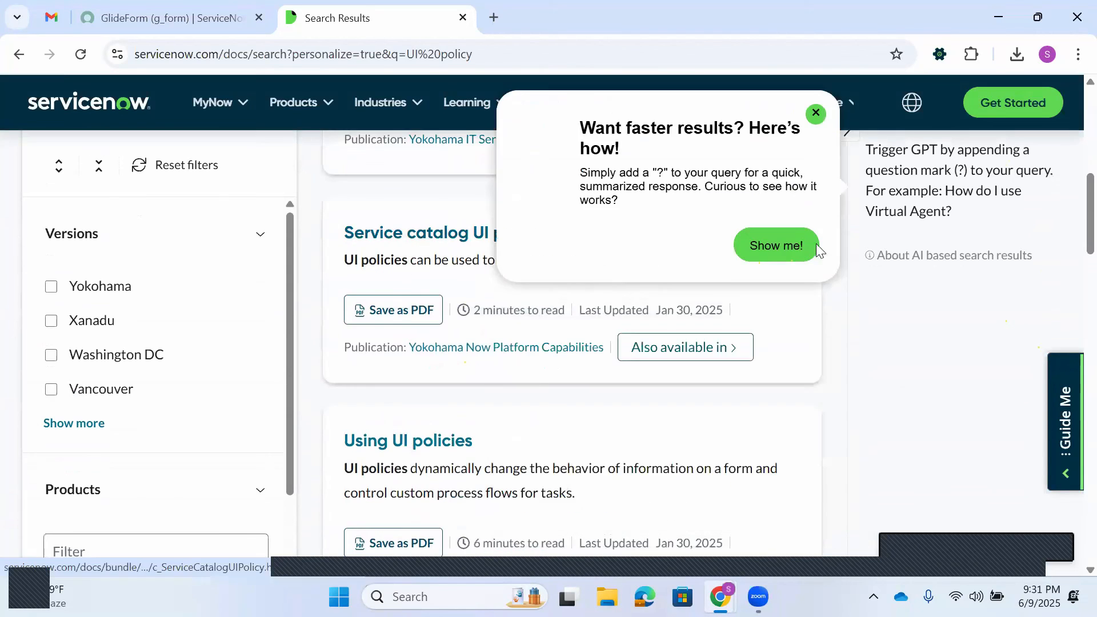
click(816, 244)
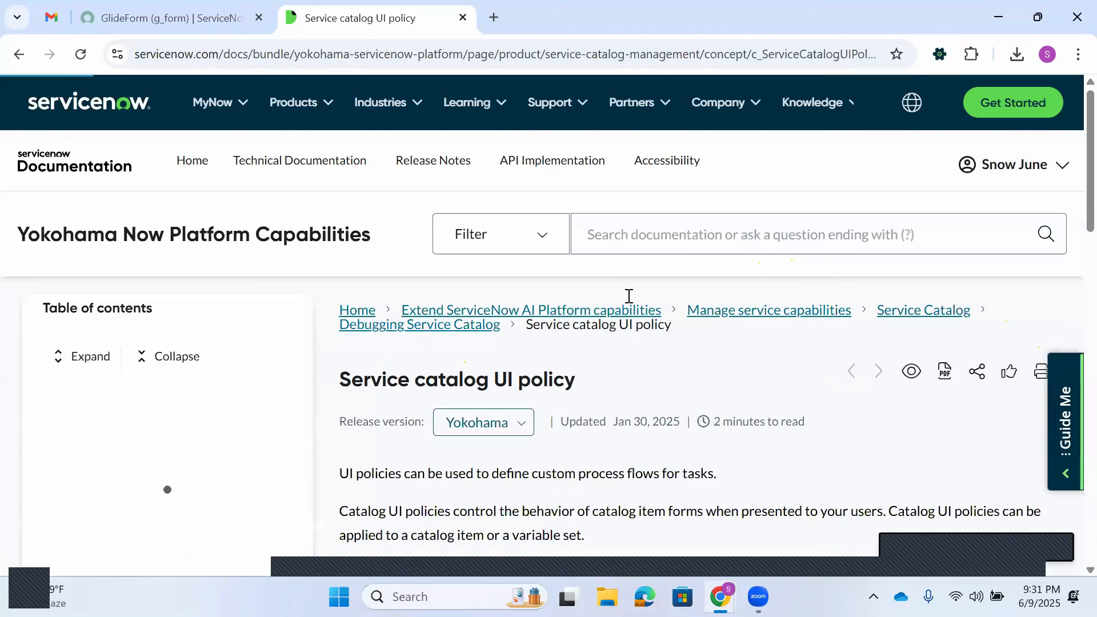
Step: Scroll the Service catalog UI policy article, highlight its priority-order text, and return to the GlideForm (g_form) tab
scroll(399, 360, down, 7)
scroll(421, 366, down, 8)
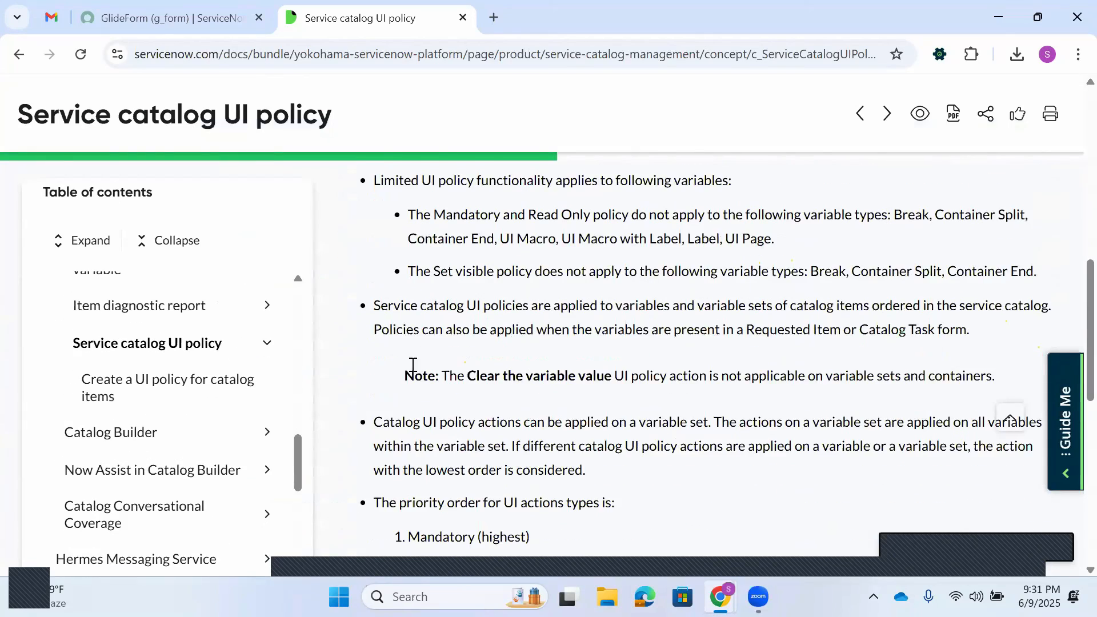
drag(543, 289, 585, 346)
scroll(539, 381, down, 5)
scroll(549, 343, up, 4)
scroll(547, 343, up, 12)
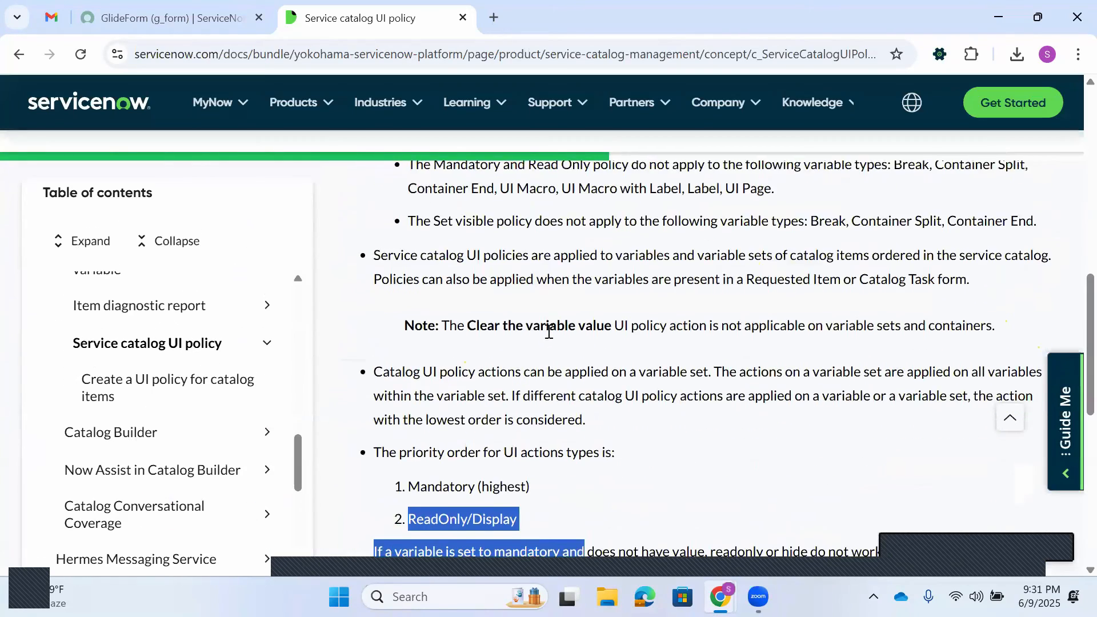
scroll(614, 316, down, 5)
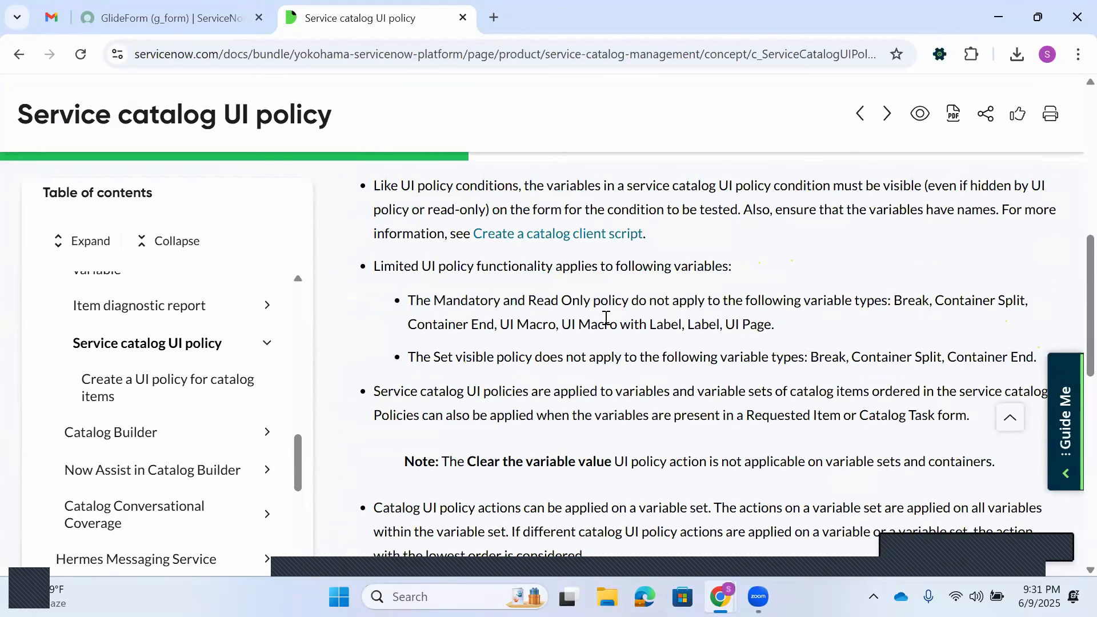
click(211, 12)
Step: Browse the API overview and Guides menu, then open the Guides Overview page
click(399, 112)
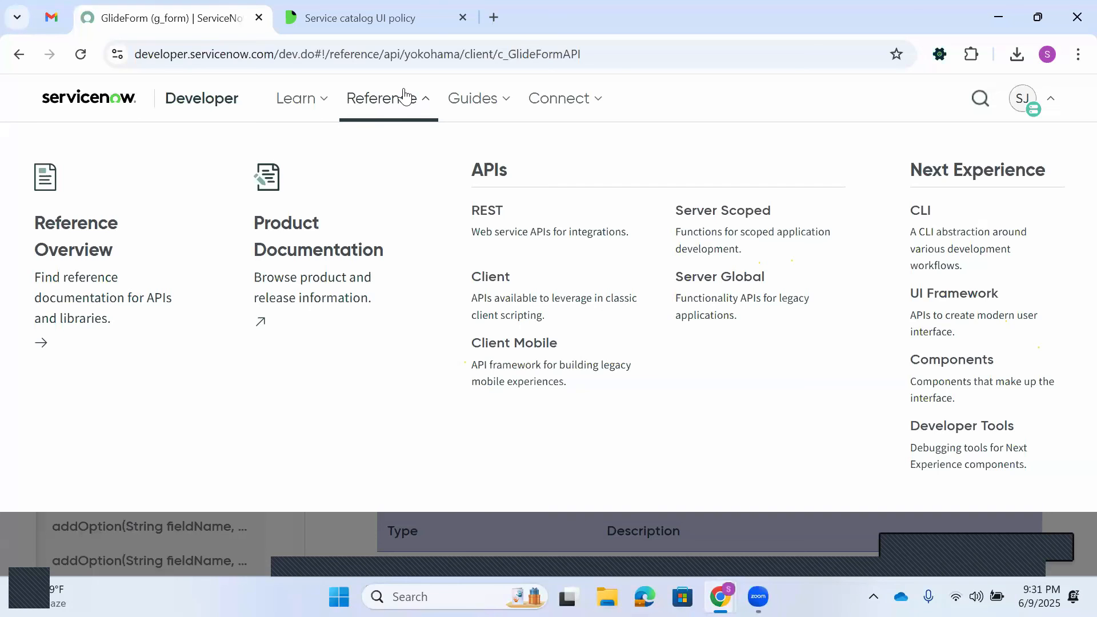
click(485, 107)
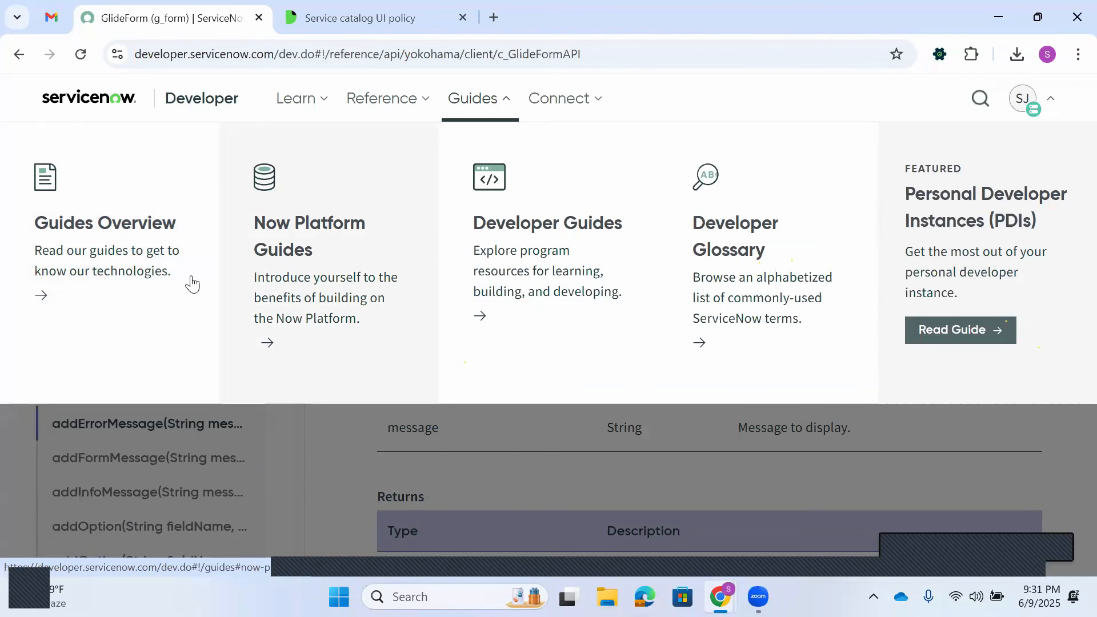
click(160, 276)
Step: Open the No-Code Citizen Developer Guide and jump through its Planning section to Design
scroll(239, 284, down, 5)
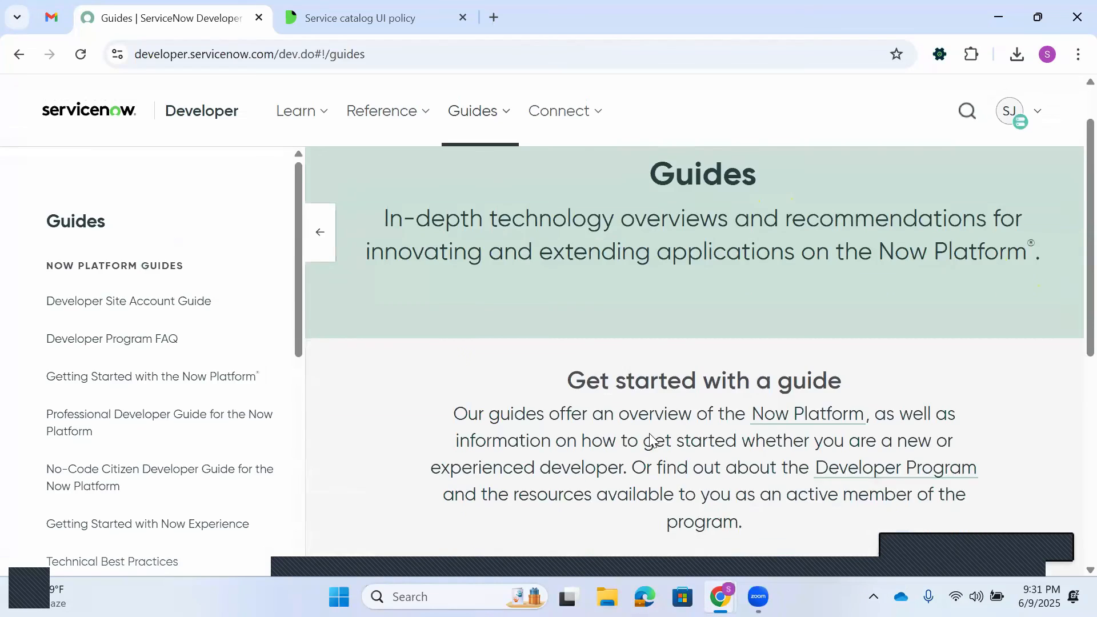
scroll(239, 284, up, 5)
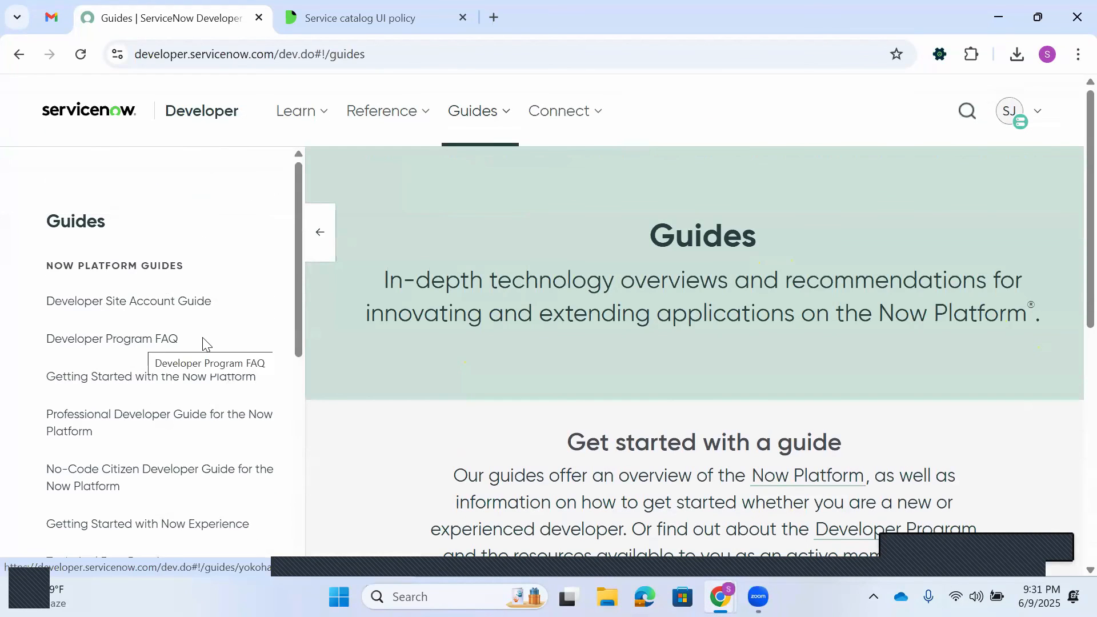
scroll(203, 343, down, 1)
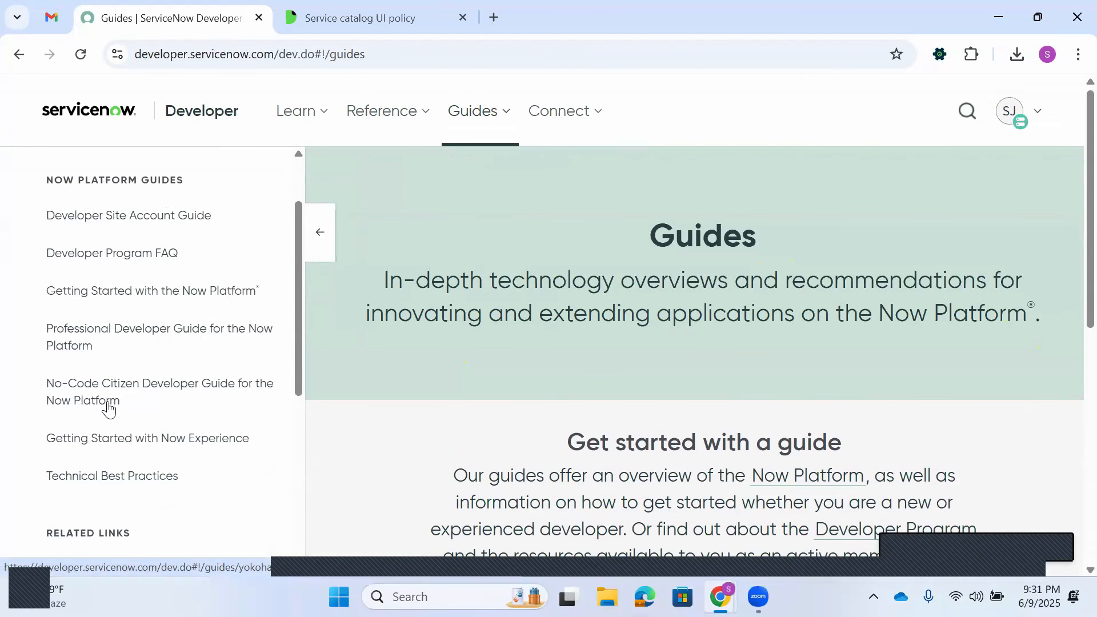
click(108, 407)
scroll(85, 371, down, 1)
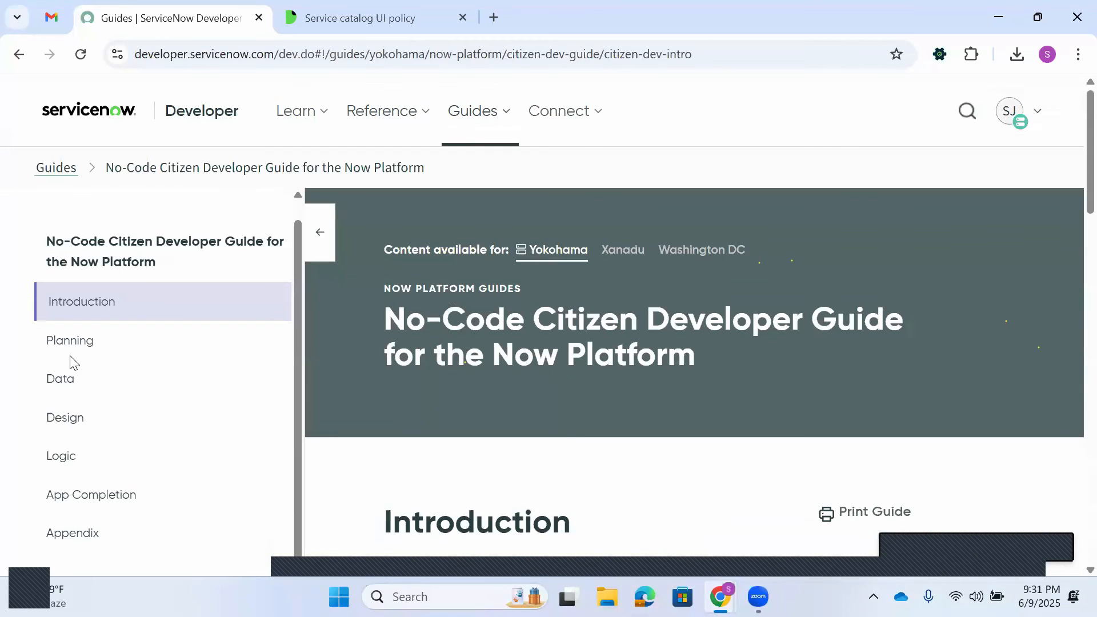
click(77, 348)
click(82, 419)
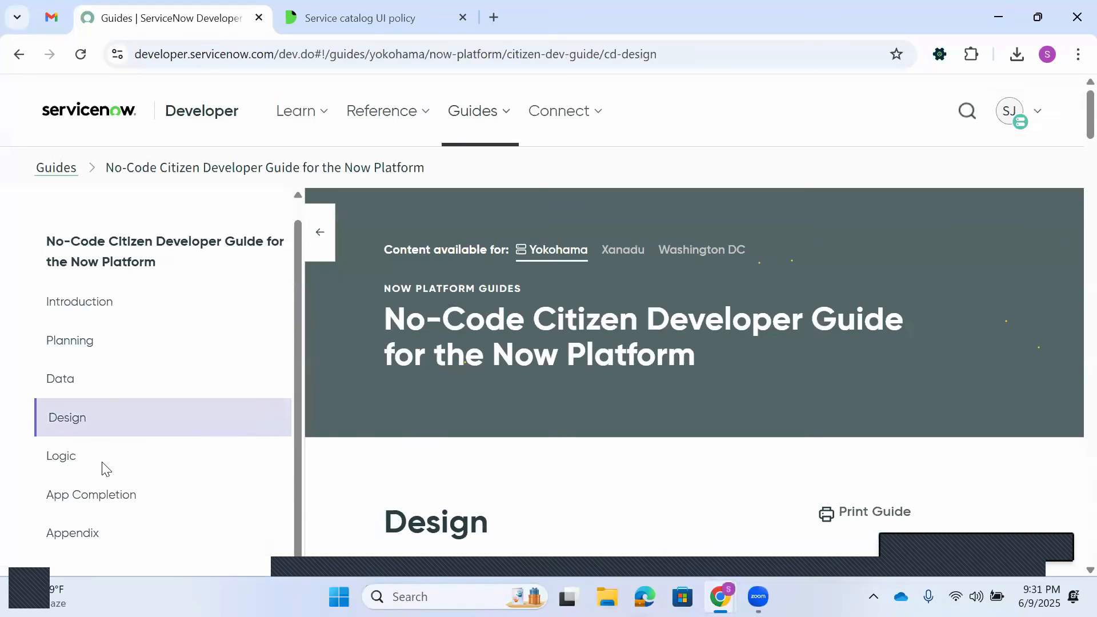
click(464, 136)
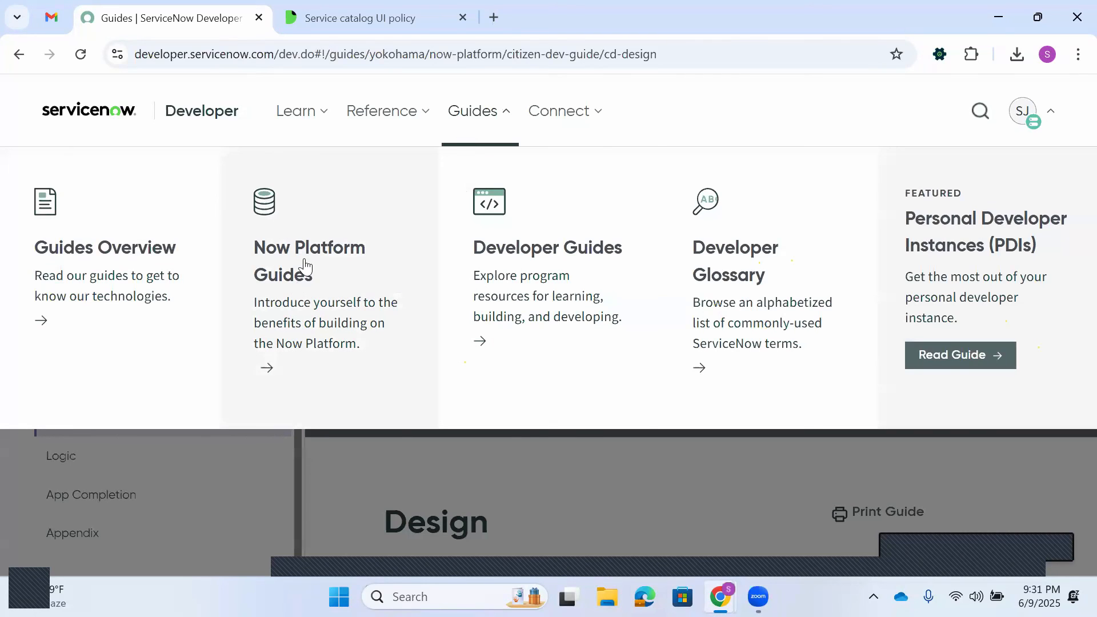
Step: Visit the Now Platform Guides and Developer Guides sections, then open the Developer Glossary
click(321, 355)
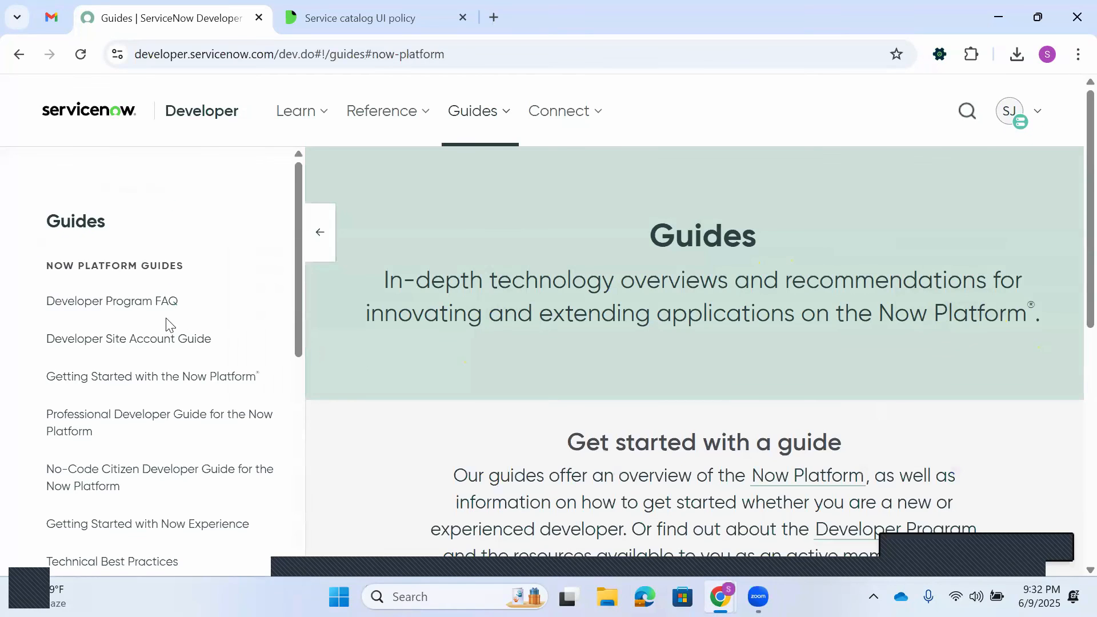
click(481, 136)
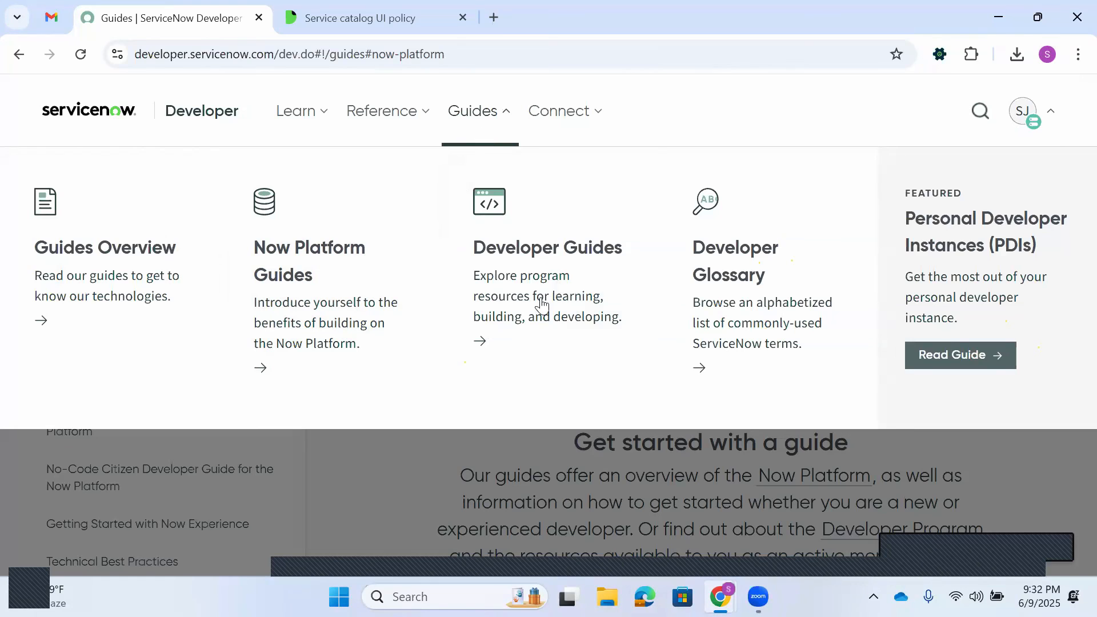
click(523, 317)
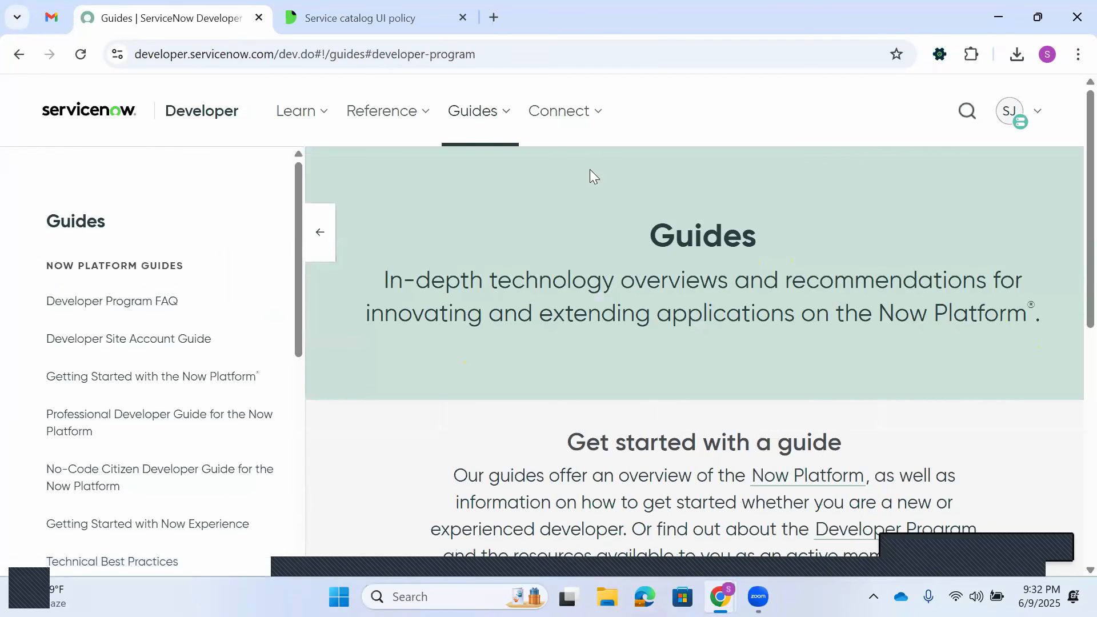
click(497, 132)
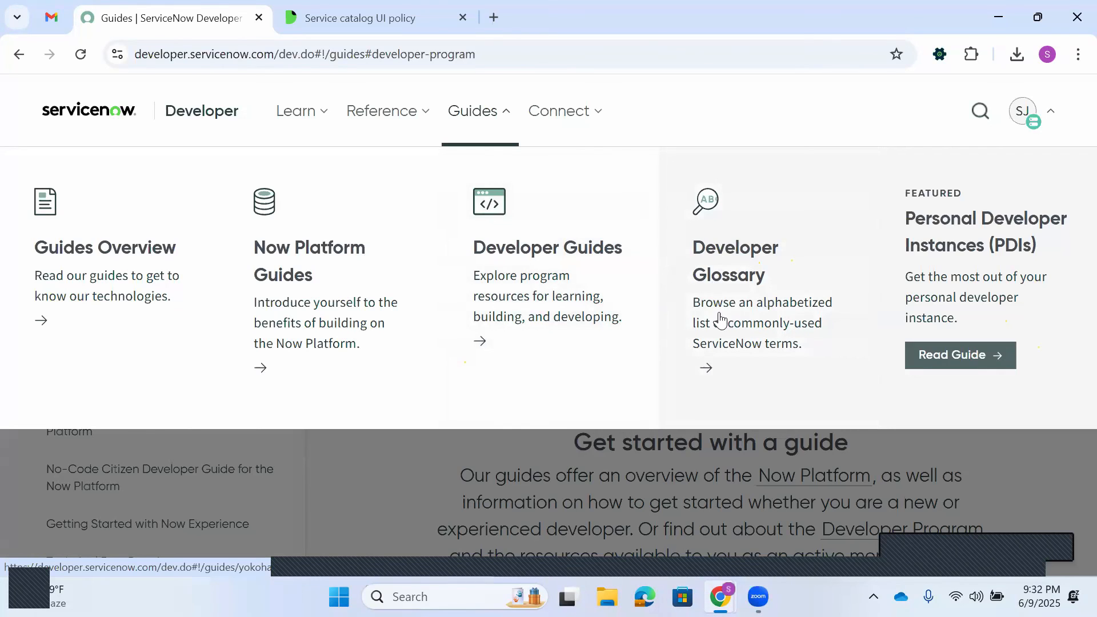
click(764, 330)
Step: Highlight the whole activate [Flow Designer] glossary entry, then scroll down to the page footer
scroll(798, 350, down, 5)
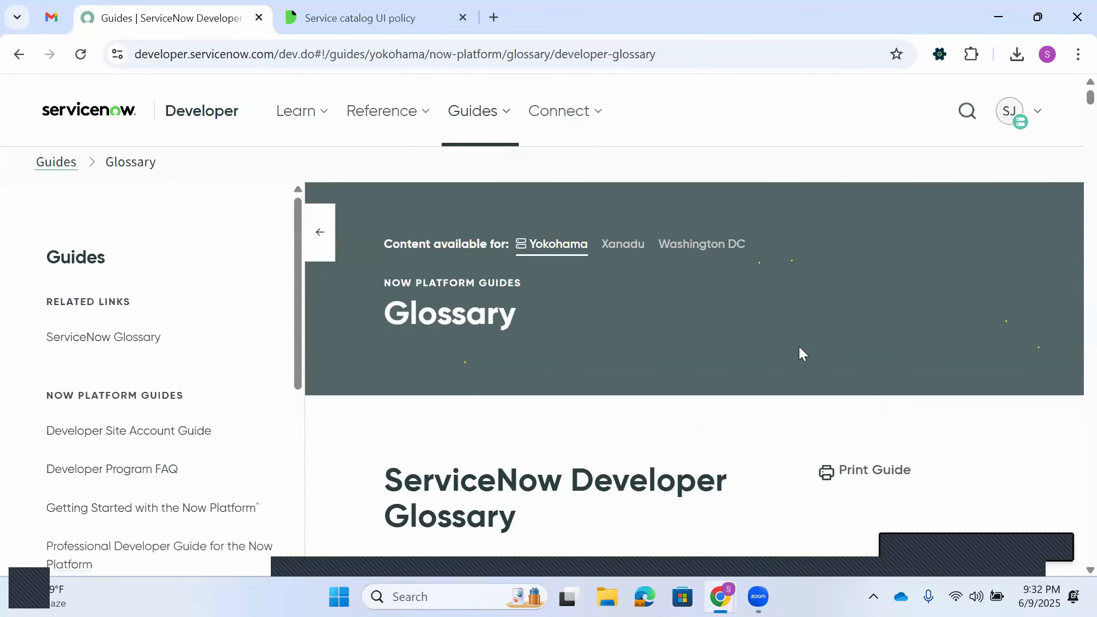
scroll(514, 389, down, 12)
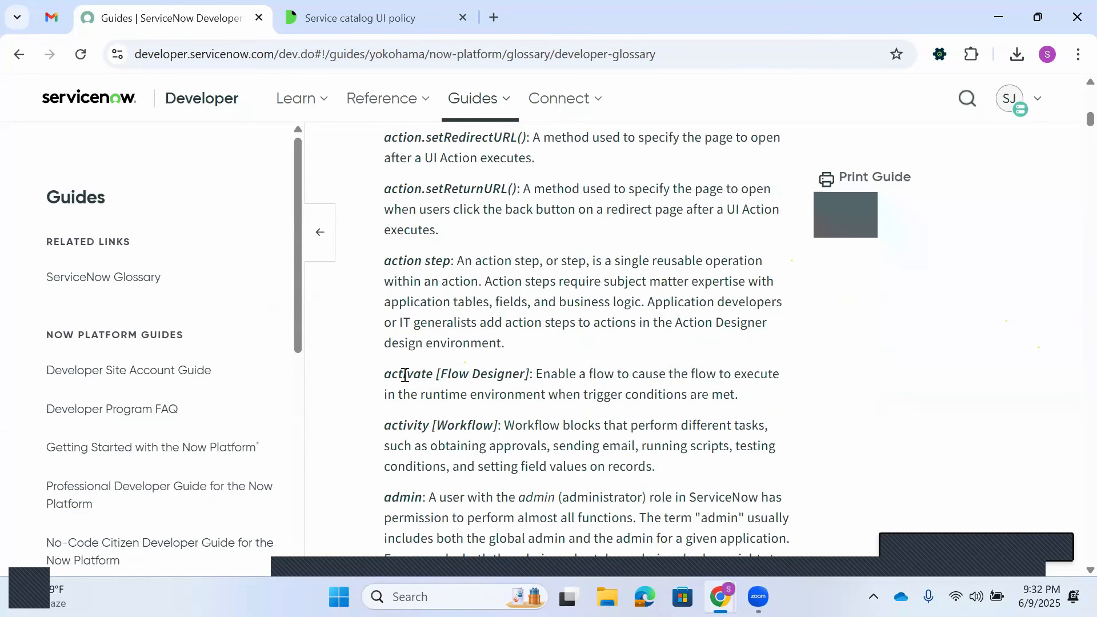
drag(390, 376, 533, 374)
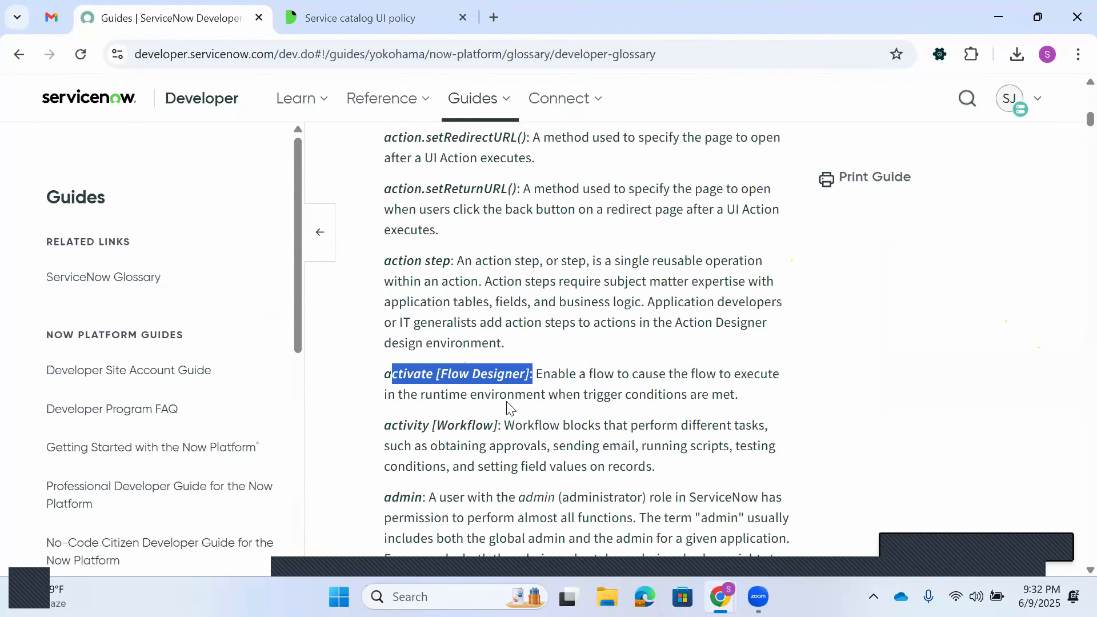
click(538, 374)
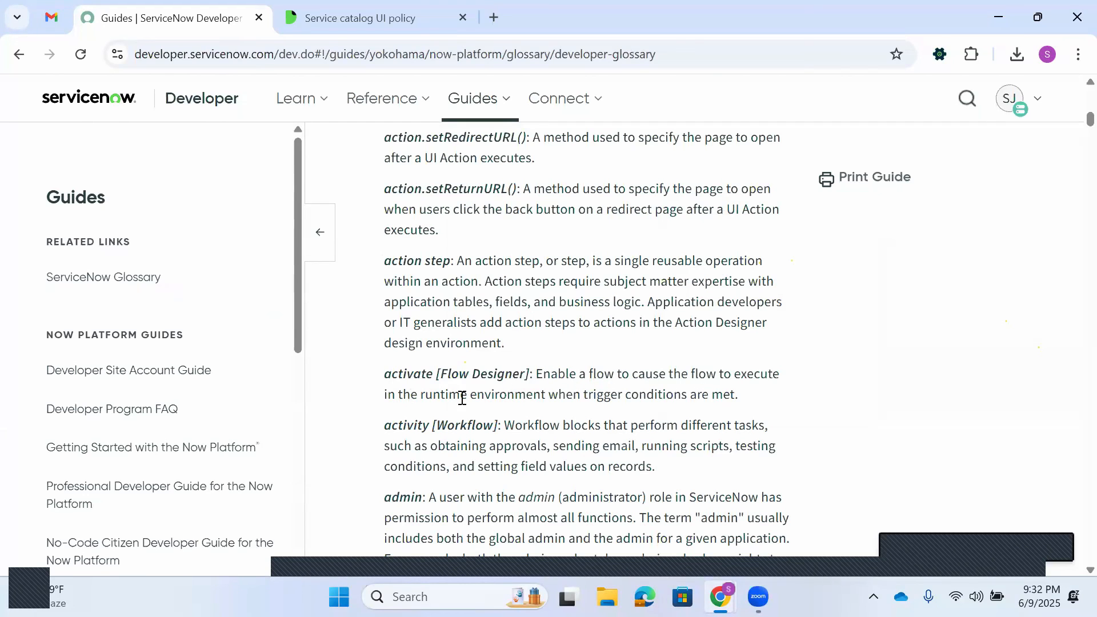
drag(742, 402, 382, 370)
click(862, 165)
drag(744, 400, 384, 371)
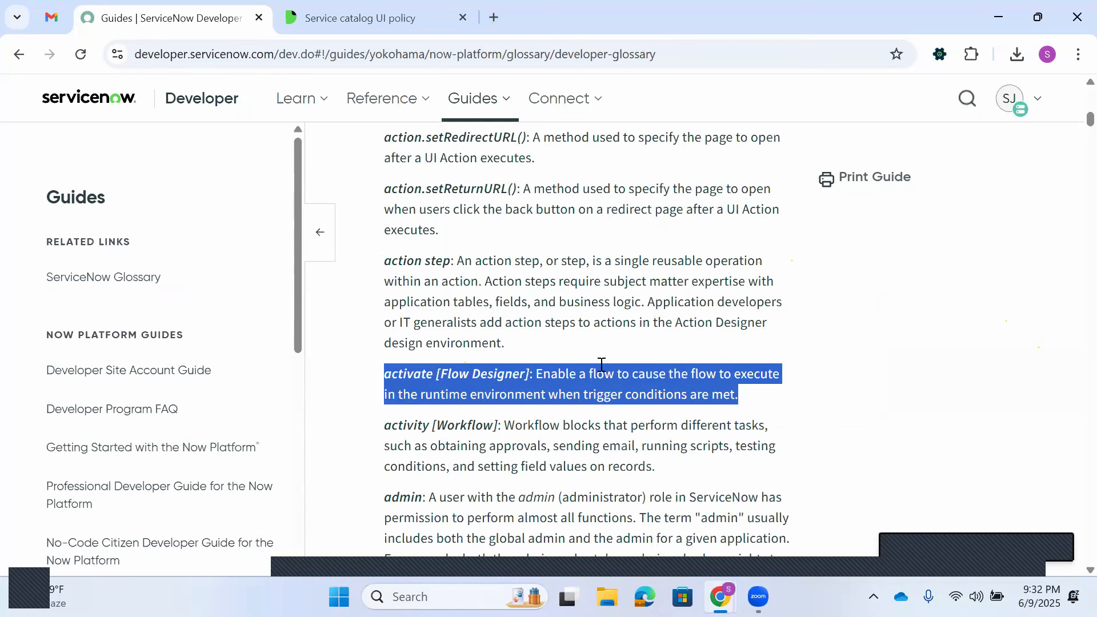
scroll(655, 343, down, 1)
scroll(561, 285, down, 8)
scroll(561, 287, up, 7)
drag(1090, 120, 1025, 563)
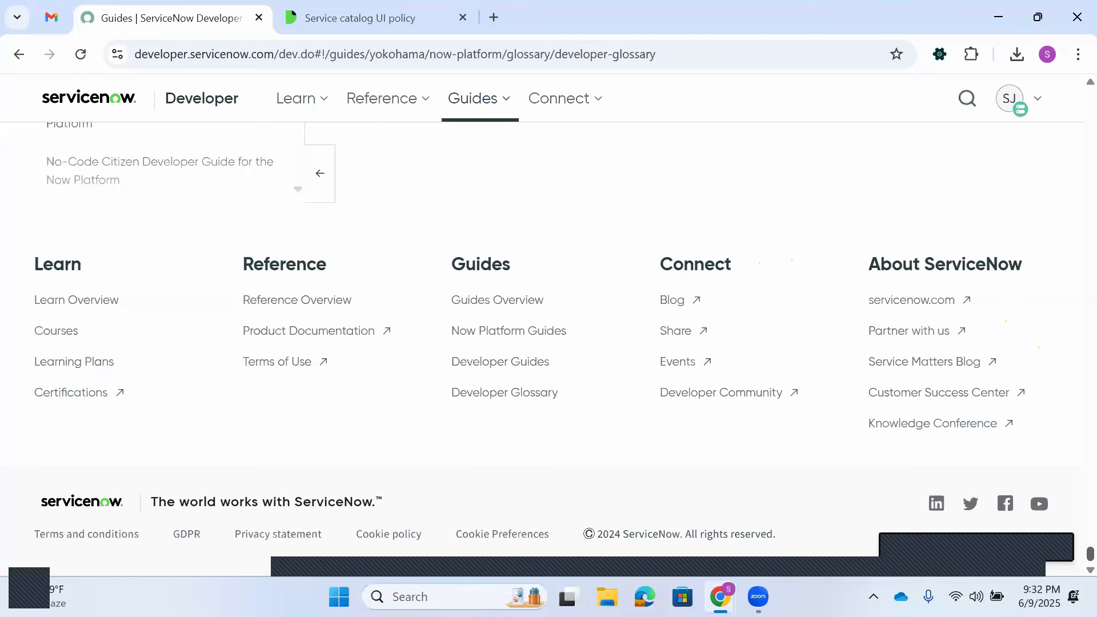
Step: Highlight the full workflow editor glossary entry, then scroll back toward the top
scroll(354, 411, up, 6)
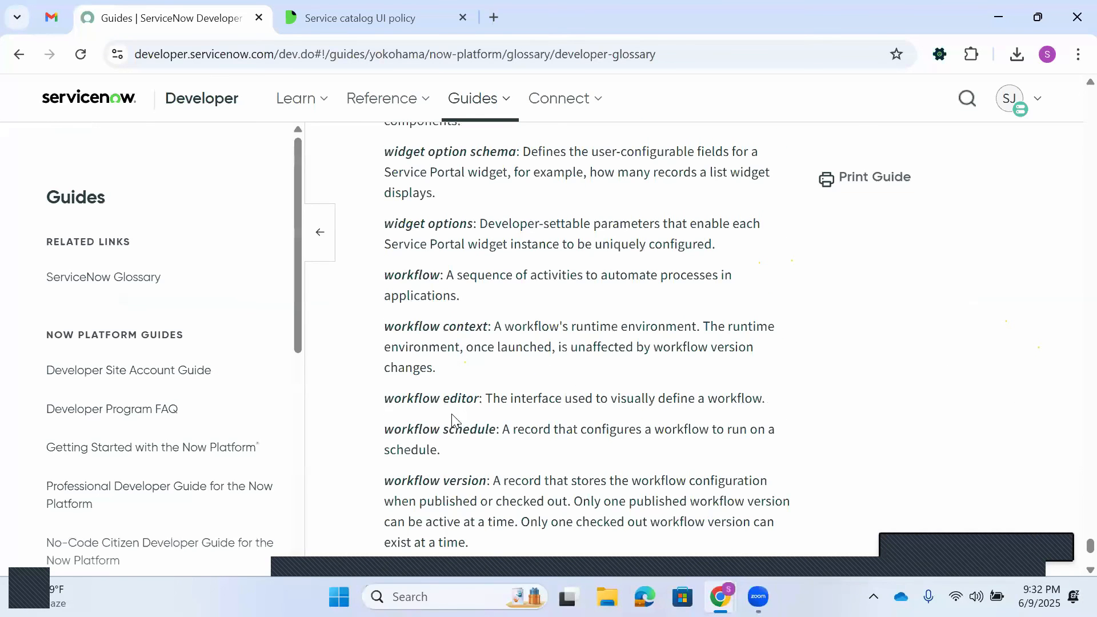
drag(486, 397, 383, 397)
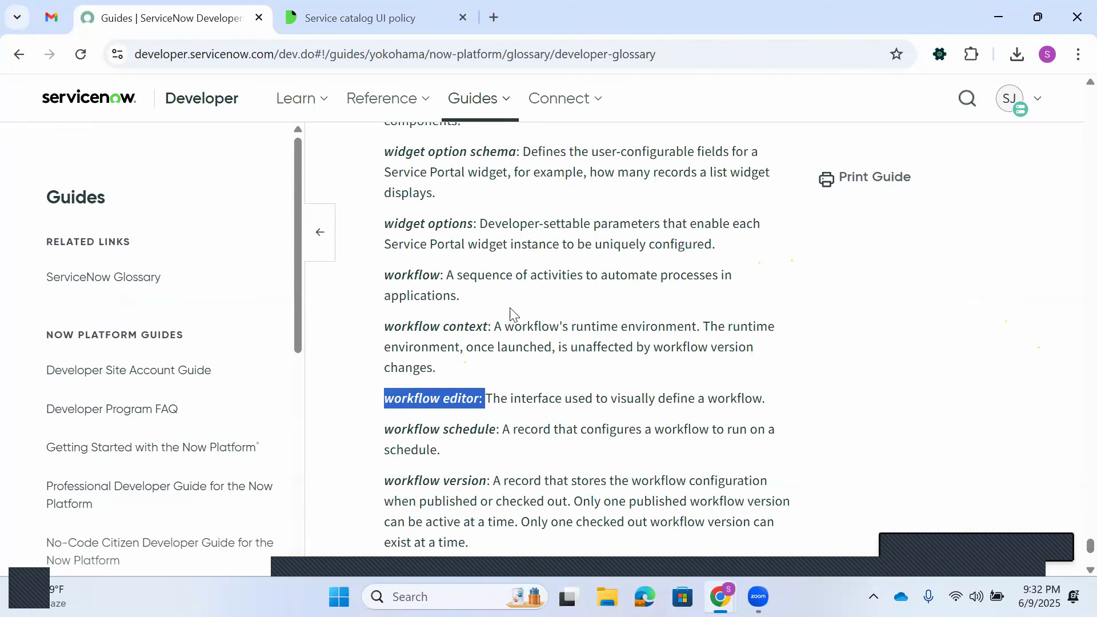
click(514, 409)
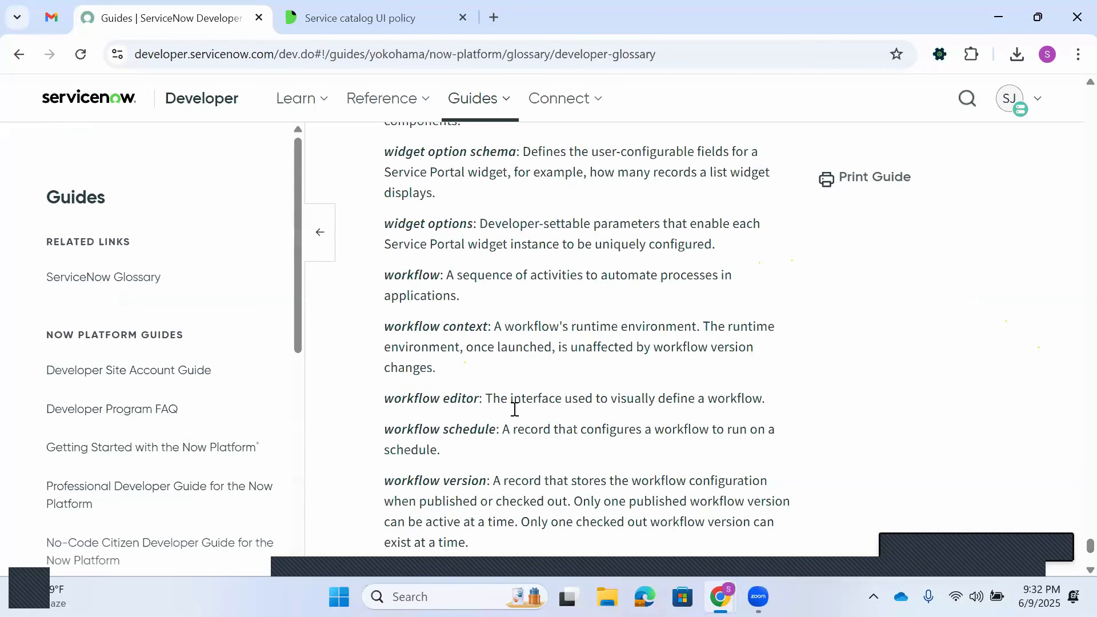
drag(485, 398, 805, 415)
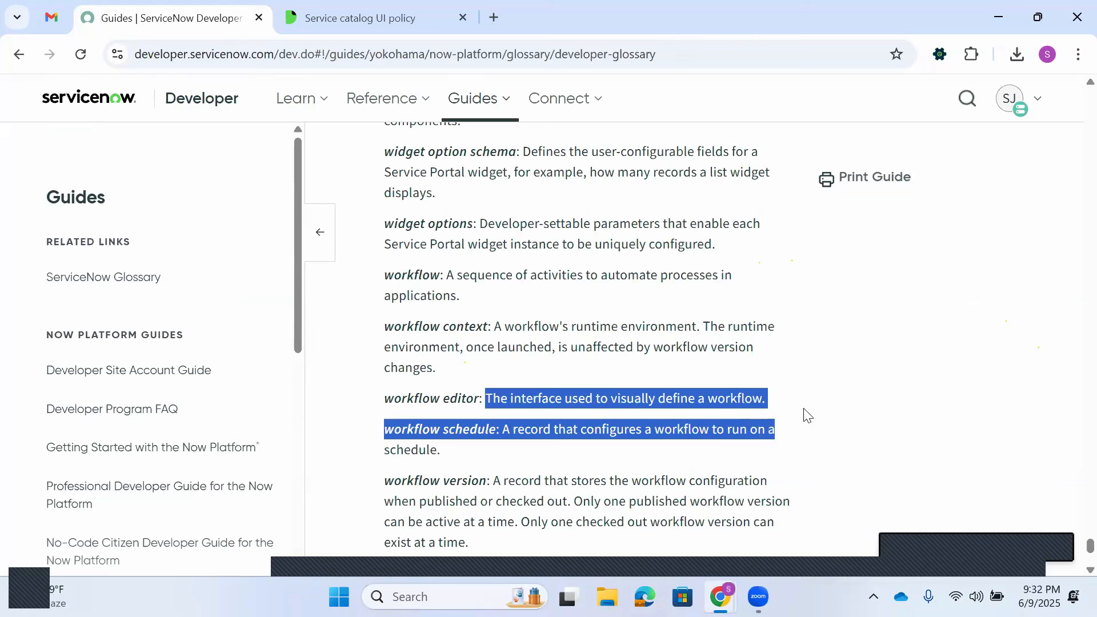
click(554, 464)
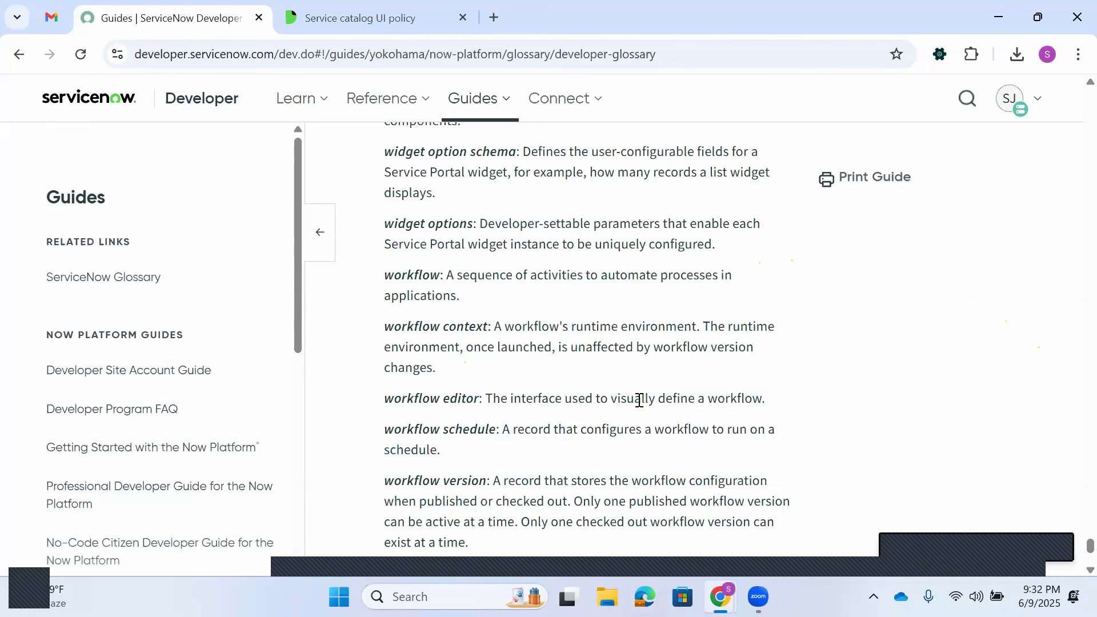
drag(778, 408, 367, 401)
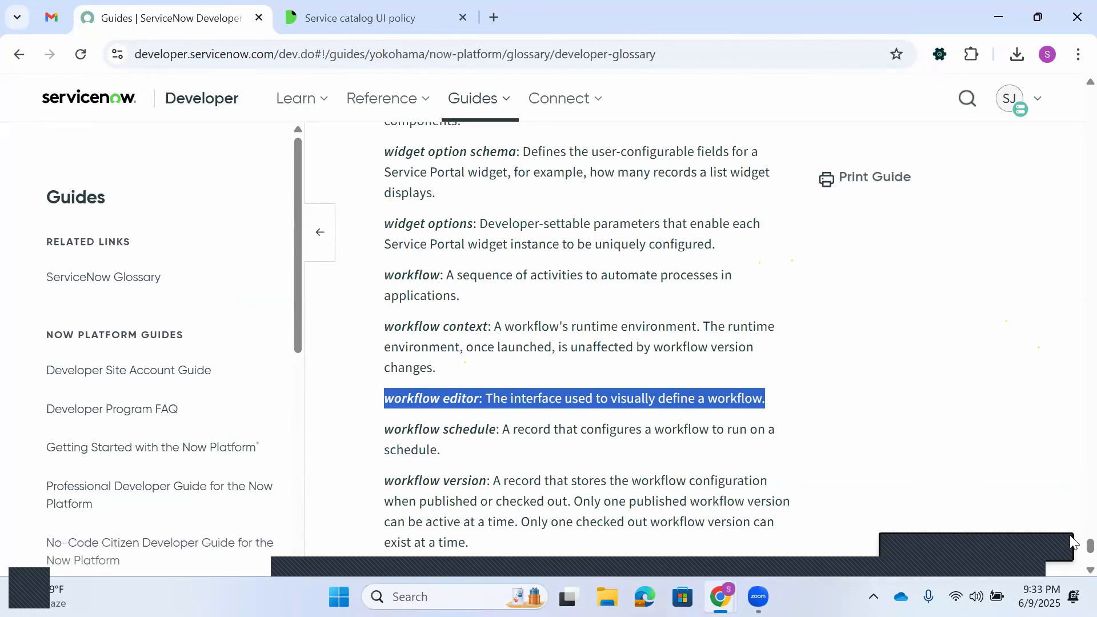
scroll(1072, 543, up, 15)
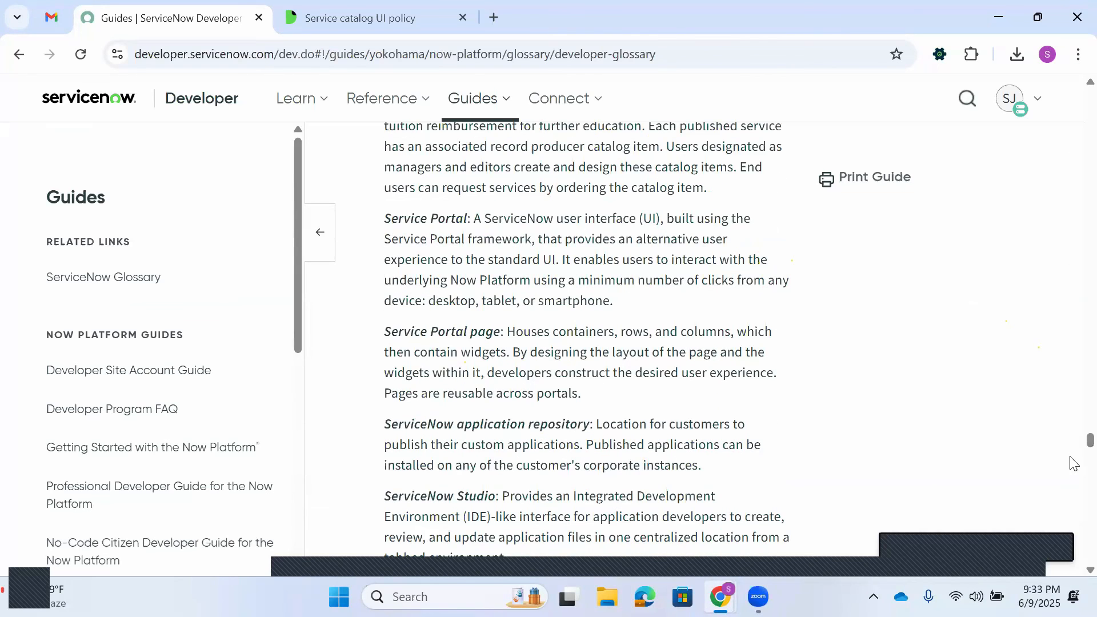
scroll(1069, 235, up, 20)
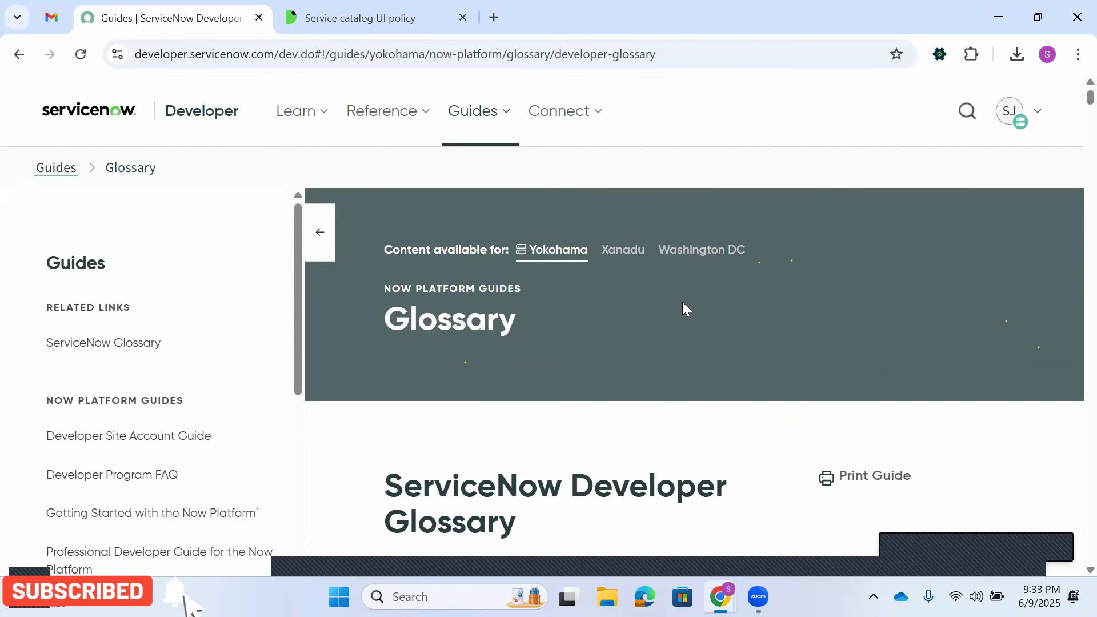
Step: In the Guides menu, highlight the words 'Personal Developer Instances' in the featured PDIs title
click(502, 135)
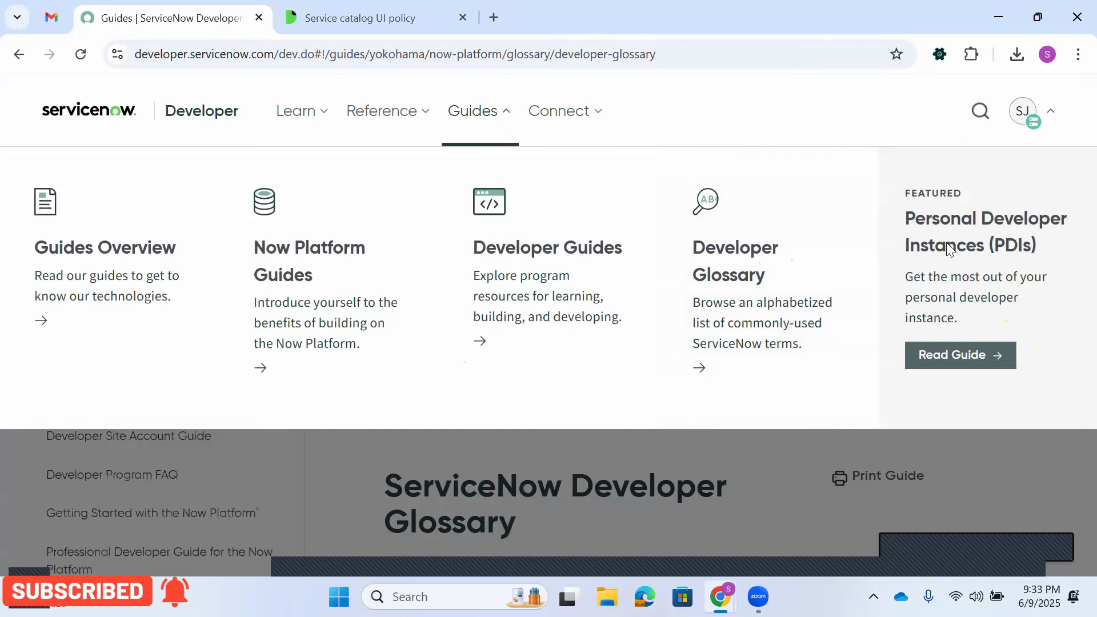
drag(906, 218, 1022, 261)
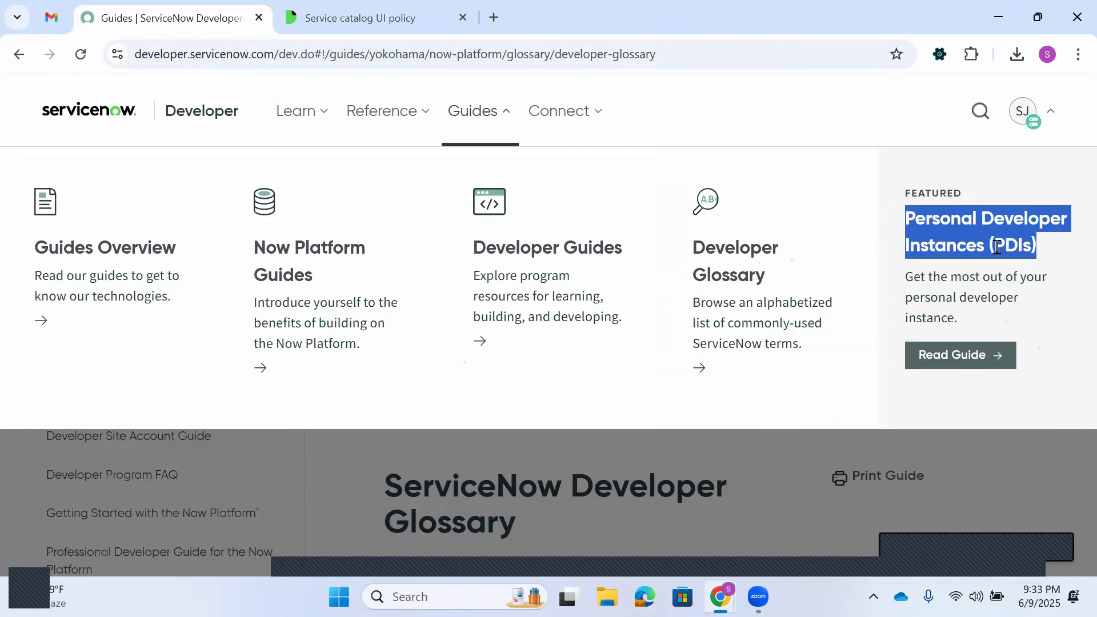
click(952, 229)
drag(906, 218, 941, 257)
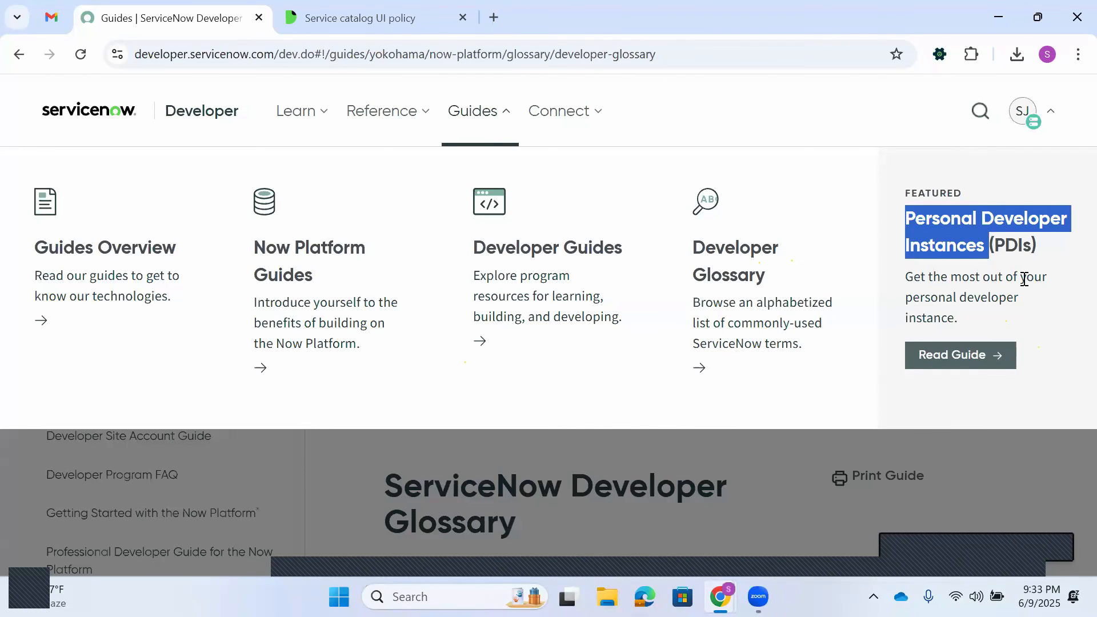
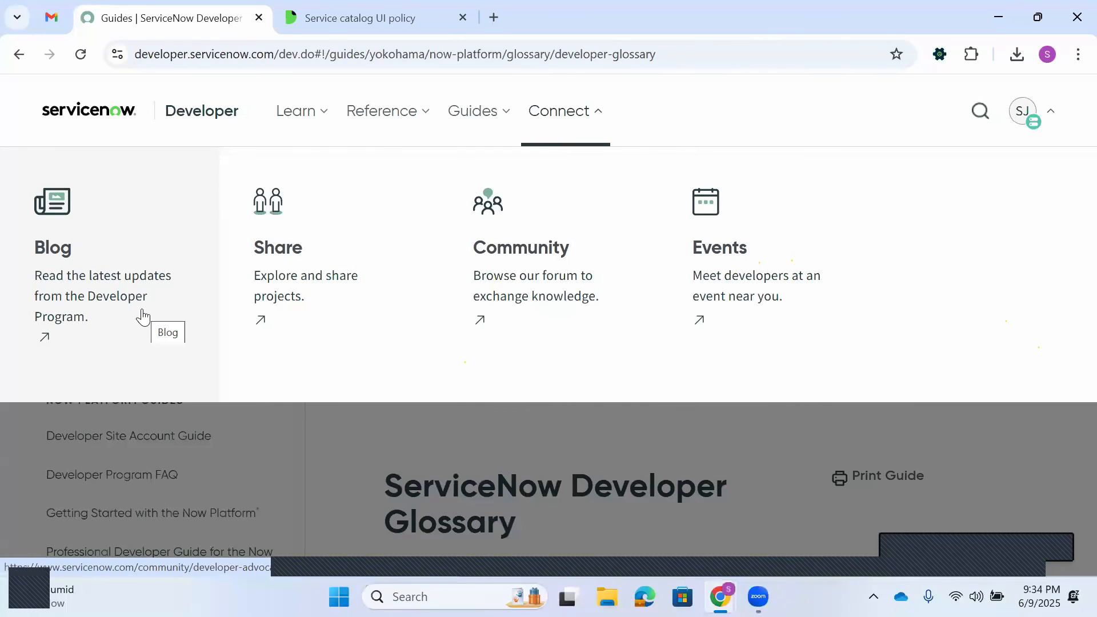
Step: Open the Developer Advocate Blog in a new tab, browse its posts, then return to the Developer Glossary
click(141, 315)
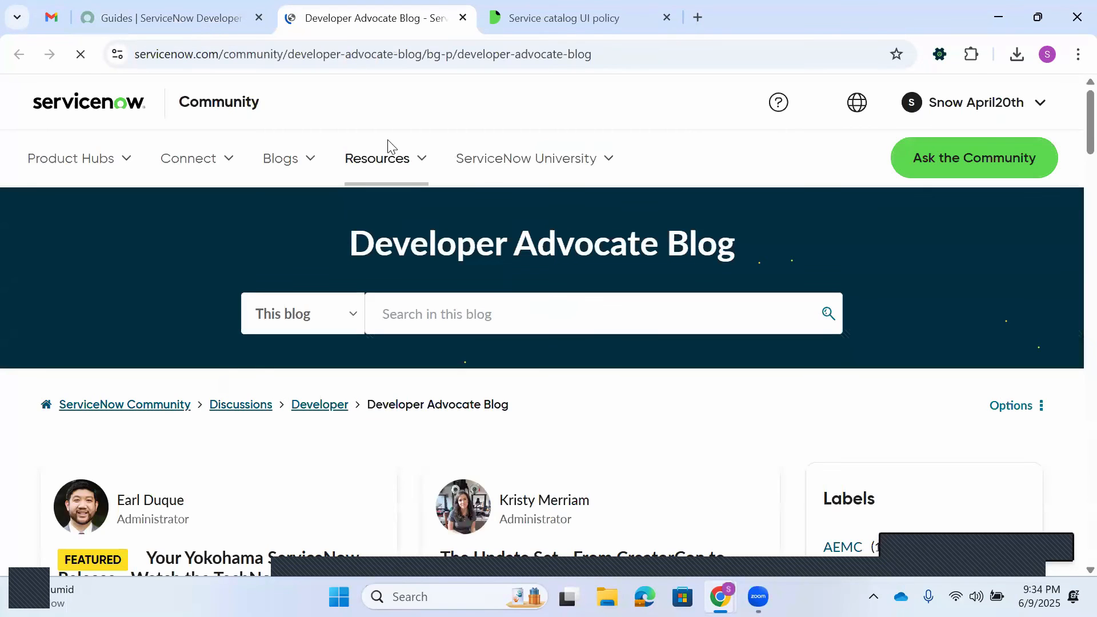
scroll(373, 276, down, 5)
scroll(440, 247, down, 10)
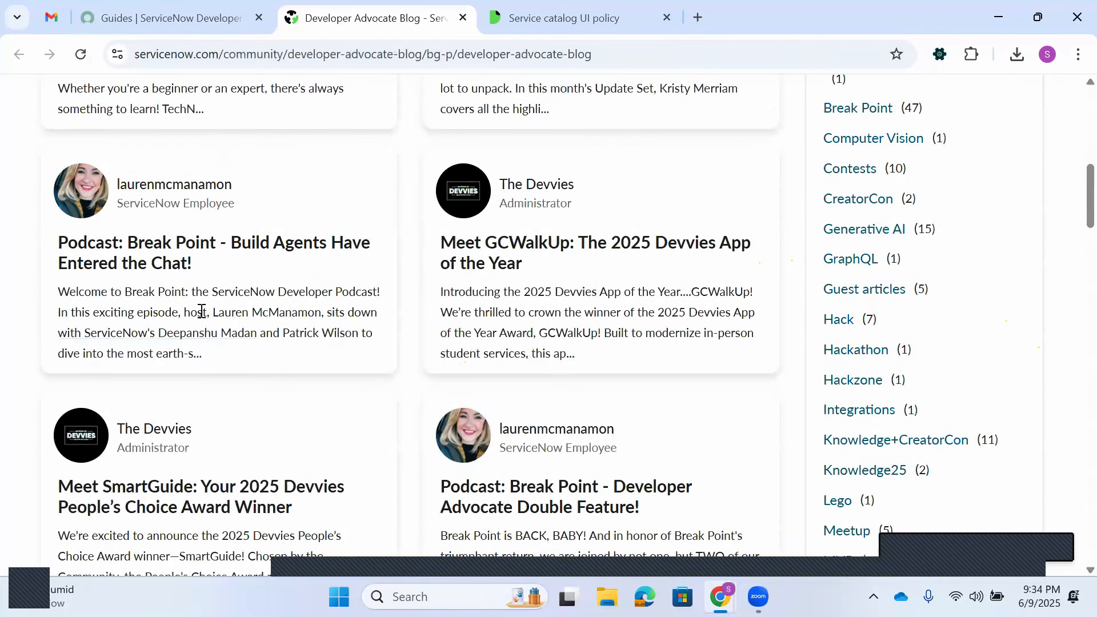
scroll(213, 365, down, 6)
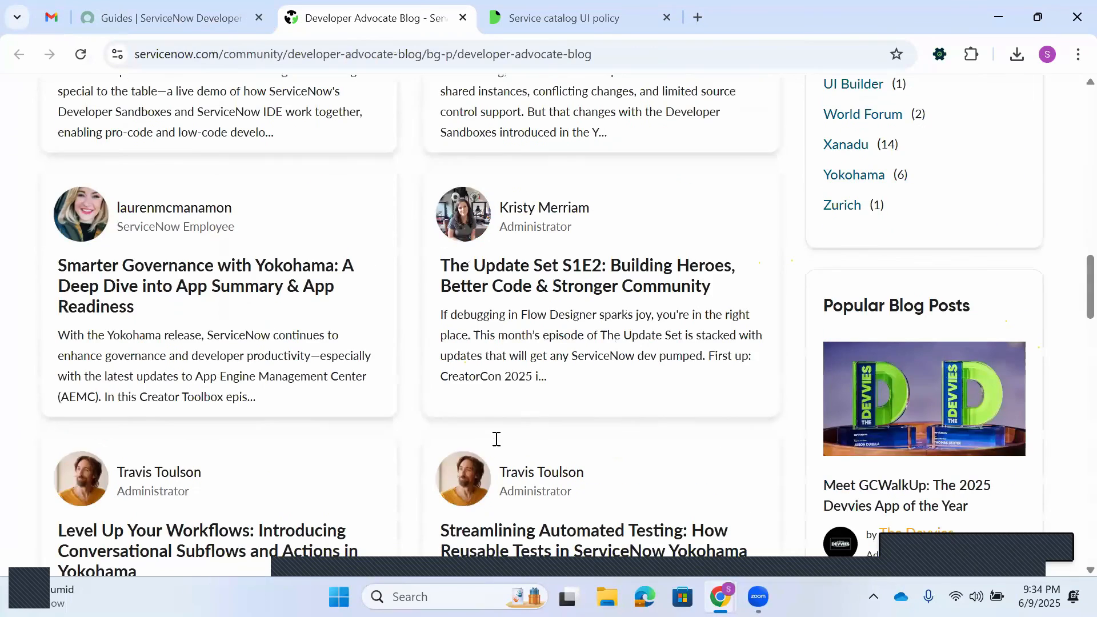
scroll(494, 441, down, 10)
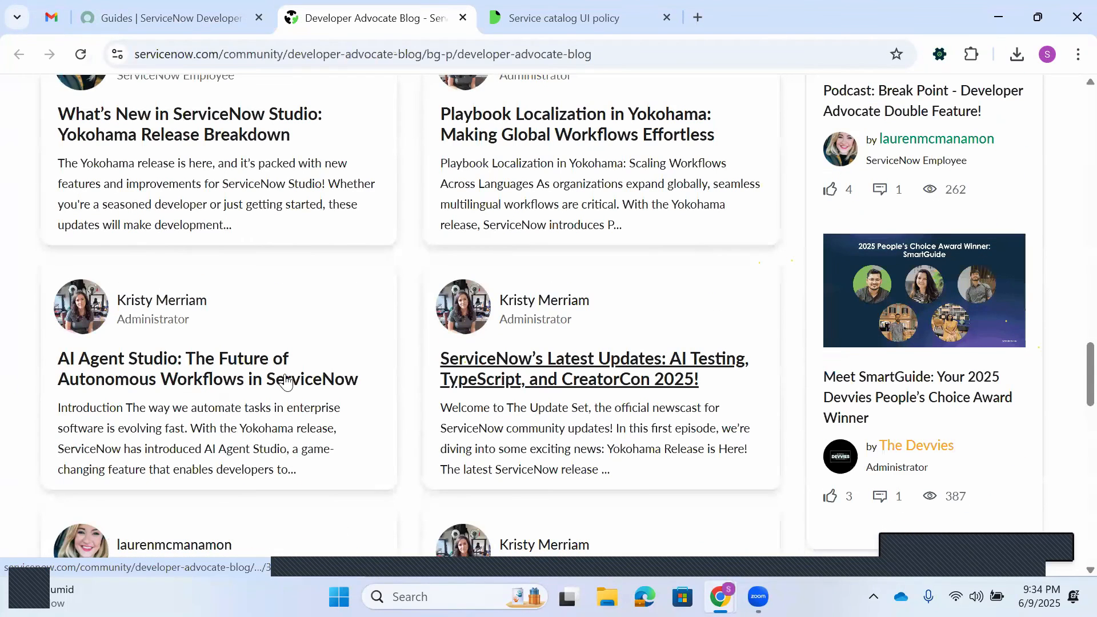
scroll(453, 360, down, 7)
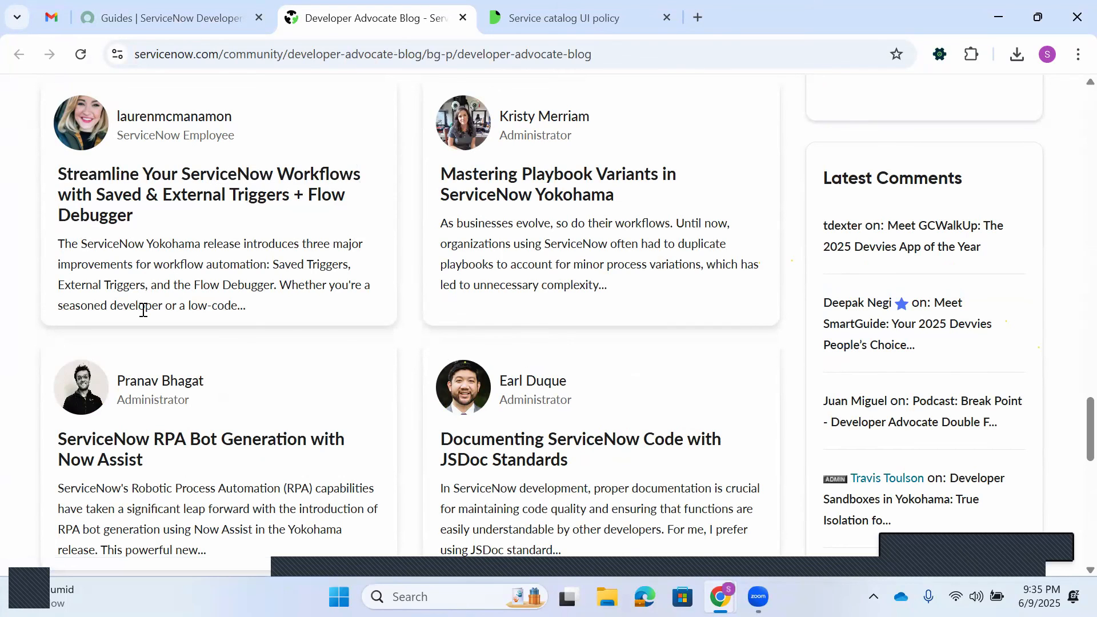
scroll(217, 189, up, 10)
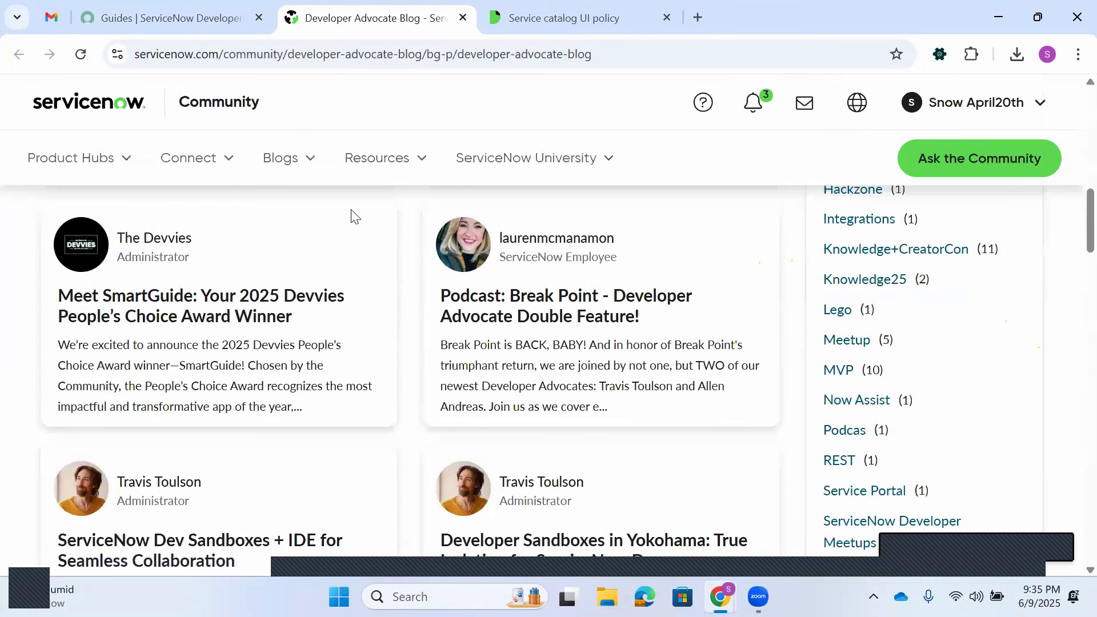
click(203, 15)
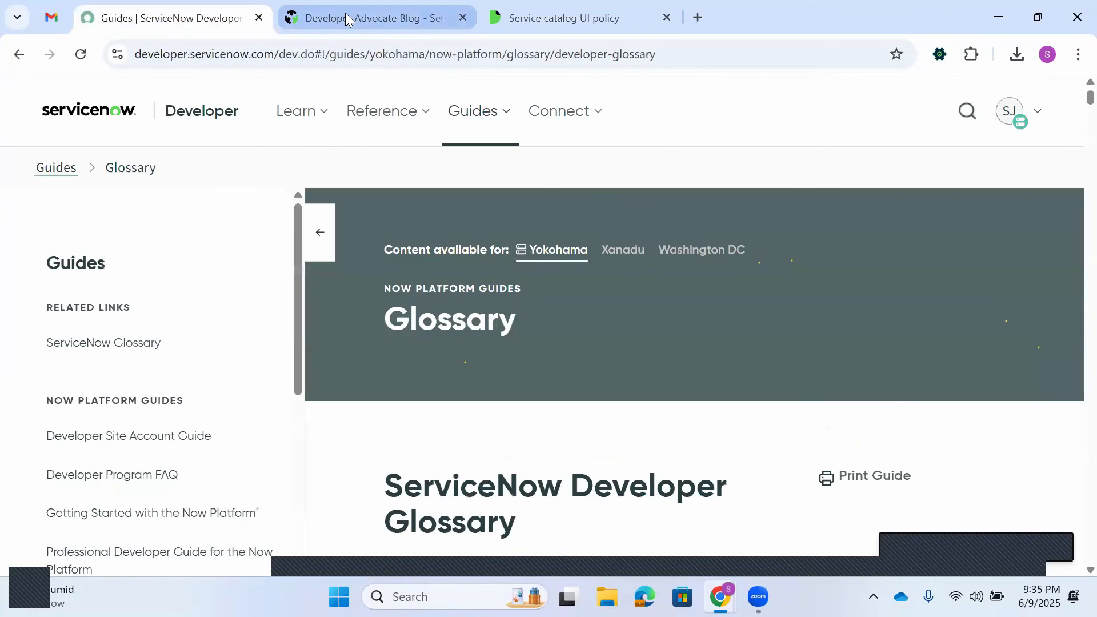
Step: Open the Developer Share projects site from Connect, close the Advocate Blog tab, and browse its categories
click(560, 114)
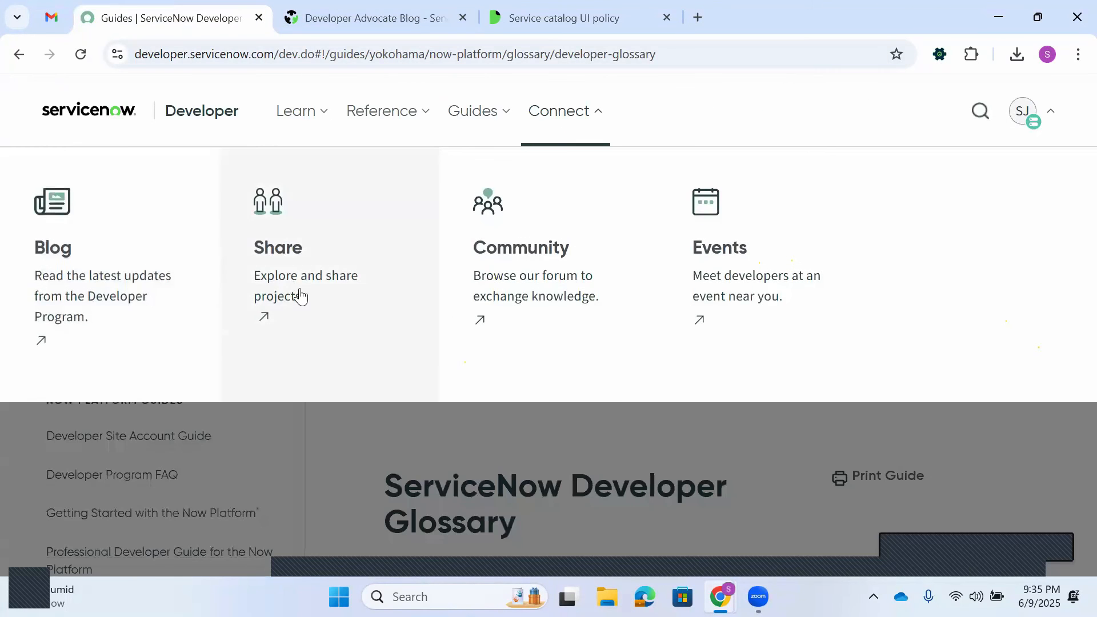
click(315, 275)
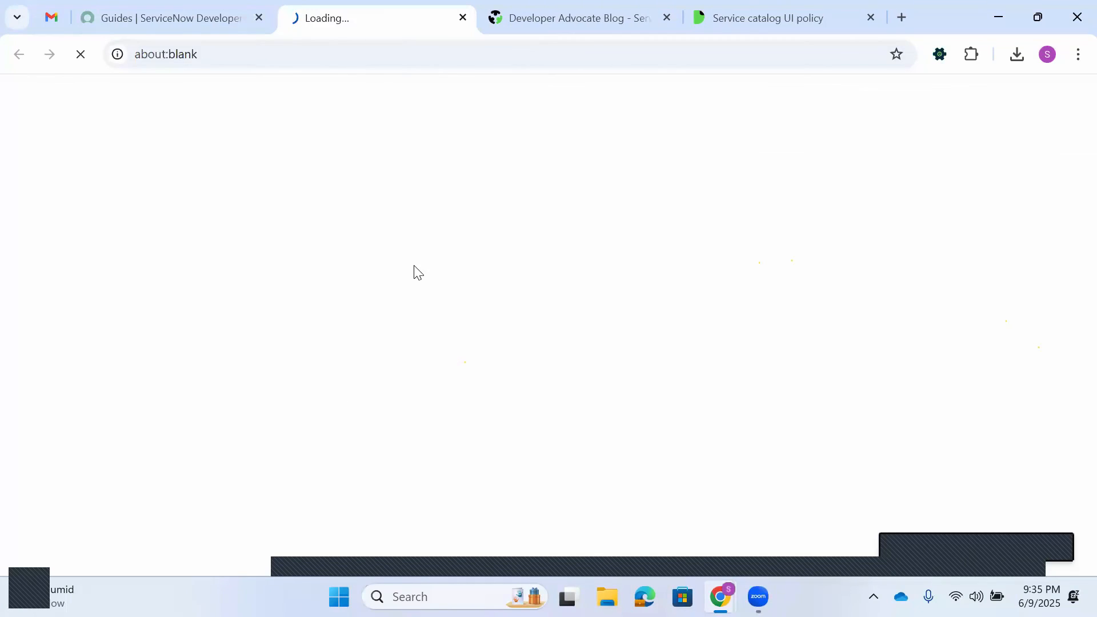
click(666, 18)
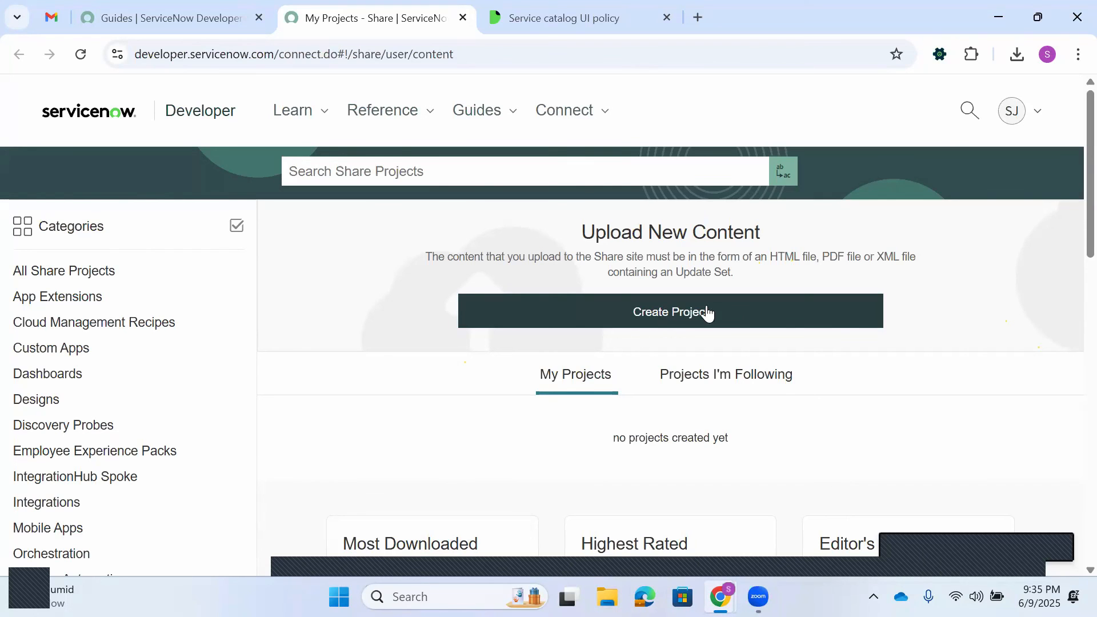
scroll(115, 312, down, 8)
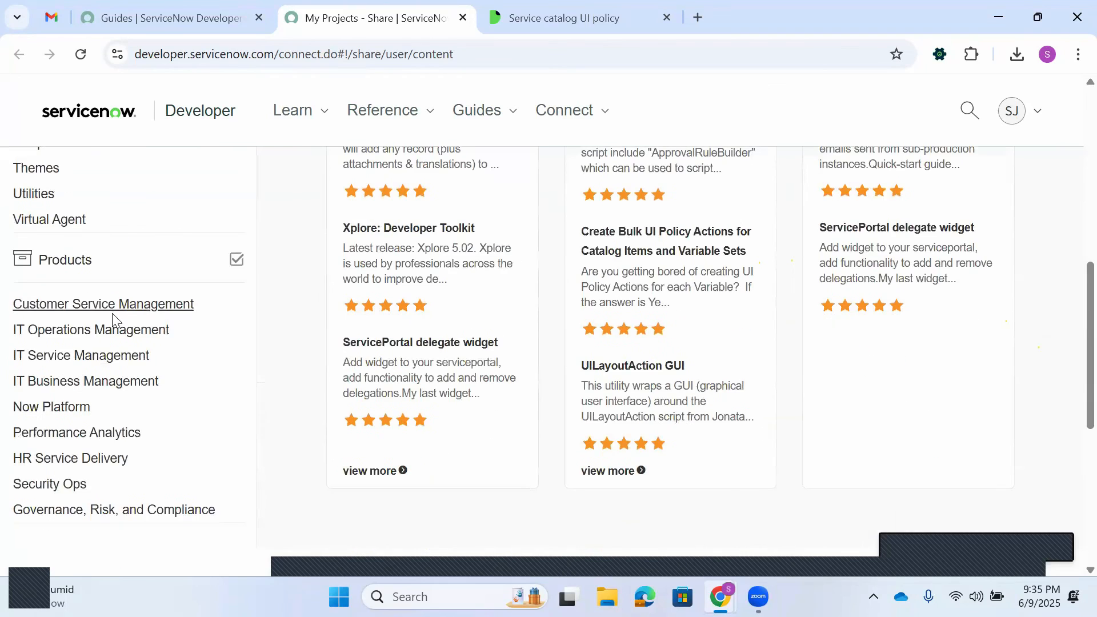
scroll(126, 350, up, 6)
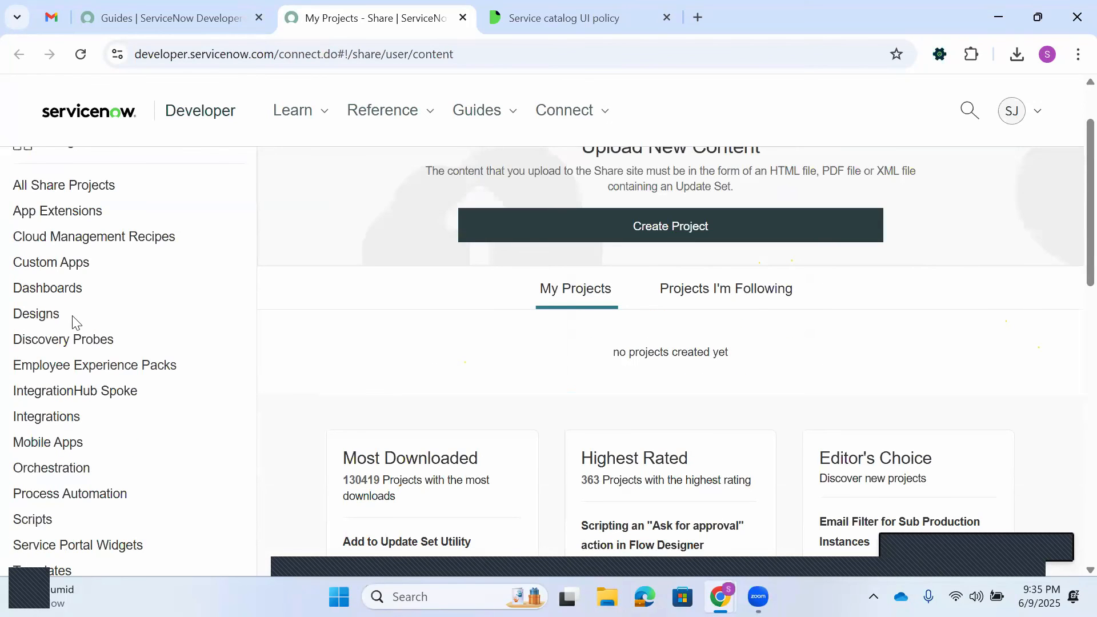
scroll(439, 249, up, 2)
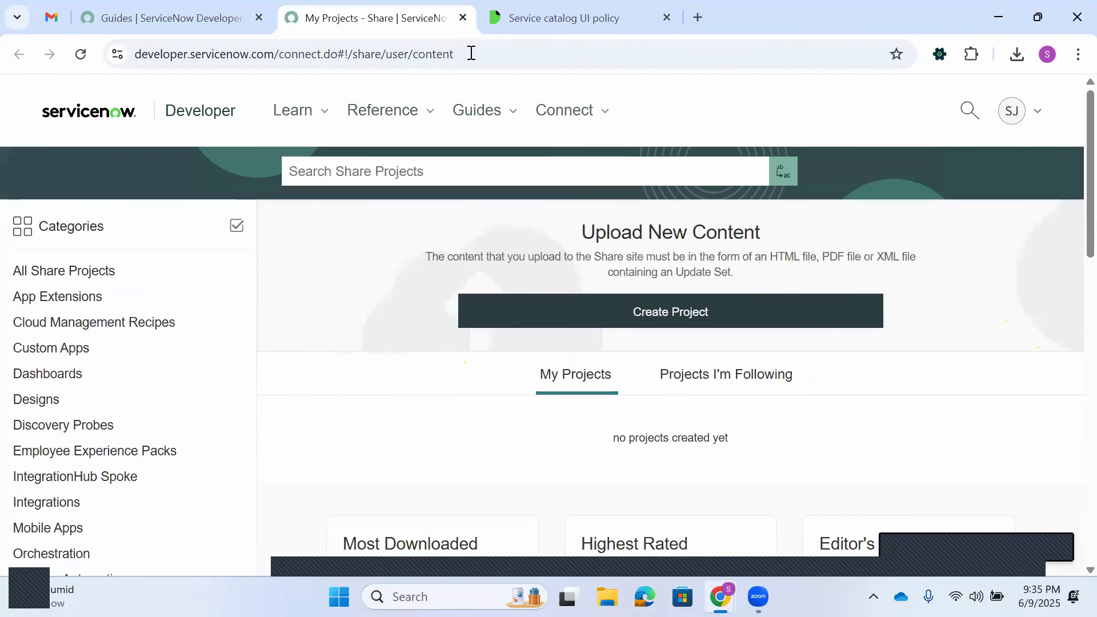
mouse_move(572, 137)
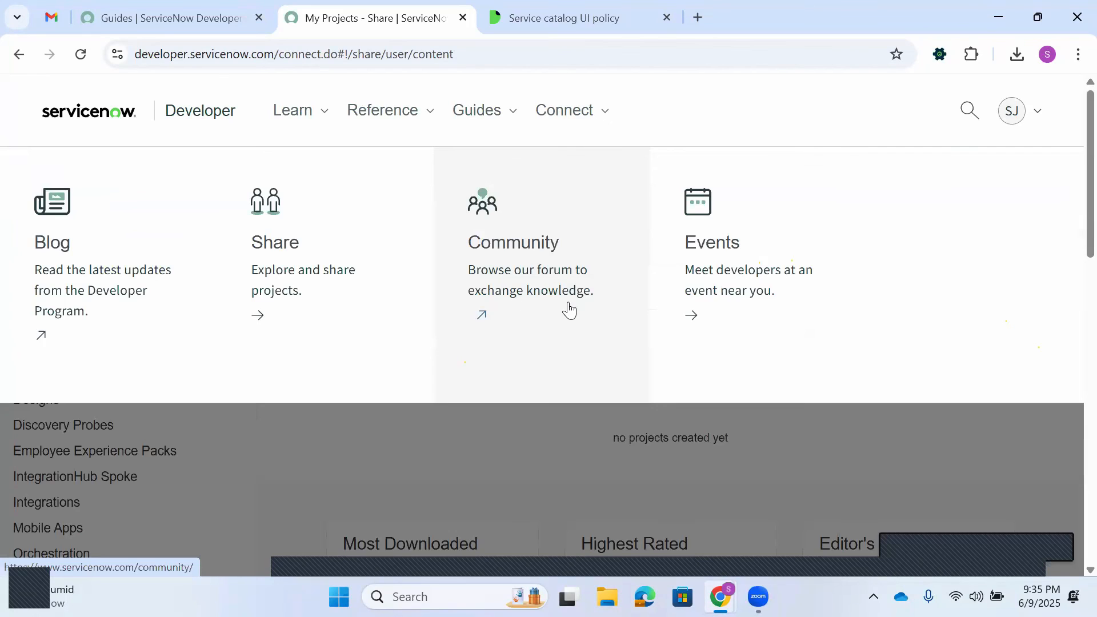
Step: Open the ServiceNow Community in a new tab and search it for 'What is UI Policy'
click(534, 273)
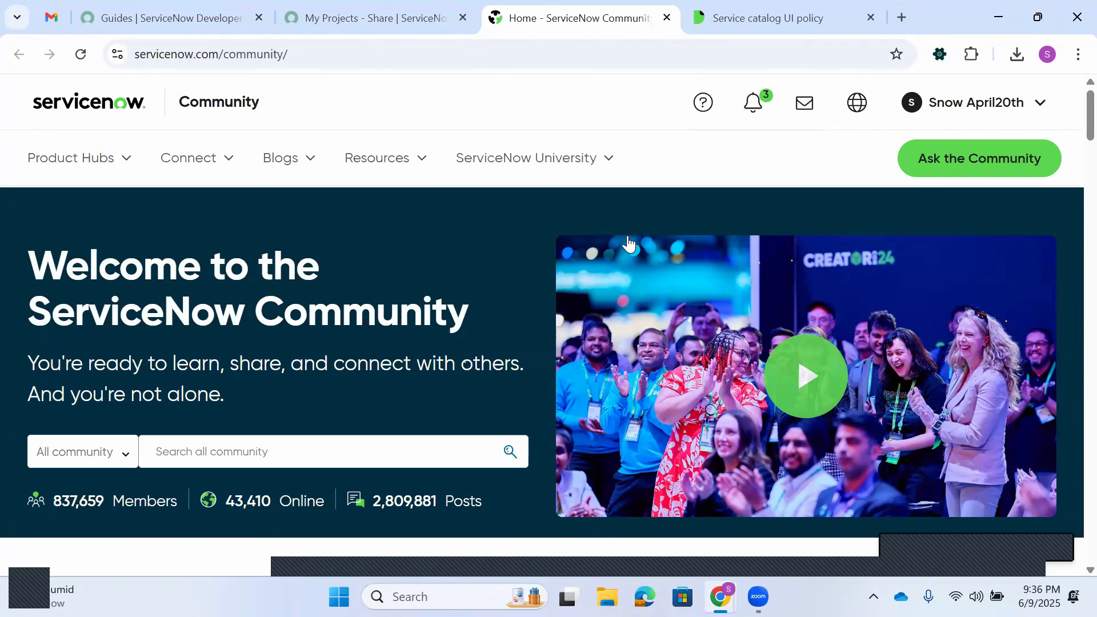
click(245, 453)
text(X)
key(BackSpace)
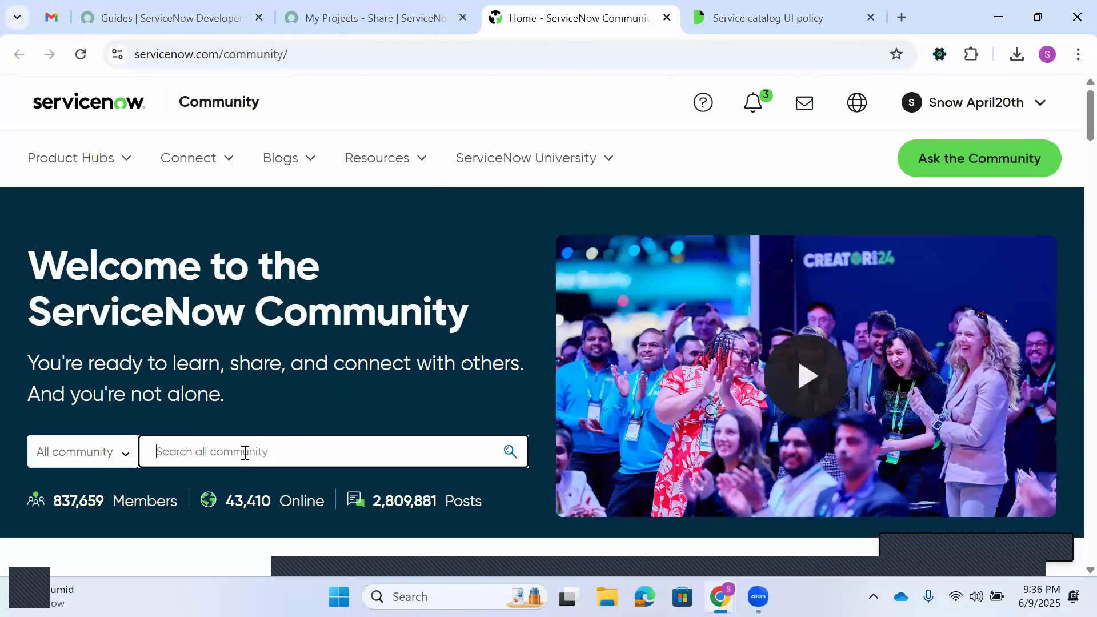
text(What is )
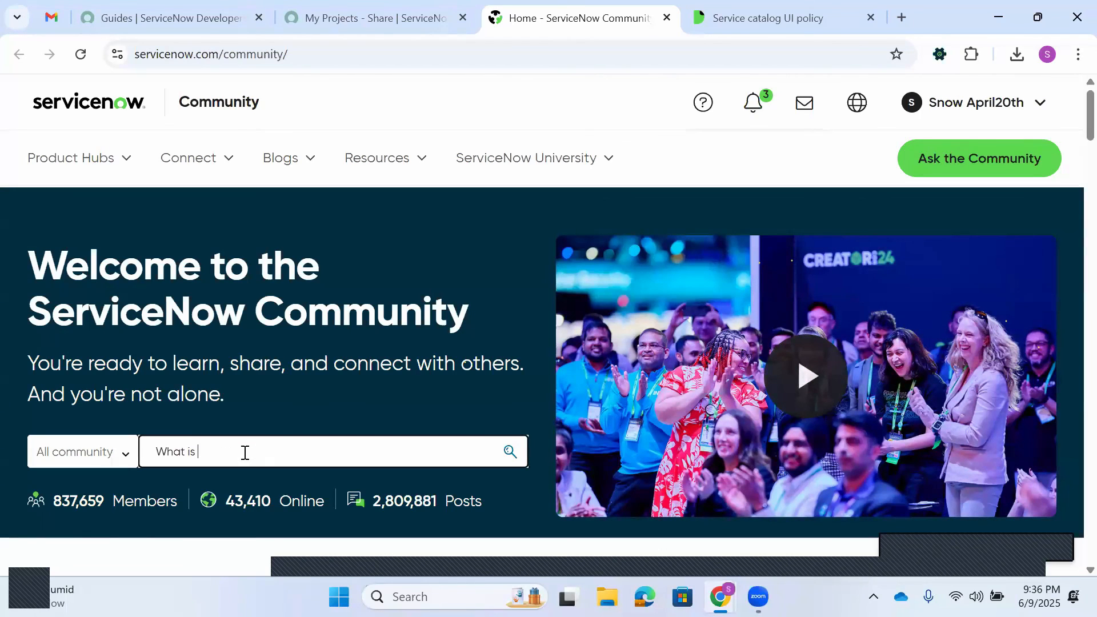
text(UI Policy)
key(Return)
scroll(365, 346, down, 3)
click(510, 281)
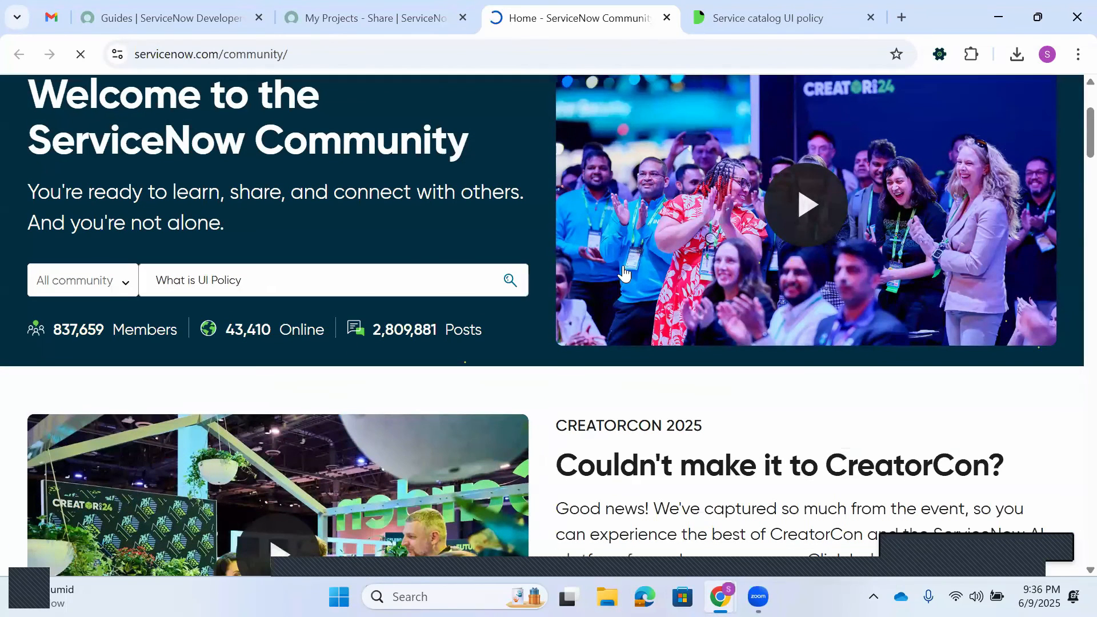
Step: Scroll through the UI Policy search results and move to page 2
scroll(338, 320, down, 5)
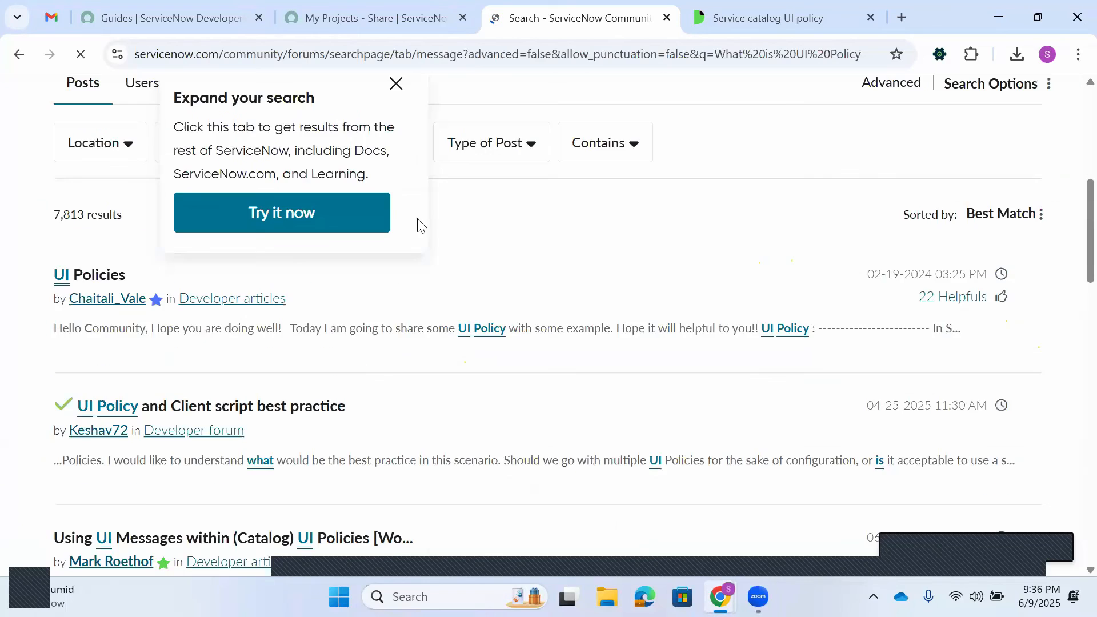
scroll(188, 398, down, 1)
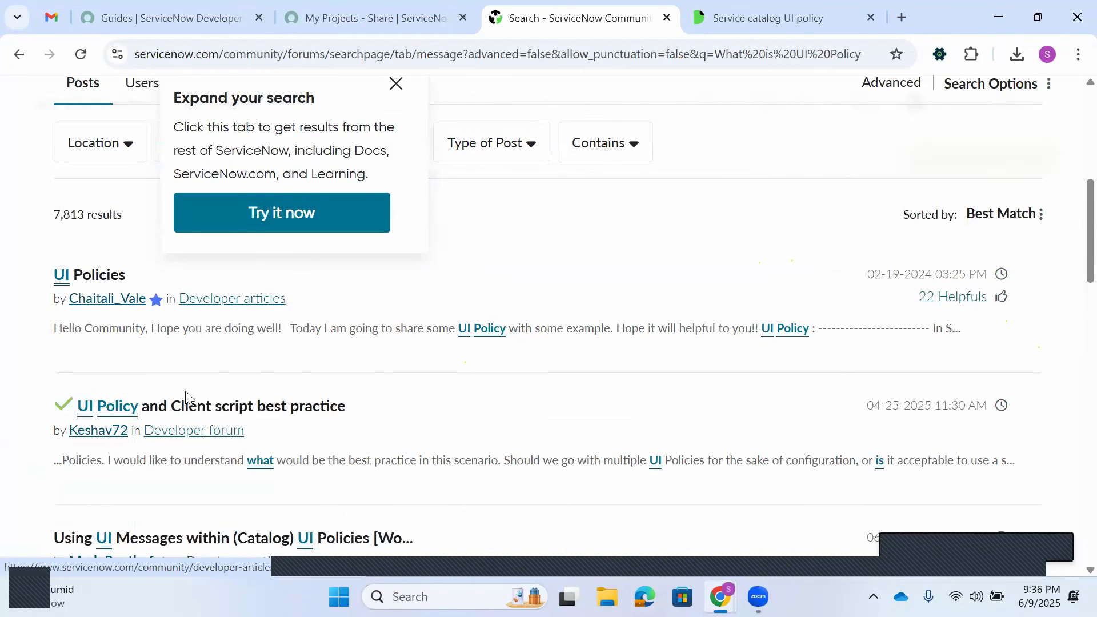
scroll(341, 417, down, 3)
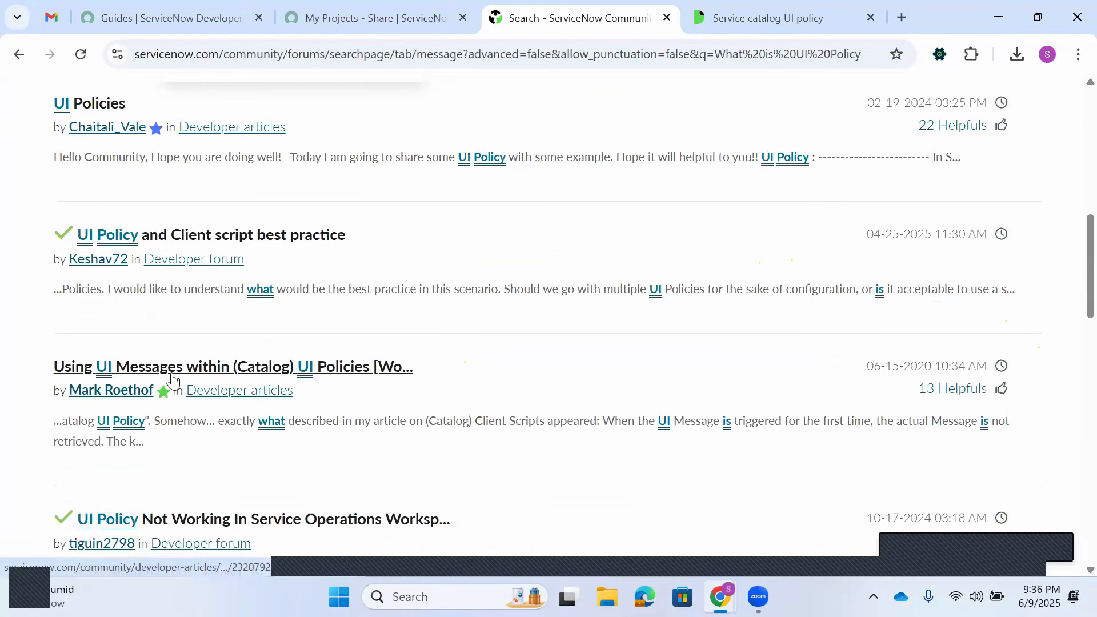
scroll(208, 394, down, 3)
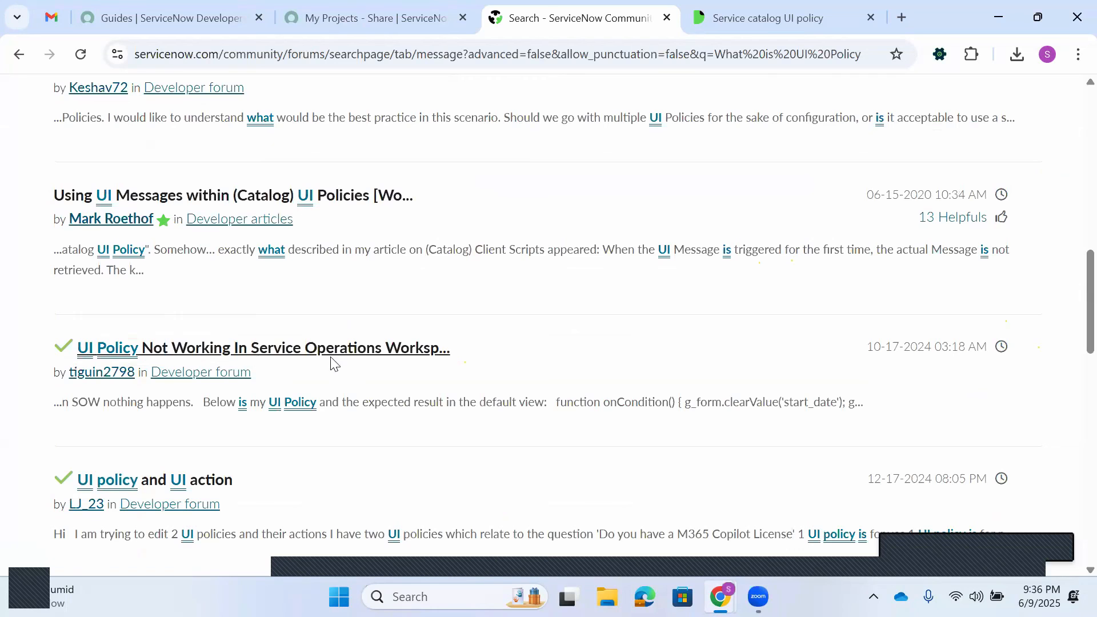
scroll(264, 461, down, 2)
scroll(270, 441, up, 4)
scroll(275, 431, down, 12)
scroll(416, 460, up, 6)
scroll(554, 340, down, 6)
click(549, 293)
scroll(290, 270, up, 7)
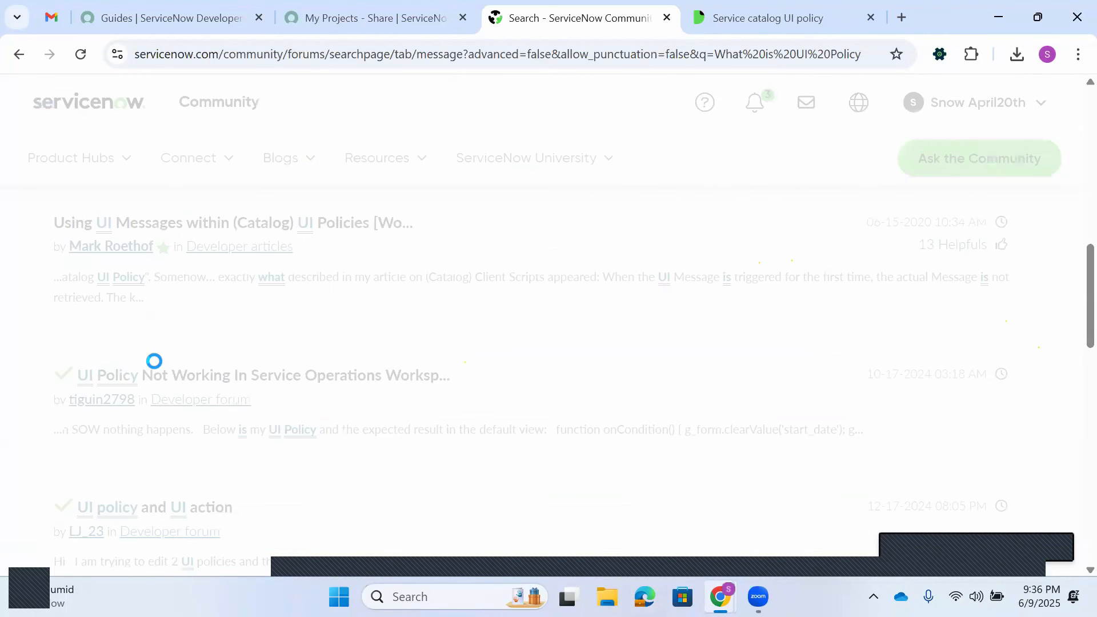
scroll(203, 310, up, 7)
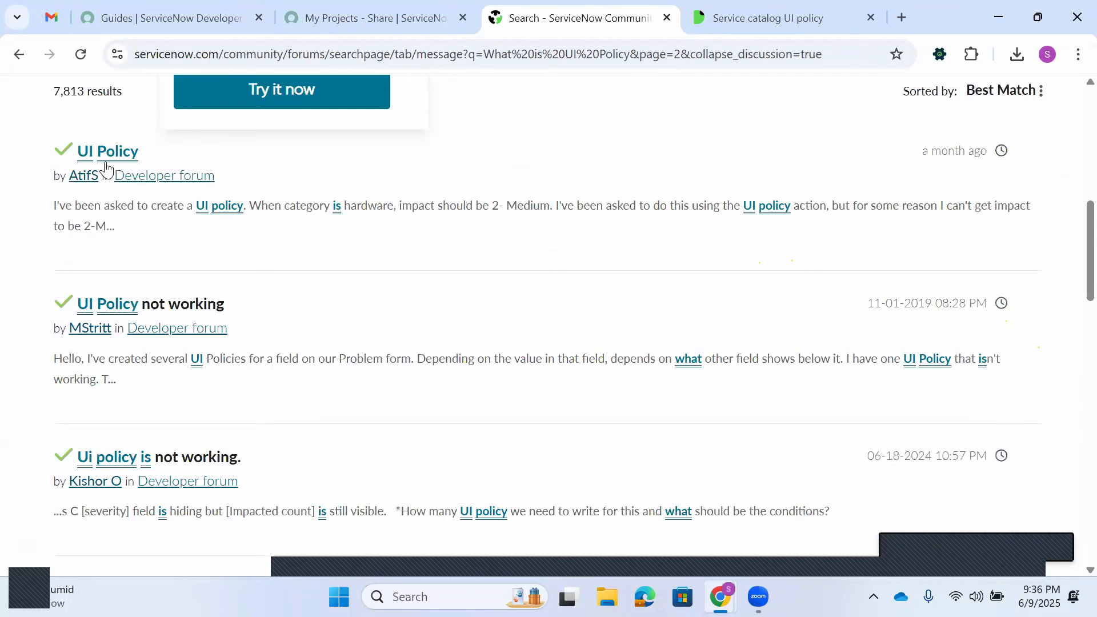
Step: Read the solved UI Policy thread and its UI Policy Actions follow-up, then return to the Share tab
click(109, 159)
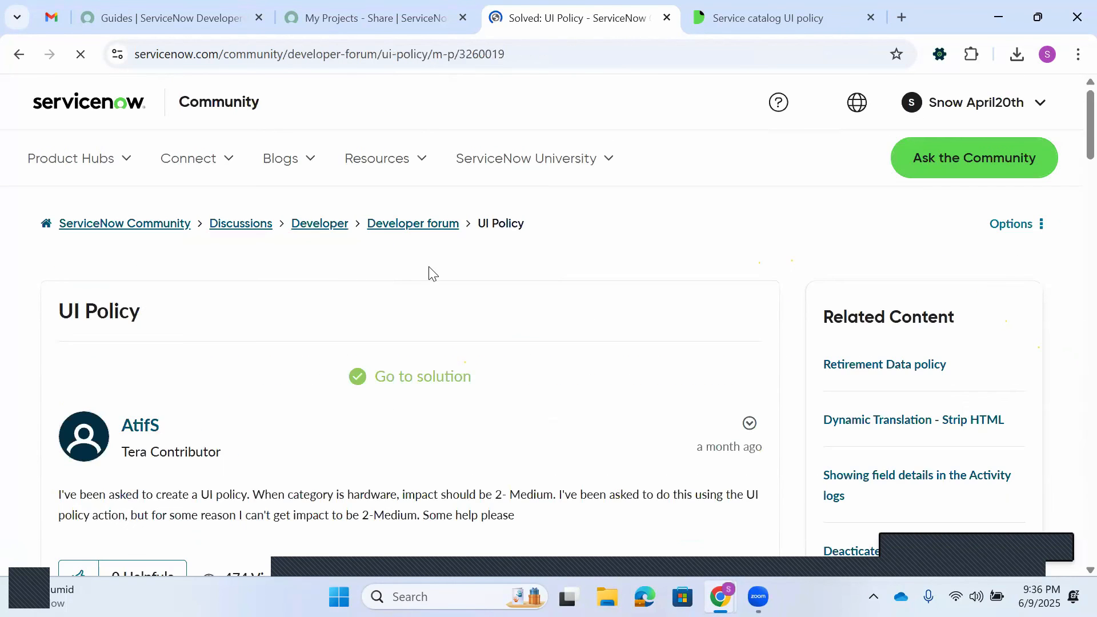
scroll(430, 272, down, 10)
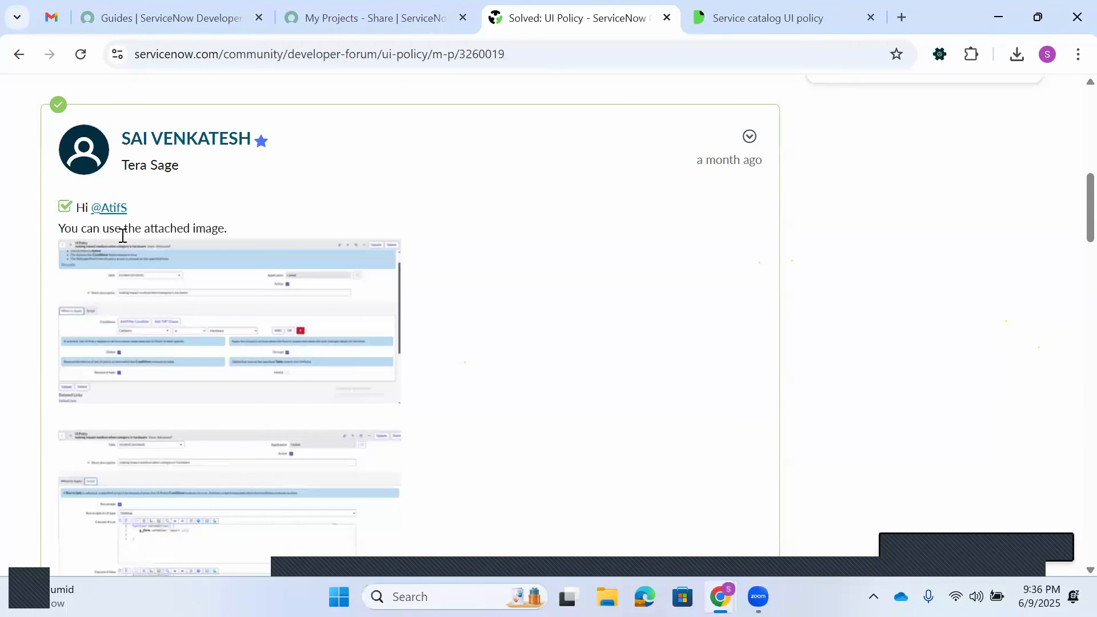
scroll(205, 308, down, 7)
scroll(200, 287, up, 4)
scroll(195, 294, down, 20)
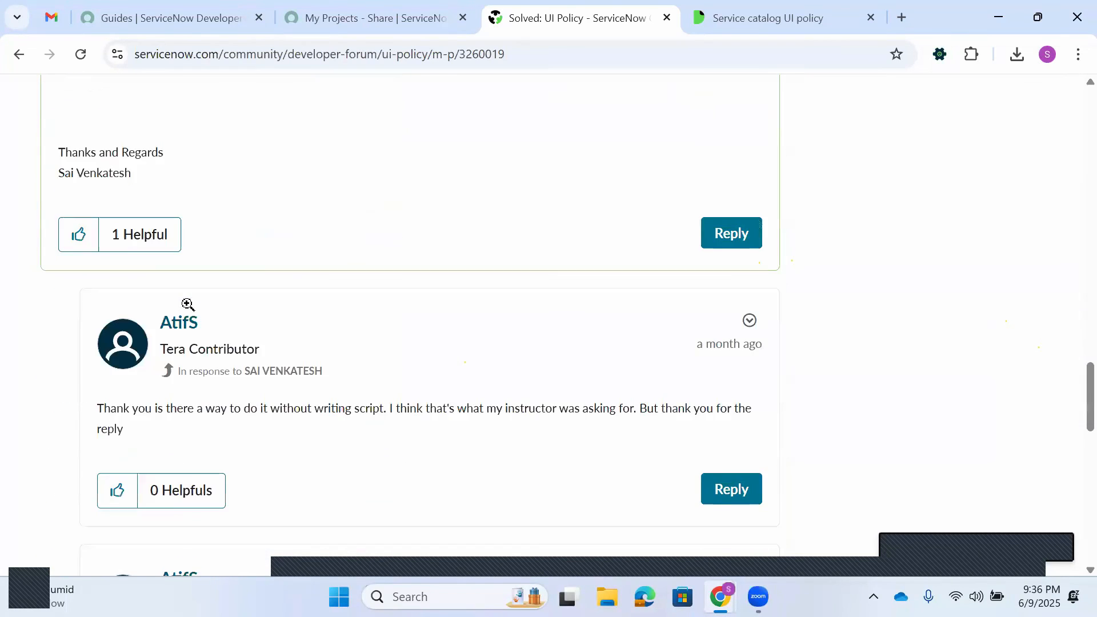
scroll(189, 304, down, 6)
triple_click(346, 329)
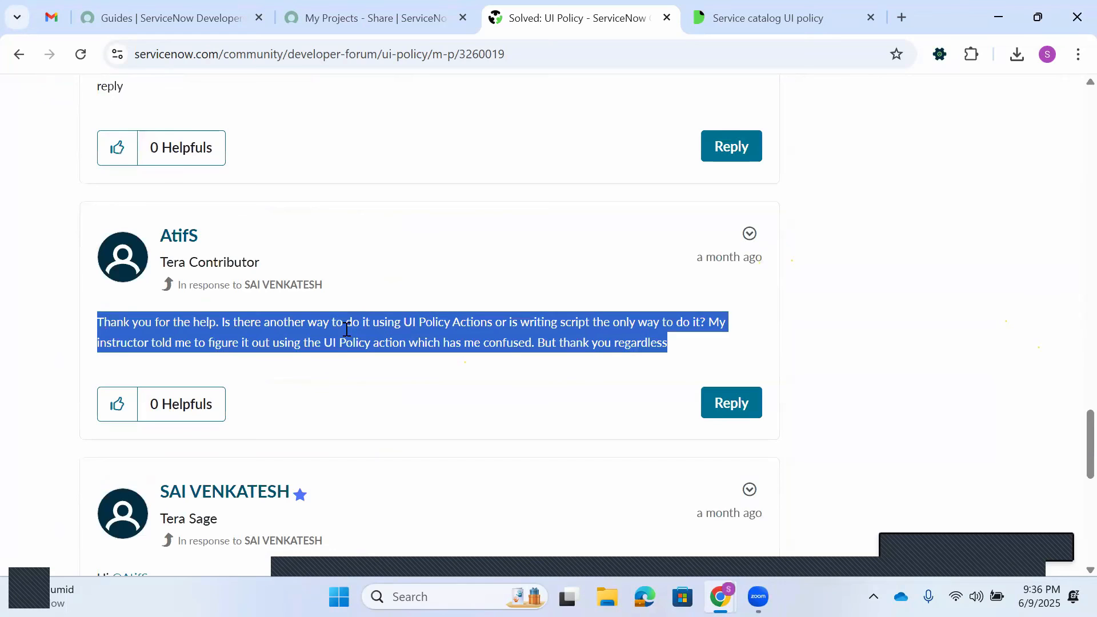
scroll(315, 366, down, 5)
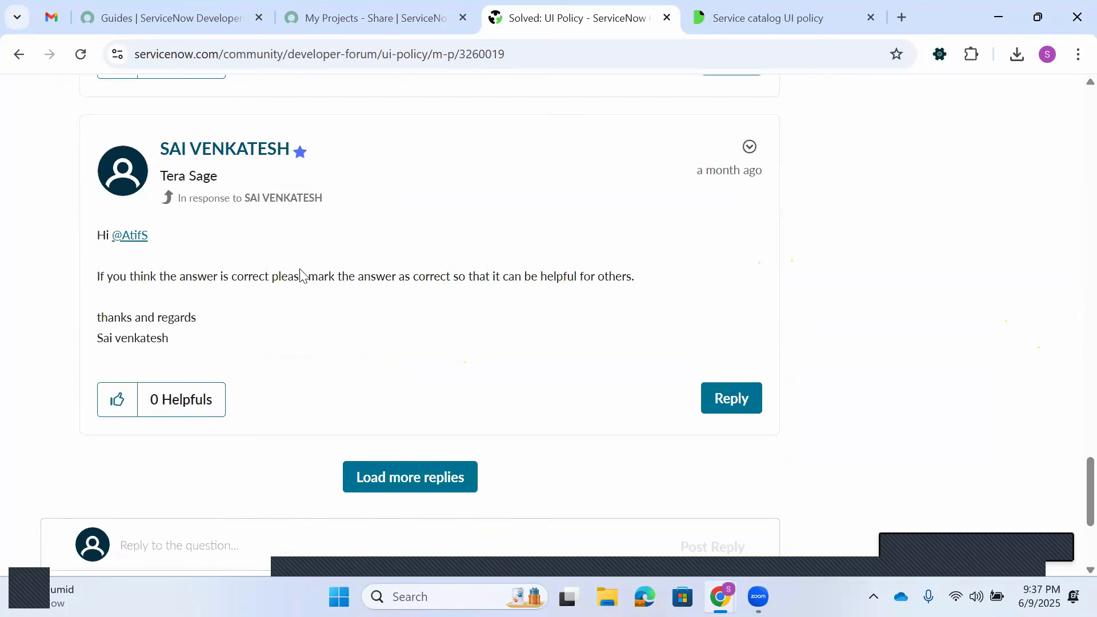
click(19, 55)
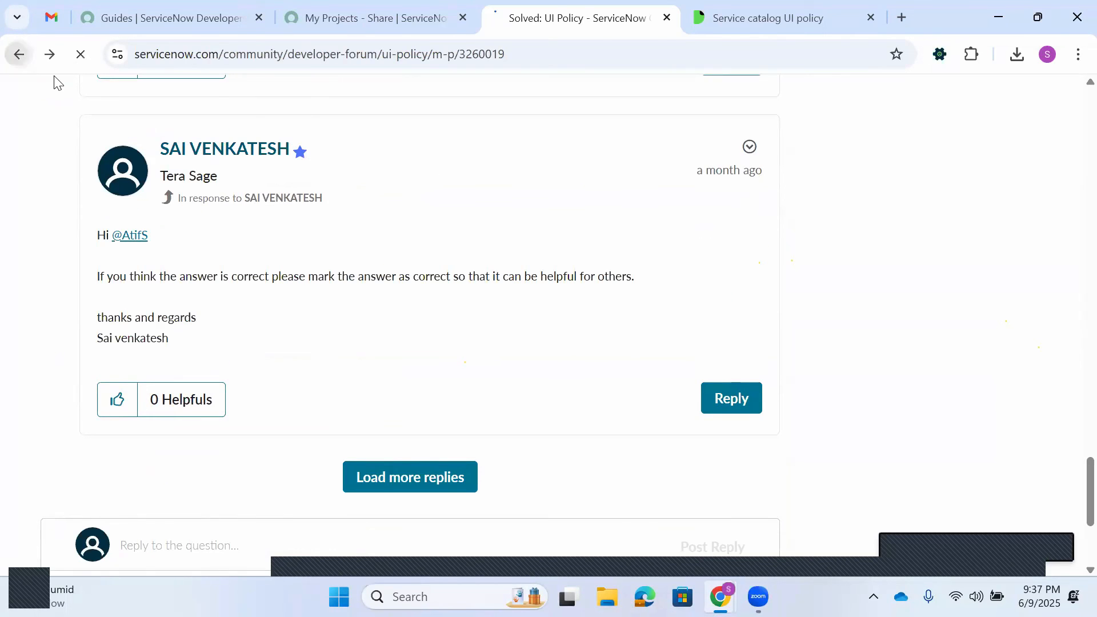
click(354, 6)
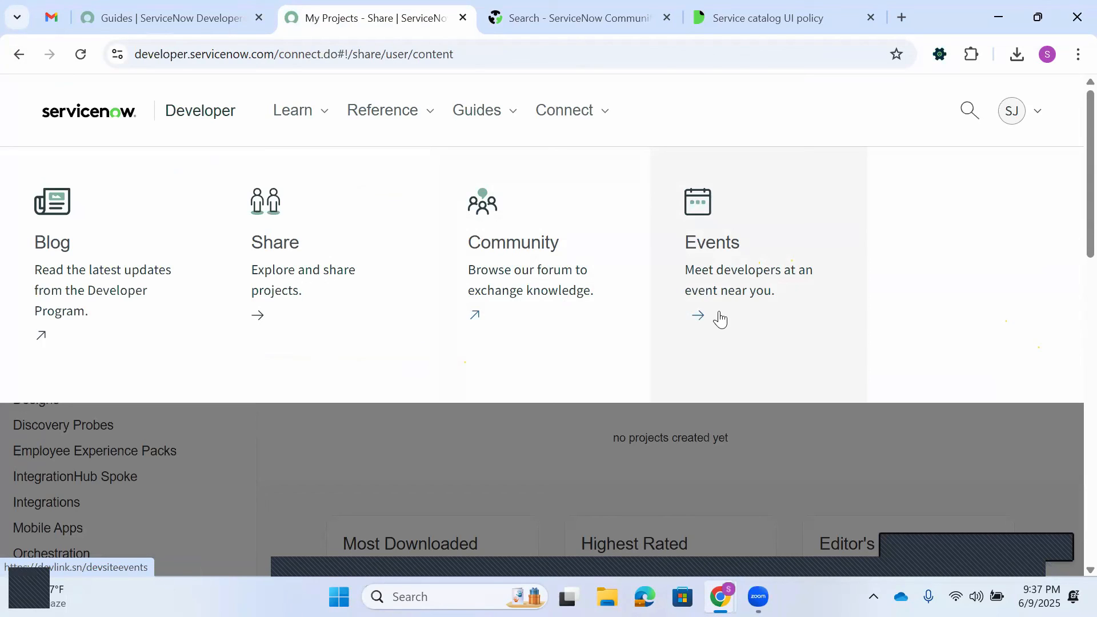
Step: Close the community search and Events tabs, then reload the Developer Share My Projects page
click(738, 303)
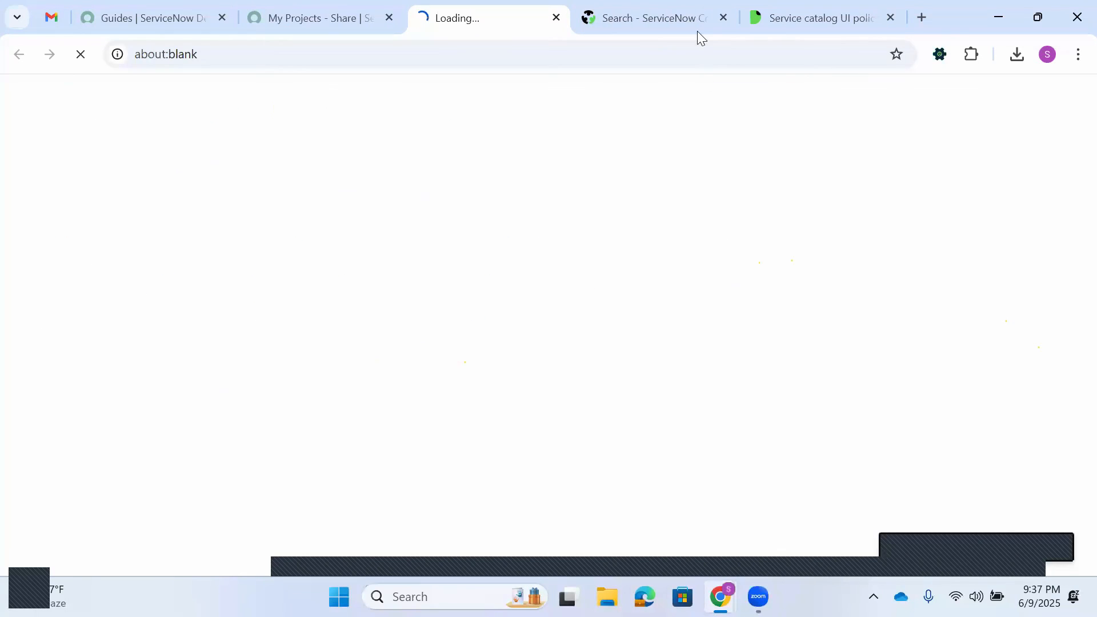
click(723, 17)
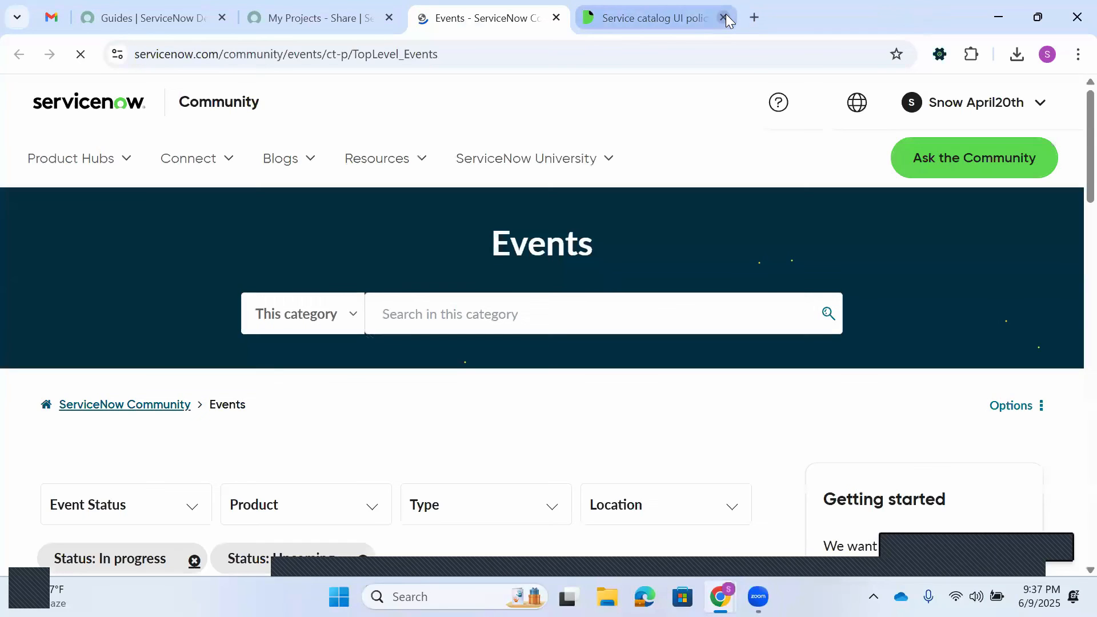
click(343, 11)
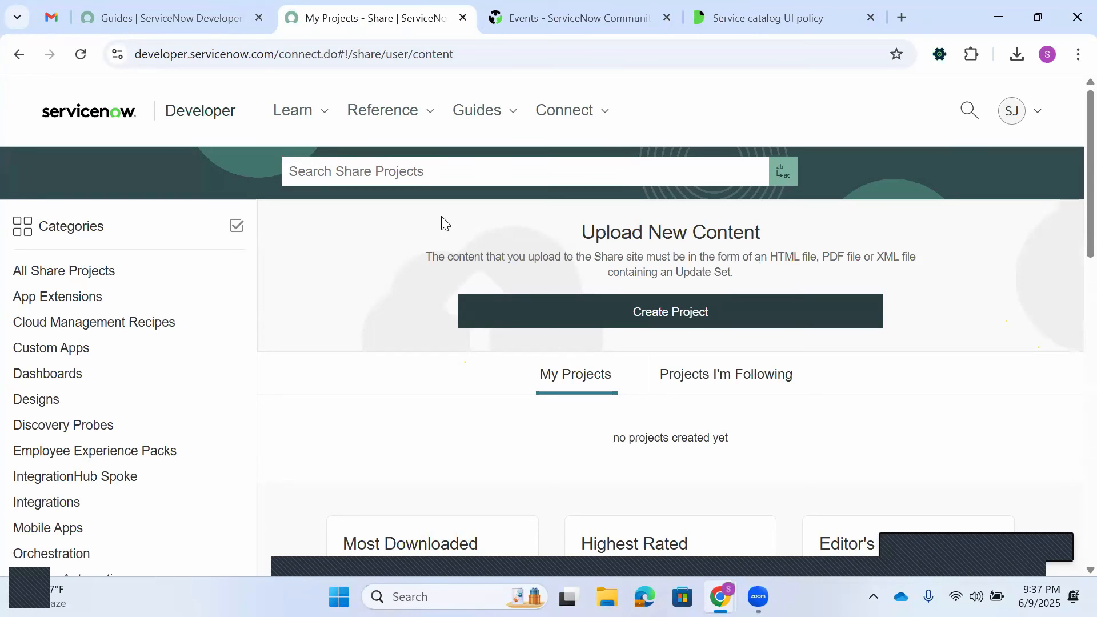
click(1008, 113)
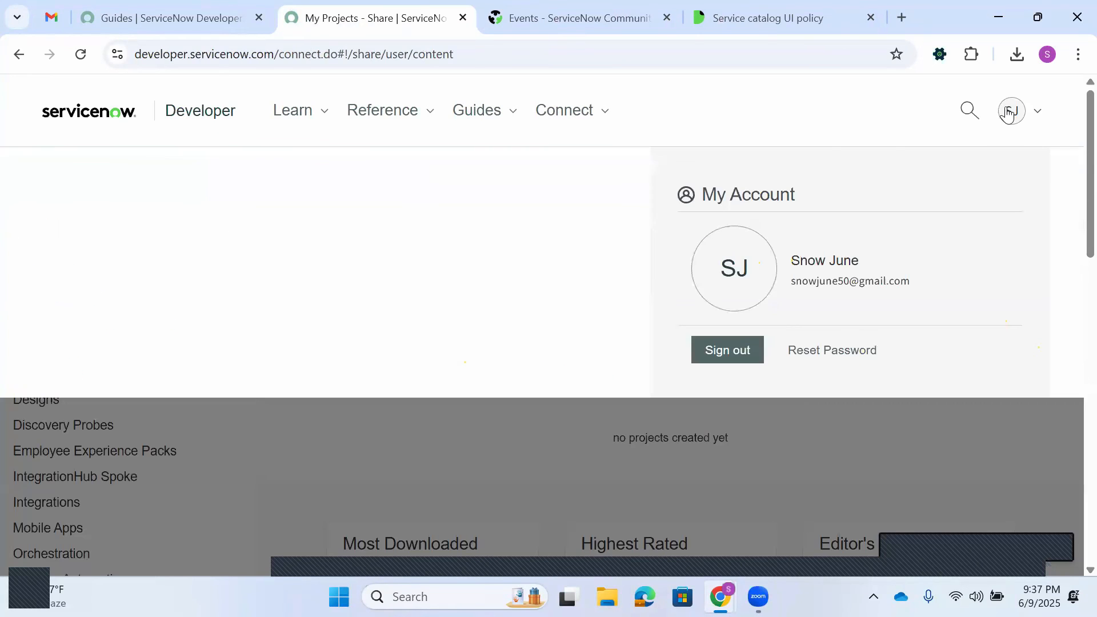
click(565, 9)
click(665, 18)
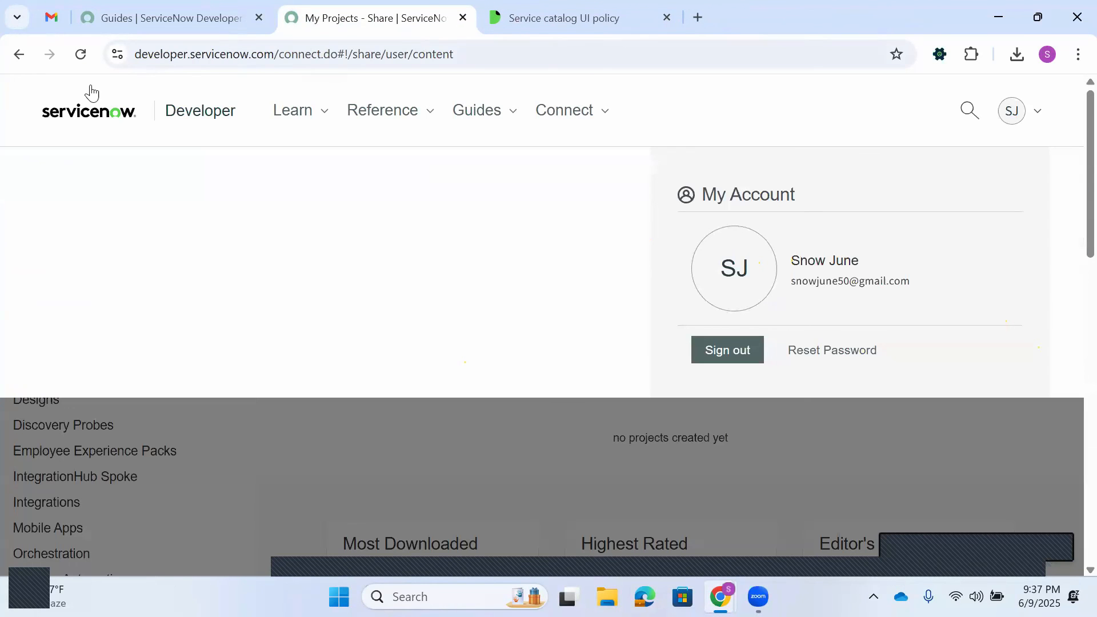
click(80, 53)
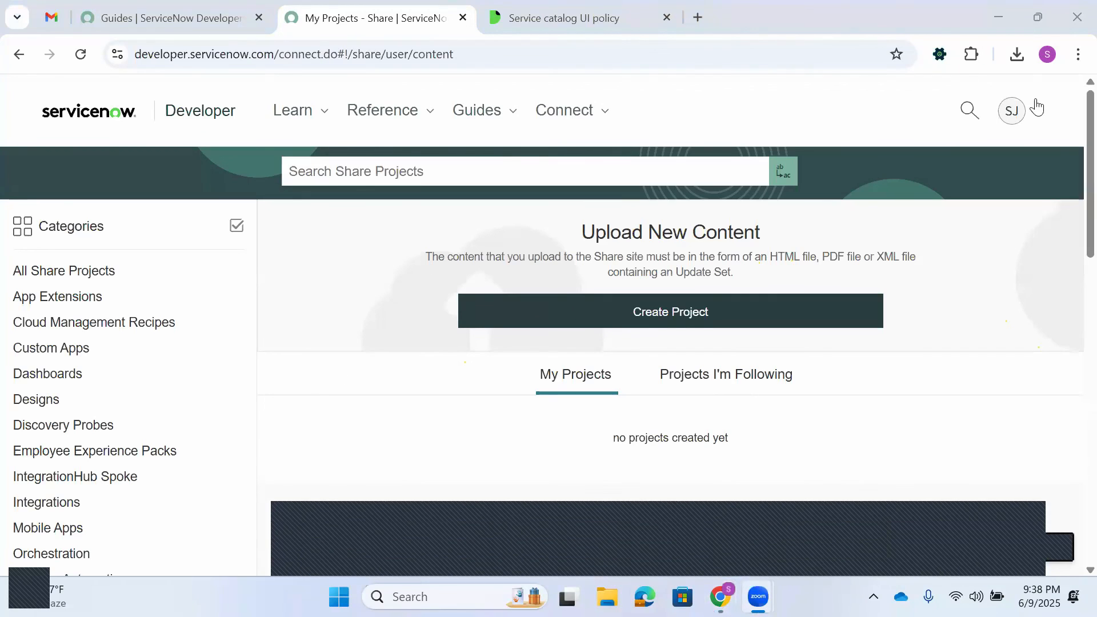
Step: Go to the Developer portal home page, close the Service catalog UI policy tab, and reopen the account dropdown
click(126, 113)
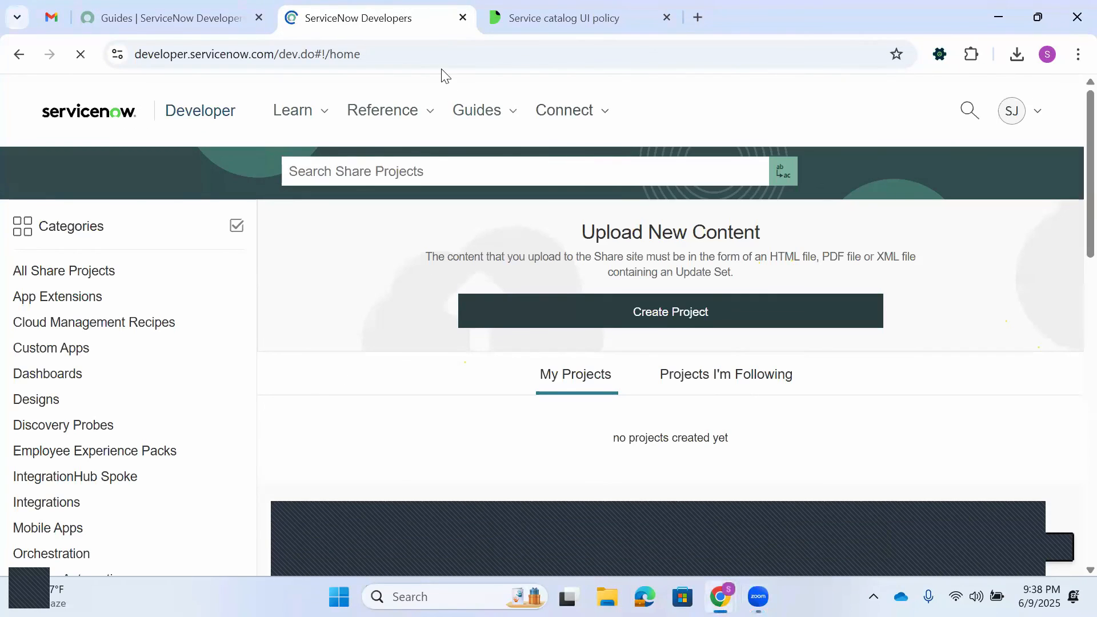
click(666, 17)
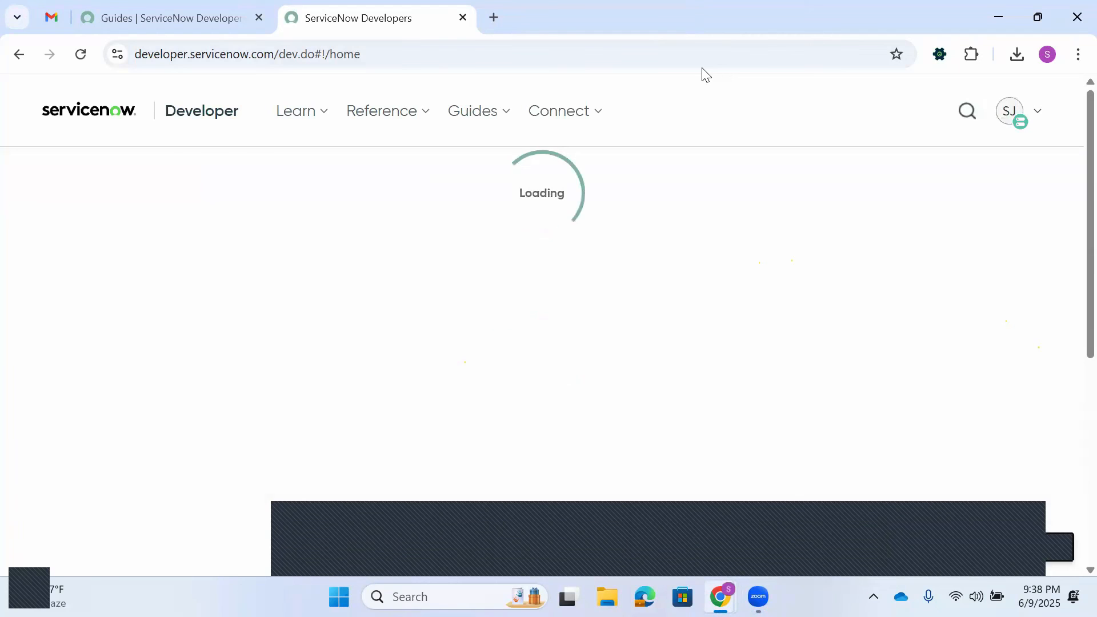
click(1009, 115)
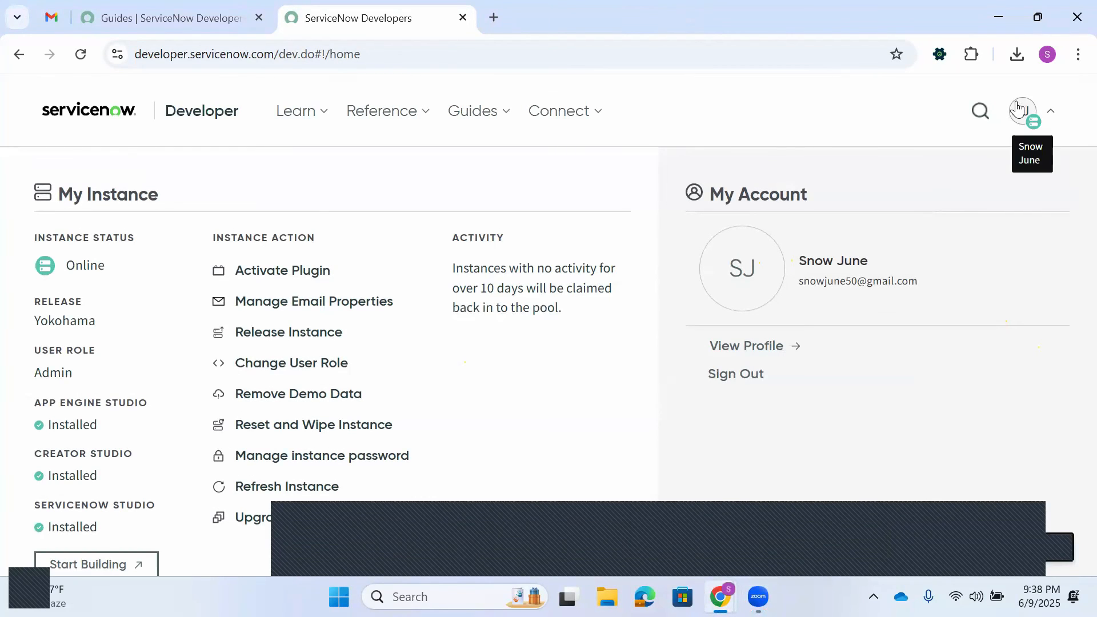
click(750, 343)
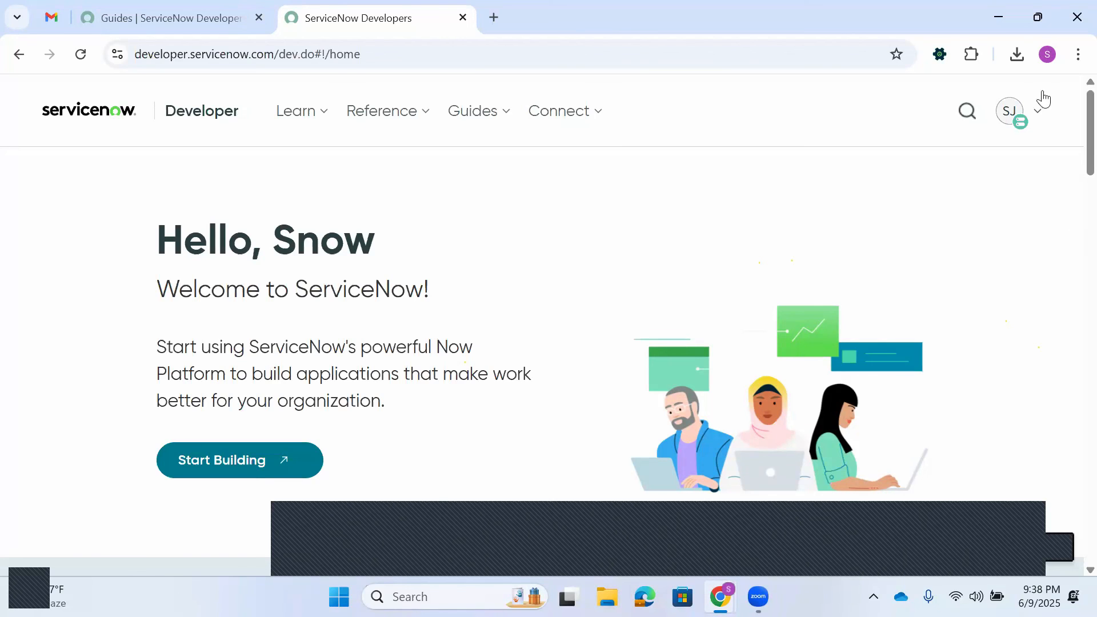
click(999, 126)
Step: Open View Profile and review the name, country India, e-mail, password and Developer/IT Admin roles
click(795, 347)
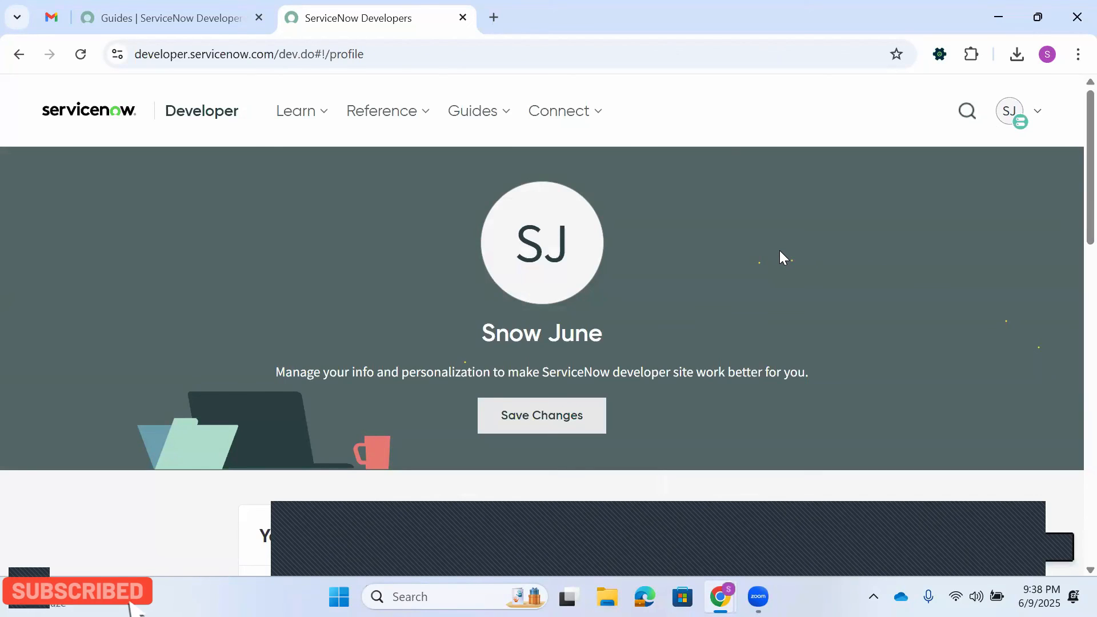
scroll(750, 277, down, 6)
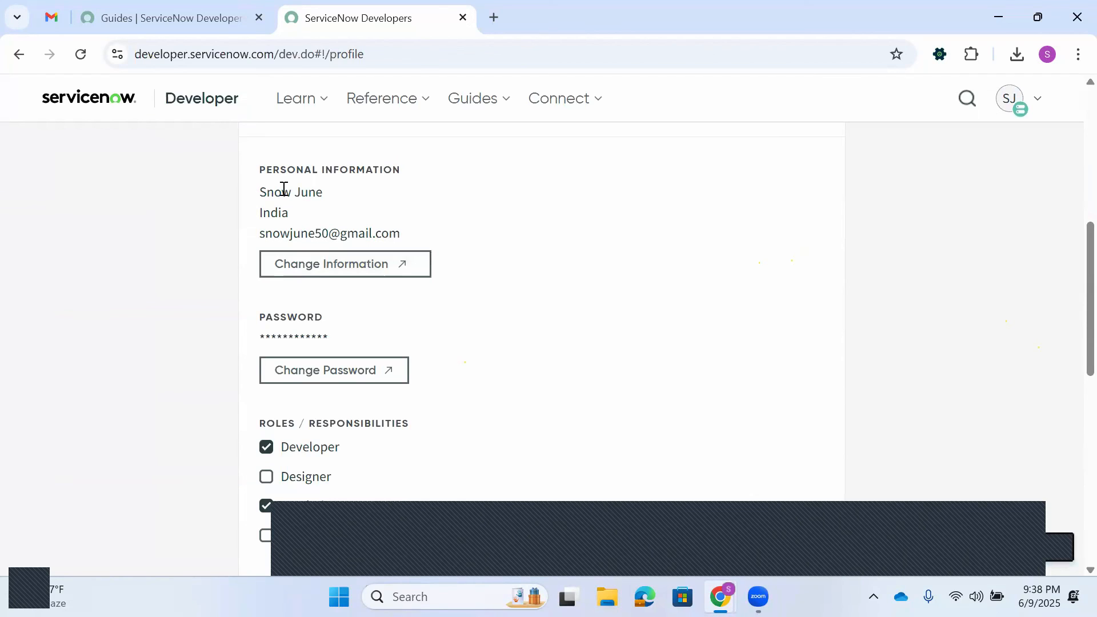
triple_click(304, 200)
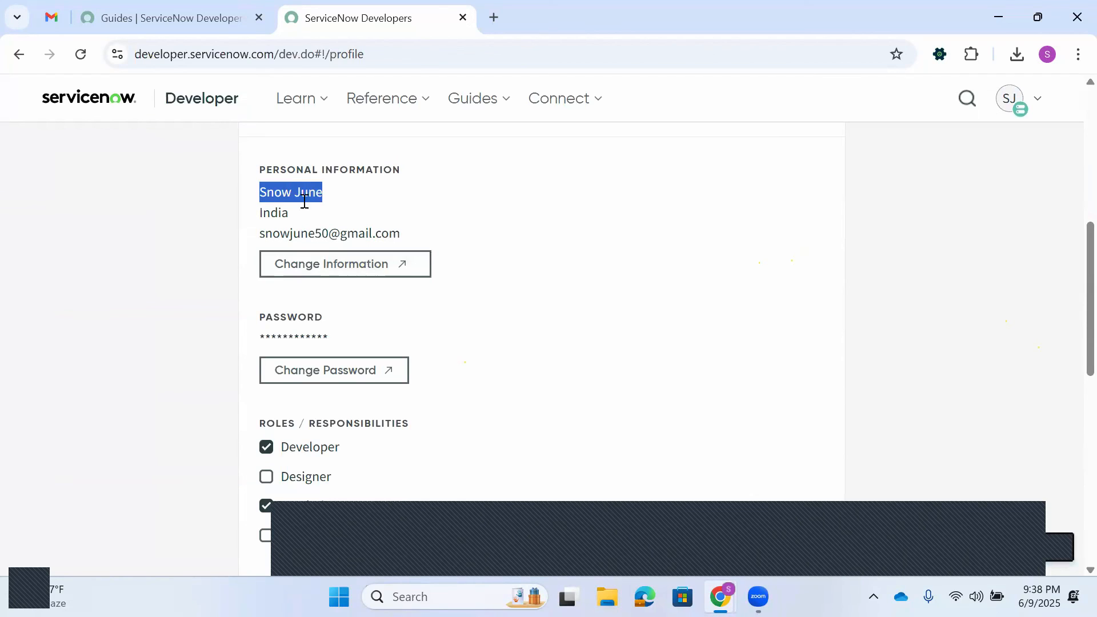
triple_click(274, 212)
drag(263, 237, 400, 244)
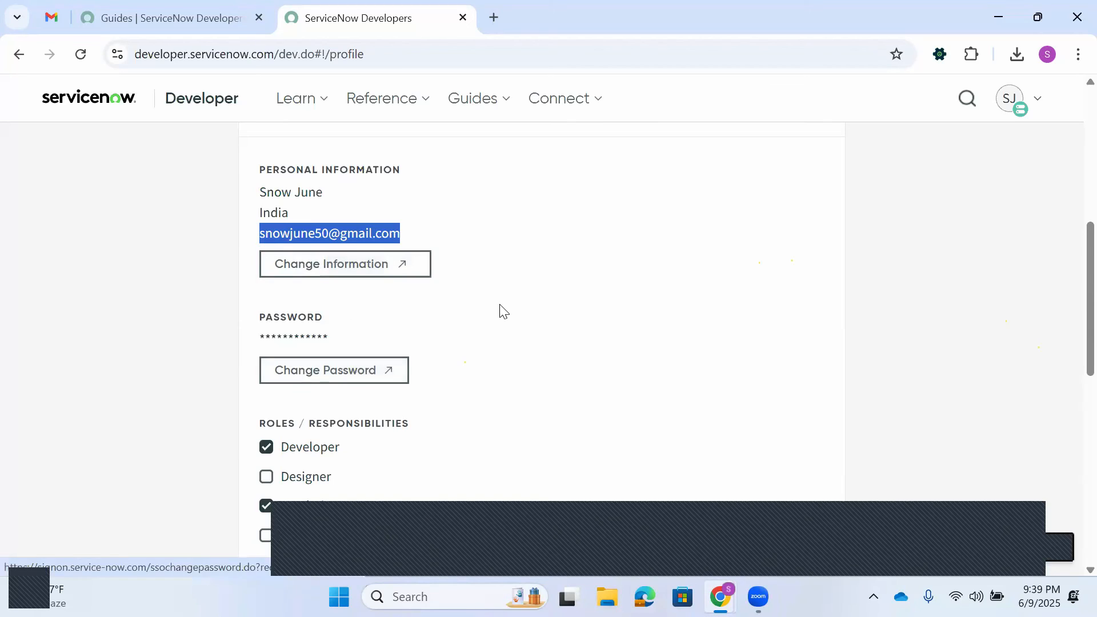
scroll(249, 279, down, 3)
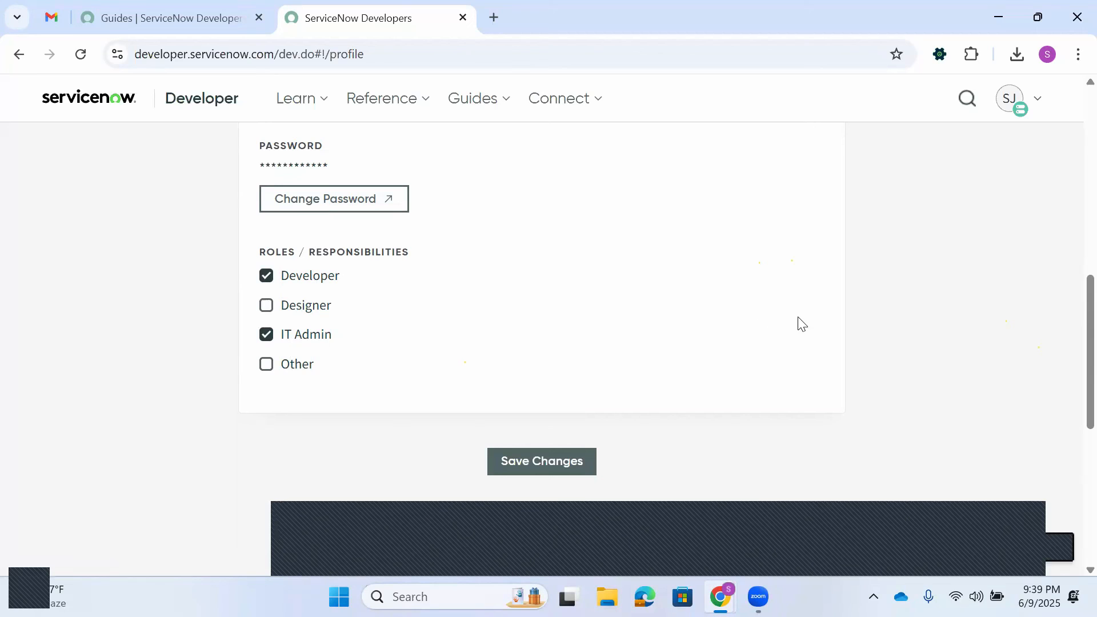
scroll(796, 314, up, 5)
scroll(949, 249, up, 2)
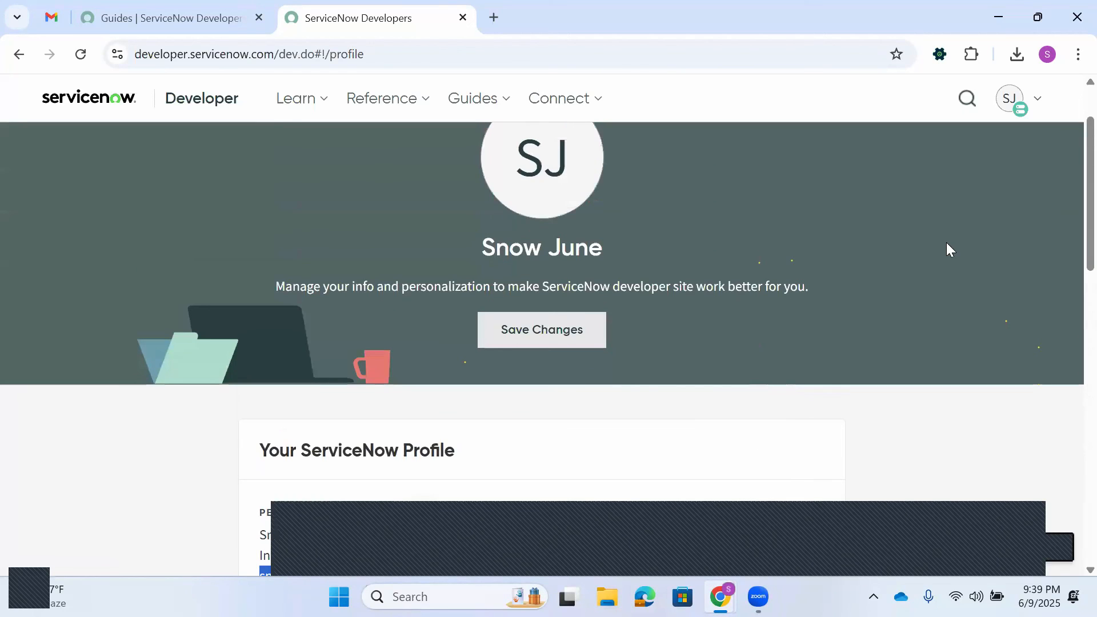
Step: In My Instance, highlight status Online, release Yokohama, Admin role, and App Engine, Creator and ServiceNow Studio
click(1009, 99)
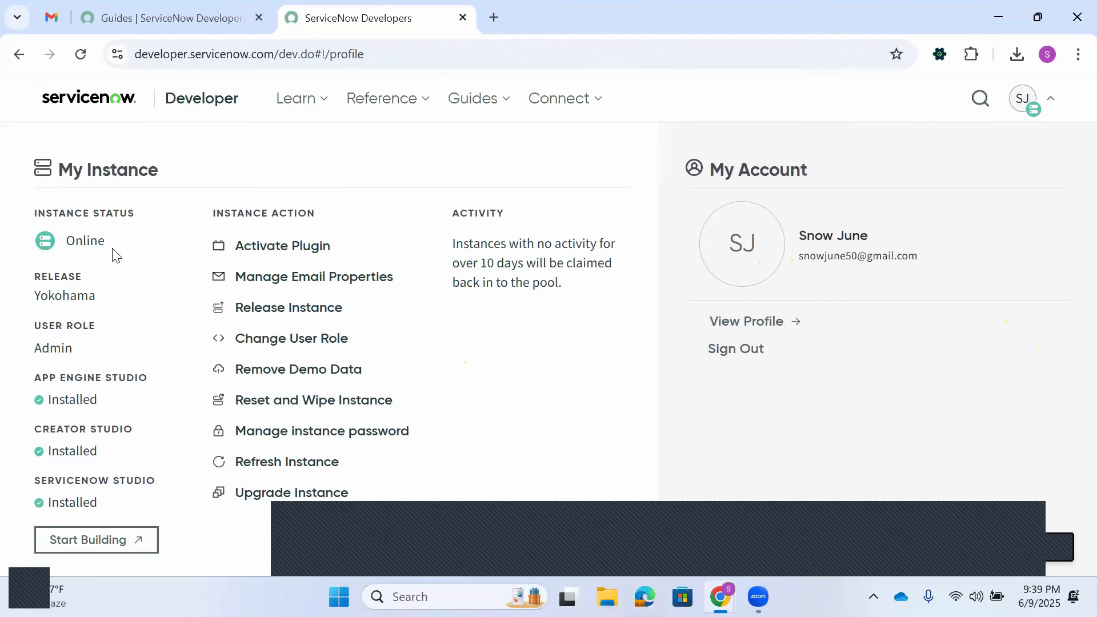
double_click(72, 246)
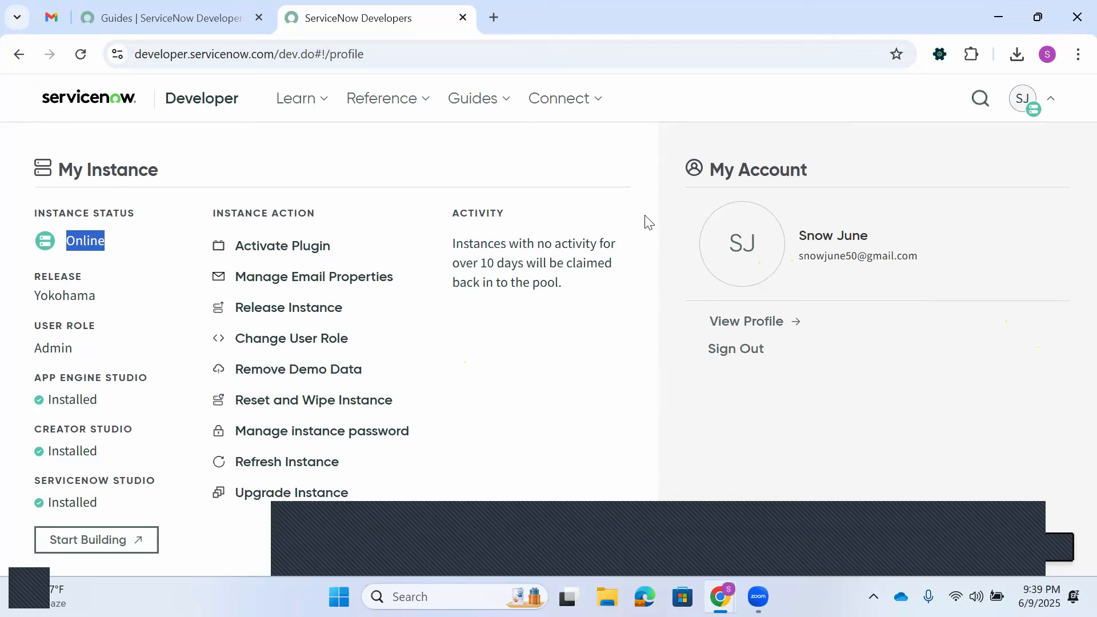
double_click(76, 216)
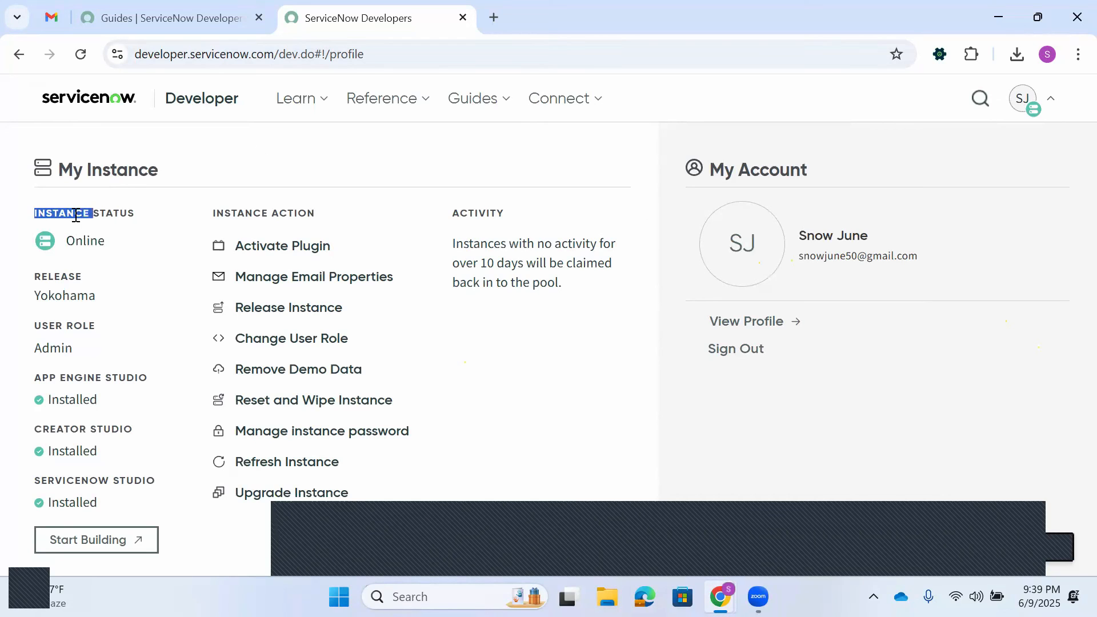
drag(98, 297, 34, 297)
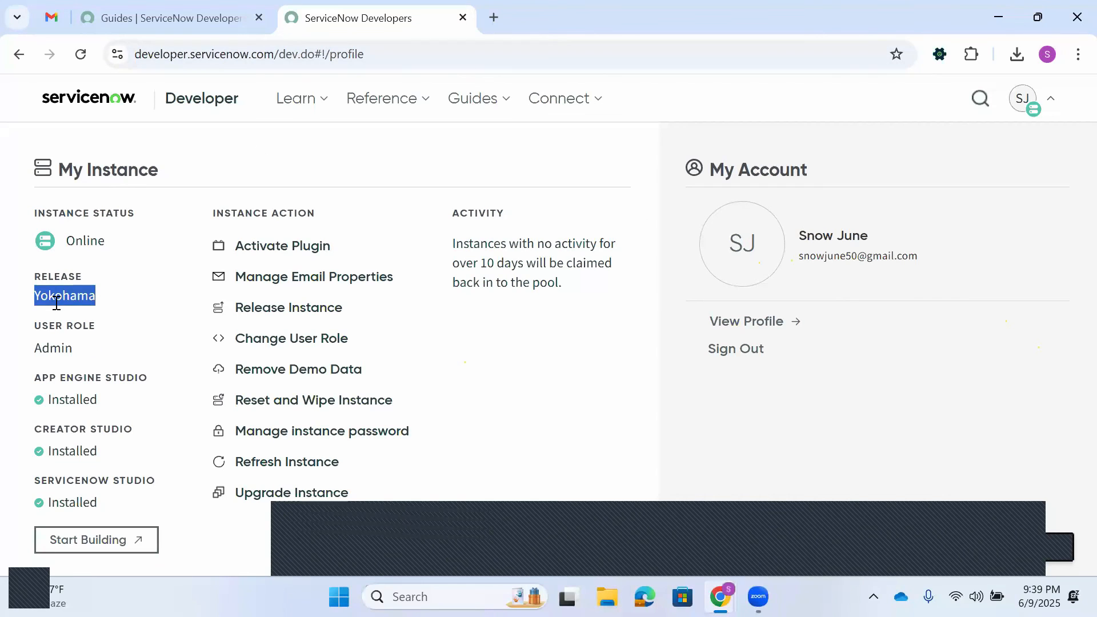
drag(83, 349, 33, 349)
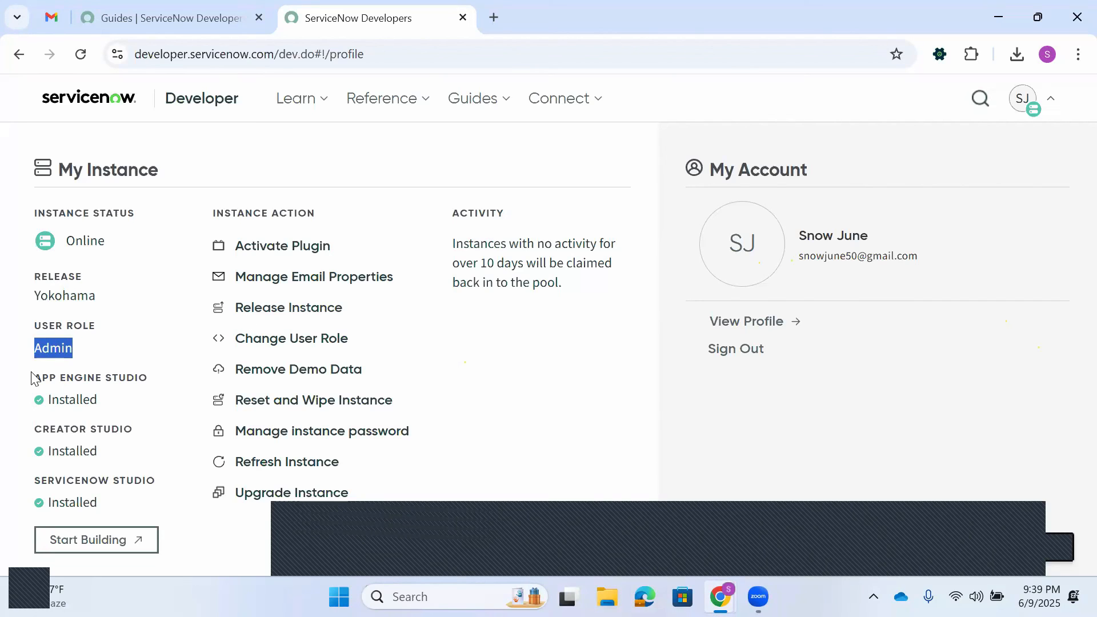
drag(33, 378, 144, 390)
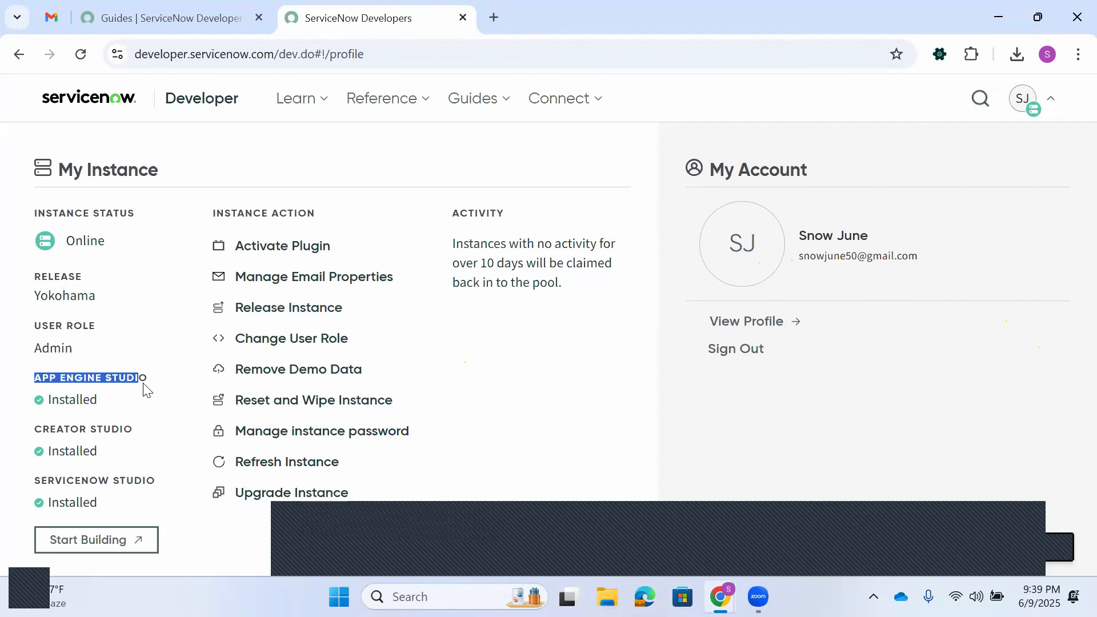
drag(33, 430, 132, 433)
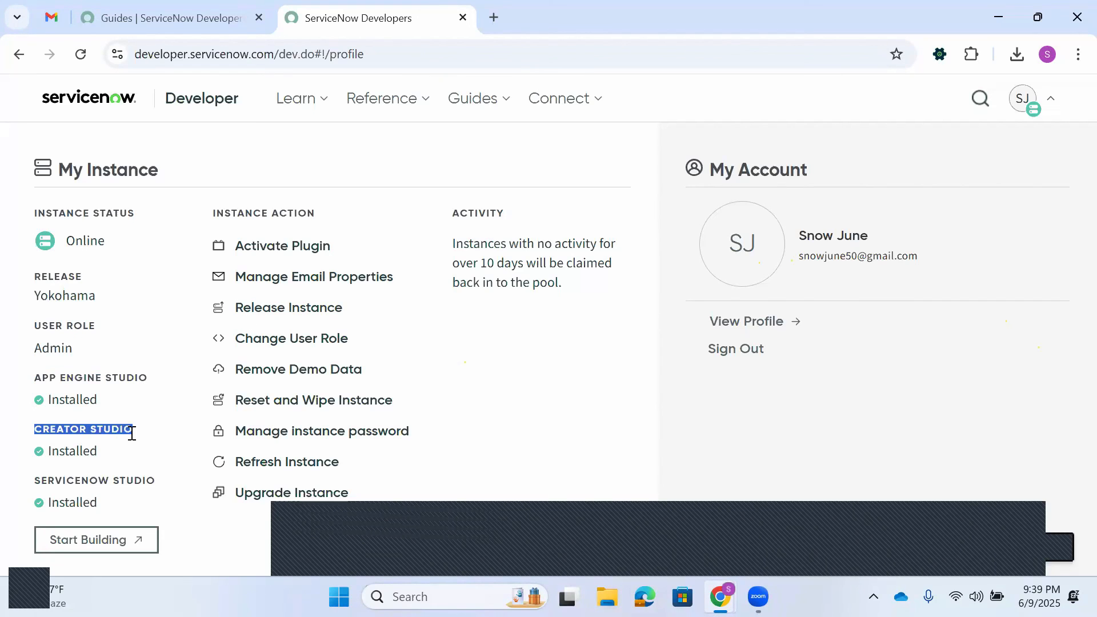
drag(31, 484, 166, 481)
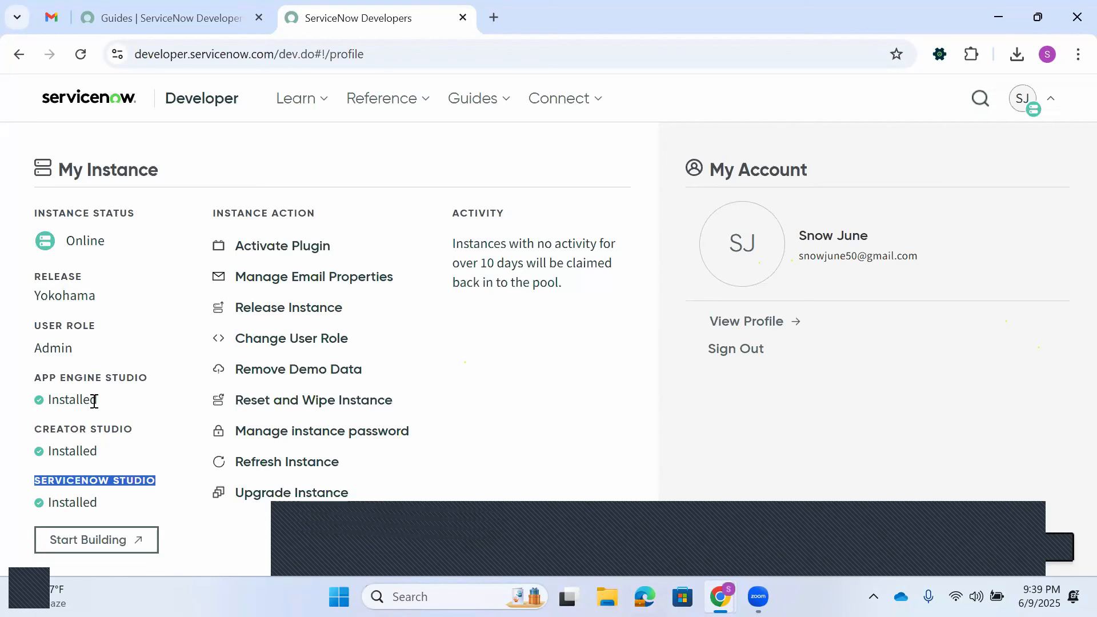
click(334, 250)
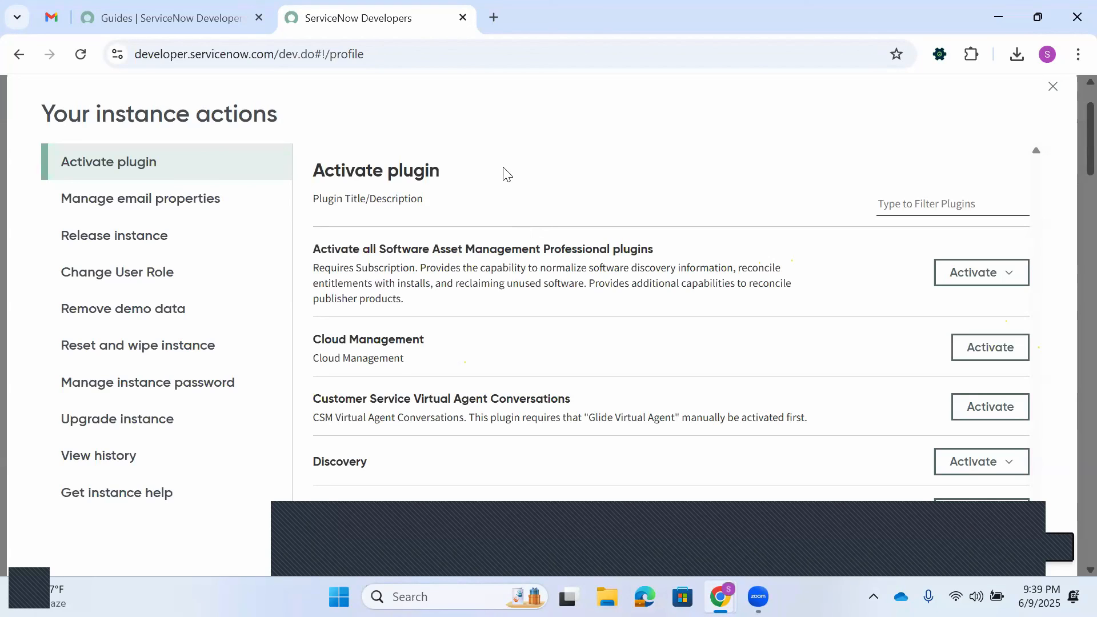
Step: Highlight the Cloud Management plugin, then close the Activate plugin panel
drag(313, 338, 436, 355)
click(423, 374)
drag(422, 360, 322, 341)
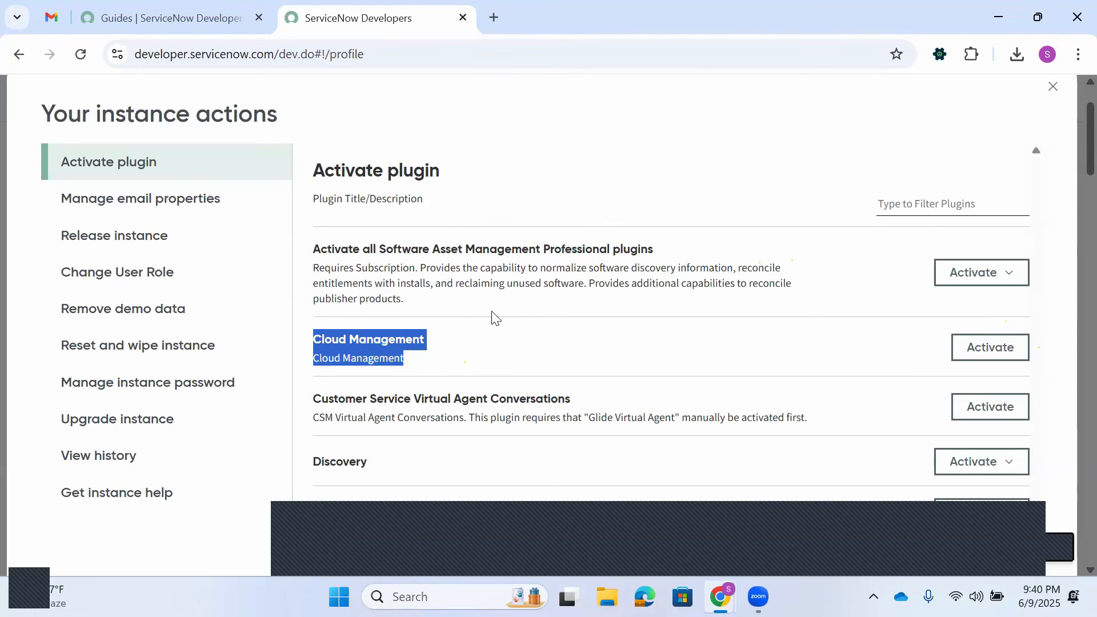
click(1053, 87)
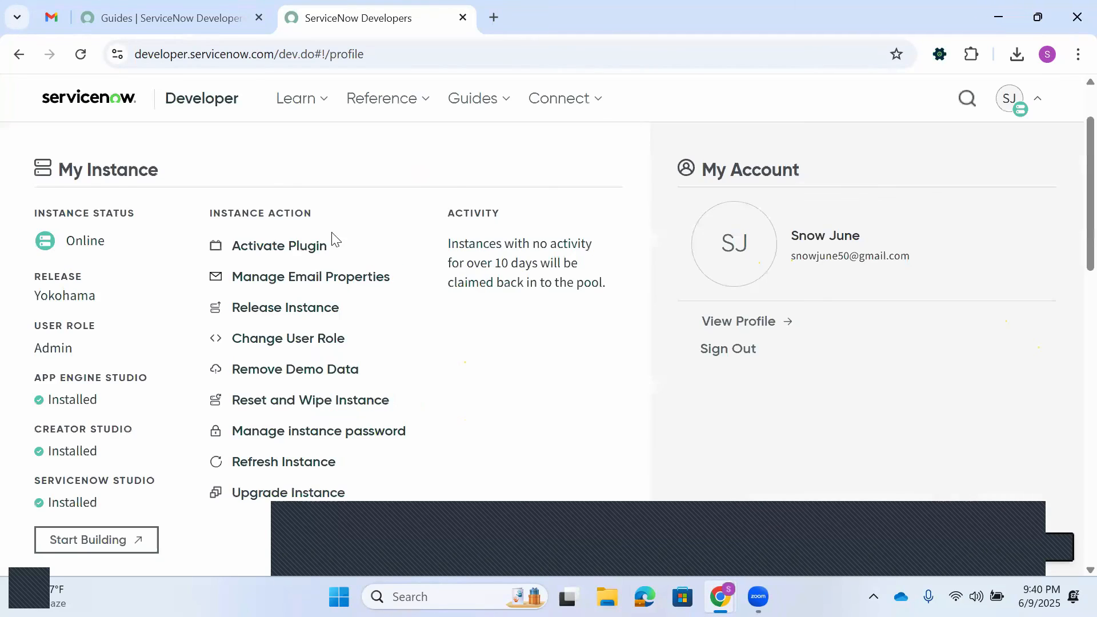
click(311, 278)
Step: Switch on 'Enable email sending and receiving', save it, and close the instance actions panel
drag(319, 286, 877, 292)
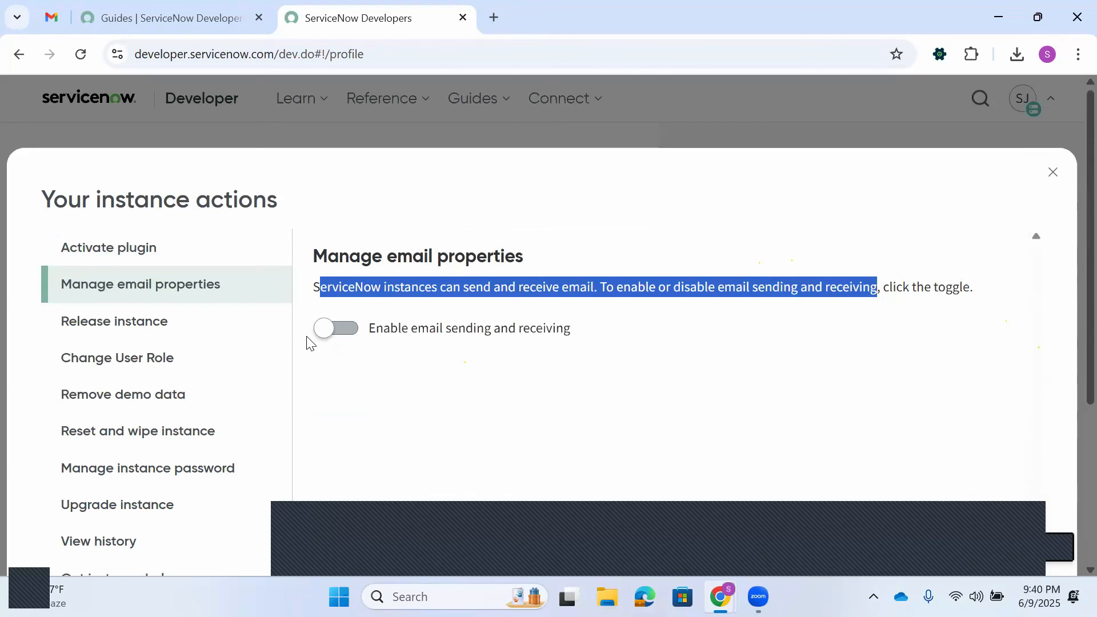
click(347, 336)
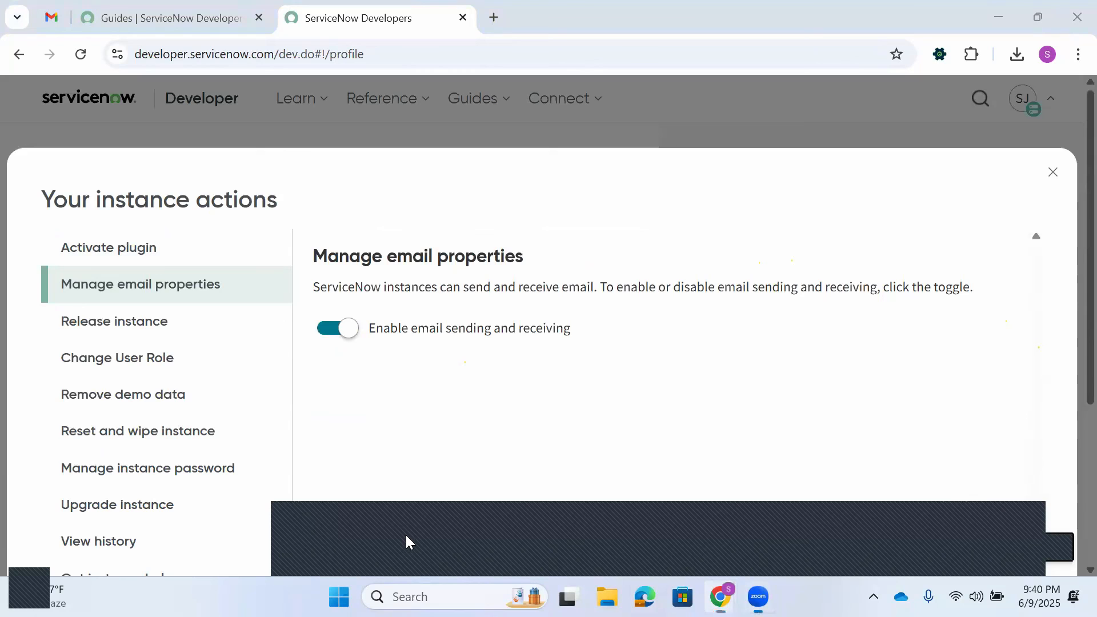
scroll(1019, 423, down, 4)
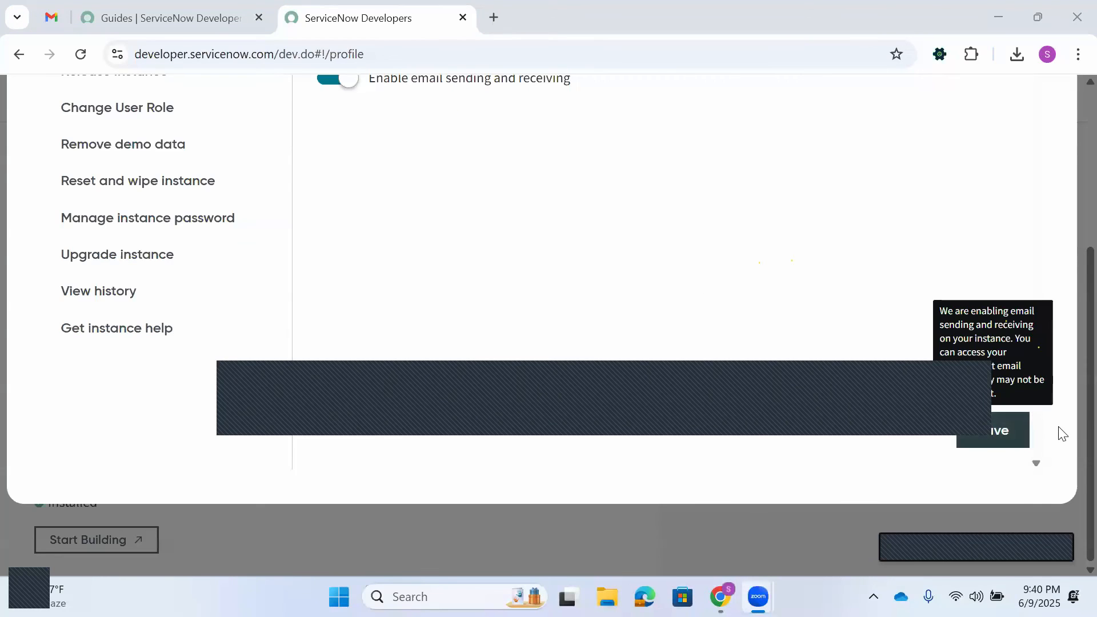
click(1005, 430)
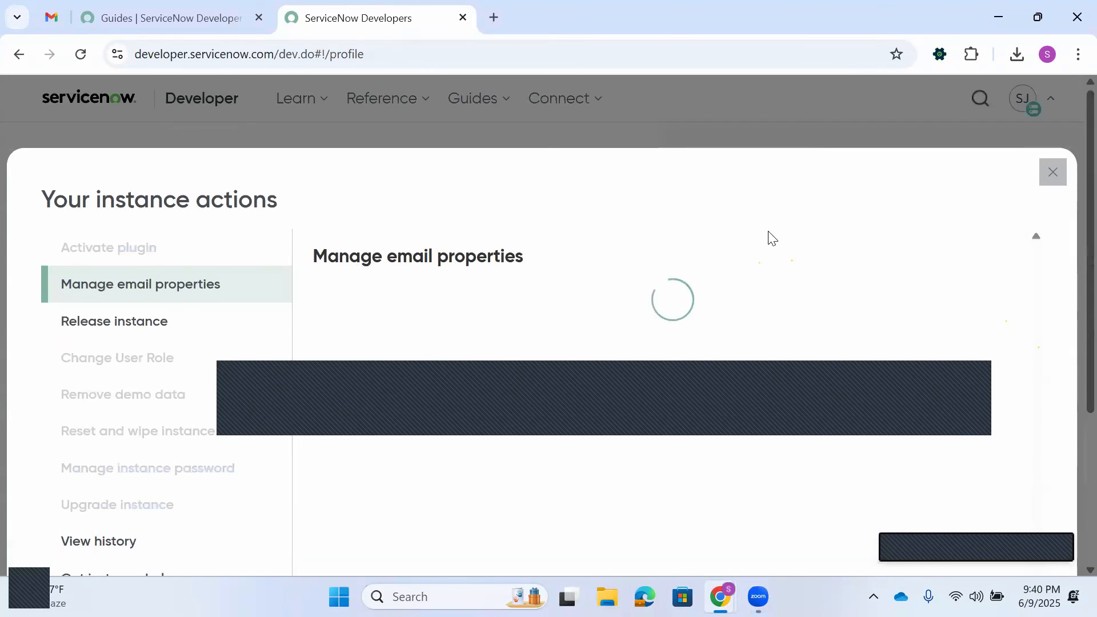
click(1053, 173)
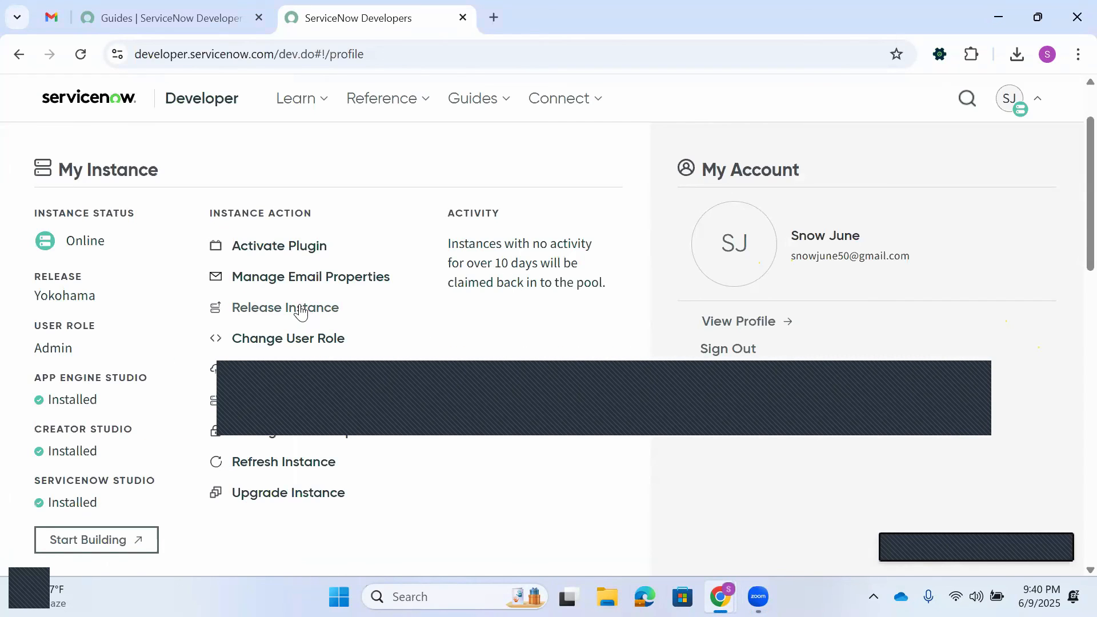
click(301, 309)
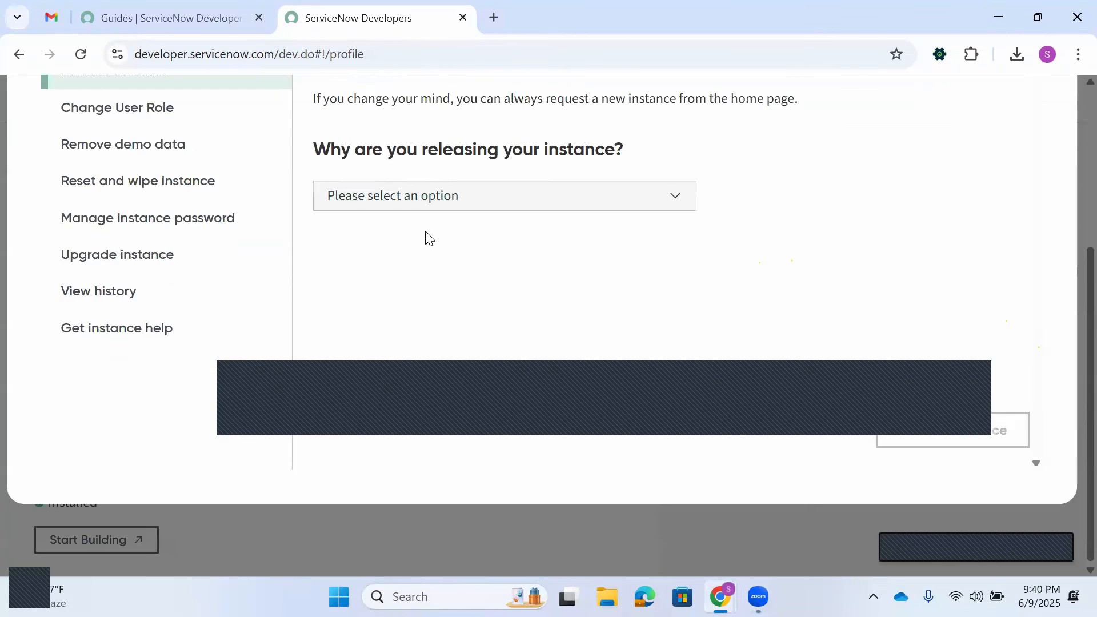
drag(314, 208, 1032, 218)
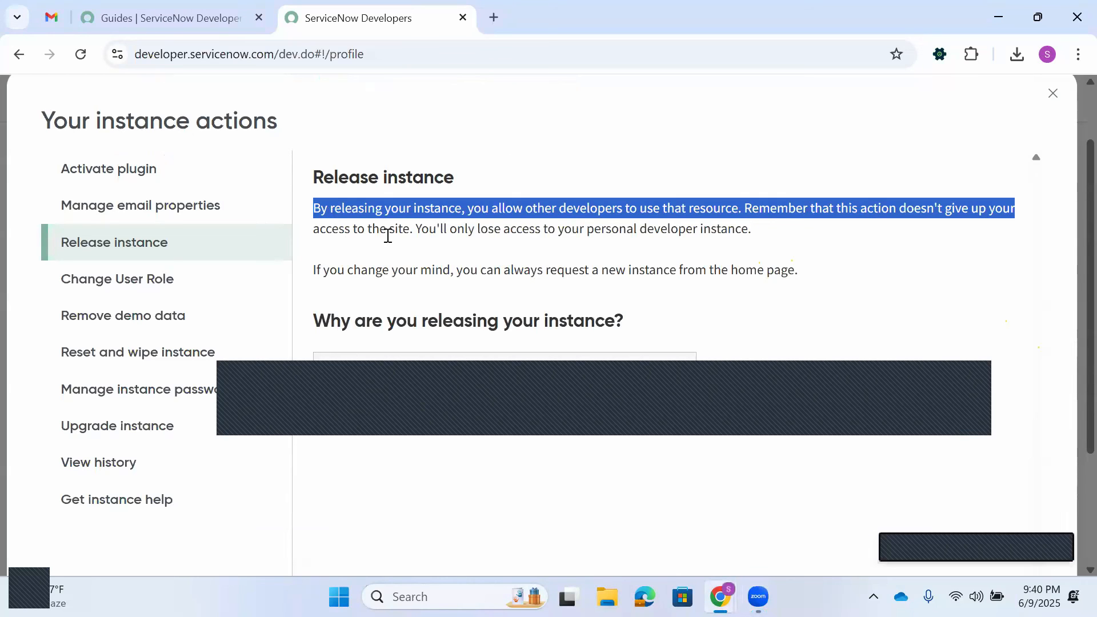
drag(417, 228, 312, 207)
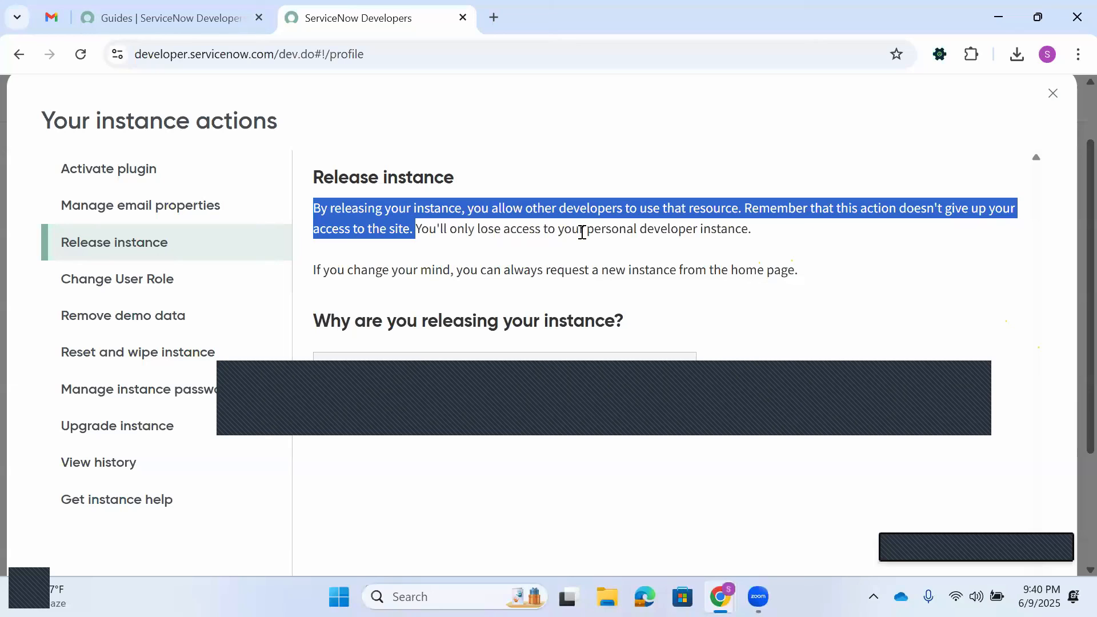
drag(765, 239, 416, 230)
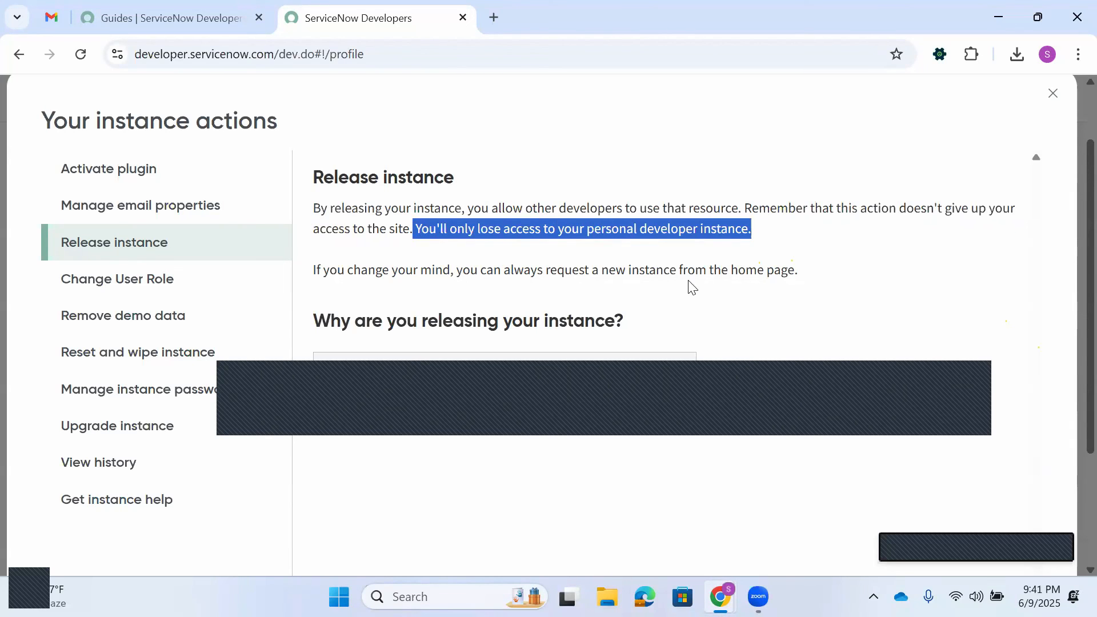
scroll(514, 217, down, 3)
click(411, 200)
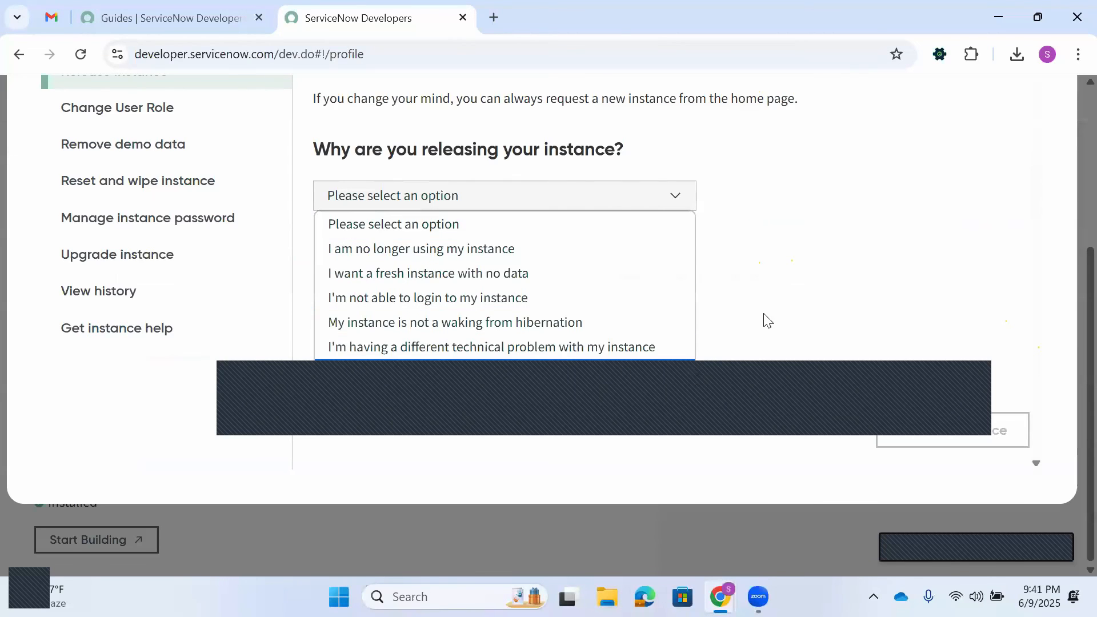
click(885, 231)
scroll(937, 203, up, 5)
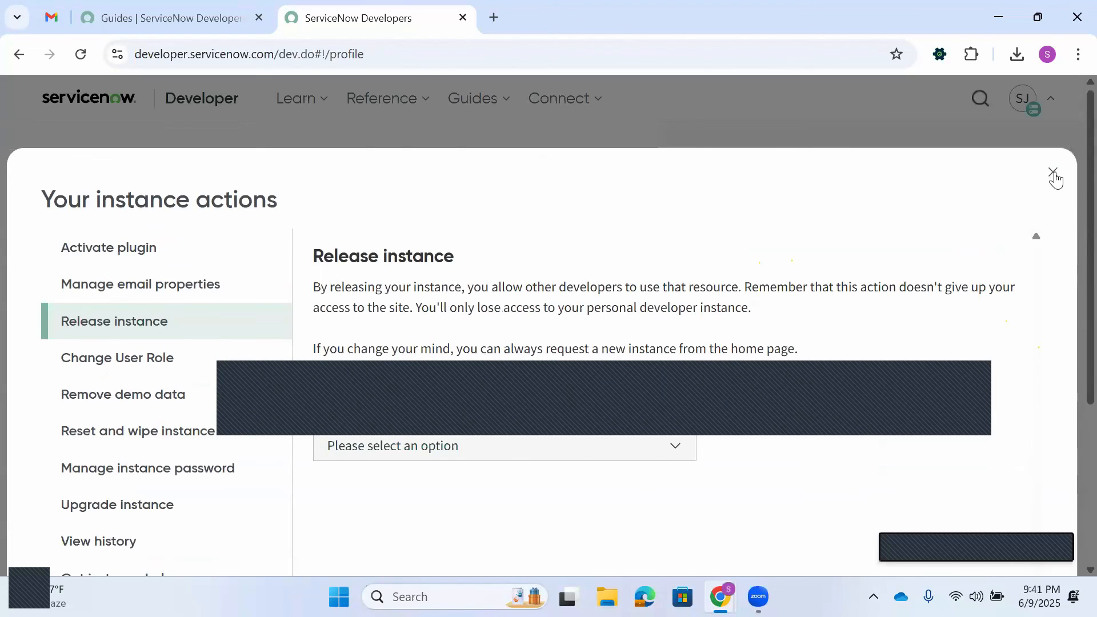
click(1053, 173)
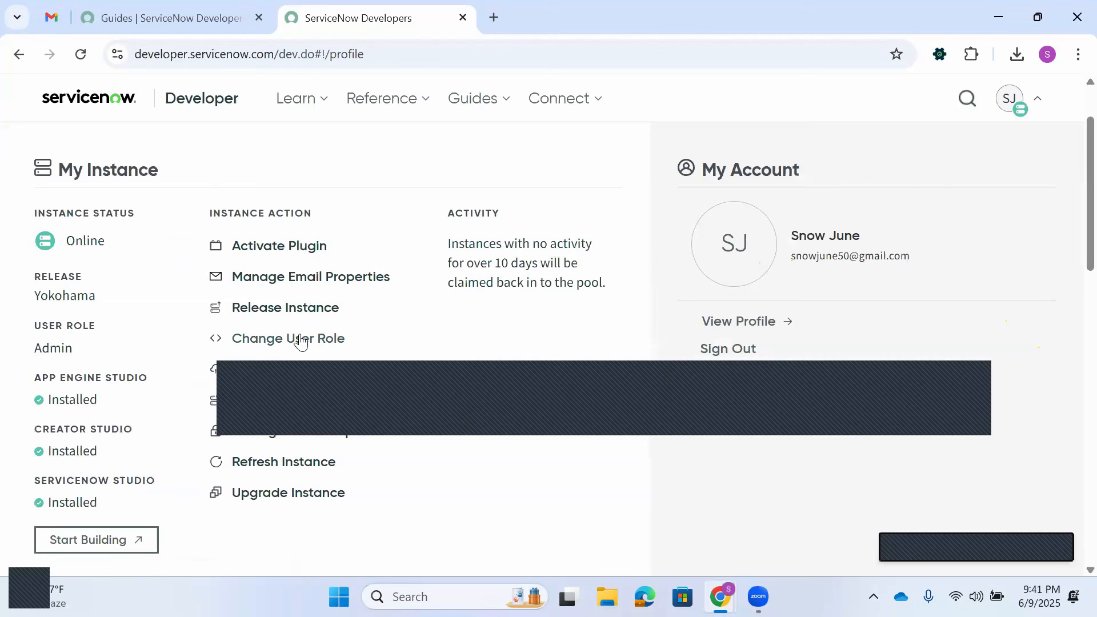
click(298, 340)
scroll(491, 313, up, 5)
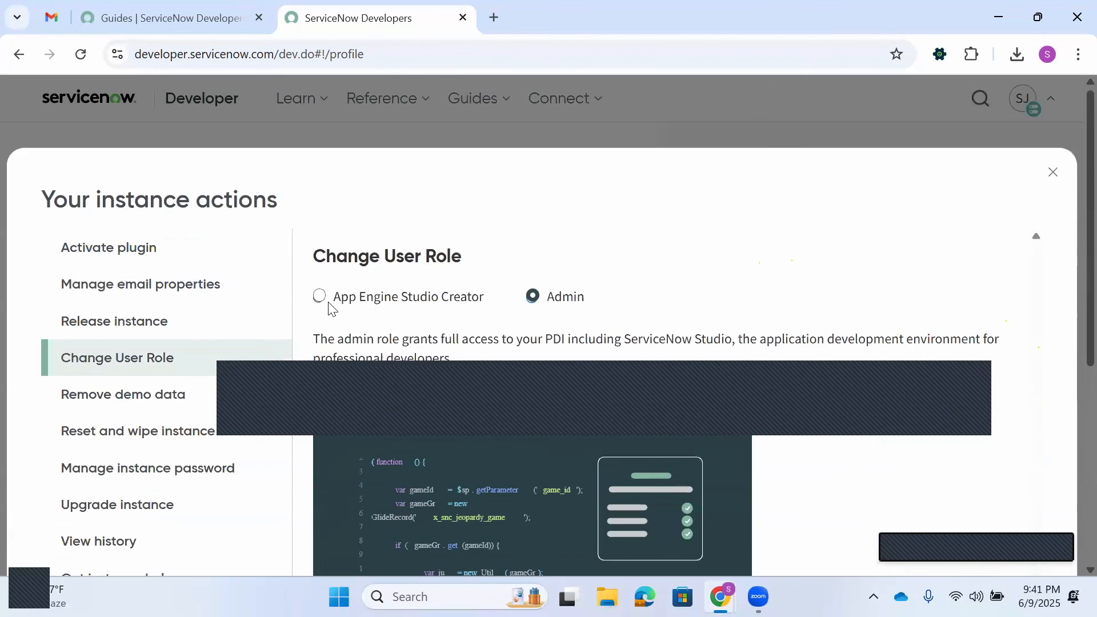
drag(333, 296, 485, 302)
double_click(557, 303)
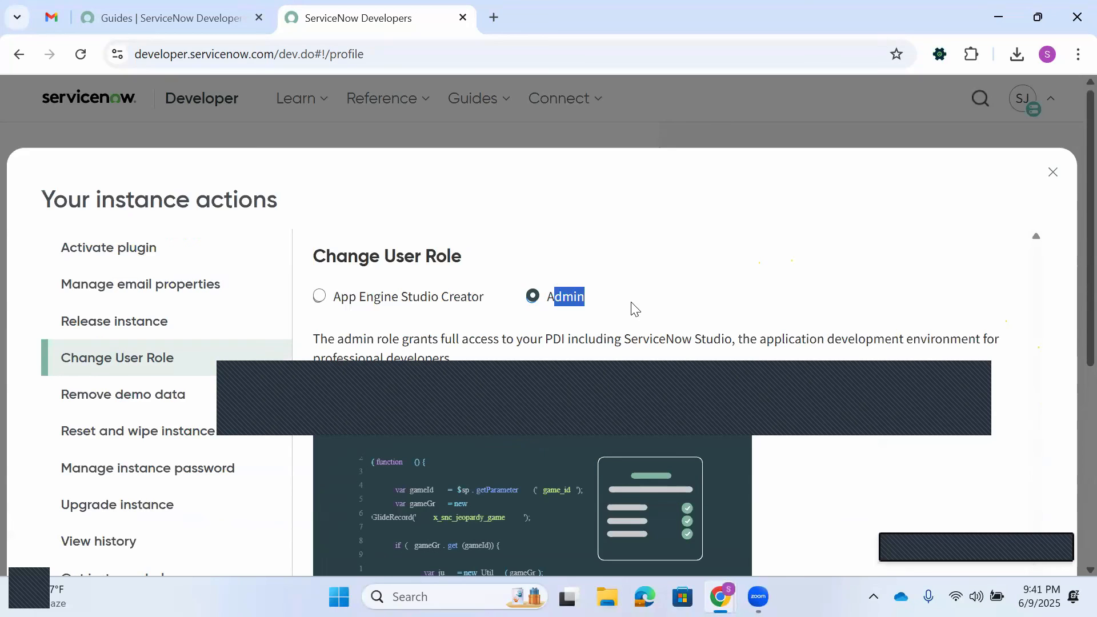
click(557, 306)
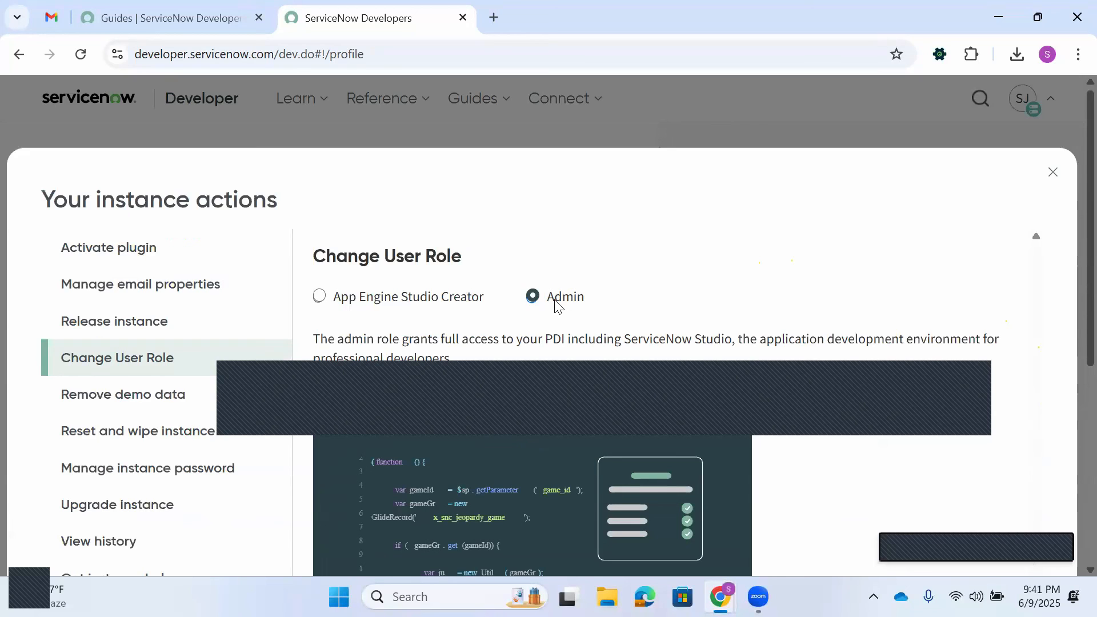
drag(547, 297, 683, 296)
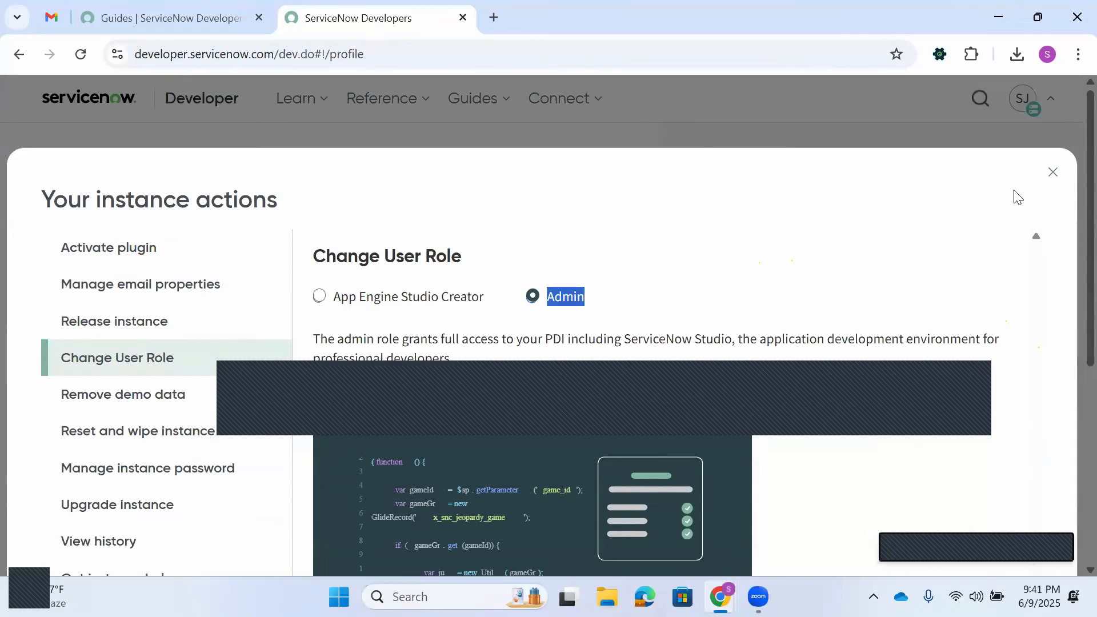
click(1052, 172)
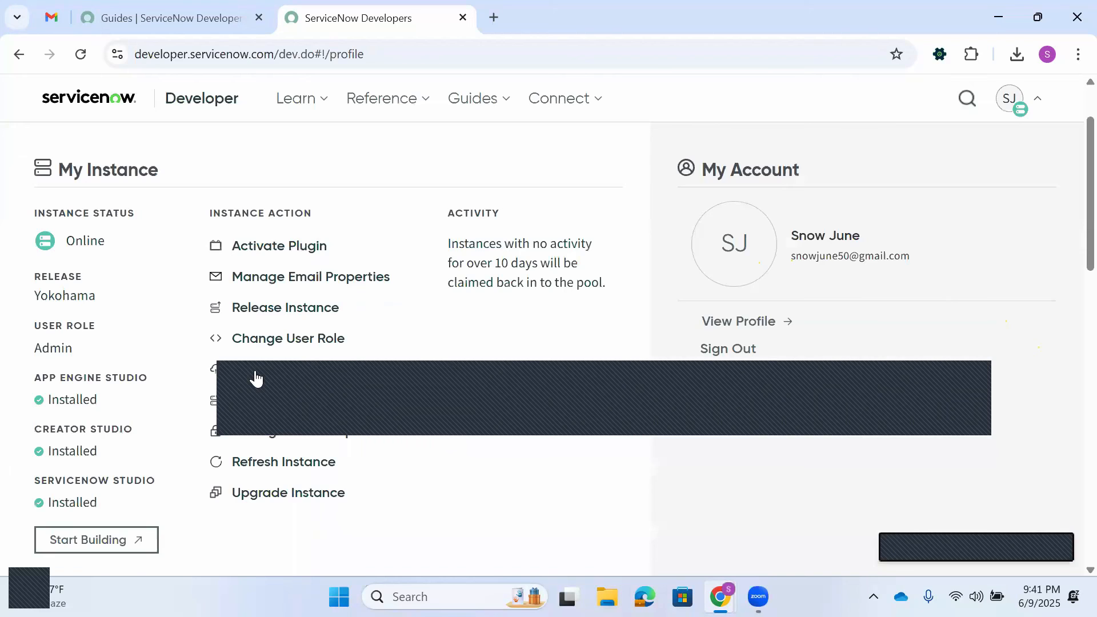
click(258, 371)
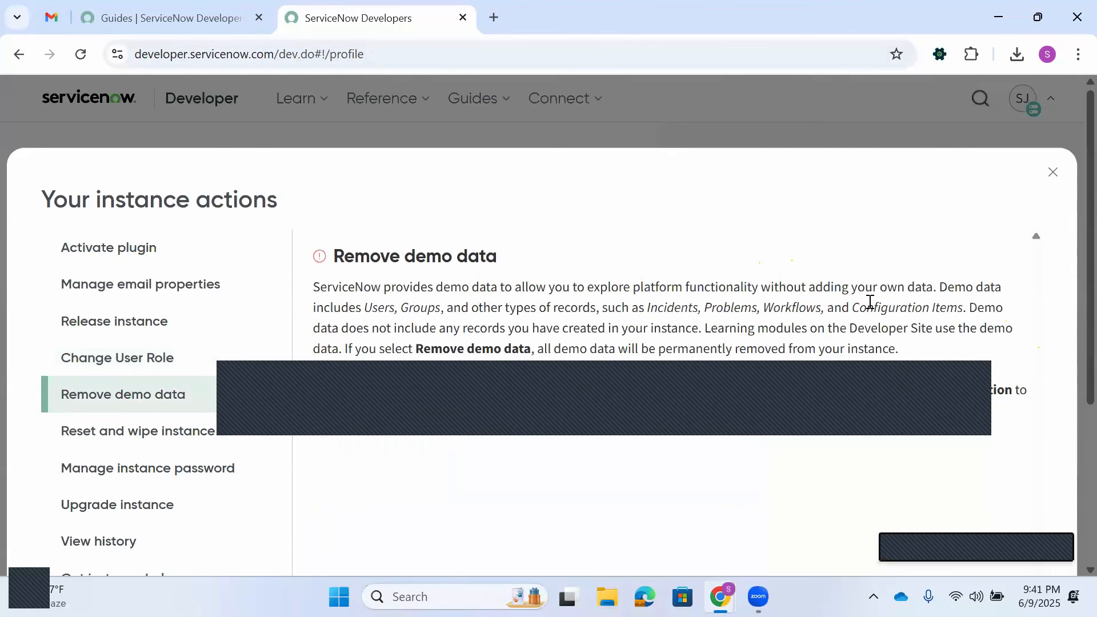
drag(908, 350, 312, 285)
click(604, 251)
scroll(766, 306, down, 4)
scroll(766, 306, up, 4)
click(1052, 172)
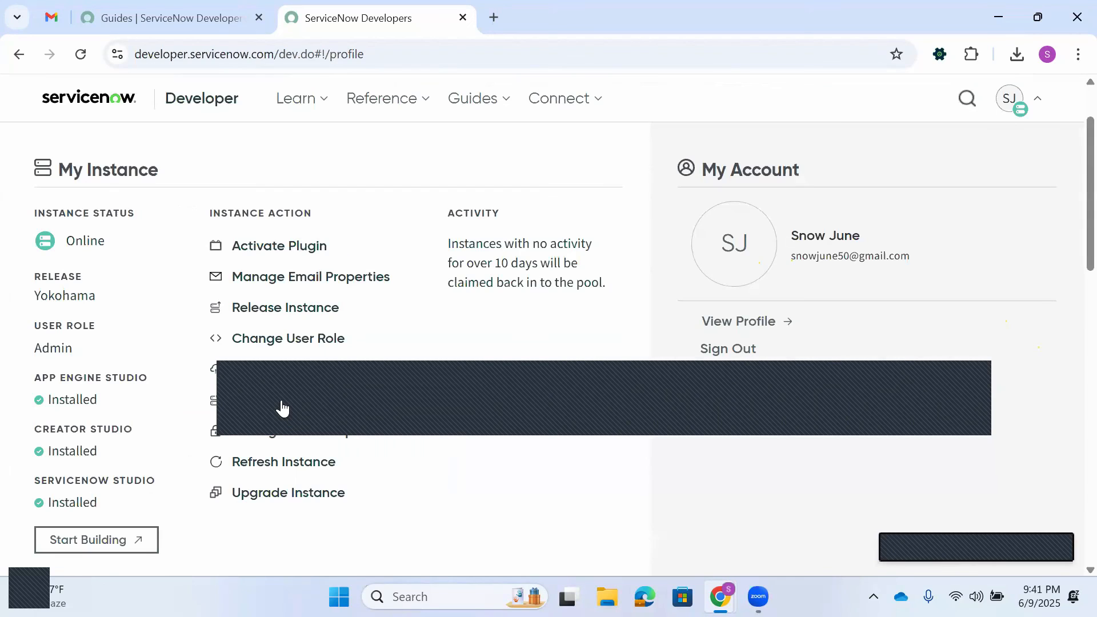
click(282, 406)
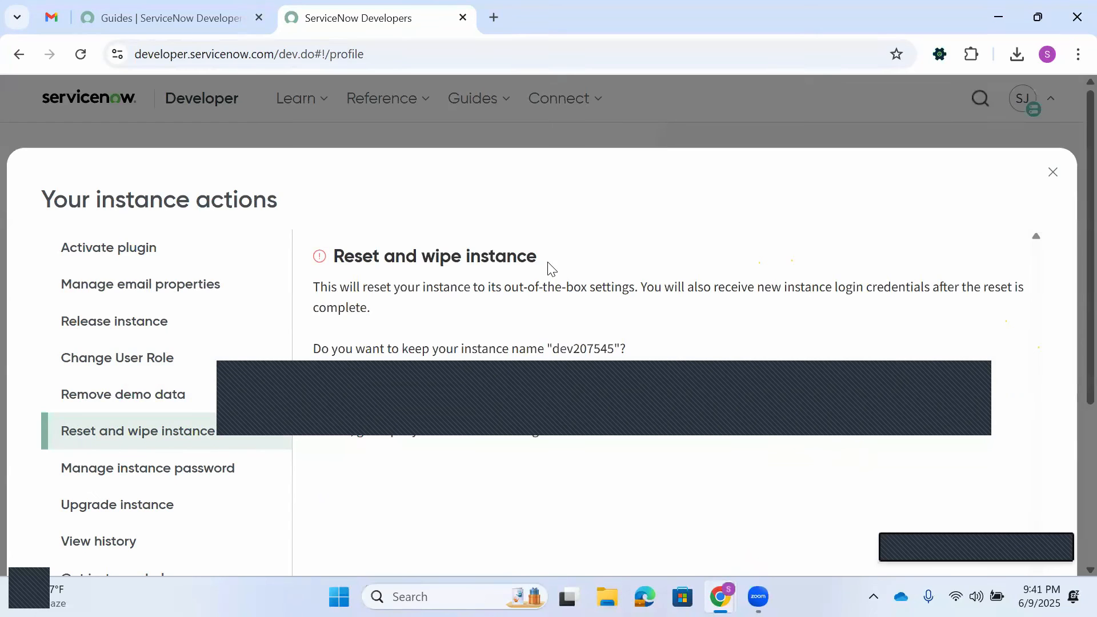
drag(334, 256, 552, 257)
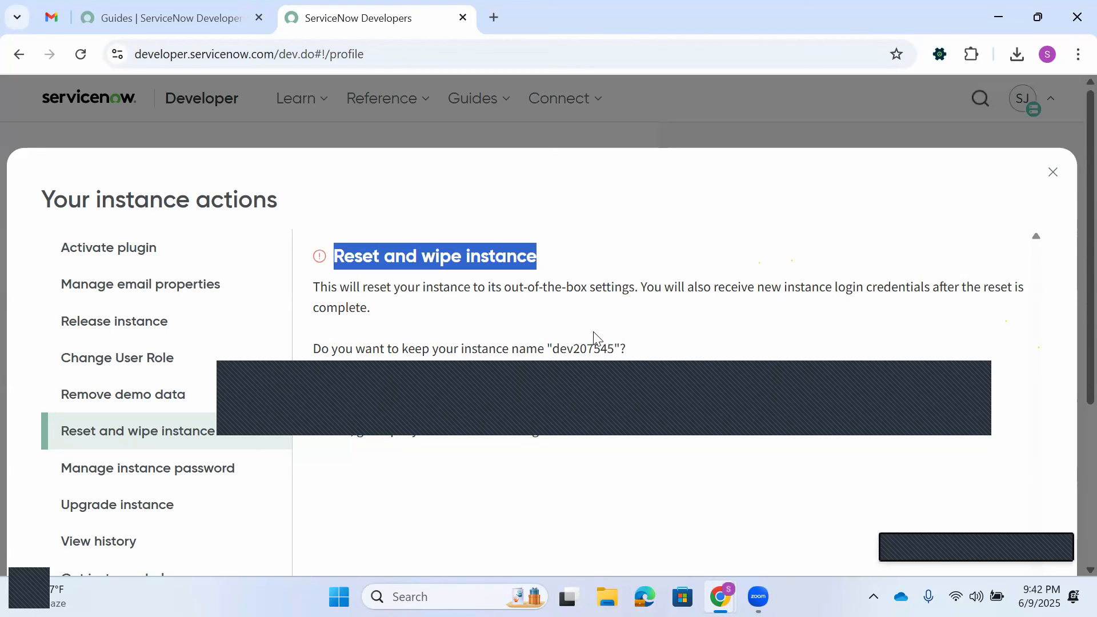
double_click(597, 347)
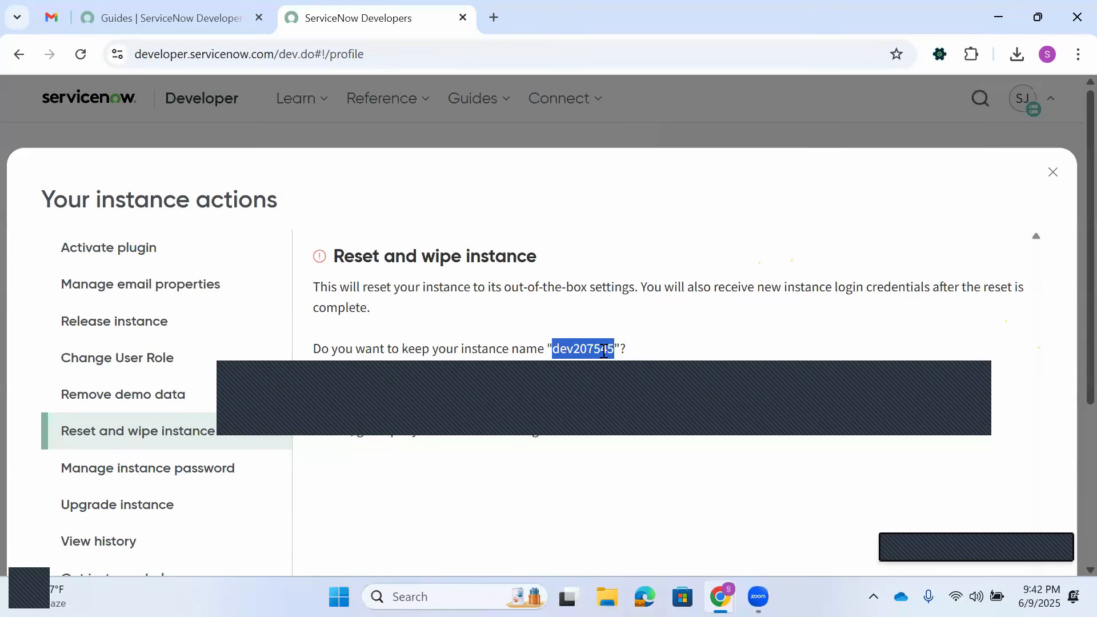
click(1052, 172)
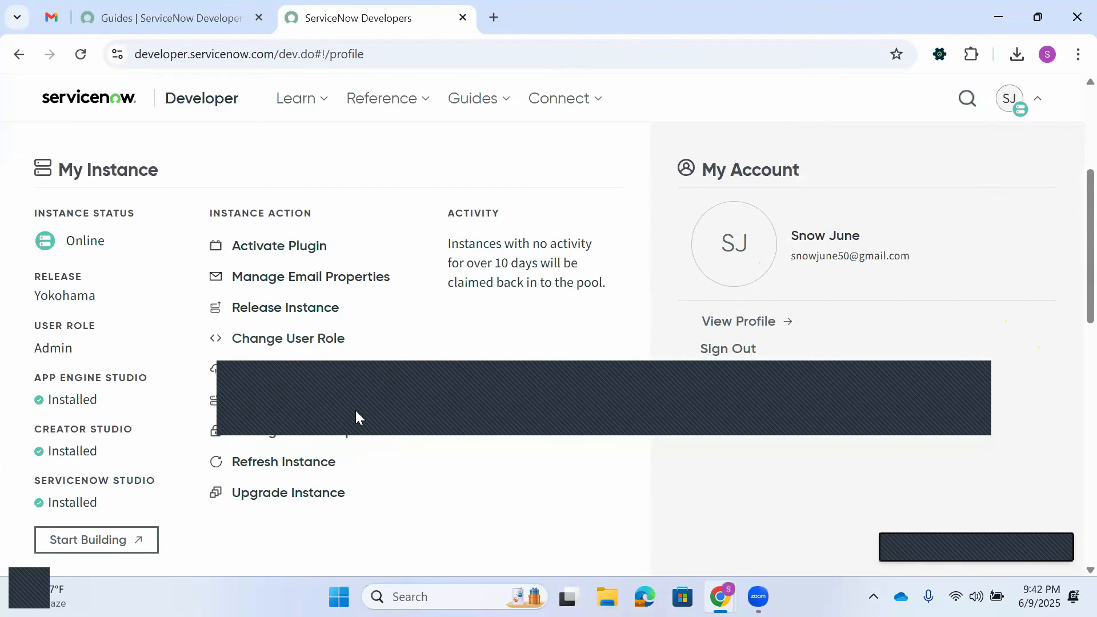
Step: Open the instance login credentials and highlight the instance name, username and full credentials
click(349, 429)
scroll(493, 240, up, 3)
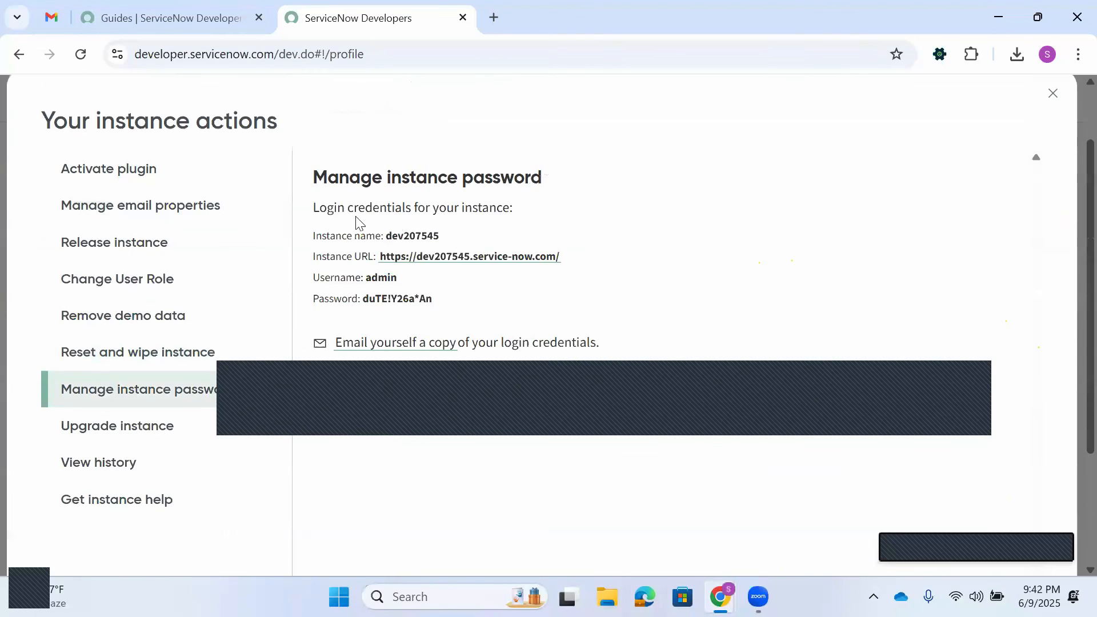
double_click(429, 238)
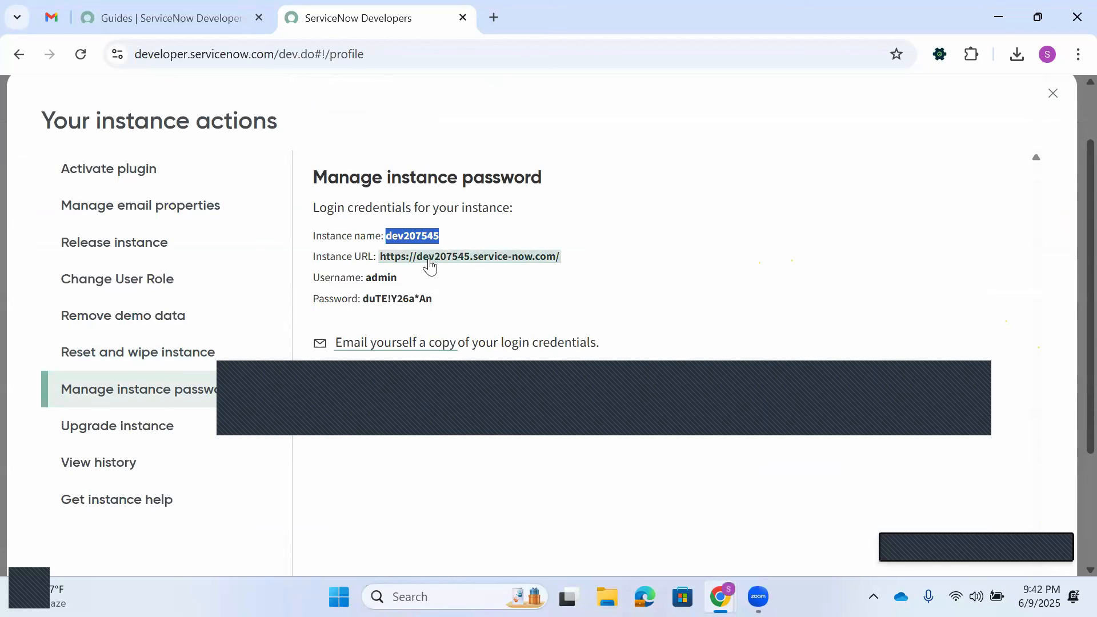
double_click(392, 278)
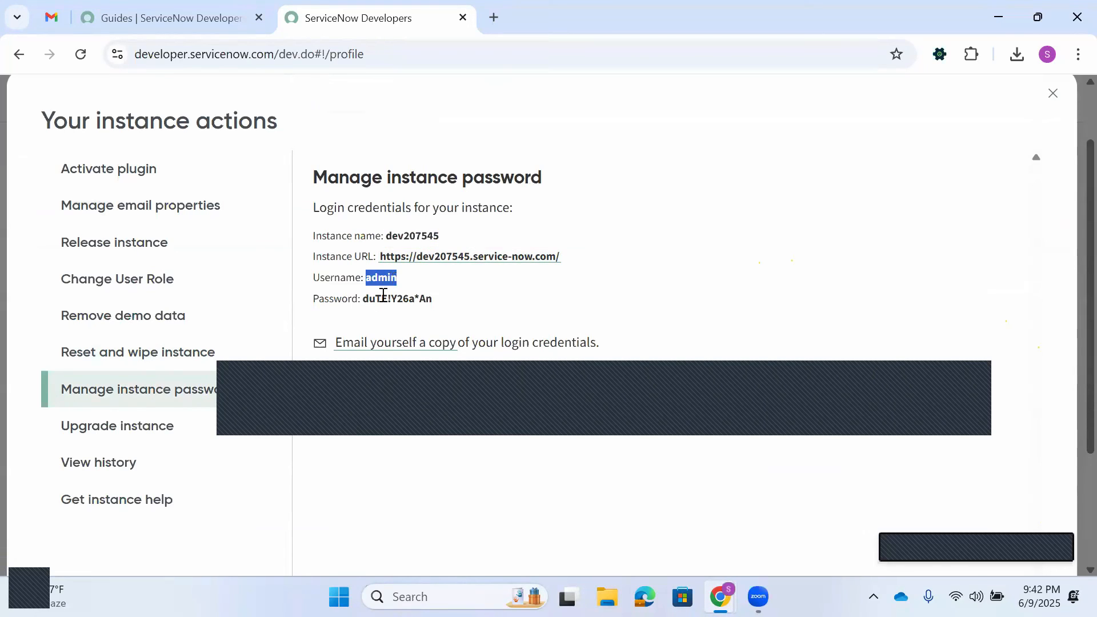
drag(432, 299, 319, 217)
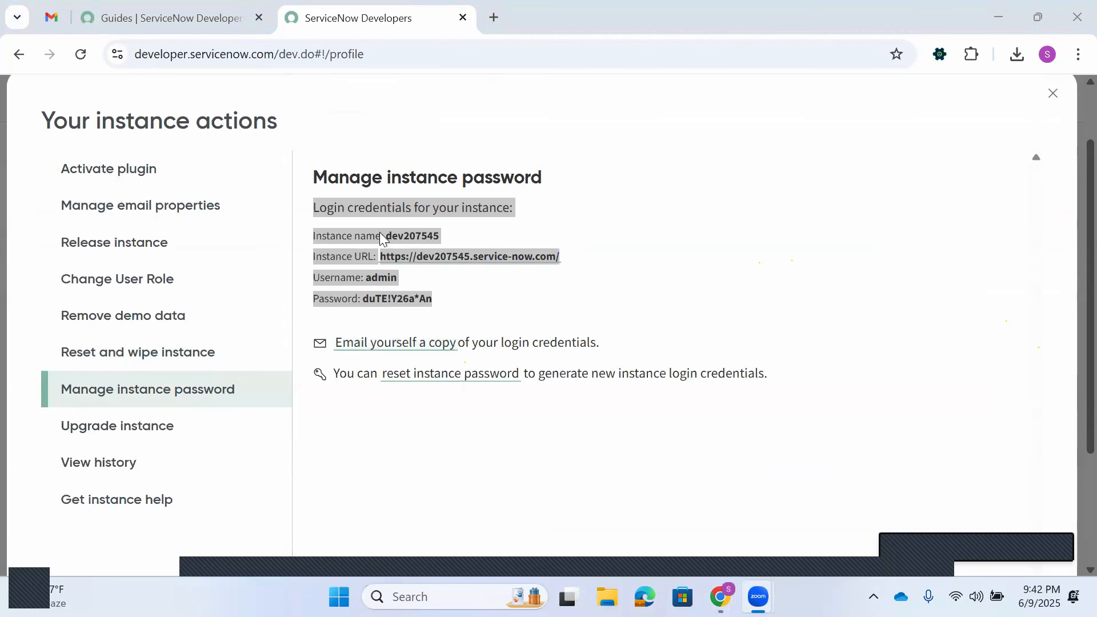
Step: Close the instance actions window and start refreshing the developer instance
click(494, 300)
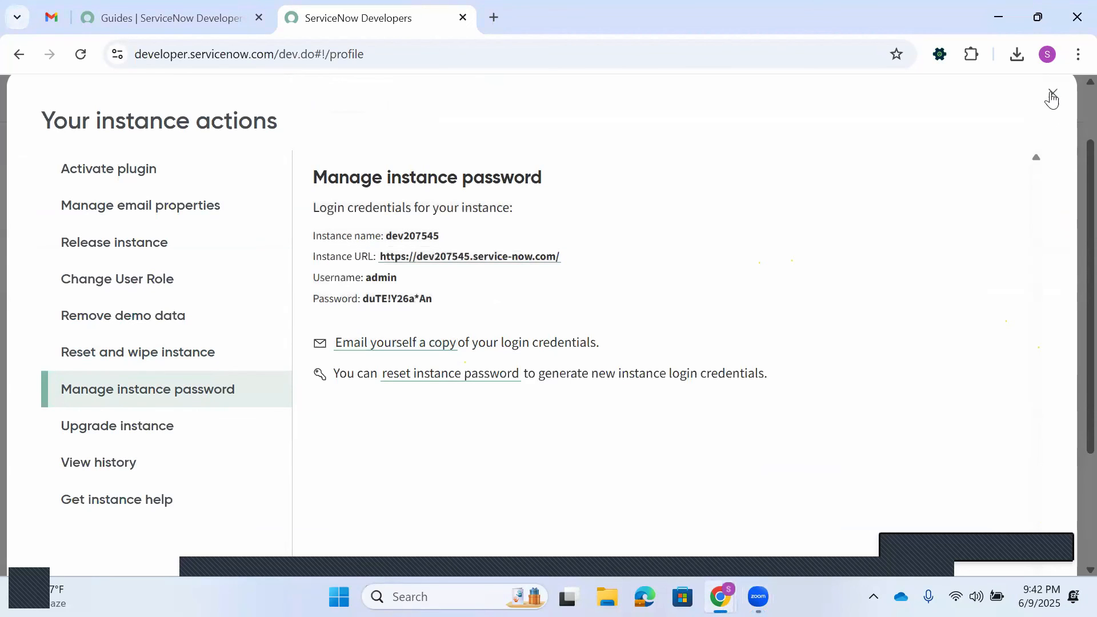
click(1052, 94)
click(332, 471)
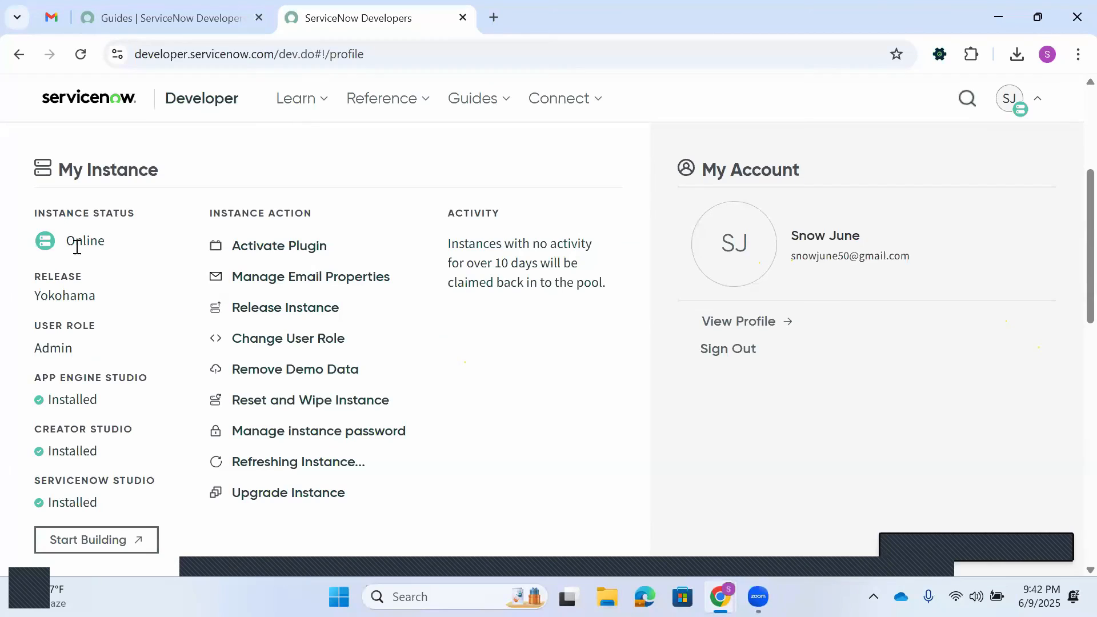
Step: Reload the profile page to finish the instance refresh, then reopen the account panel
drag(68, 243, 189, 249)
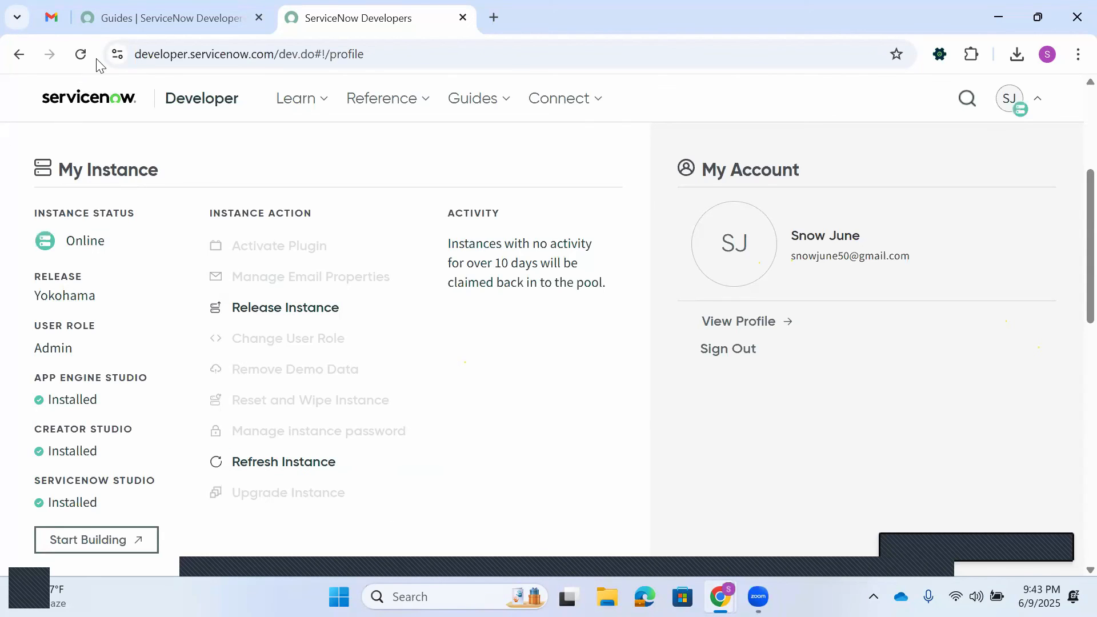
click(81, 55)
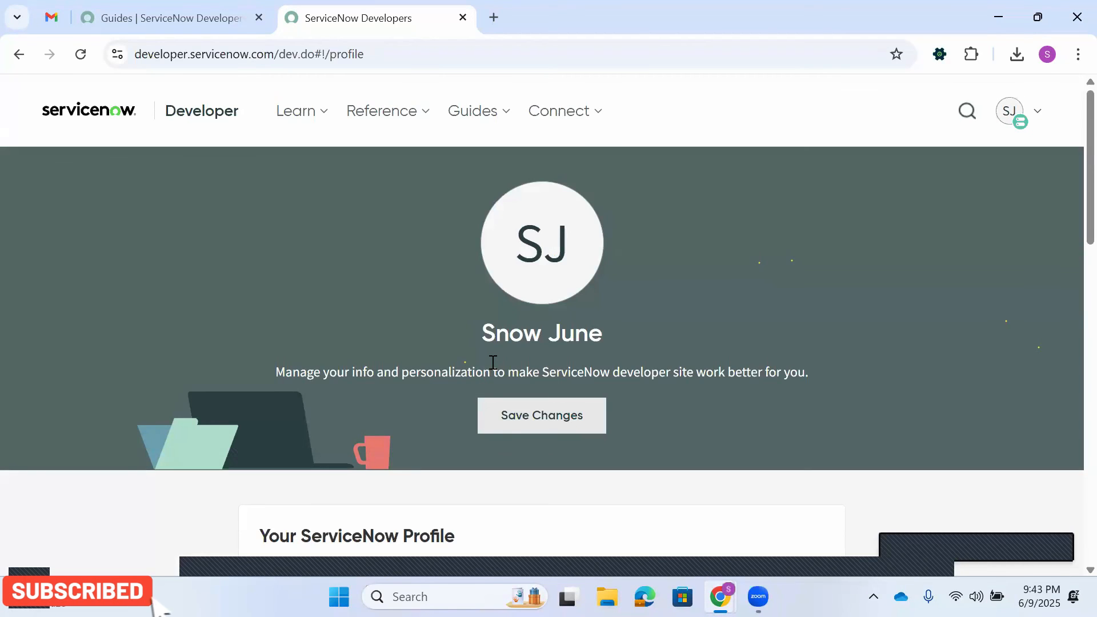
click(1016, 116)
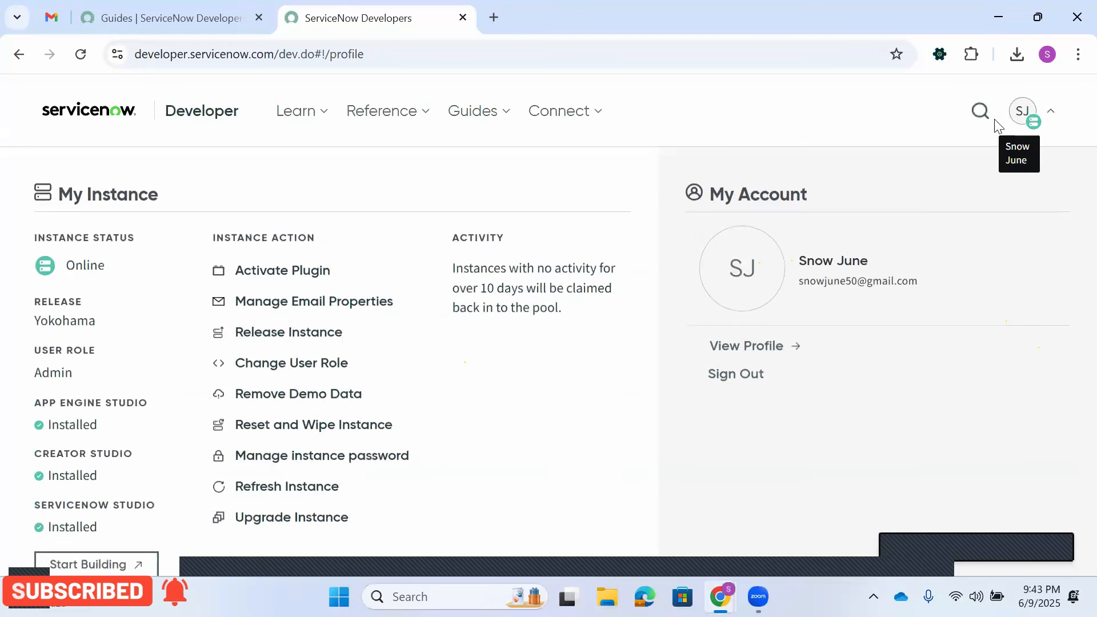
triple_click(268, 529)
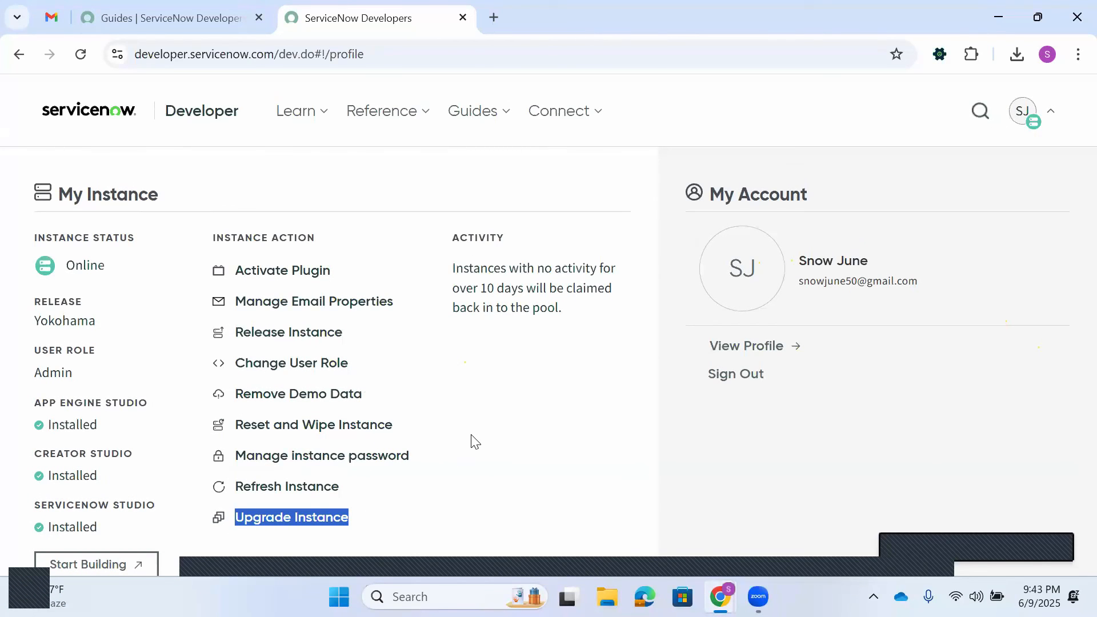
click(515, 402)
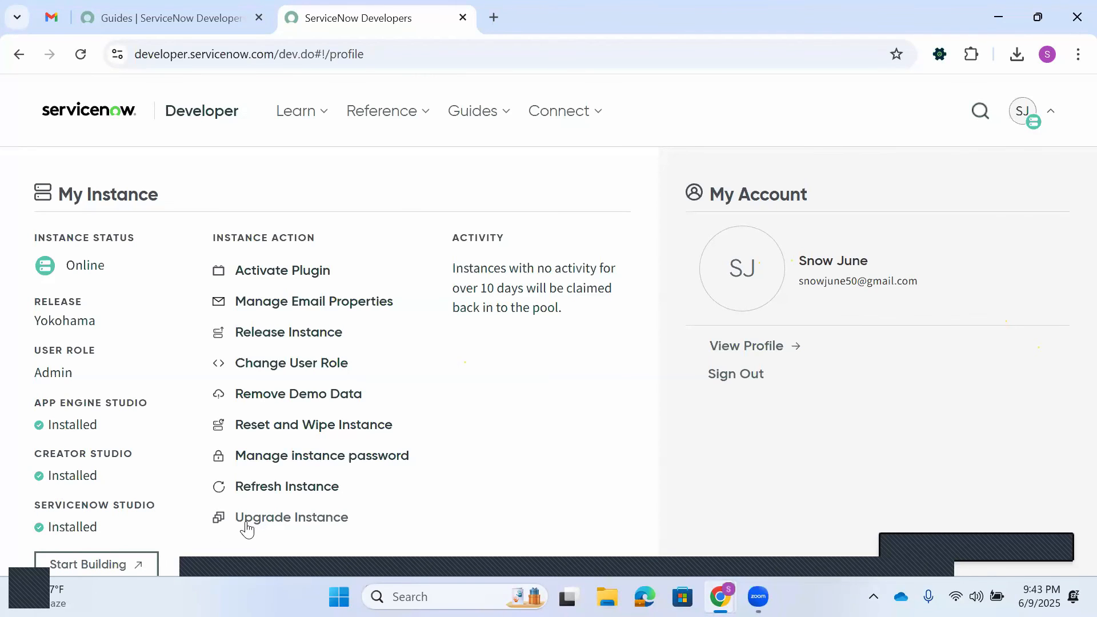
Step: Review the Upgrade Instance options, Yokohama Patch 4 as current and latest, twice
click(247, 521)
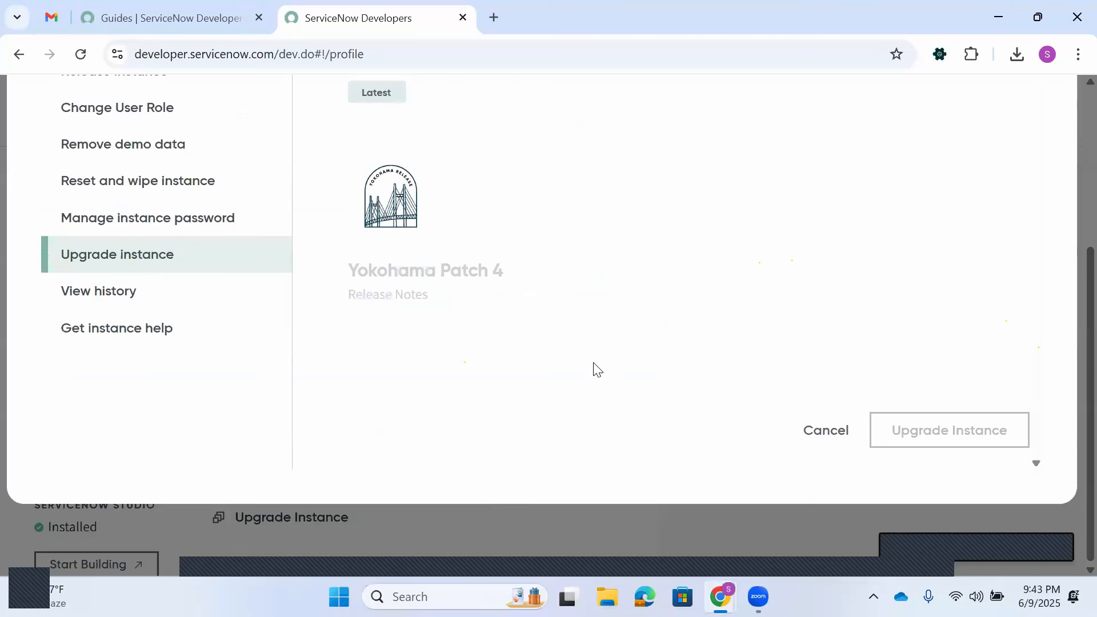
scroll(502, 350, down, 2)
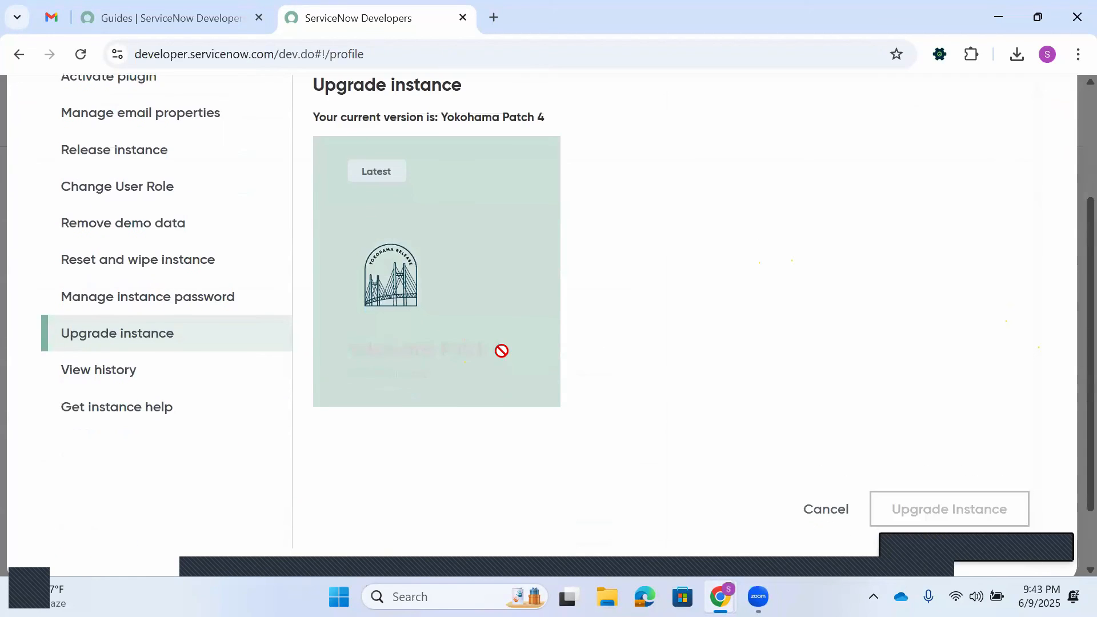
scroll(505, 286, up, 1)
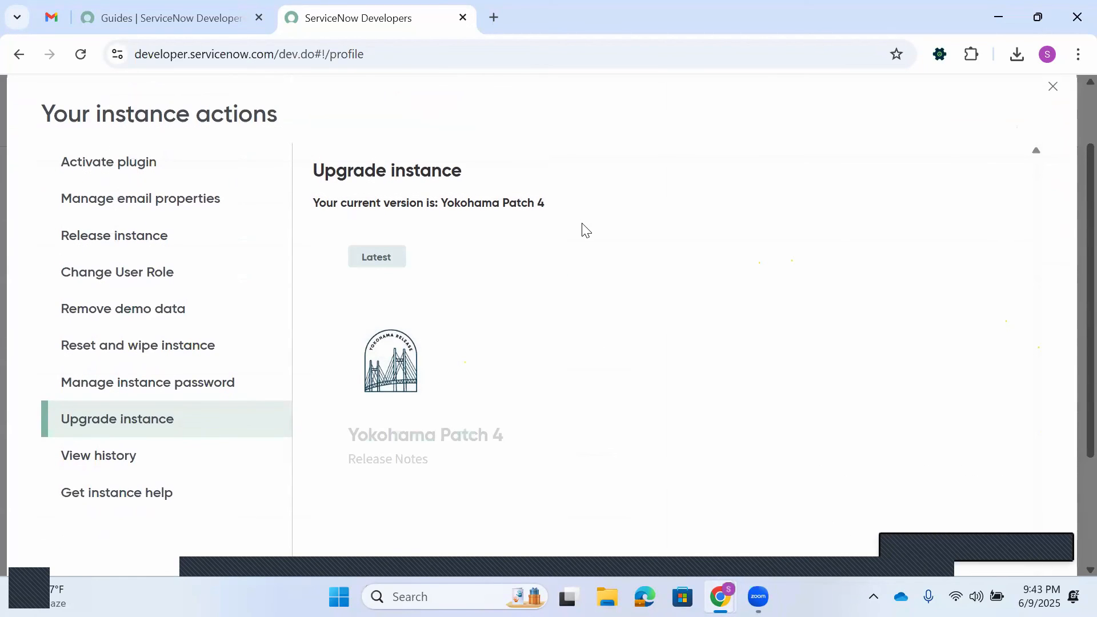
scroll(428, 285, down, 1)
scroll(925, 164, up, 2)
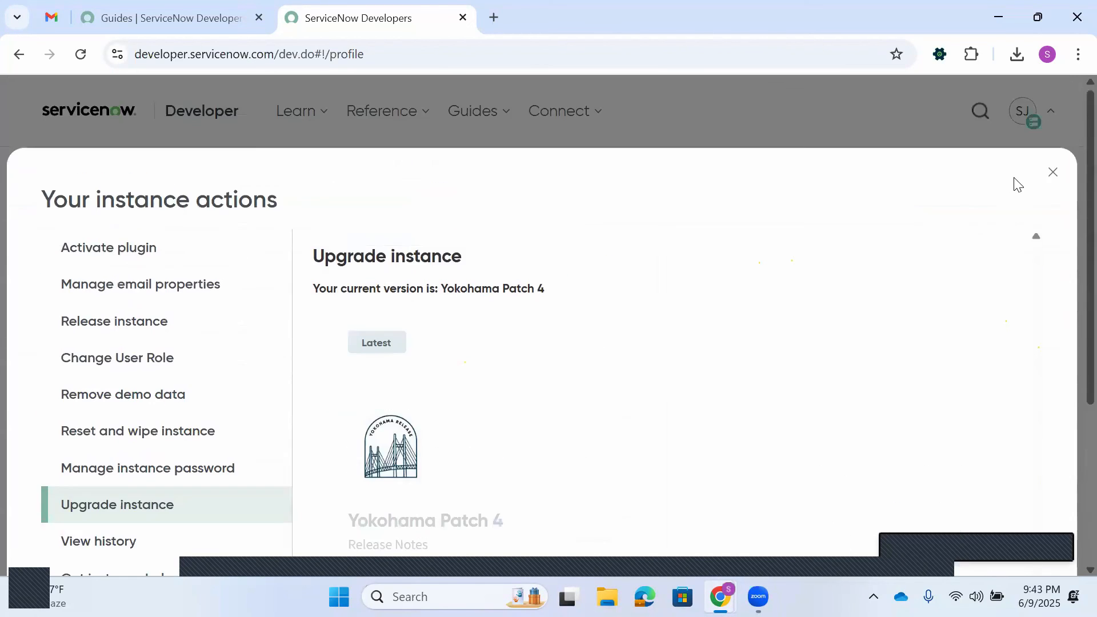
click(1051, 170)
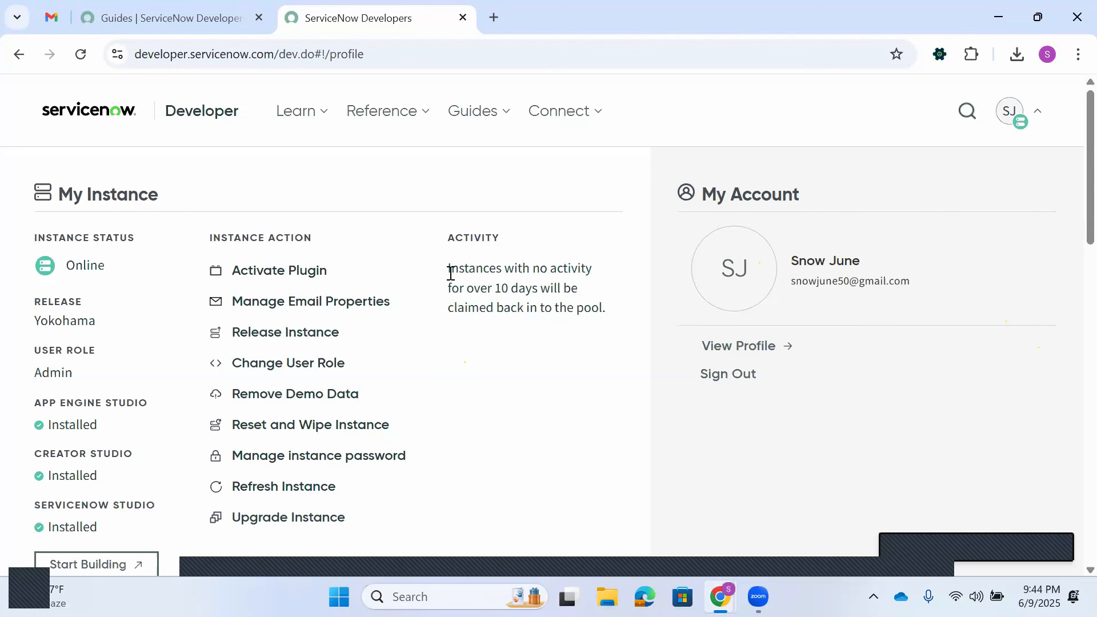
click(291, 517)
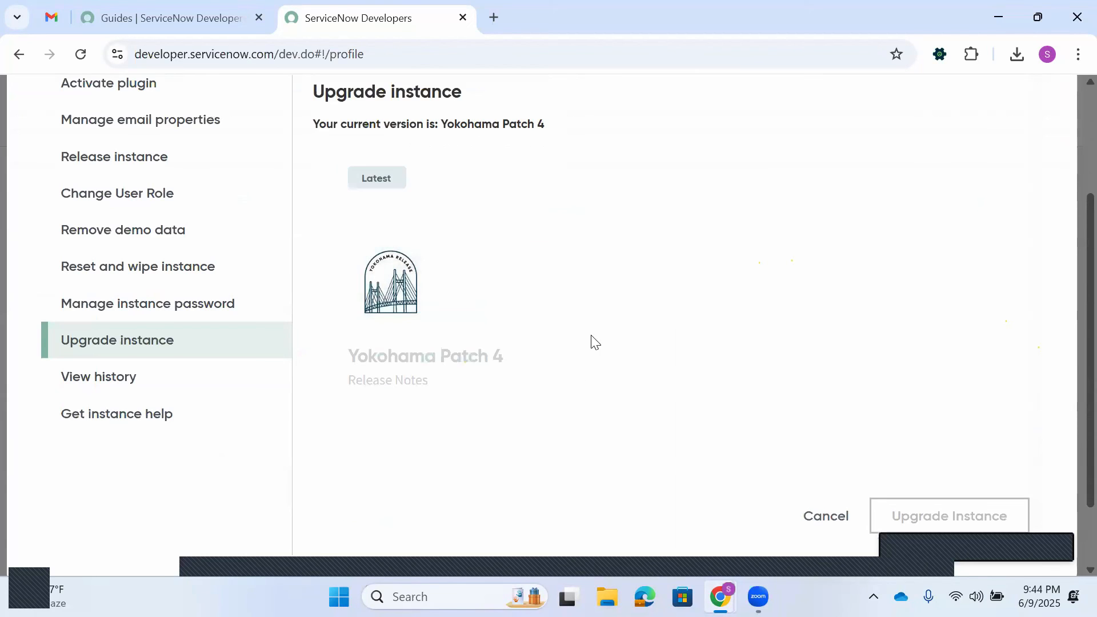
scroll(709, 264, up, 3)
click(1057, 180)
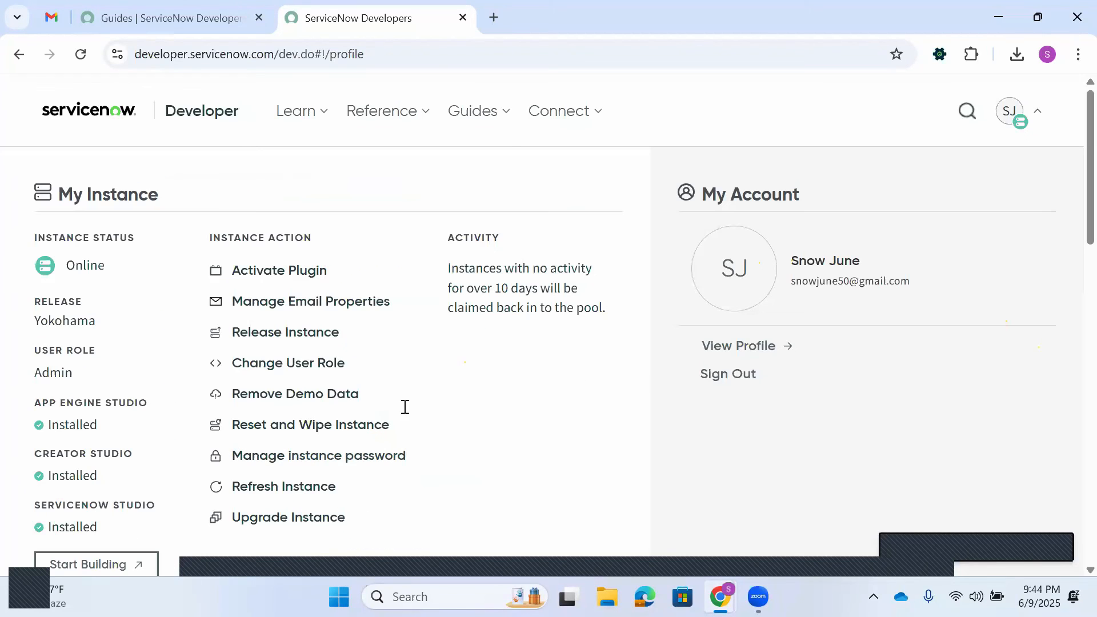
Step: Read the inactivity warning and instance actions note, then close the account panel
drag(453, 268, 548, 352)
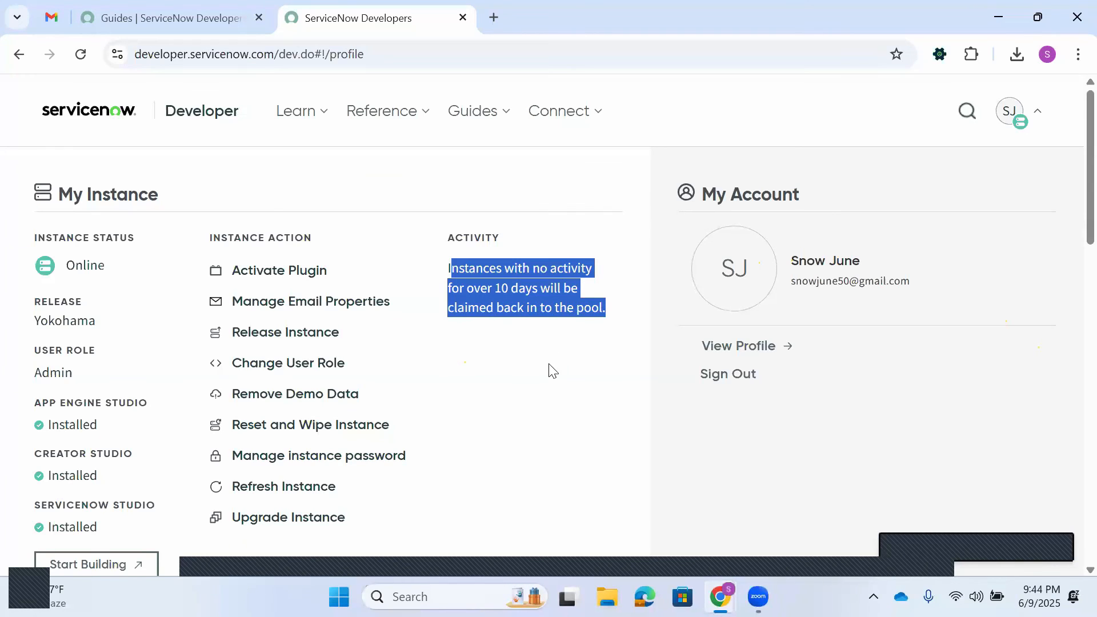
click(595, 313)
drag(485, 257, 431, 252)
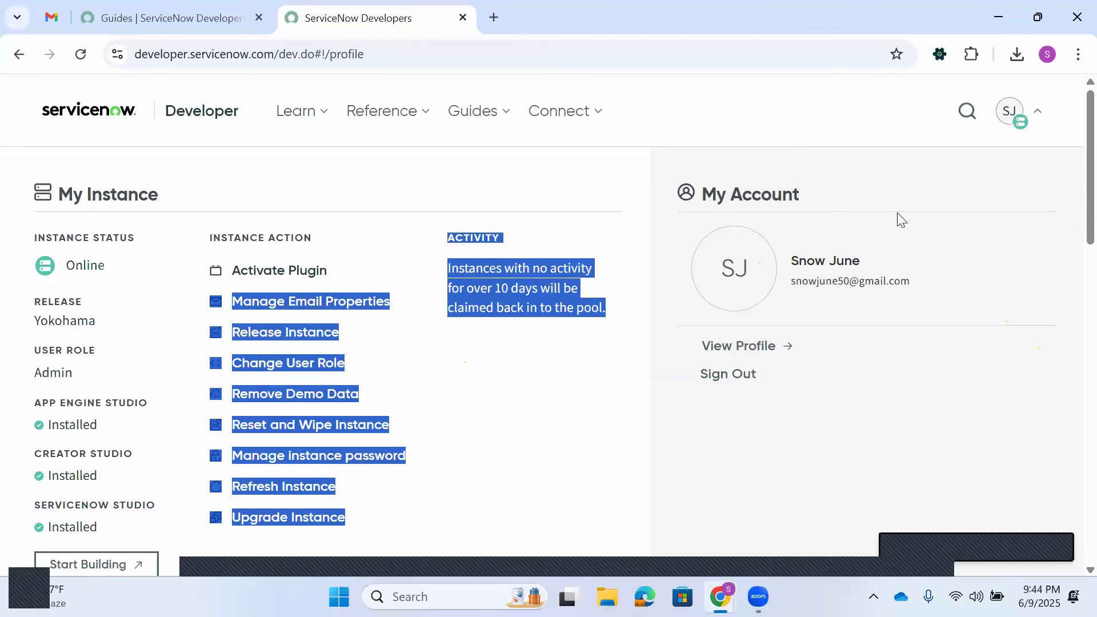
click(1009, 113)
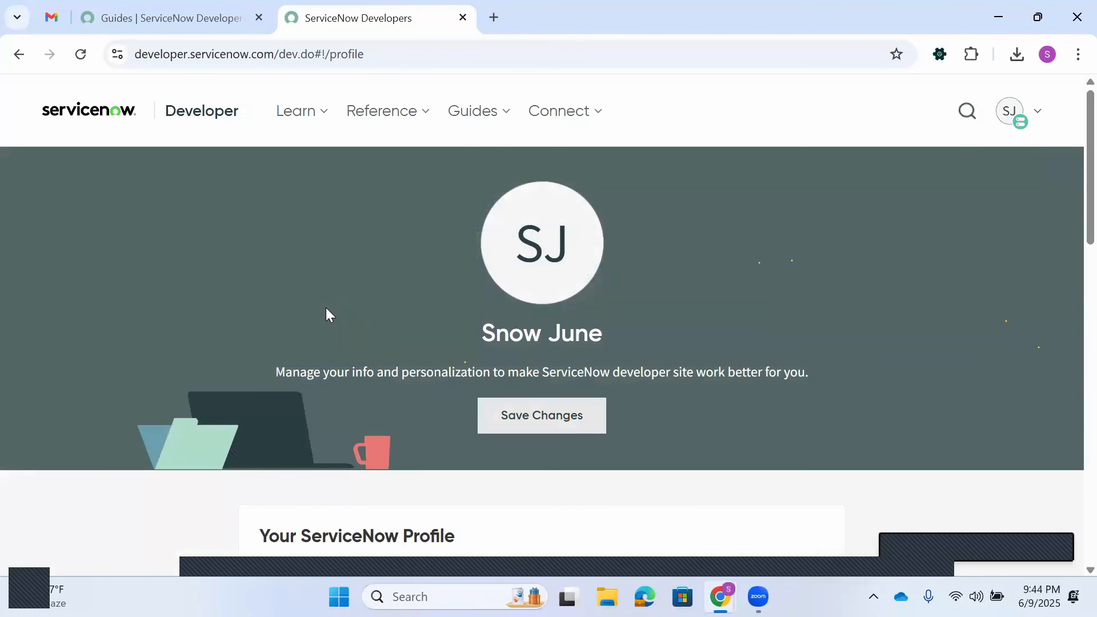
Step: Return both the current tab and the Guides tab to the ServiceNow Developer home page
click(131, 117)
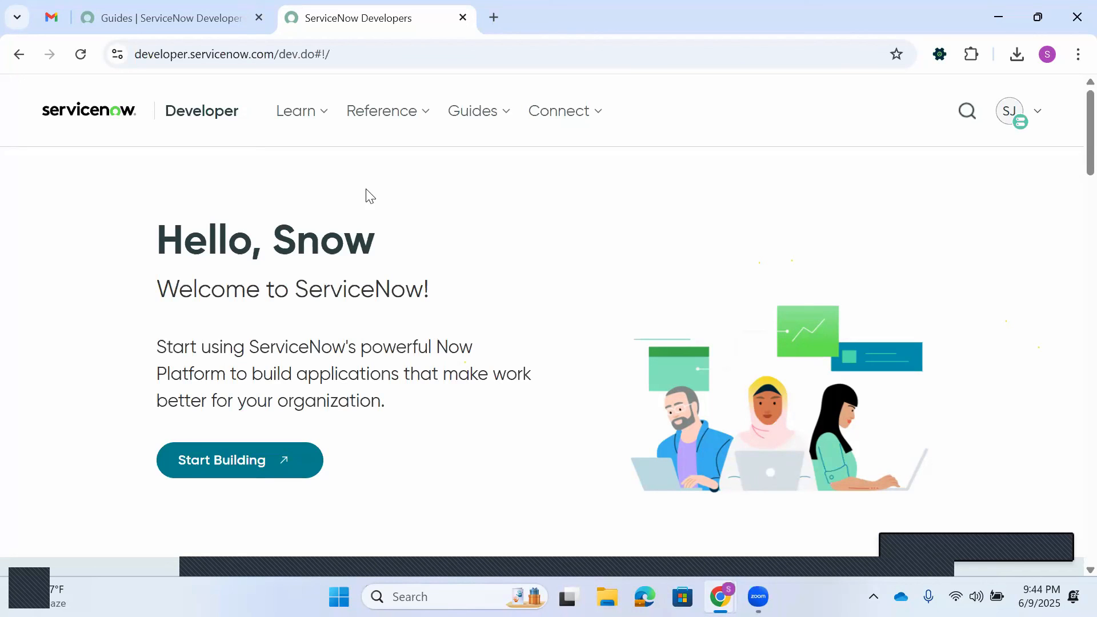
click(237, 13)
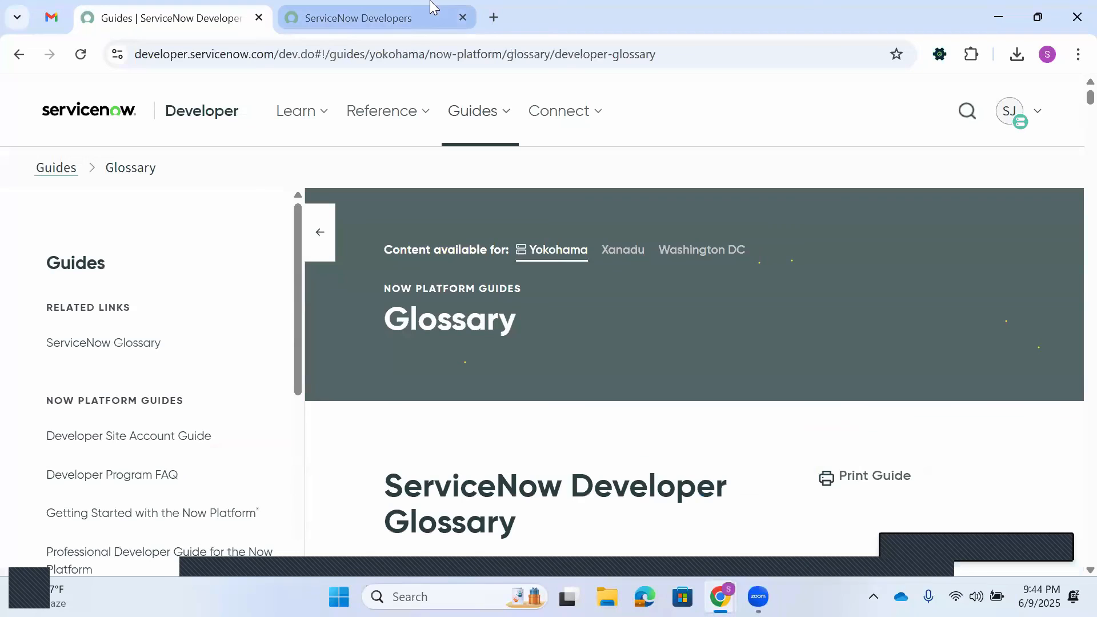
click(96, 114)
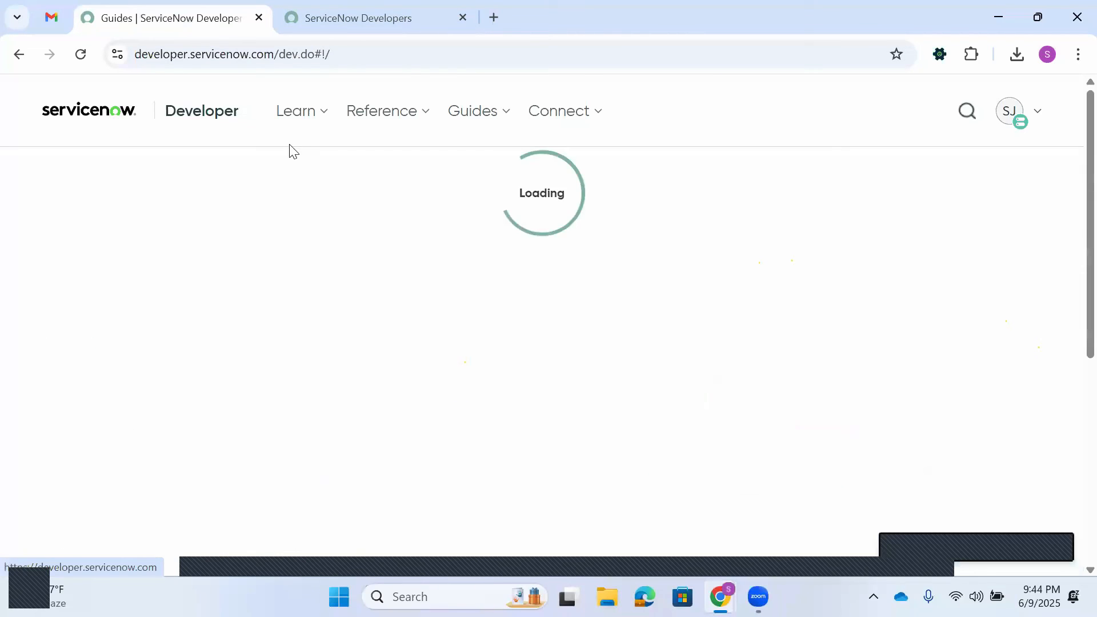
click(331, 7)
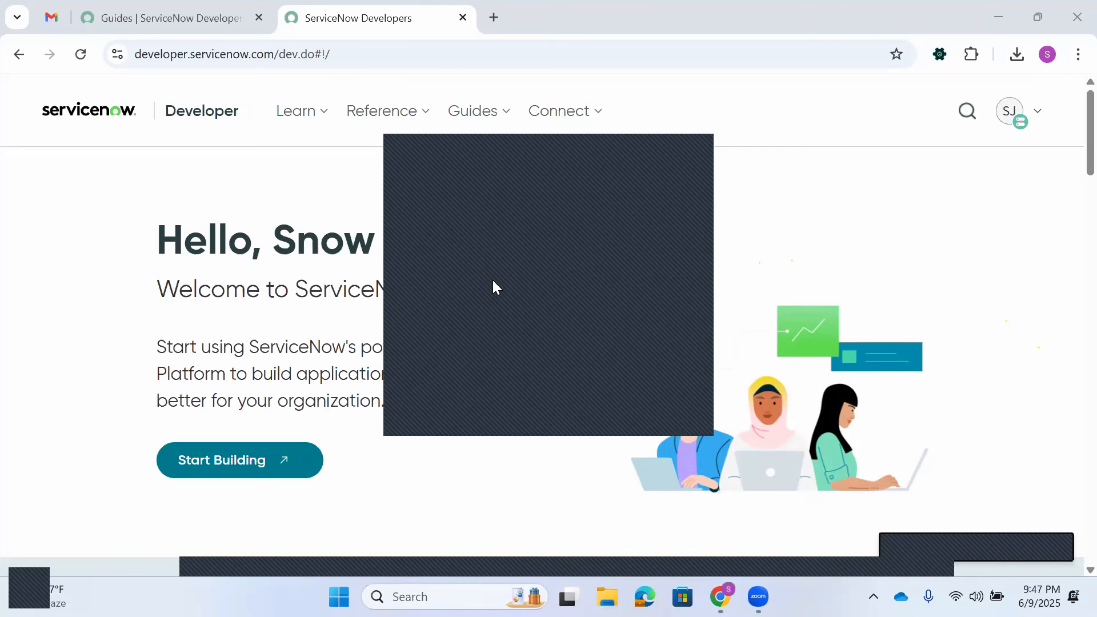
click(535, 326)
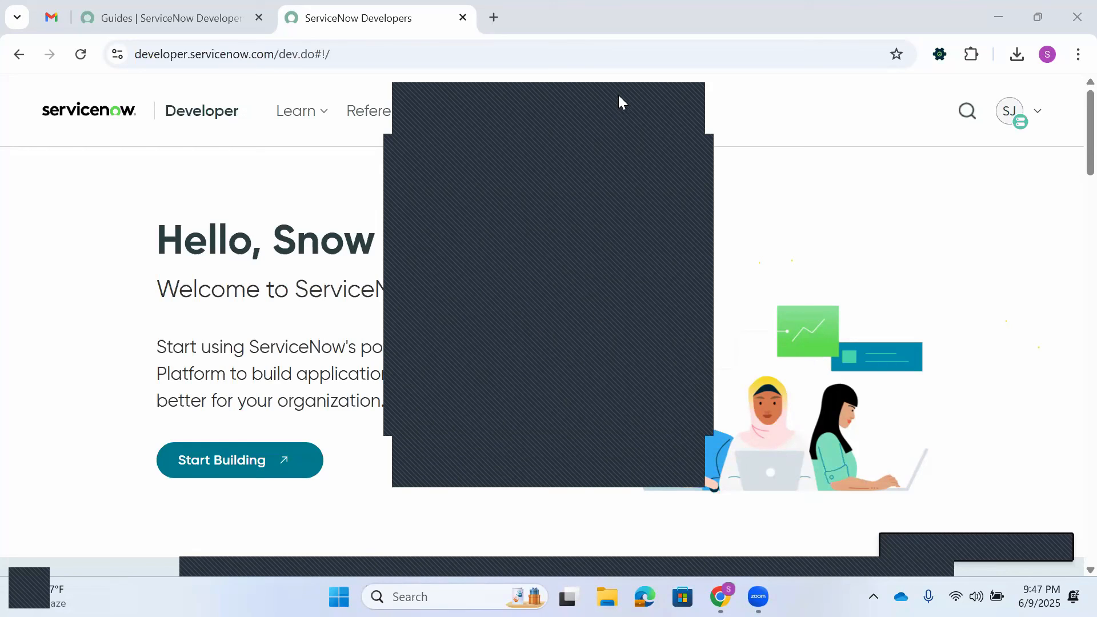
click(617, 94)
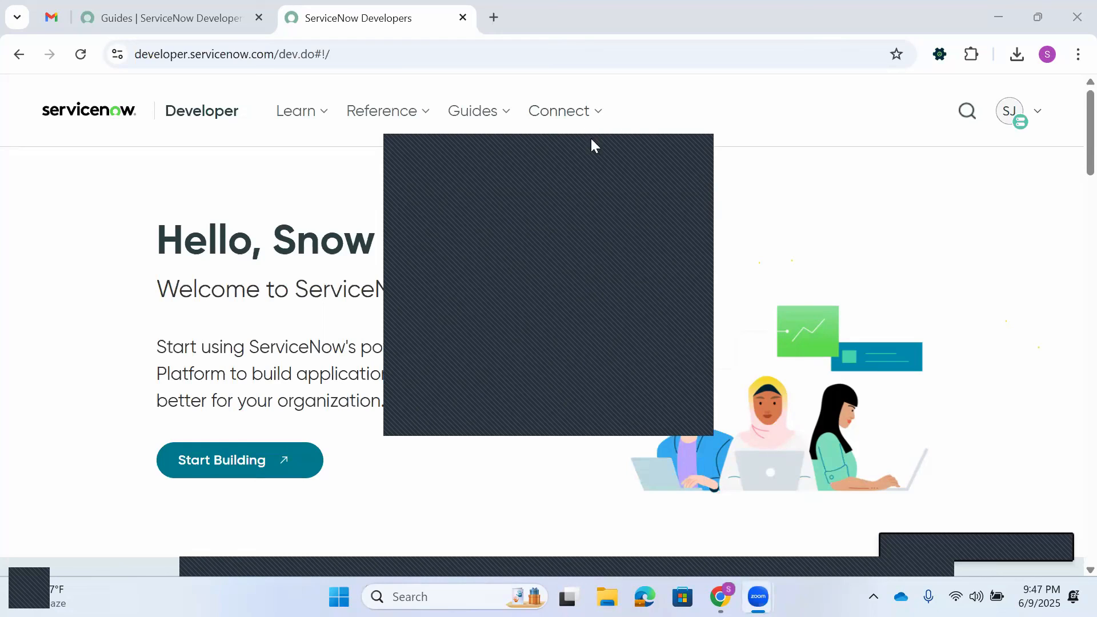
click(707, 186)
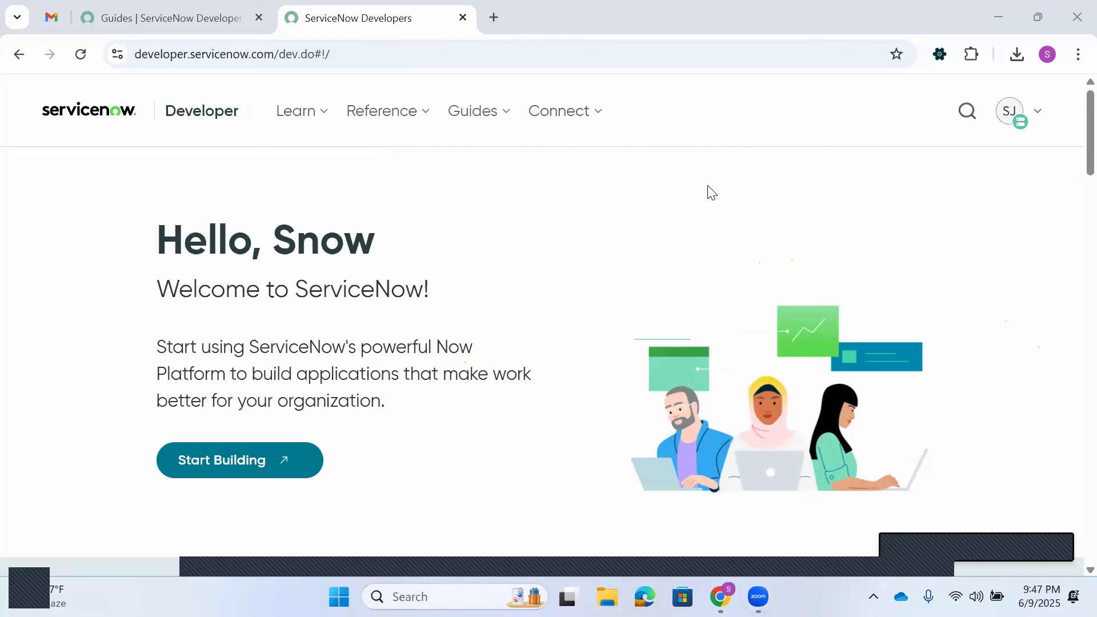